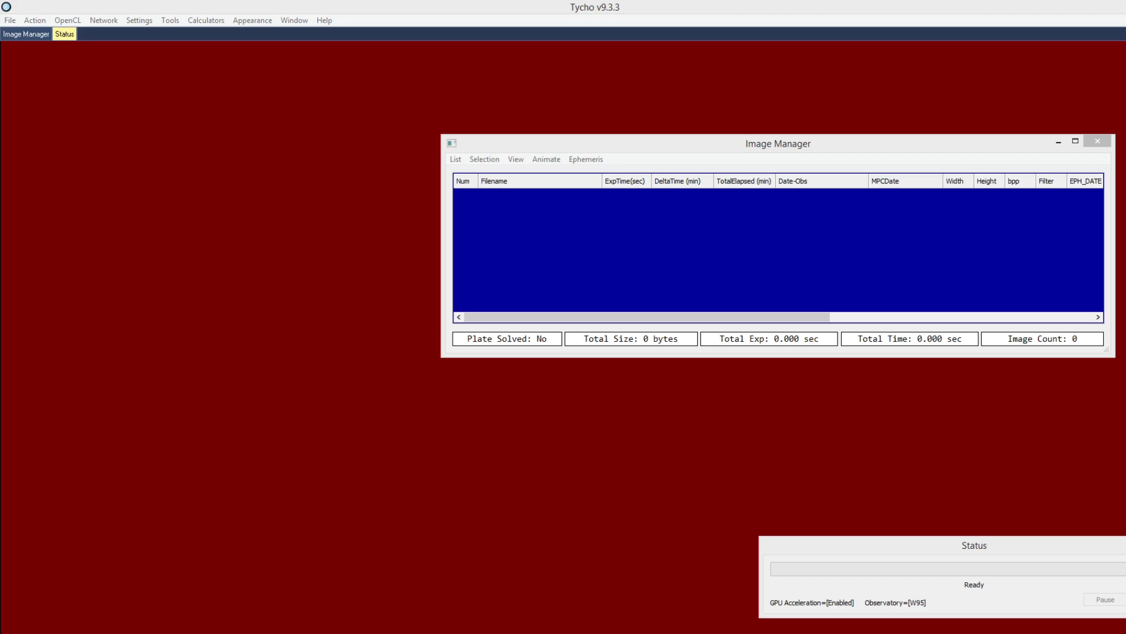
Step: Add all FITS images from the folder 1 inside 2022-09-20_T72_D65803 to the image list
{"action": "left_click", "coordinate": [878, 298]}
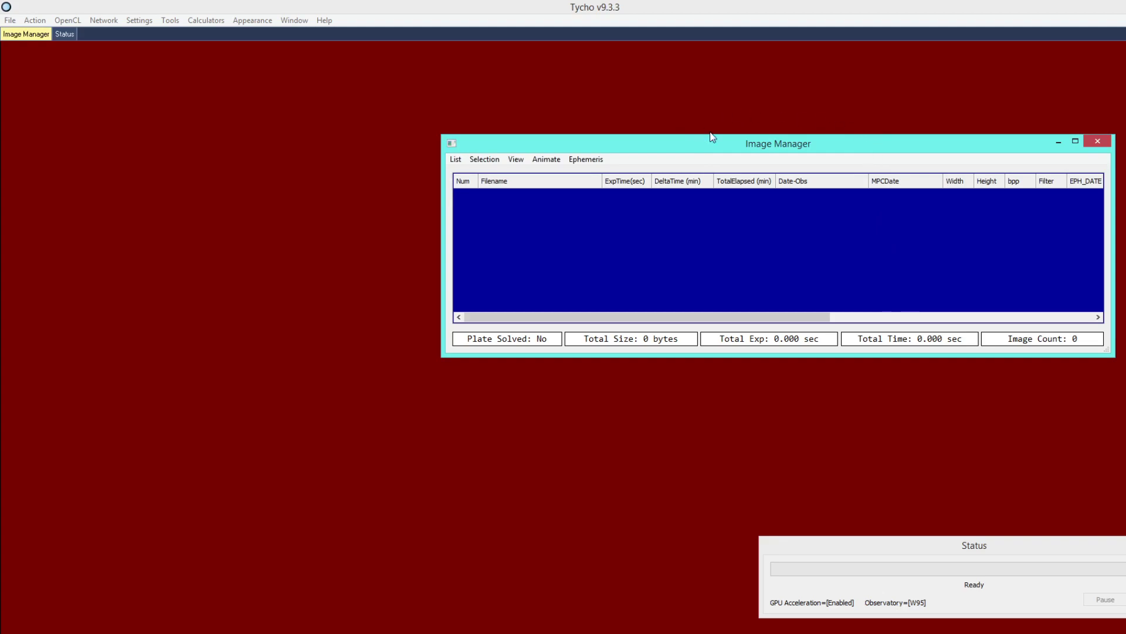
{"action": "left_click", "coordinate": [455, 158]}
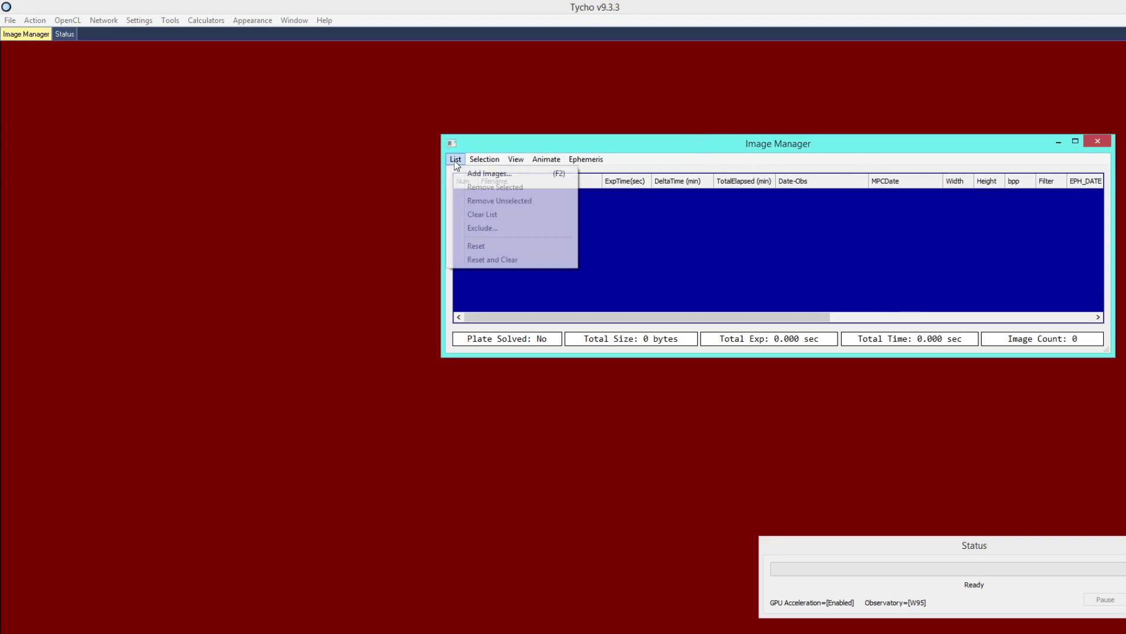
{"action": "left_click", "coordinate": [470, 169]}
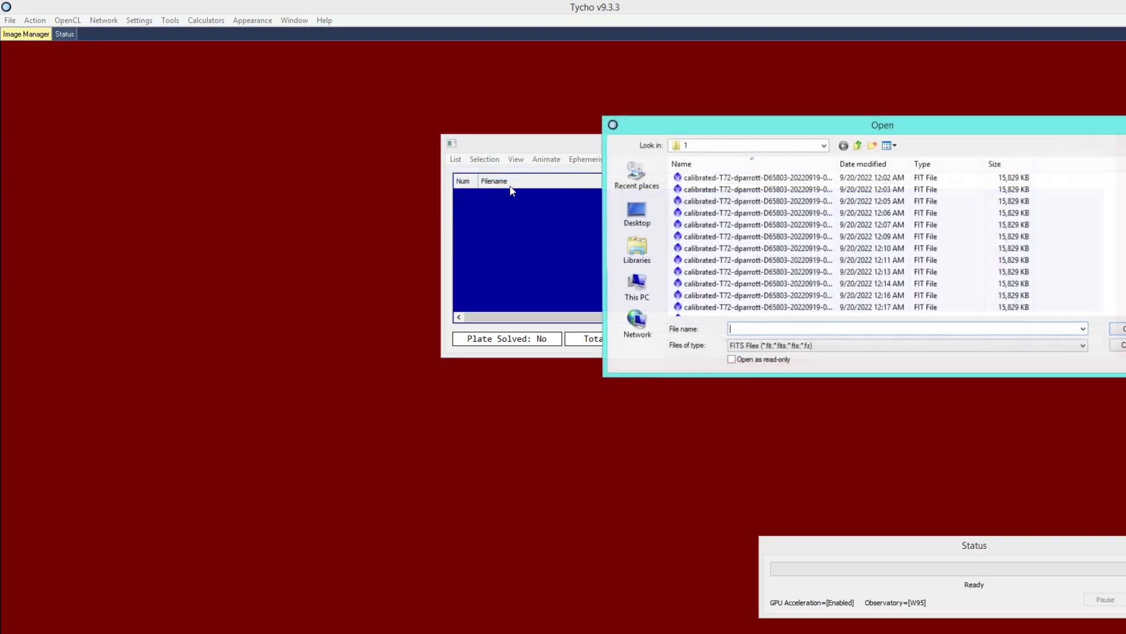
{"action": "left_click", "coordinate": [858, 146]}
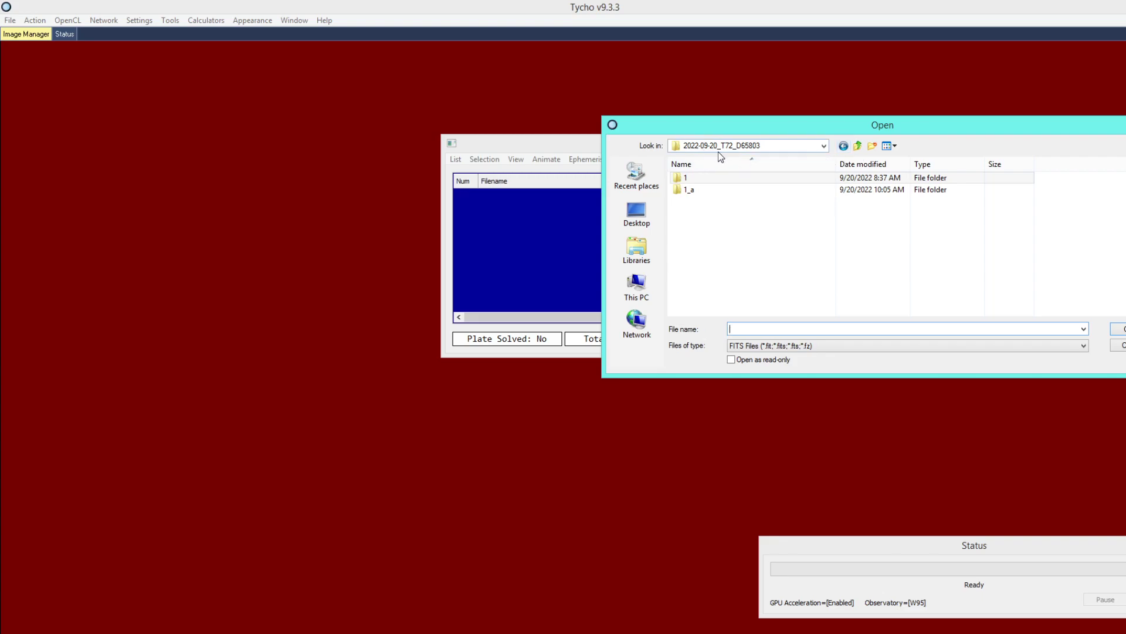
{"action": "double_click", "coordinate": [686, 177]}
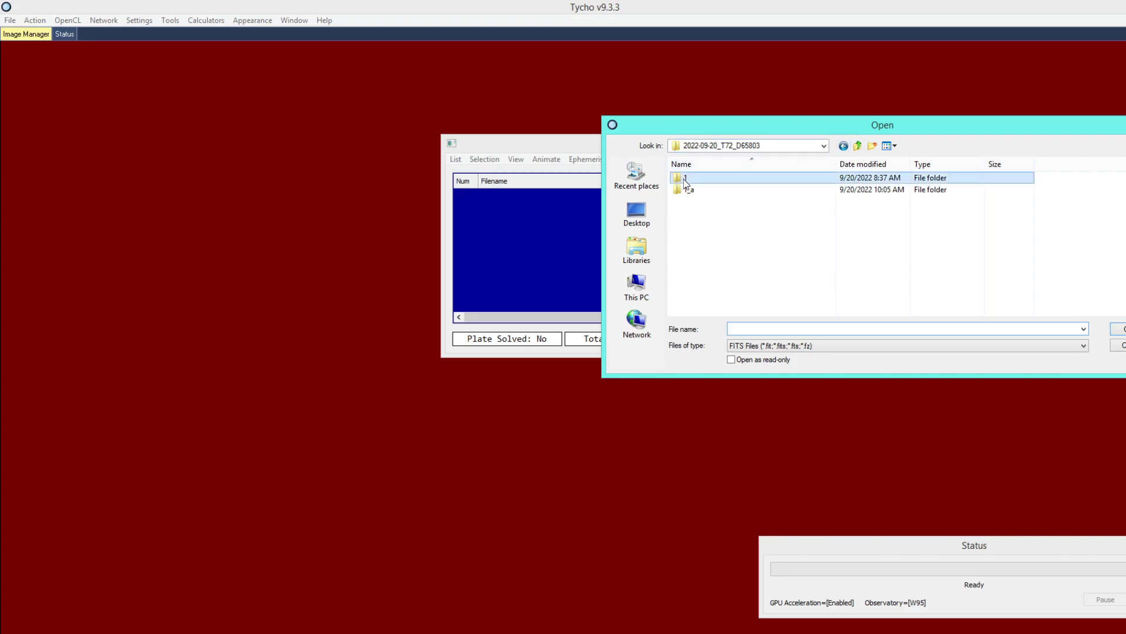
{"action": "left_click", "coordinate": [756, 189]}
{"action": "key", "text": "ctrl+a"}
{"action": "left_click", "coordinate": [1120, 329]}
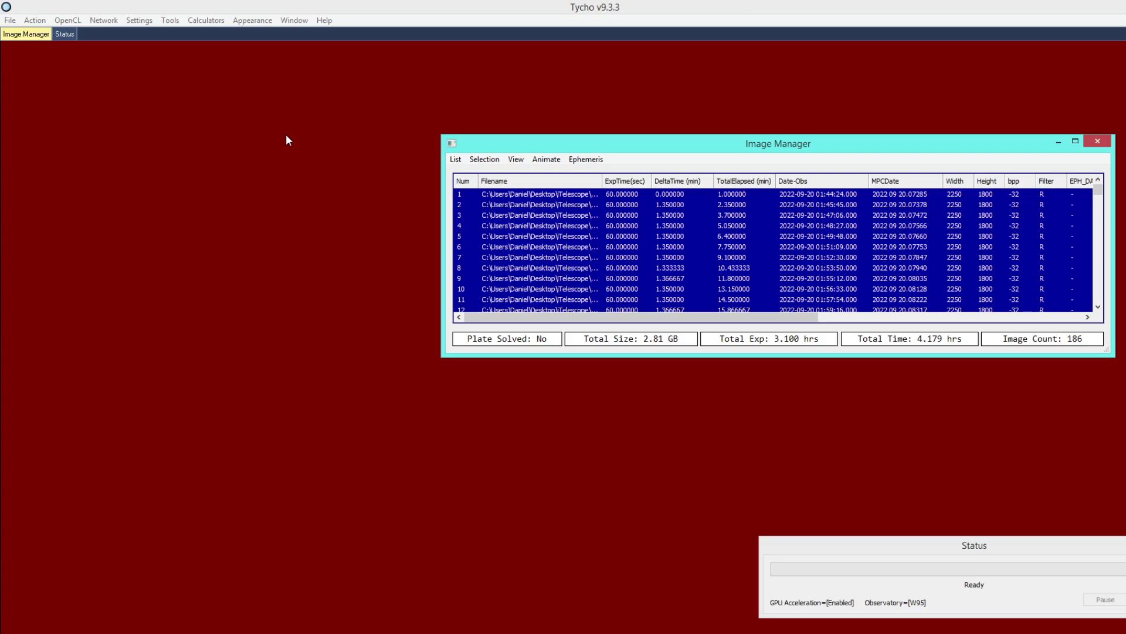
Step: Open the observatory configuration and place its window clear of the main menus
{"action": "left_click", "coordinate": [143, 24]}
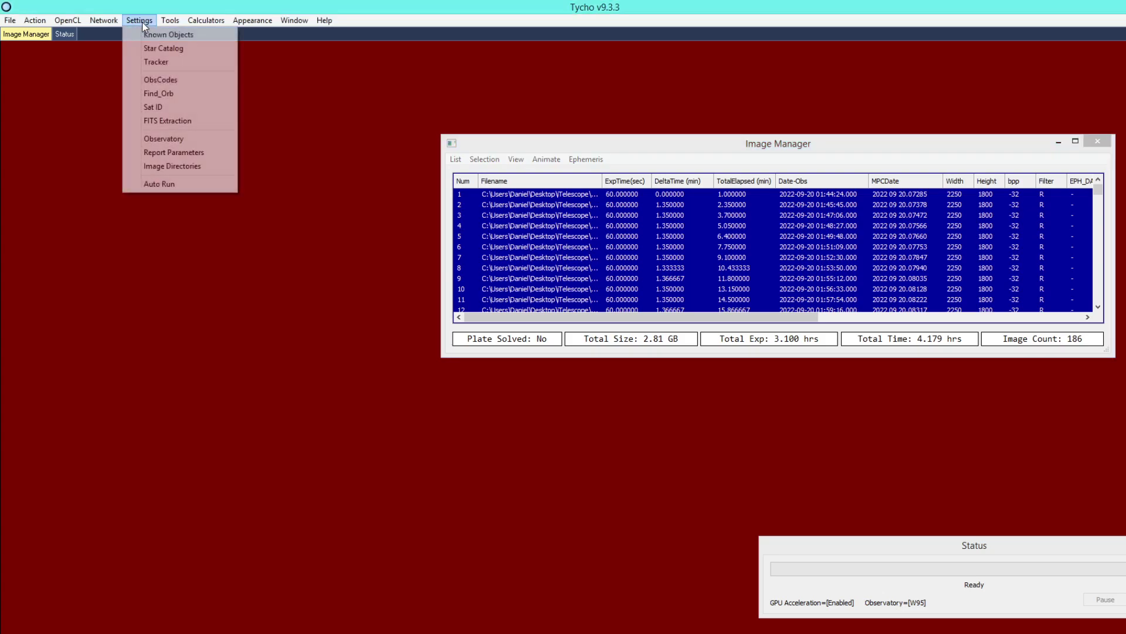
{"action": "left_click", "coordinate": [162, 143]}
{"action": "left_click_drag", "start_coordinate": [193, 60], "coordinate": [261, 119]}
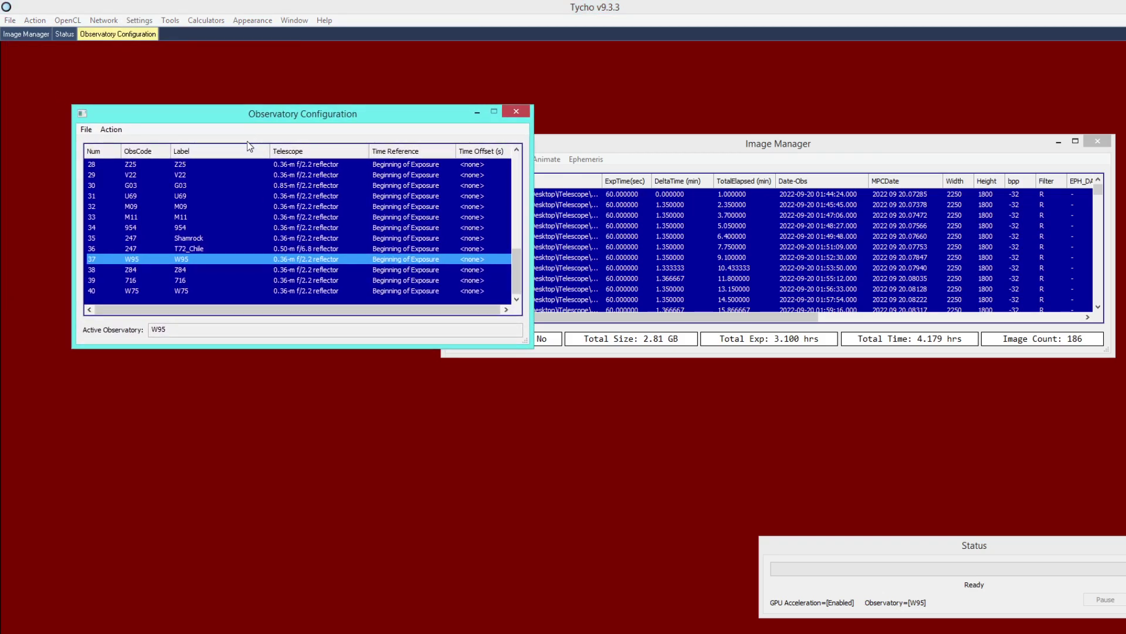
Step: Review the T72_Chile observatory's location, telescope, timestamp and camera details without changing them
{"action": "left_click", "coordinate": [199, 247]}
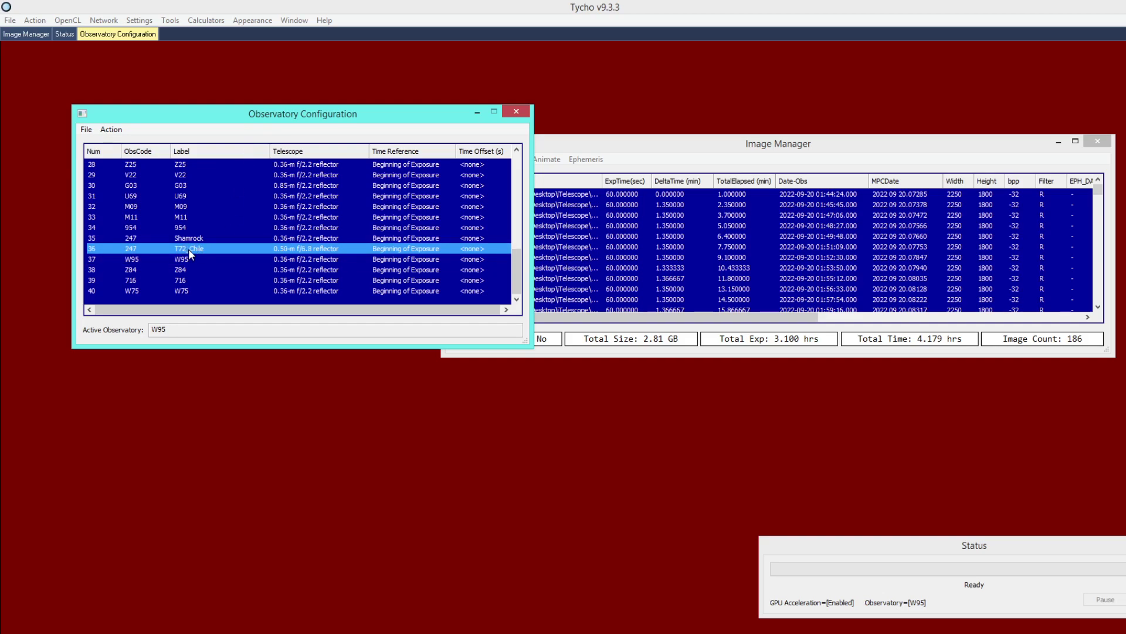
{"action": "right_click", "coordinate": [202, 250]}
{"action": "left_click", "coordinate": [227, 257]}
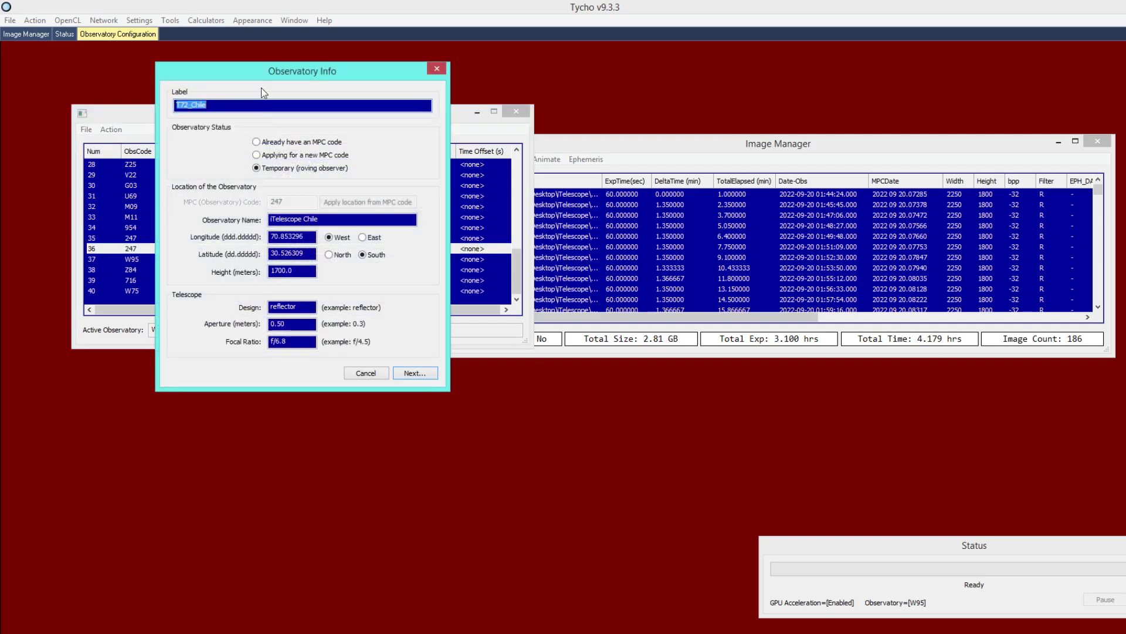
{"action": "left_click_drag", "start_coordinate": [344, 122], "coordinate": [369, 174]}
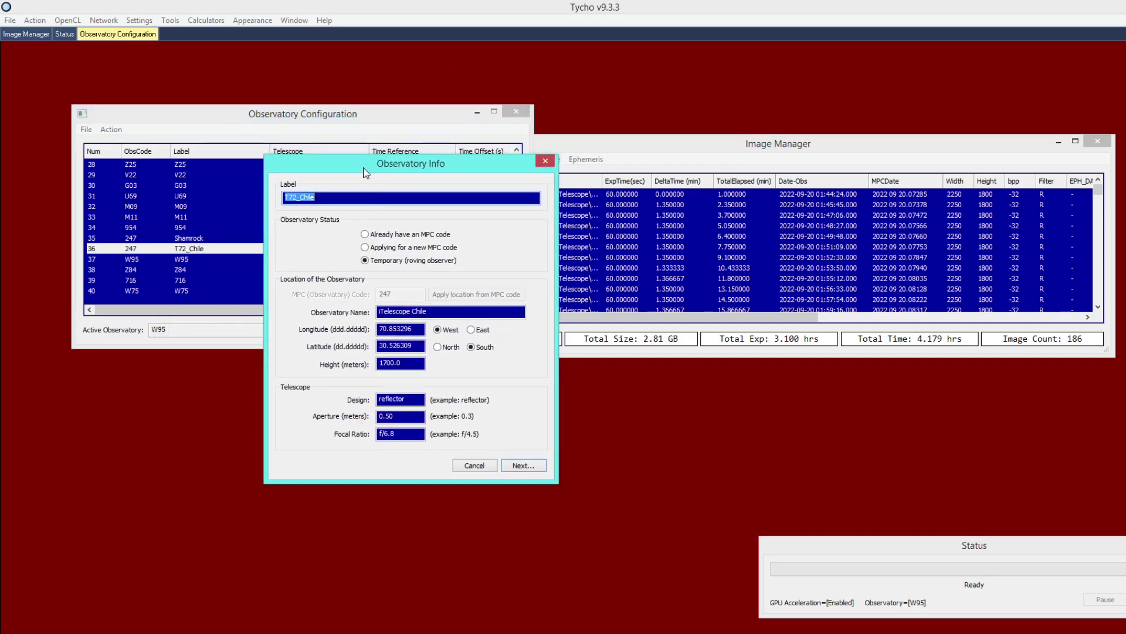
{"action": "left_click", "coordinate": [343, 200]}
{"action": "left_click_drag", "start_coordinate": [336, 203], "coordinate": [246, 197]}
{"action": "left_click", "coordinate": [421, 402]}
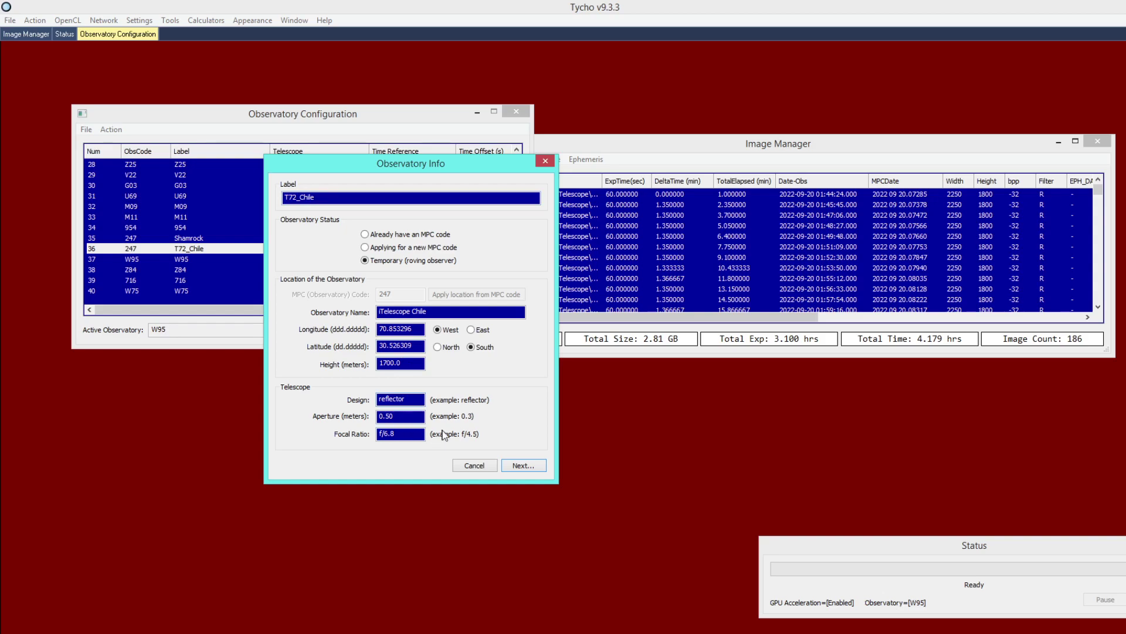
{"action": "left_click", "coordinate": [516, 465]}
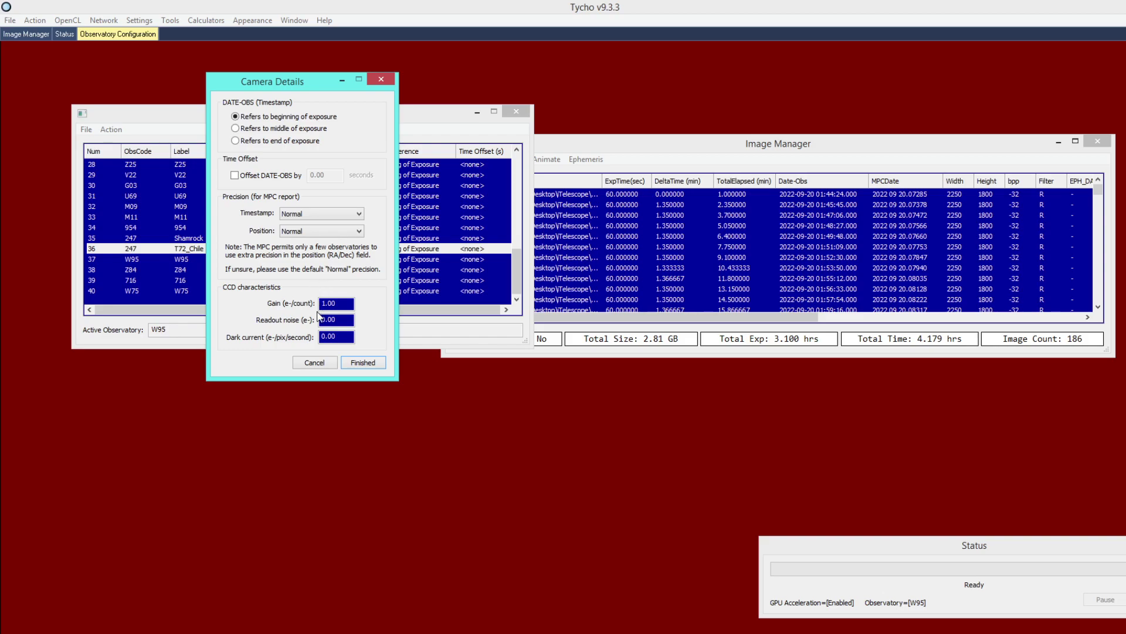
{"action": "left_click", "coordinate": [315, 364]}
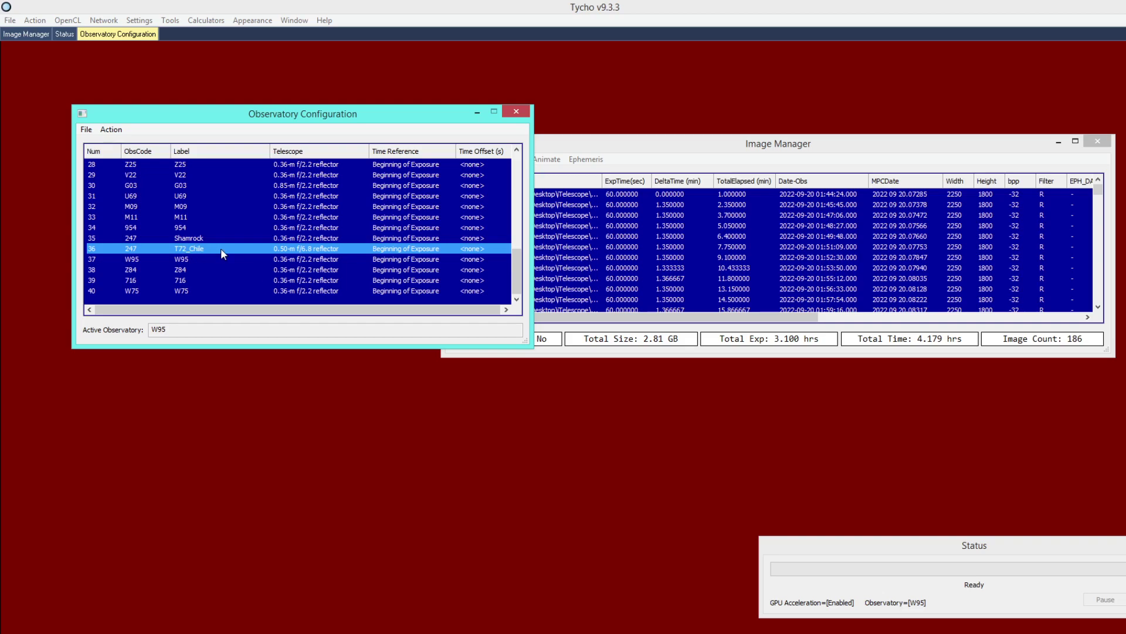
Step: Make T72_Chile the active observatory, check it in the status window, and close the observatory configuration
{"action": "double_click", "coordinate": [212, 248]}
{"action": "left_click_drag", "start_coordinate": [893, 549], "coordinate": [836, 535]}
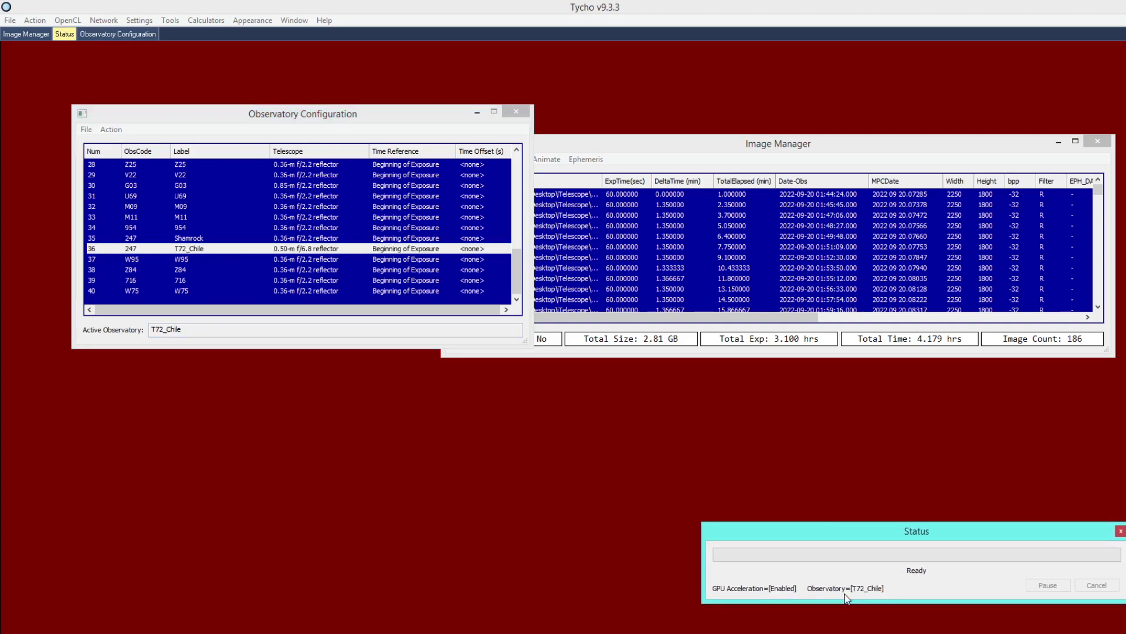
{"action": "left_click", "coordinate": [514, 115]}
{"action": "left_click", "coordinate": [514, 114]}
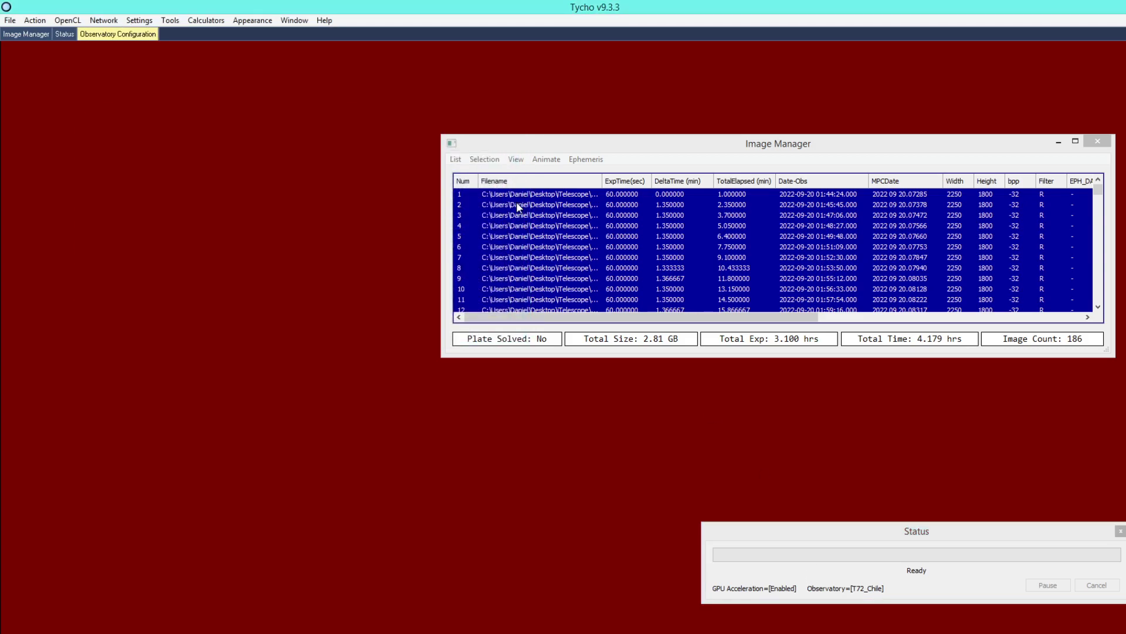
Step: In Express Mode, save the calibration settings with dark and flat frames skipped and only hot pixel fixing enabled
{"action": "left_click", "coordinate": [35, 21]}
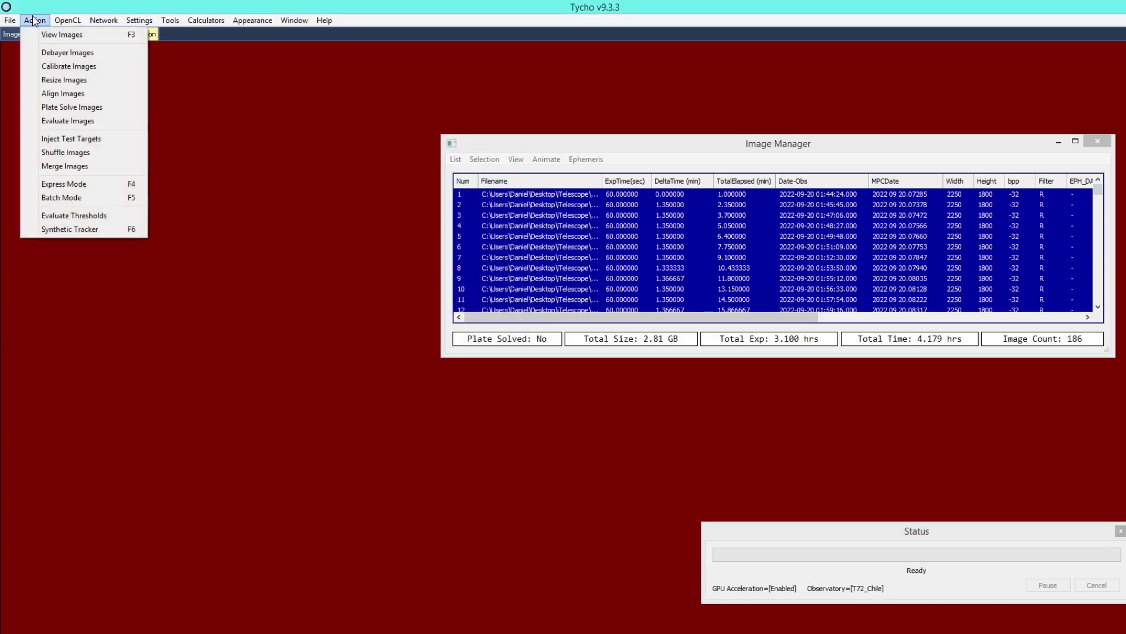
{"action": "left_click", "coordinate": [69, 184]}
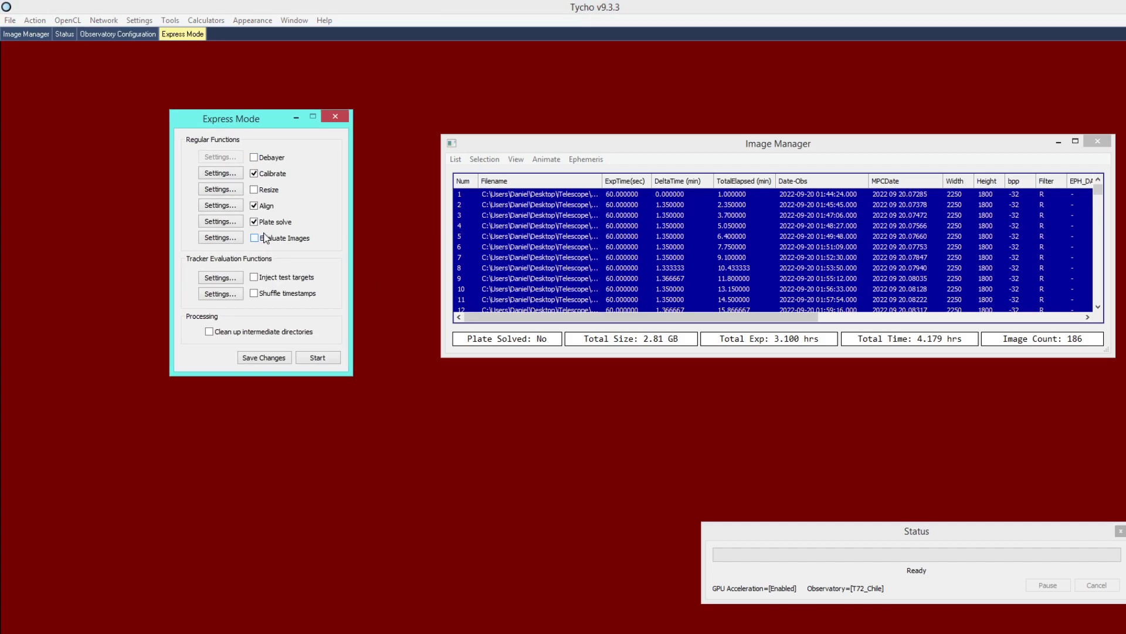
{"action": "left_click", "coordinate": [231, 175]}
{"action": "left_click_drag", "start_coordinate": [194, 52], "coordinate": [241, 152]}
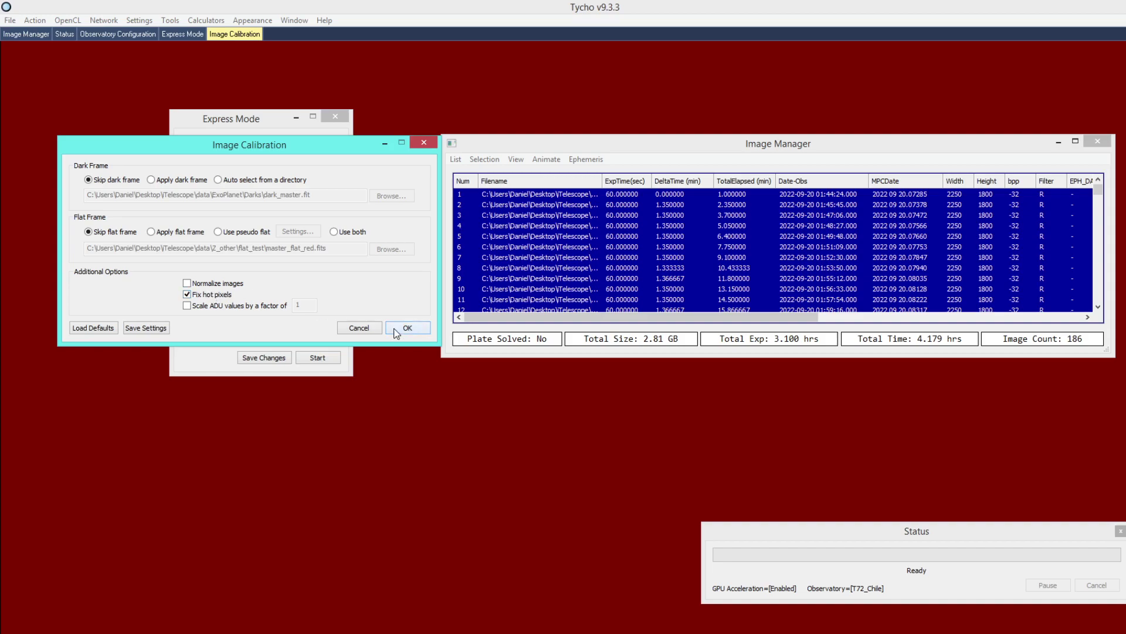
{"action": "left_click", "coordinate": [150, 329]}
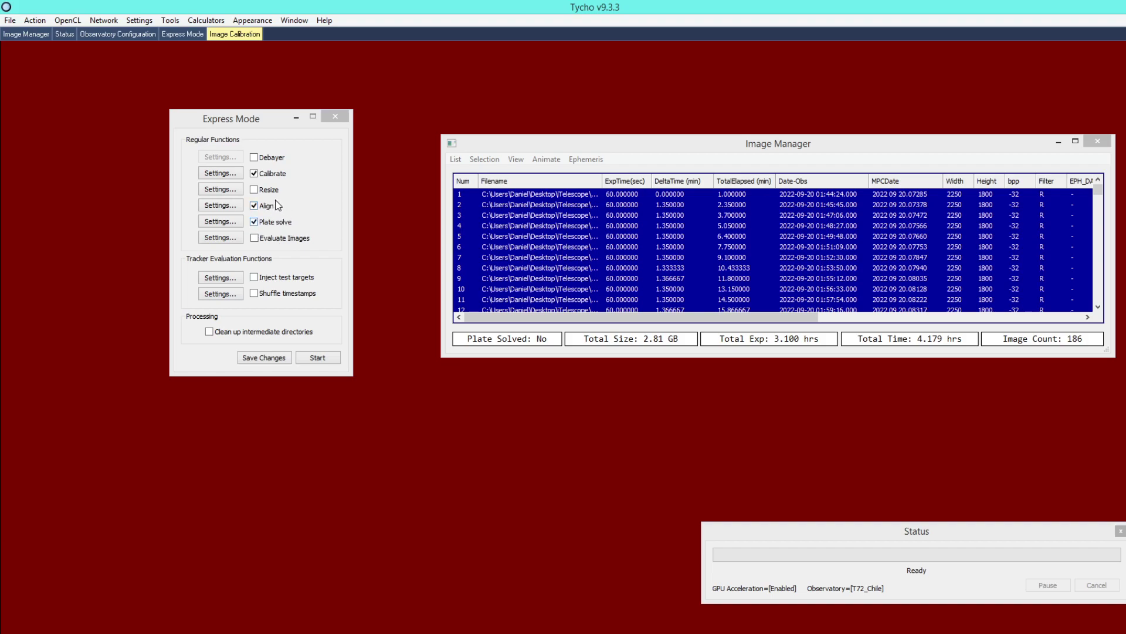
Step: Review the Express Mode alignment option and the internal alignment routine's settings, leaving them as they are
{"action": "left_click", "coordinate": [232, 209]}
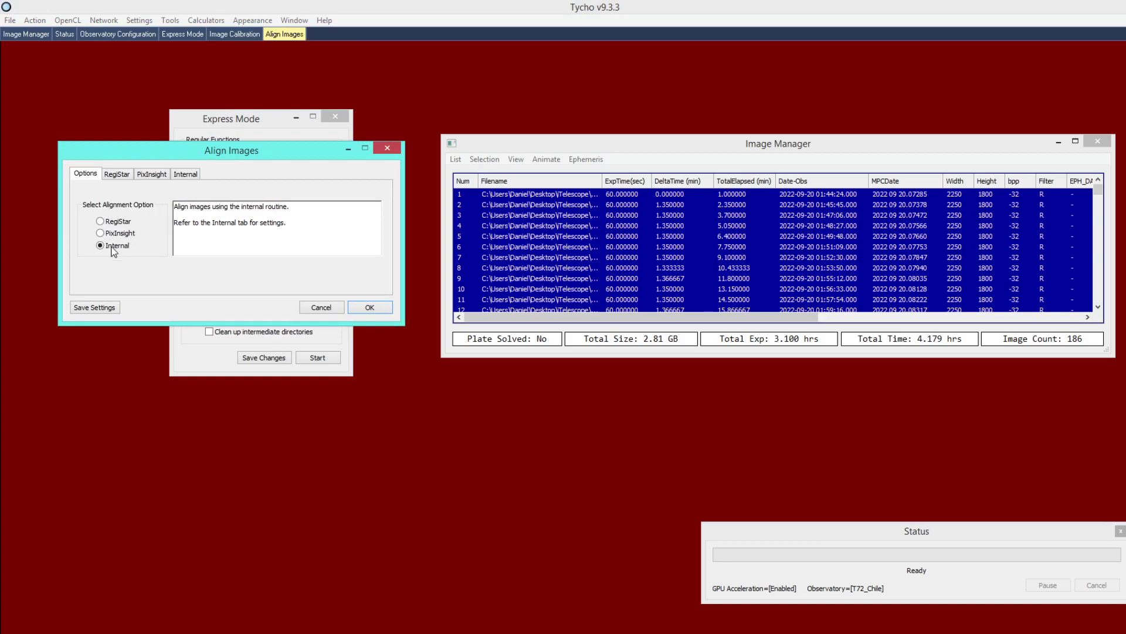
{"action": "left_click", "coordinate": [185, 175]}
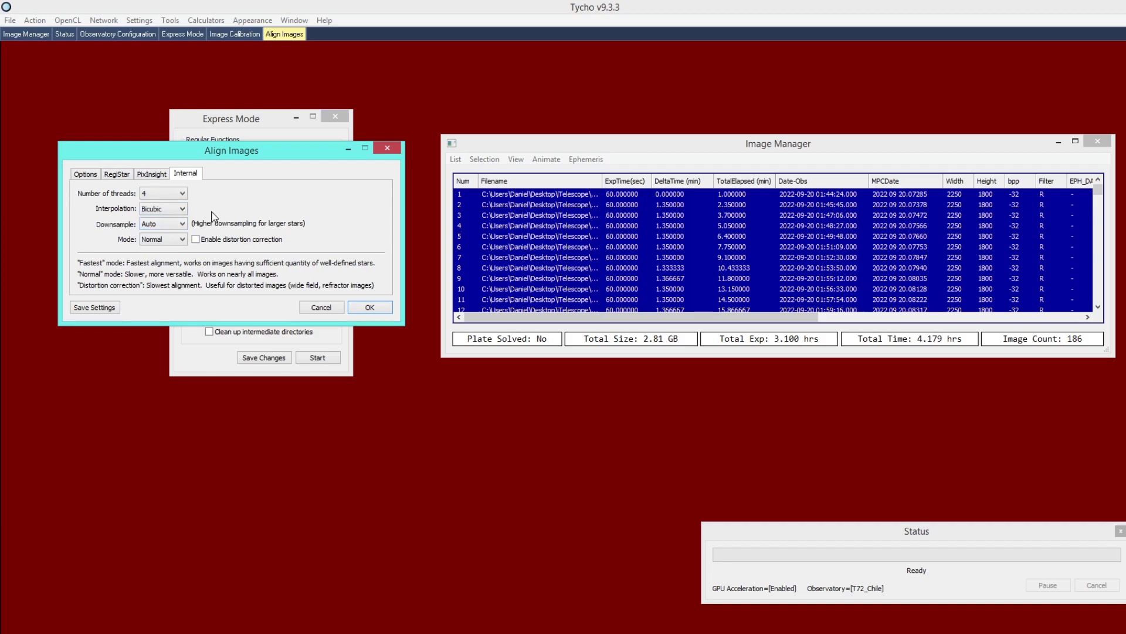
{"action": "left_click", "coordinate": [87, 174]}
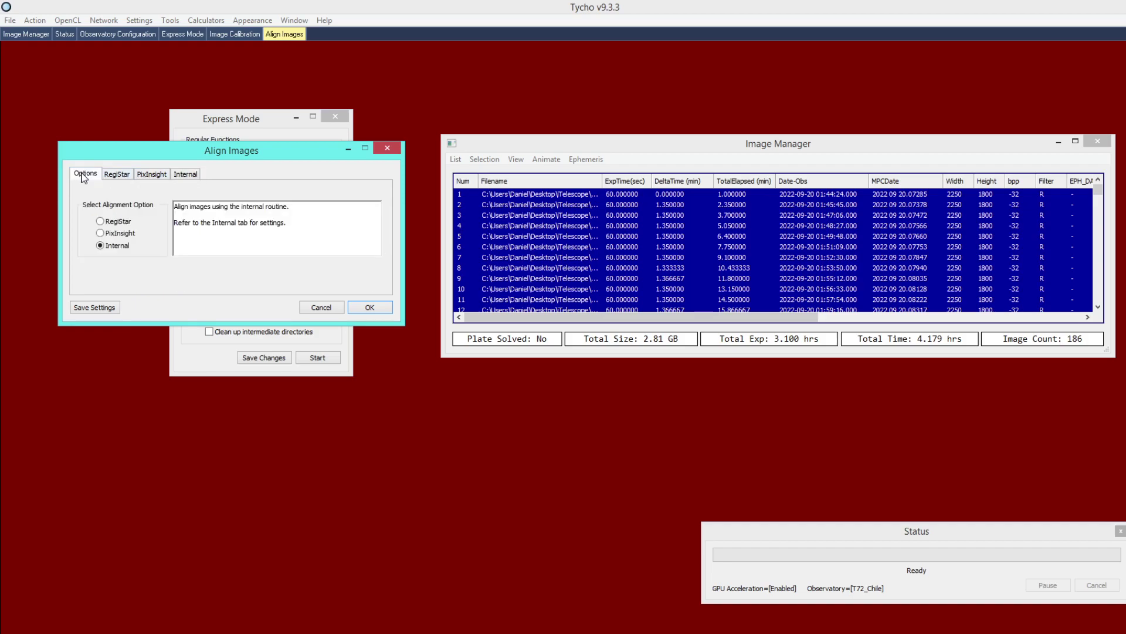
{"action": "left_click", "coordinate": [311, 307]}
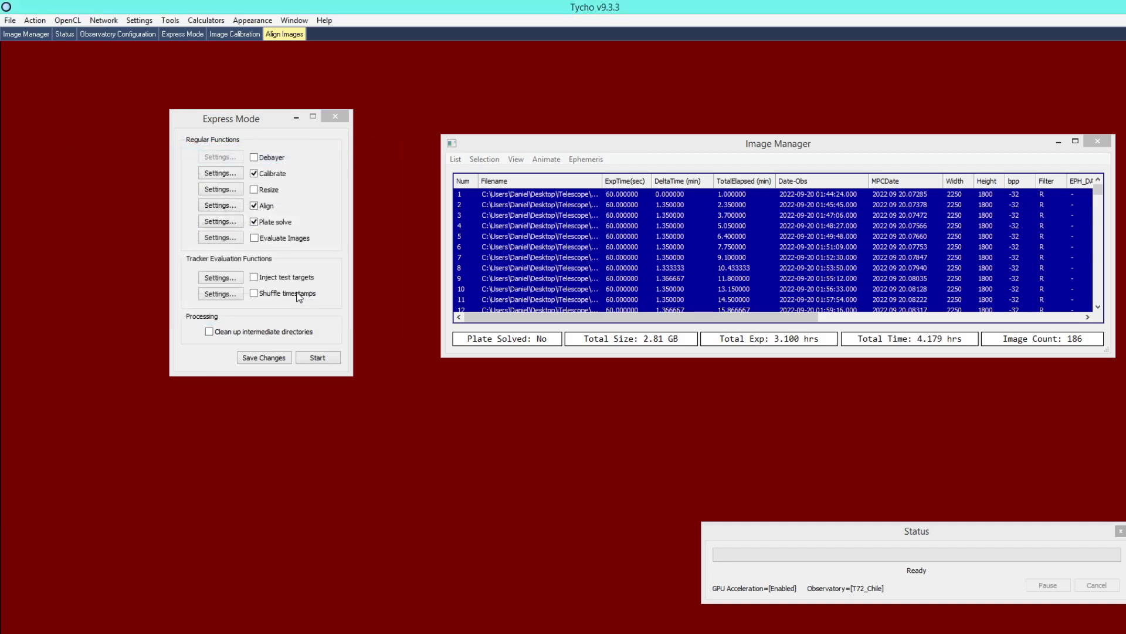
Step: Review the plate solve settings, including the solver choice and the lower and upper pixel scale bounds
{"action": "left_click", "coordinate": [228, 224]}
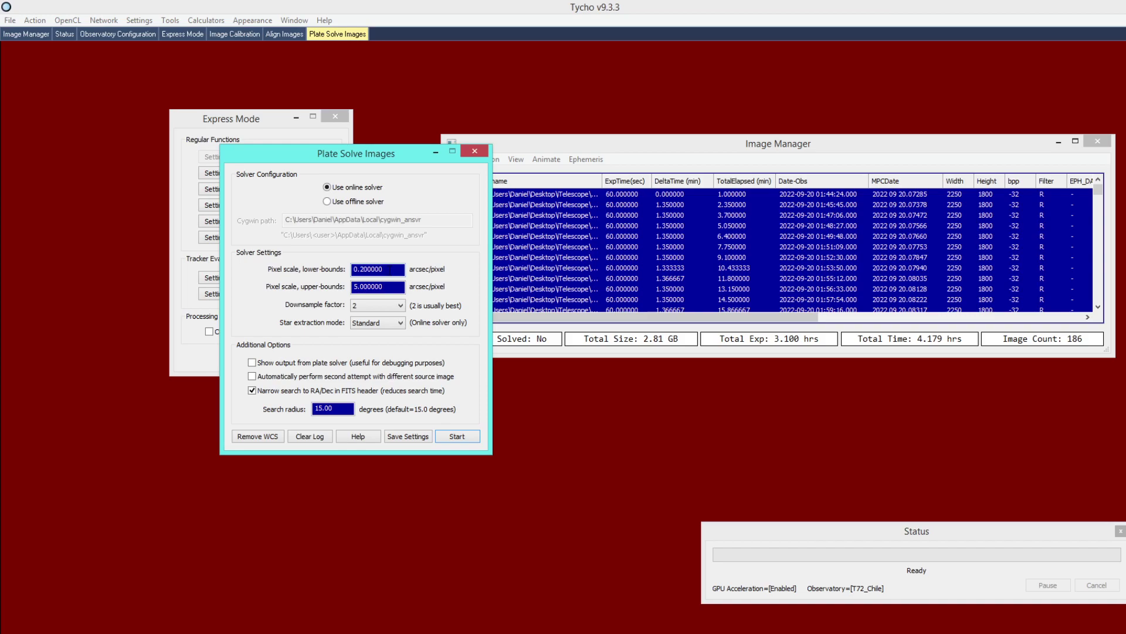
{"action": "key", "text": "Tab"}
{"action": "left_click", "coordinate": [398, 290]}
{"action": "key", "text": "shift+Tab"}
{"action": "key", "text": "Tab"}
{"action": "left_click", "coordinate": [393, 290]}
{"action": "left_click", "coordinate": [474, 151]}
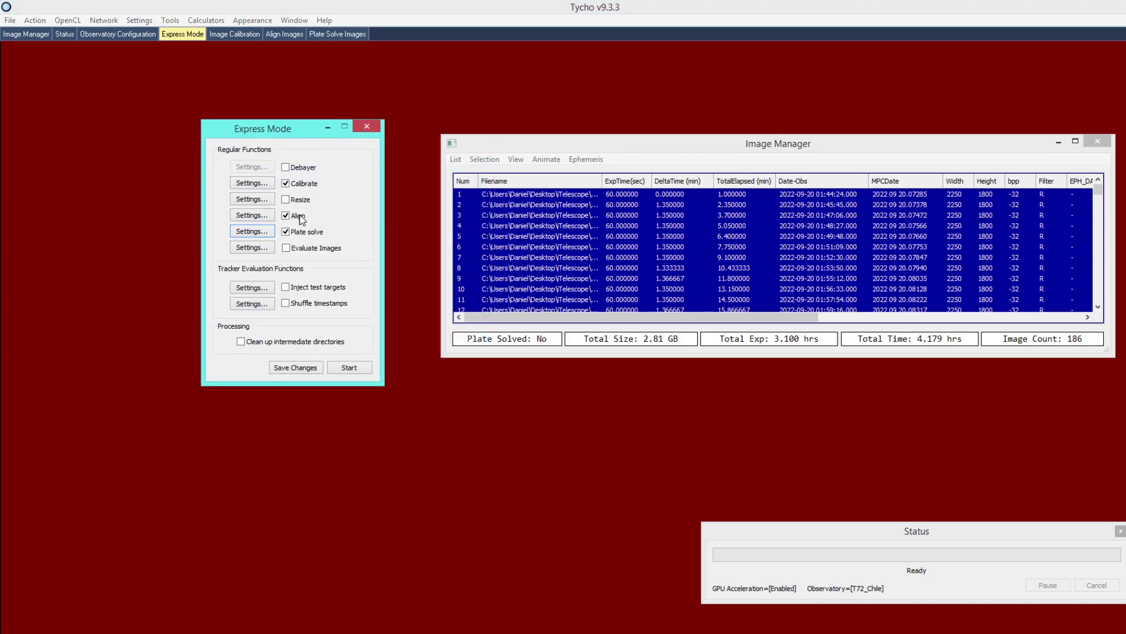
Step: Run Express Mode with calibration, alignment and plate solving on the loaded images
{"action": "left_click", "coordinate": [346, 371]}
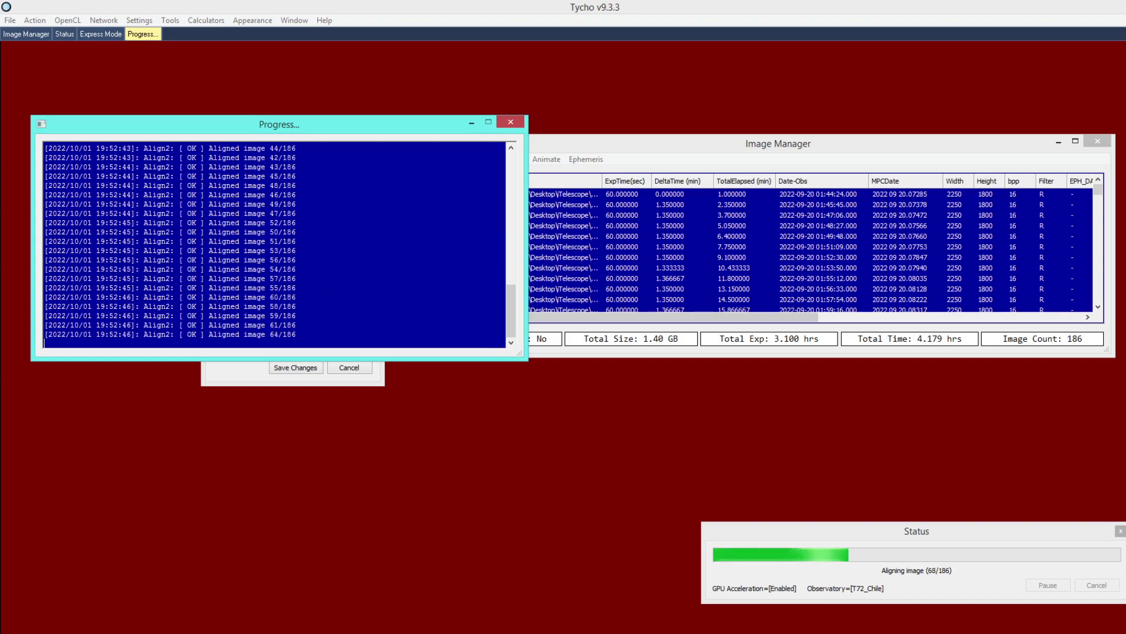
Step: Check the OpenCL GPU acceleration settings and the selected graphics device while the images are processed
{"action": "left_click", "coordinate": [68, 20]}
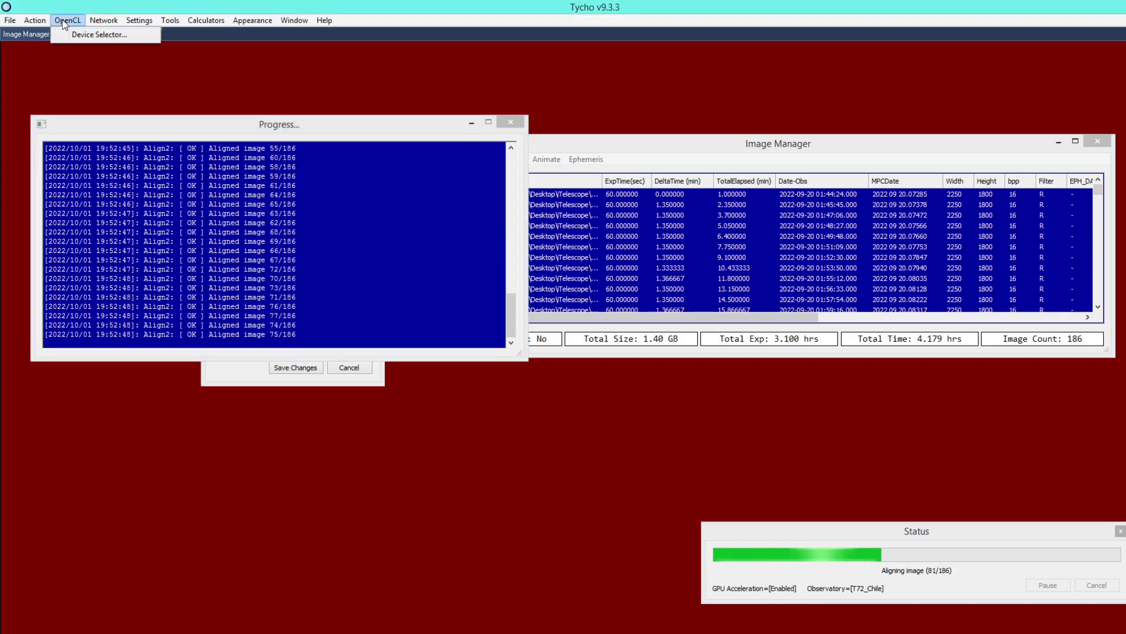
{"action": "left_click", "coordinate": [97, 34]}
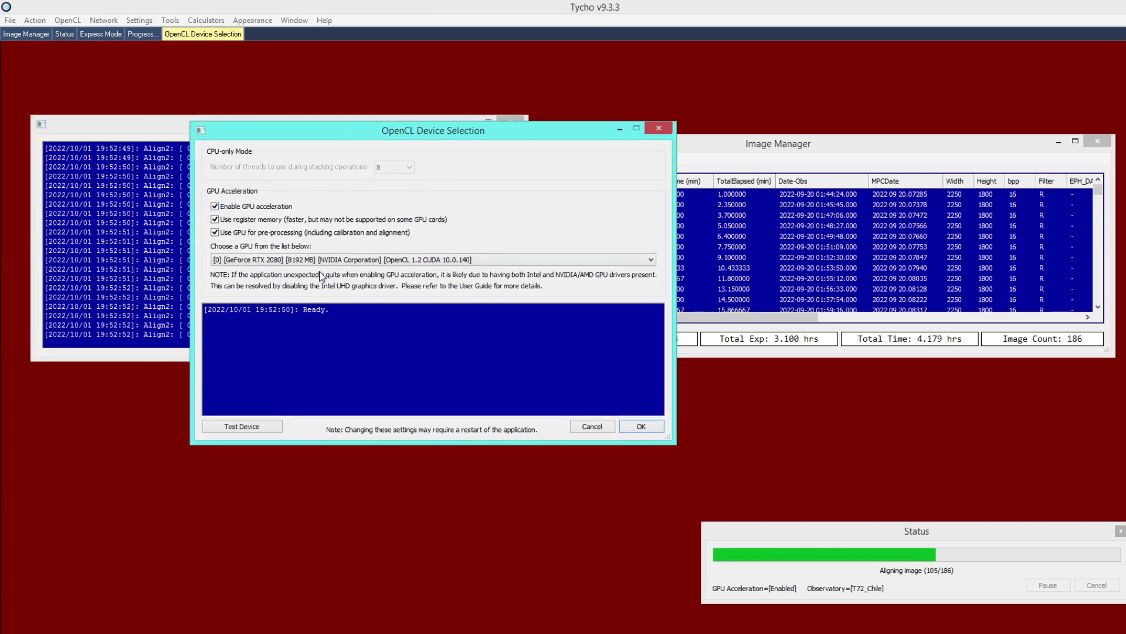
{"action": "left_click", "coordinate": [659, 128]}
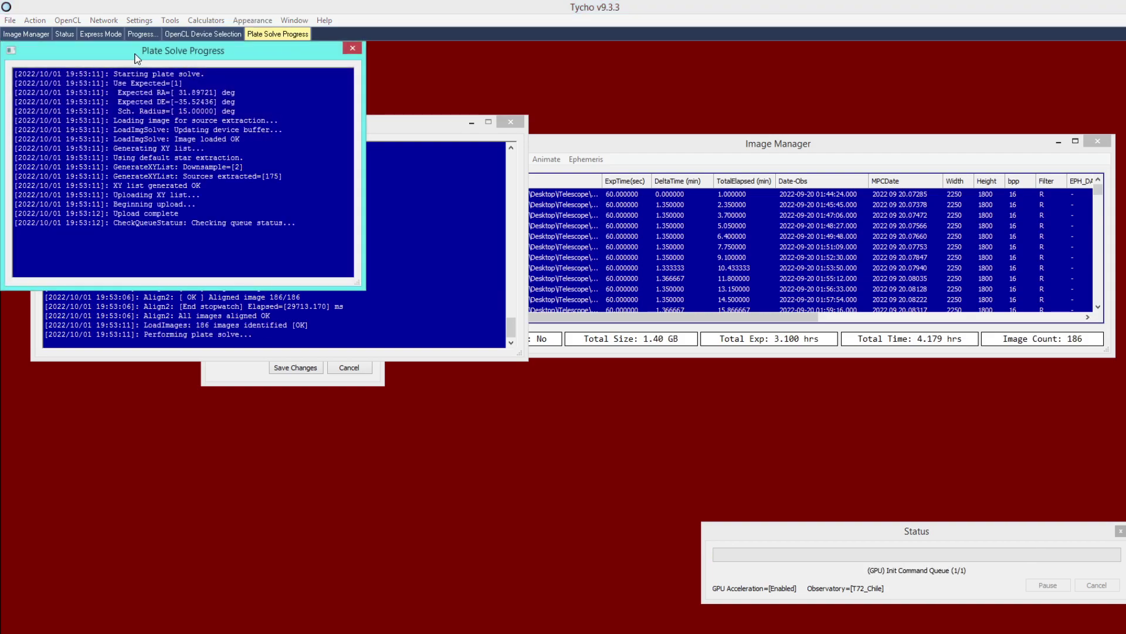
Step: Once plate solving is finished, open the images in the Image Viewer and zoom out to 0.25x
{"action": "left_click_drag", "start_coordinate": [187, 55], "coordinate": [548, 226]}
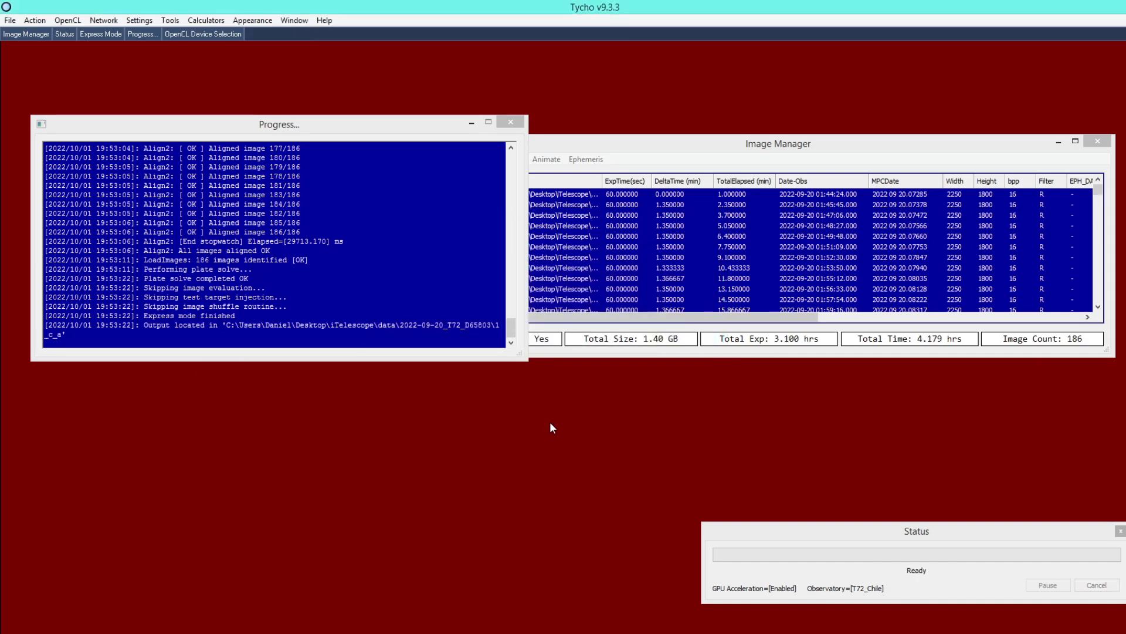
{"action": "left_click", "coordinate": [577, 351]}
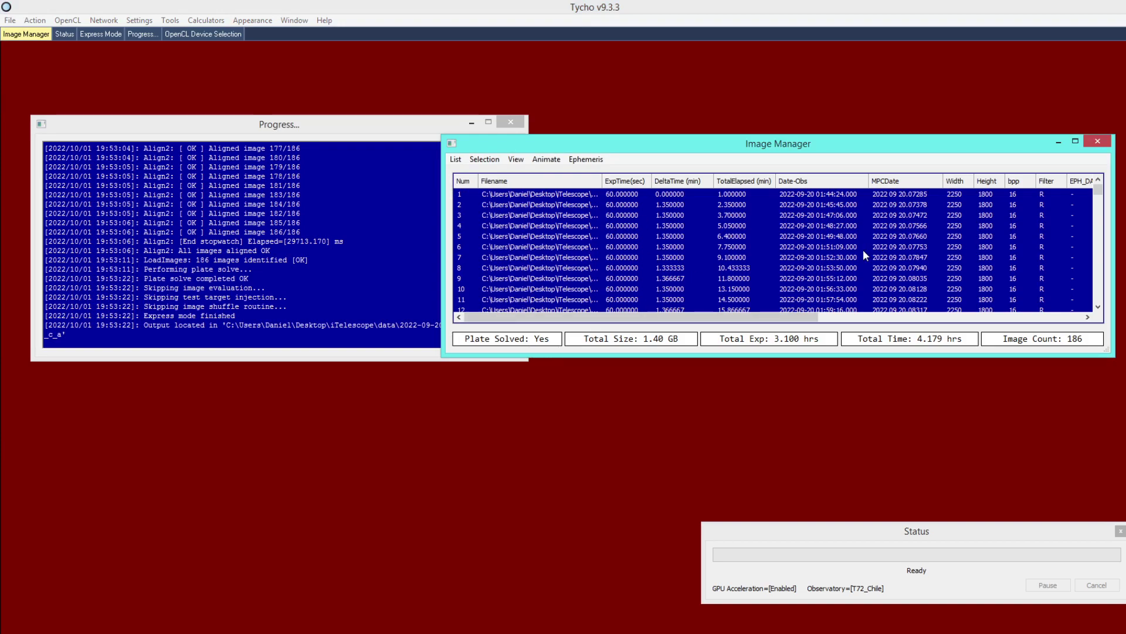
{"action": "left_click", "coordinate": [35, 21]}
{"action": "left_click", "coordinate": [42, 36]}
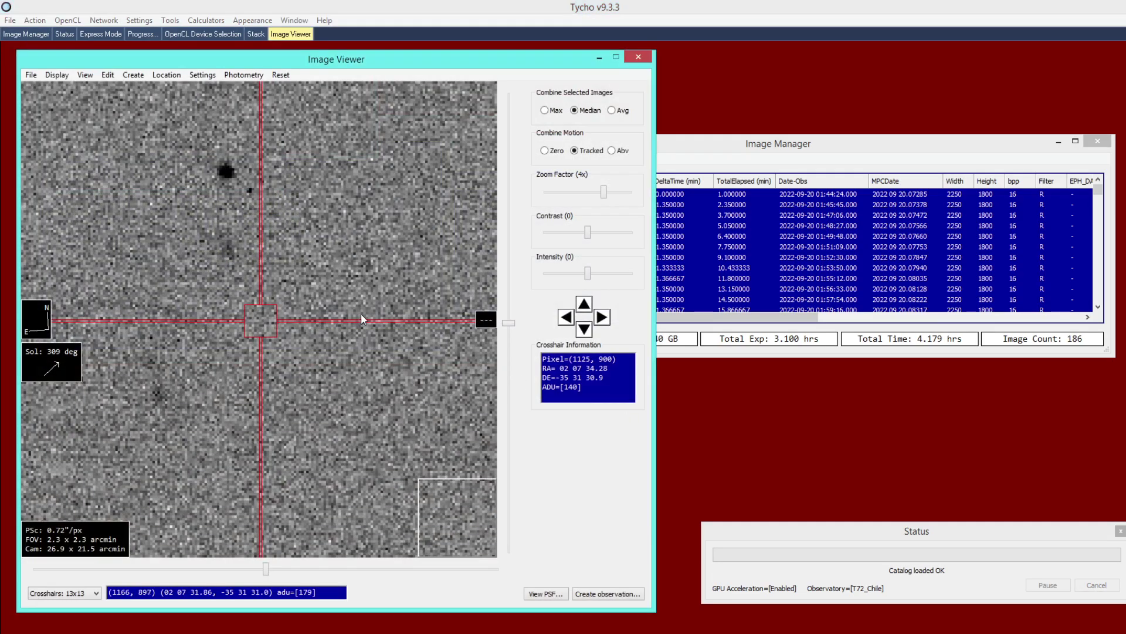
{"action": "scroll", "coordinate": [312, 309], "scroll_direction": "down", "scroll_amount": 1}
{"action": "scroll", "coordinate": [311, 305], "scroll_direction": "down", "scroll_amount": 3}
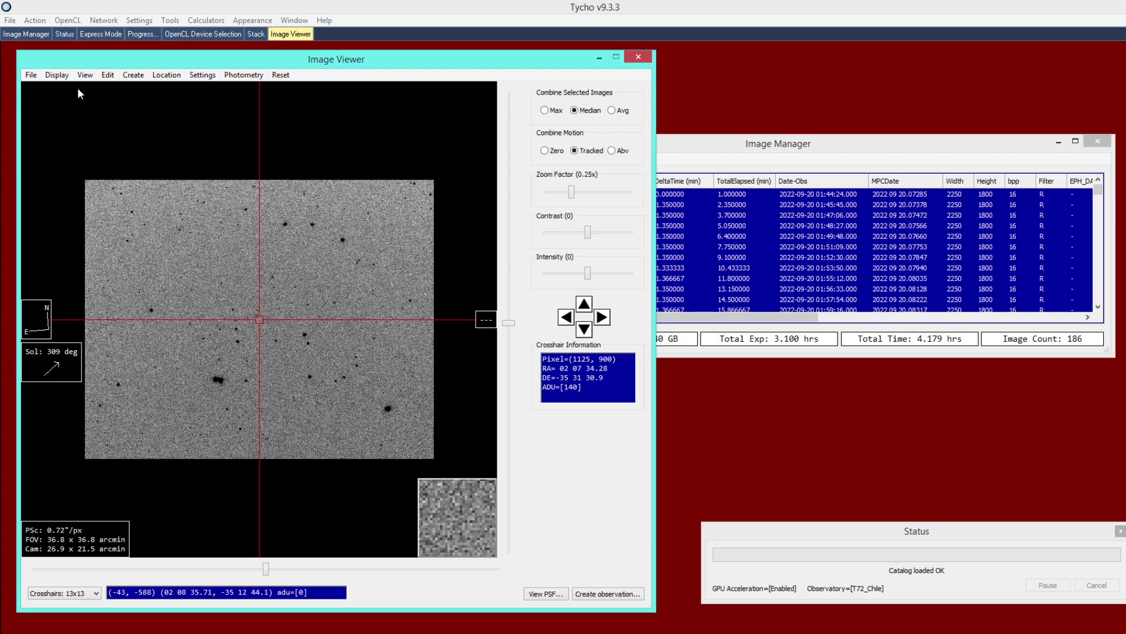
{"action": "left_click", "coordinate": [31, 76]}
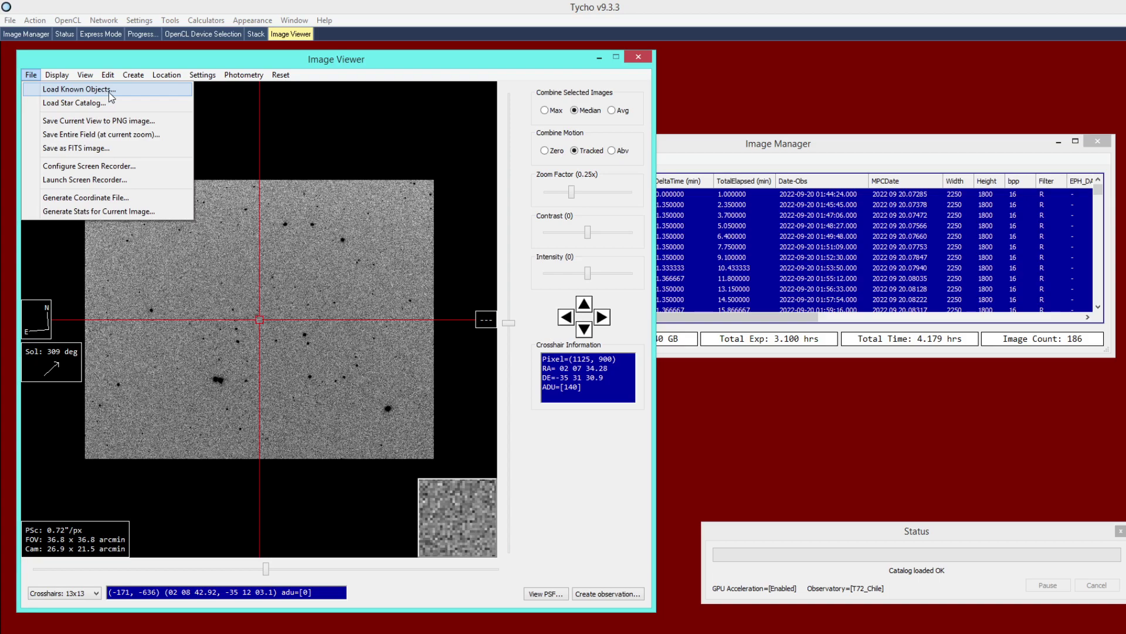
{"action": "left_click", "coordinate": [285, 216]}
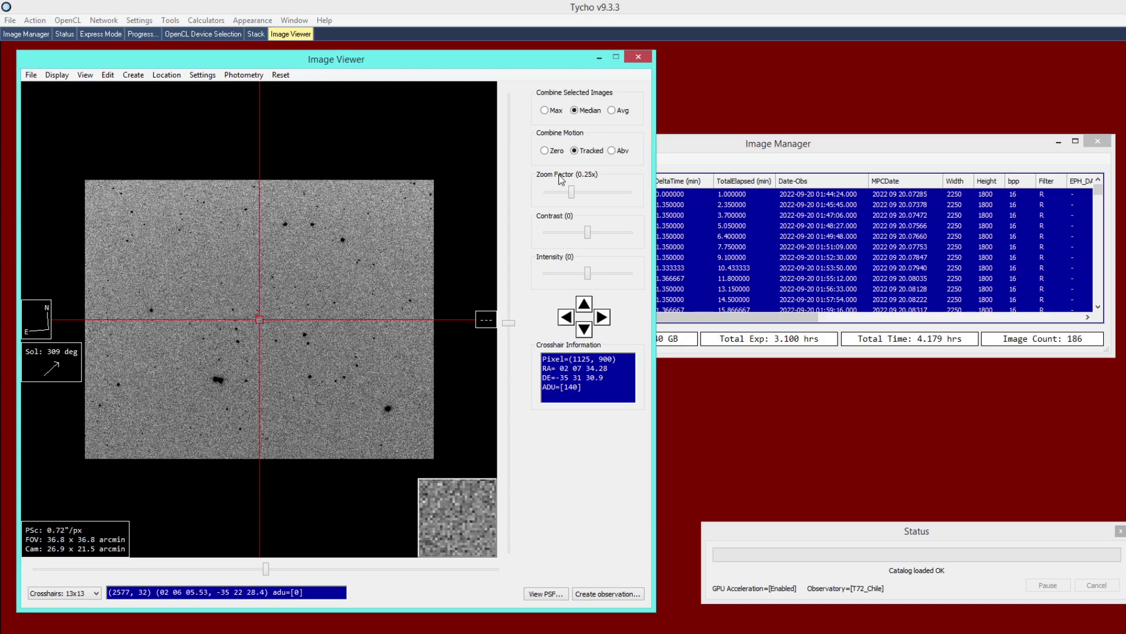
Step: Attach the JPL Horizons ephemeris of asteroid number 65803 to the loaded image dataset
{"action": "left_click", "coordinate": [704, 159]}
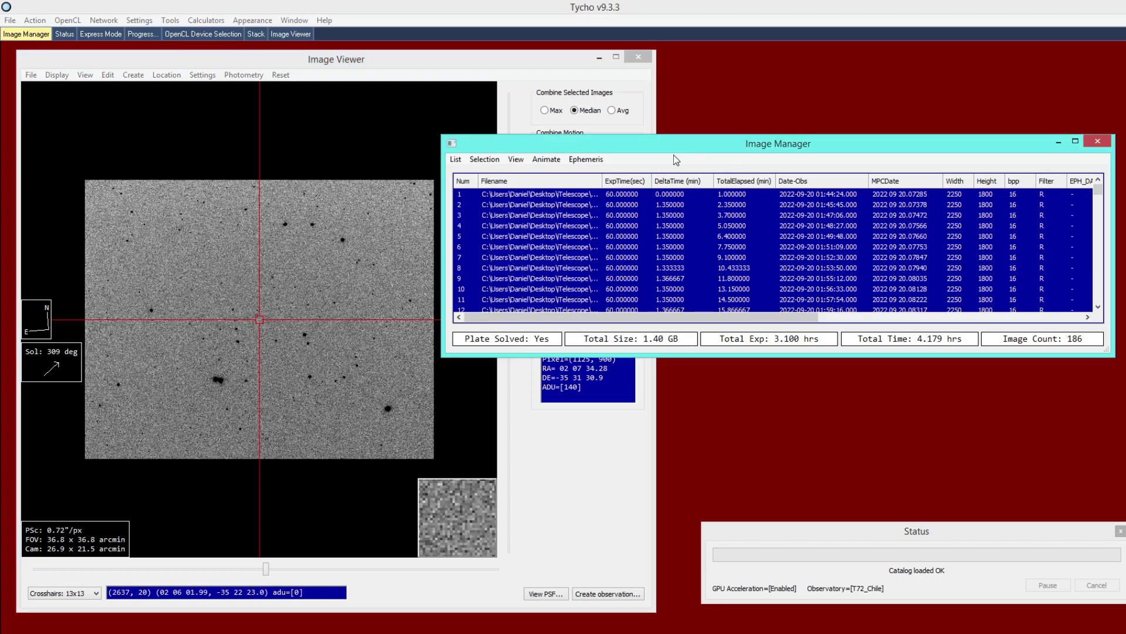
{"action": "left_click", "coordinate": [586, 160]}
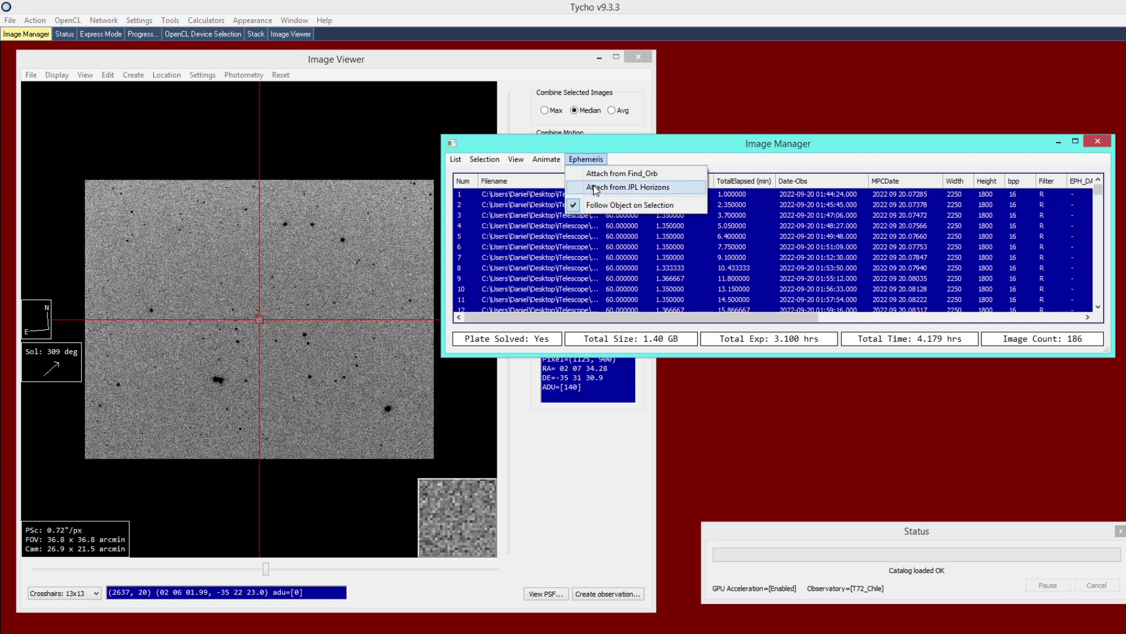
{"action": "left_click", "coordinate": [628, 187]}
{"action": "left_click_drag", "start_coordinate": [72, 91], "coordinate": [607, 218]}
{"action": "left_click_drag", "start_coordinate": [678, 226], "coordinate": [454, 273]}
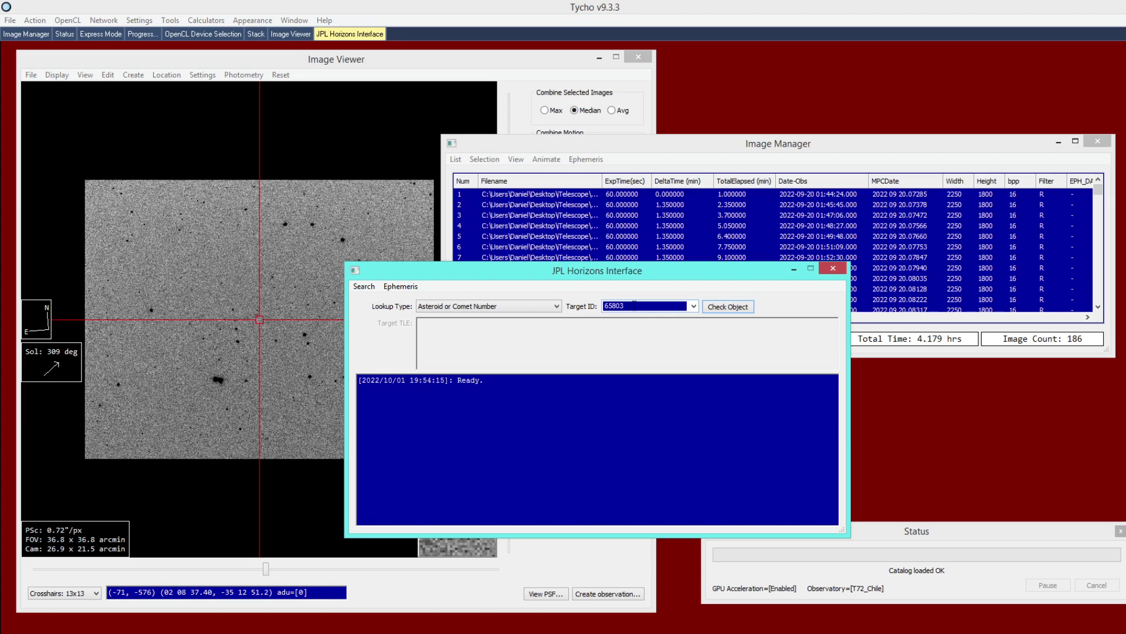
{"action": "double_click", "coordinate": [633, 305]}
{"action": "left_click", "coordinate": [403, 287]}
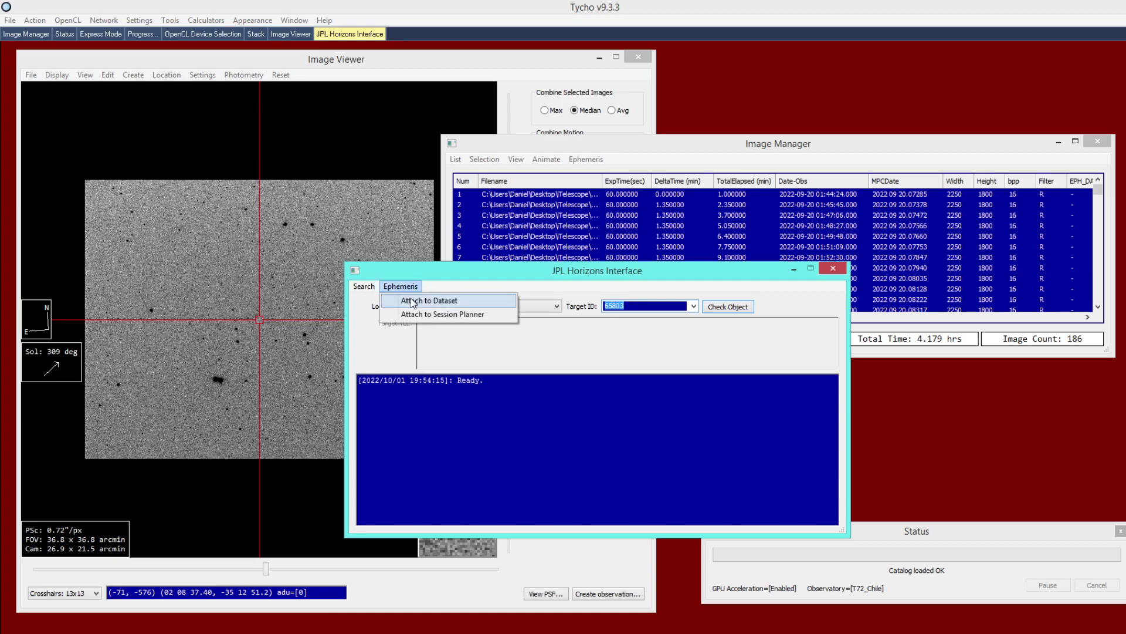
{"action": "left_click", "coordinate": [413, 300]}
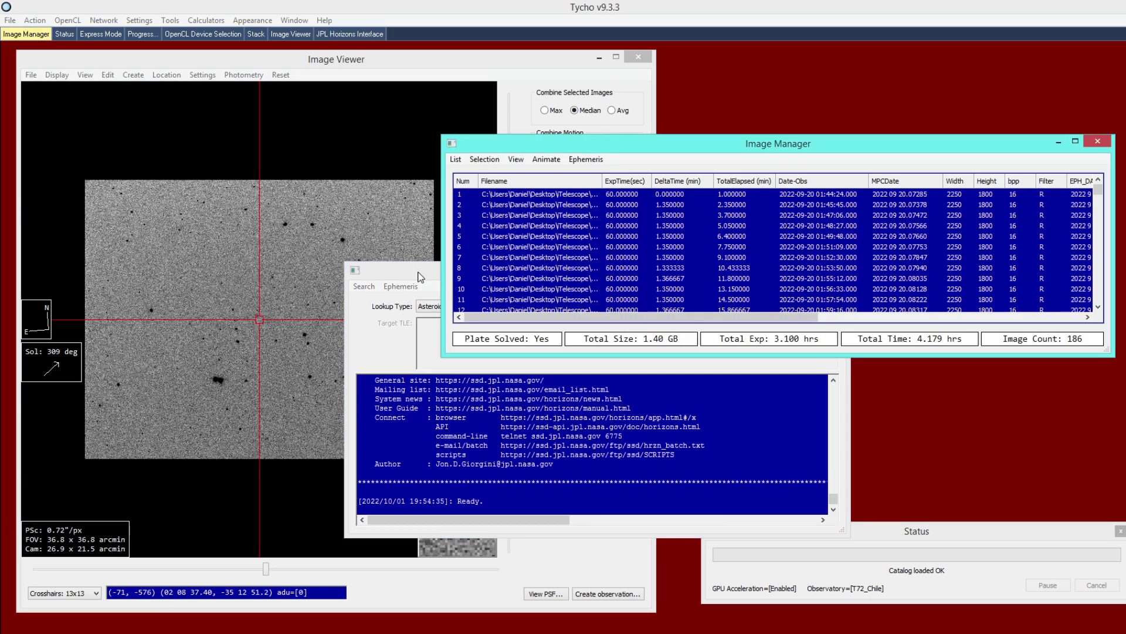
Step: Check the attached ephemeris columns in the Image Manager list, from EPH_DATE through to EPH_IN_FOV
{"action": "left_click_drag", "start_coordinate": [419, 272], "coordinate": [336, 287]}
{"action": "left_click", "coordinate": [695, 161]}
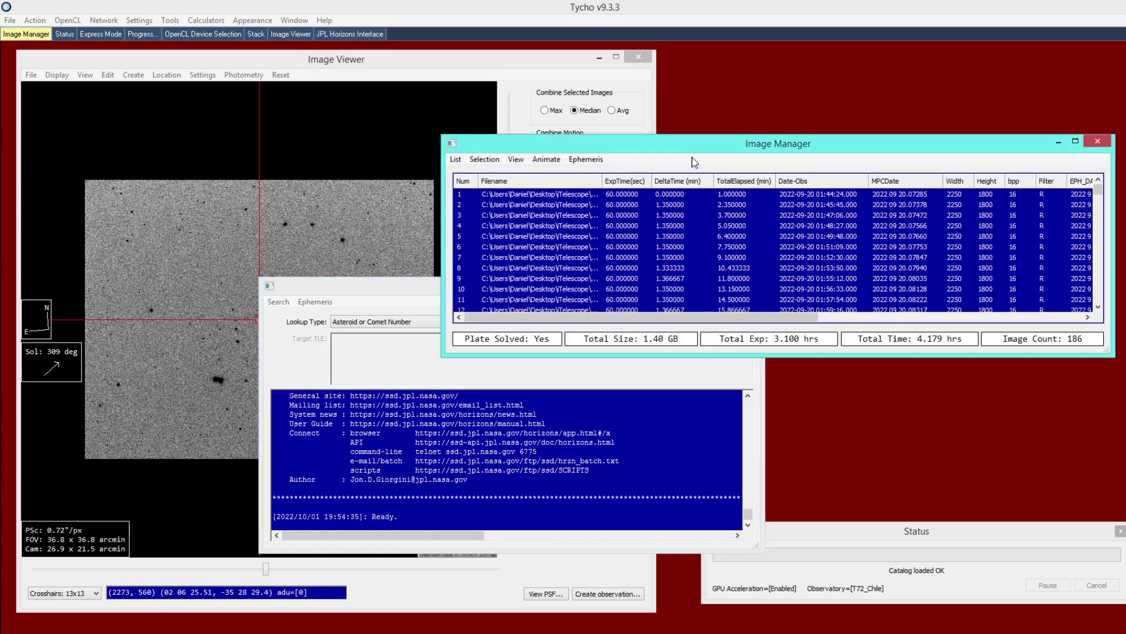
{"action": "left_click_drag", "start_coordinate": [626, 317], "coordinate": [928, 318]}
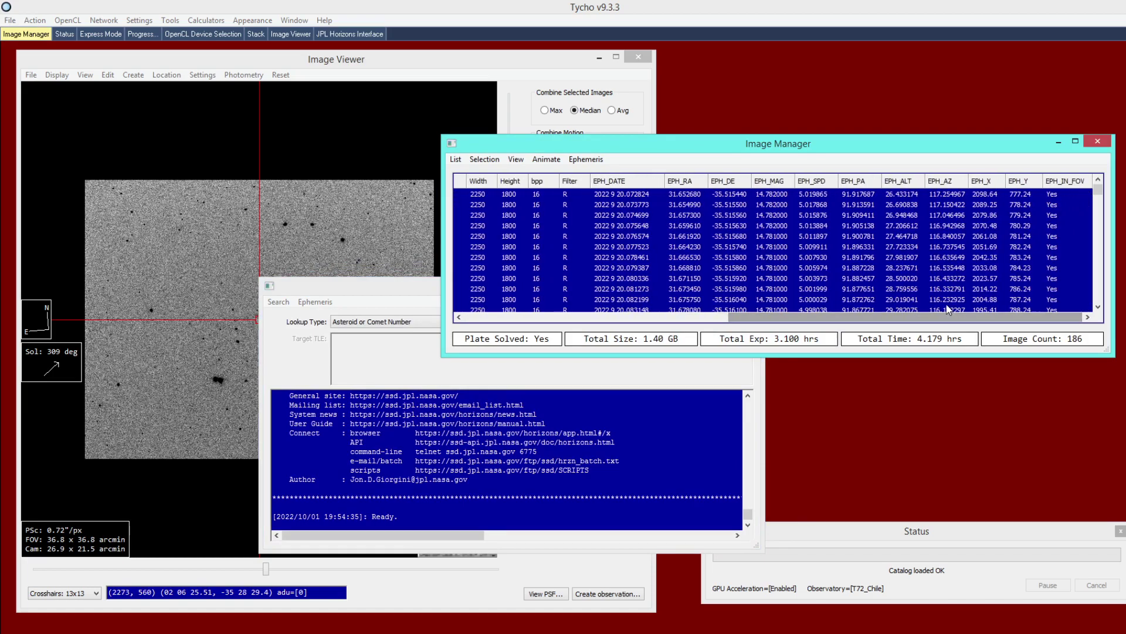
{"action": "mouse_move", "coordinate": [1098, 190]}
{"action": "left_mouse_down"}
{"action": "mouse_move", "coordinate": [1090, 315]}
{"action": "mouse_move", "coordinate": [1085, 184]}
{"action": "left_mouse_up"}
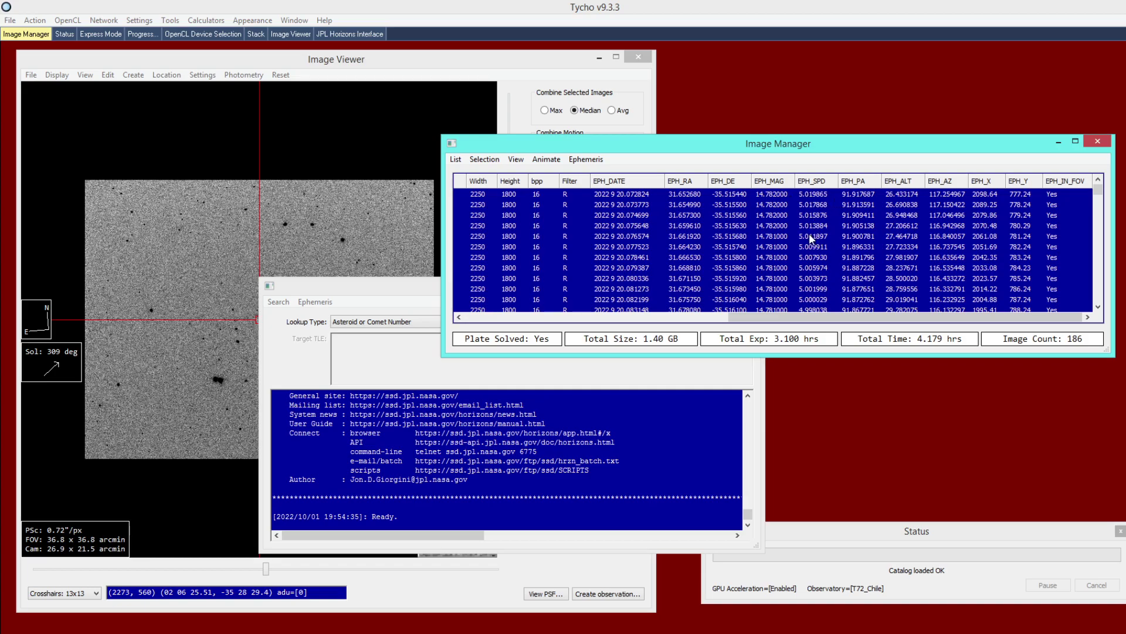
Step: Put the JPL Horizons Interface out of the way and make the Image Manager taller so more images are listed
{"action": "left_click_drag", "start_coordinate": [406, 287], "coordinate": [451, 295]}
{"action": "left_click", "coordinate": [783, 288]}
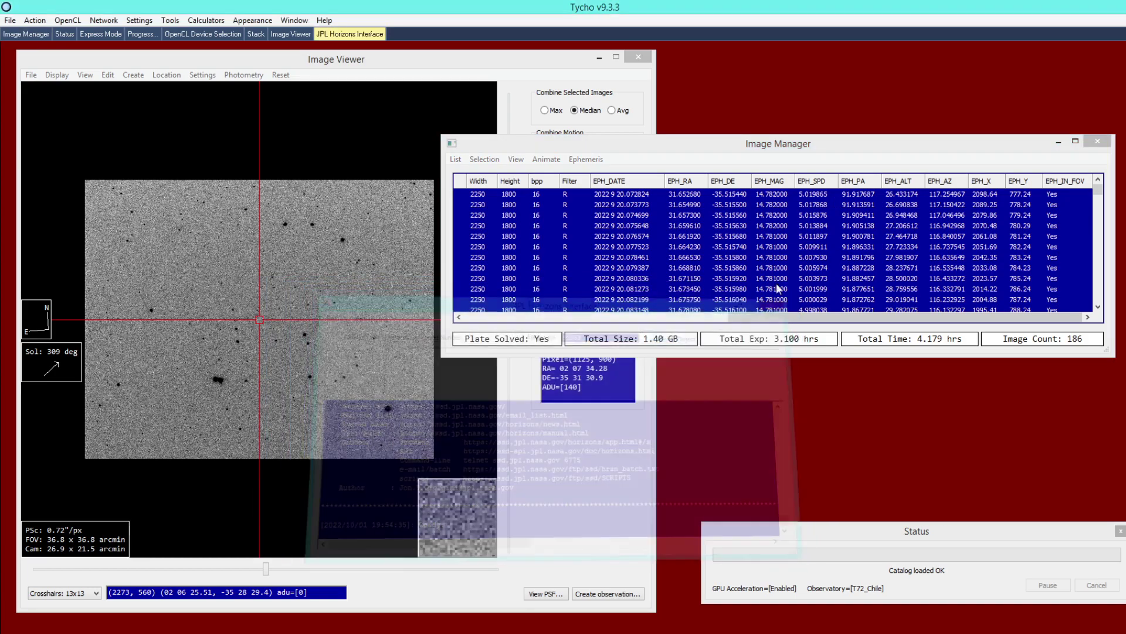
{"action": "mouse_move", "coordinate": [680, 152]}
{"action": "left_mouse_down"}
{"action": "mouse_move", "coordinate": [715, 161]}
{"action": "mouse_move", "coordinate": [698, 164]}
{"action": "left_mouse_up"}
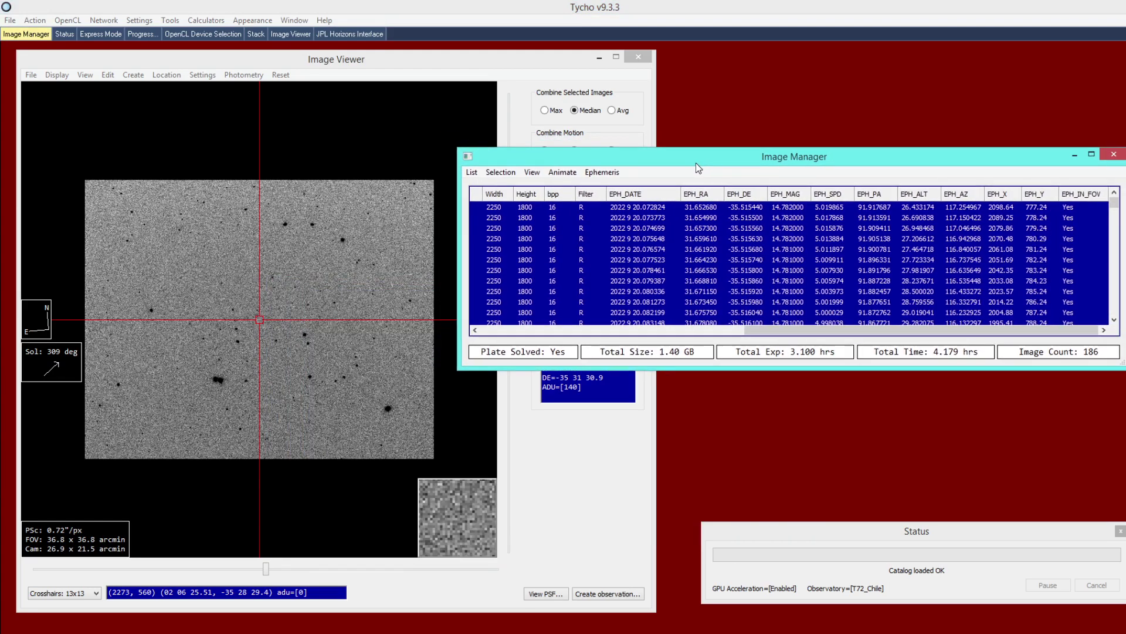
{"action": "left_click_drag", "start_coordinate": [731, 369], "coordinate": [731, 419]}
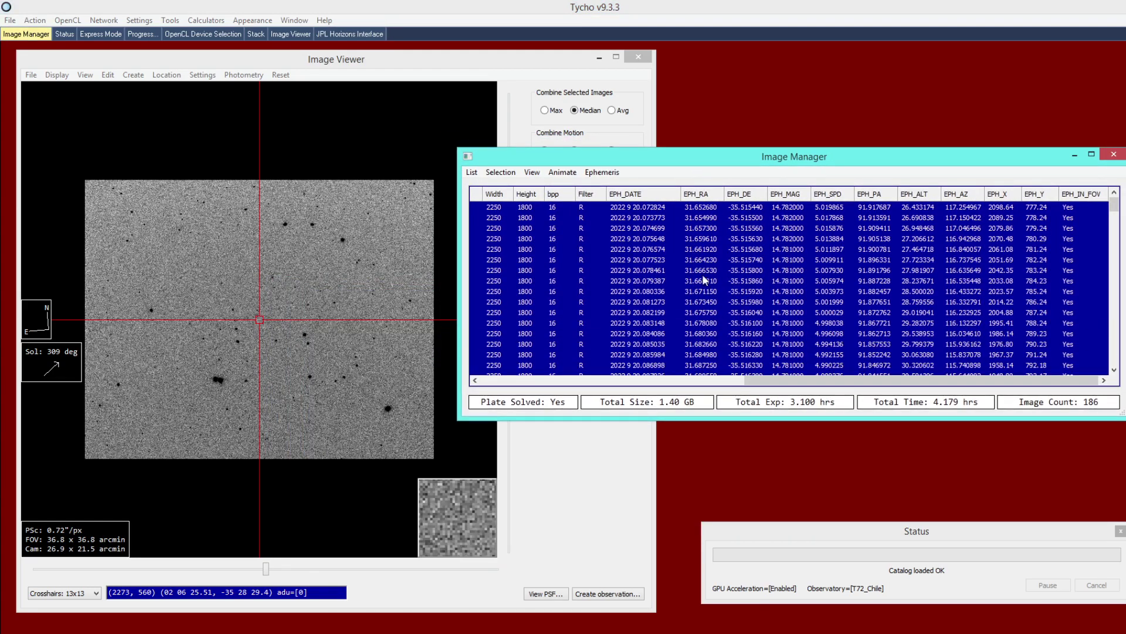
Step: Show the sixth image in the Image Viewer, centred on the asteroid's ephemeris position, and zoom in to 2x
{"action": "left_click", "coordinate": [692, 262]}
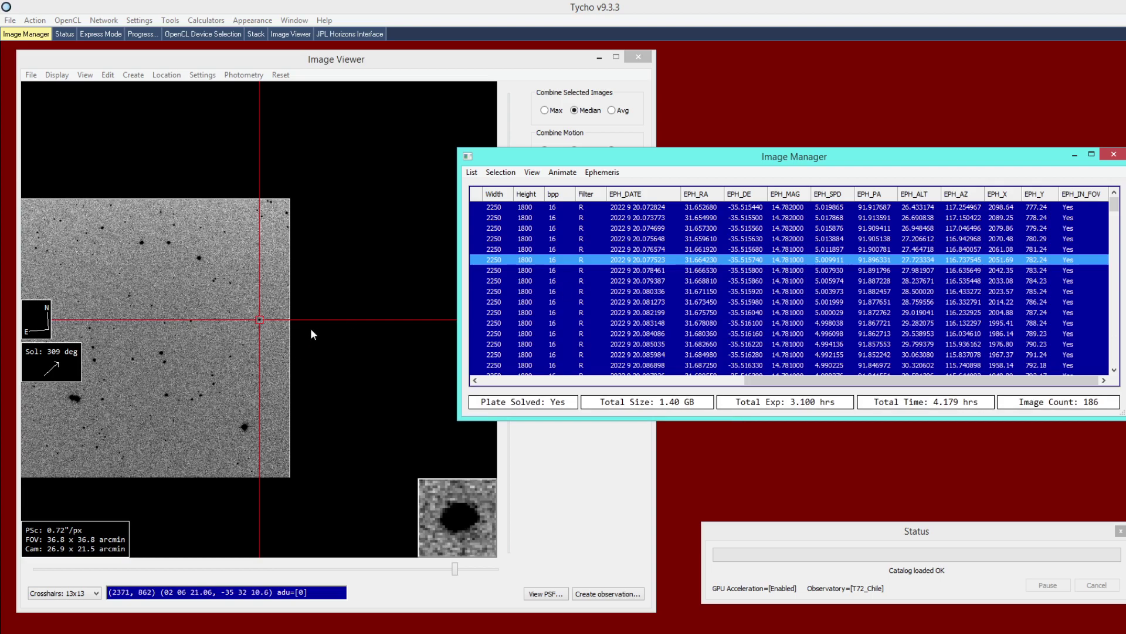
{"action": "left_click", "coordinate": [265, 336]}
{"action": "scroll", "coordinate": [269, 336], "scroll_direction": "up", "scroll_amount": 2}
{"action": "scroll", "coordinate": [258, 311], "scroll_direction": "up", "scroll_amount": 1}
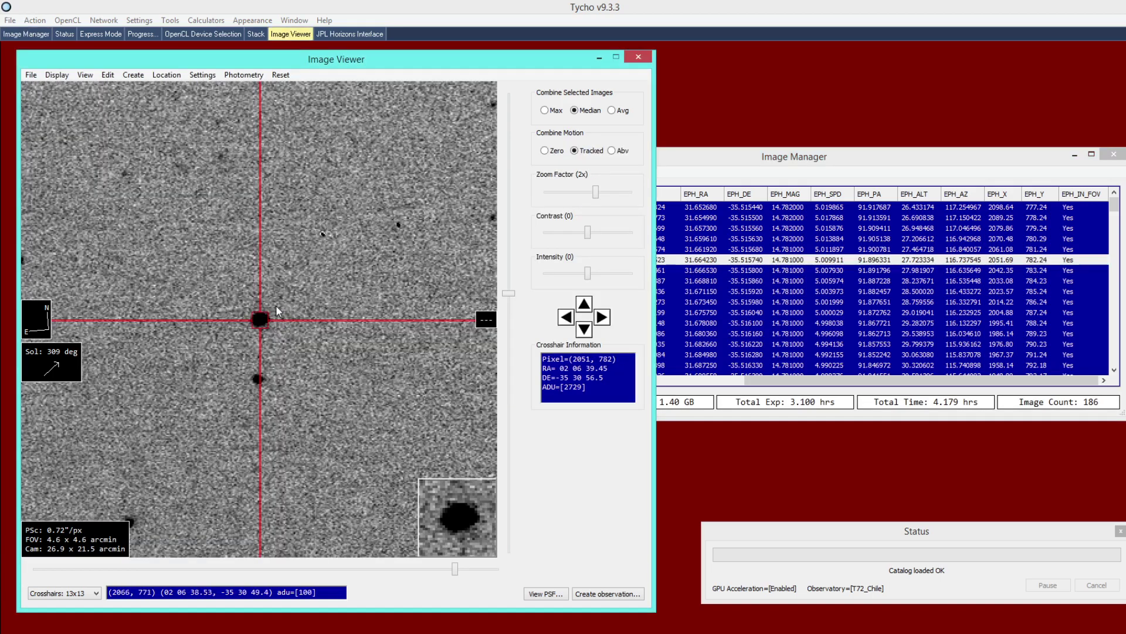
Step: Step forward through the images from the seventh one, checking the asteroid's position against the crosshairs in each
{"action": "left_click", "coordinate": [687, 272]}
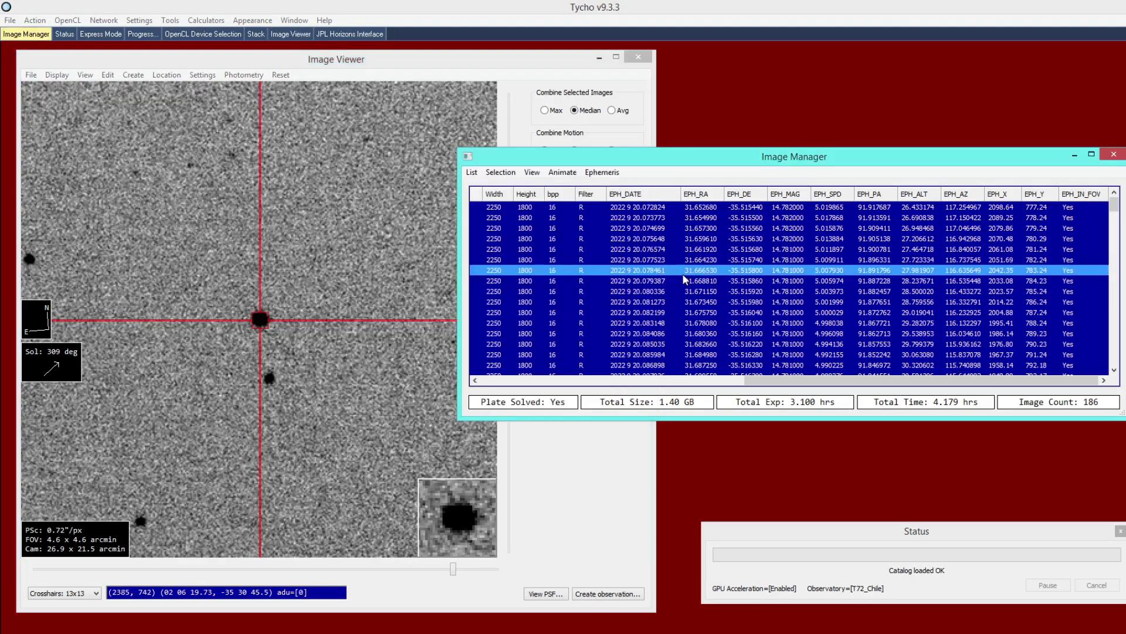
{"action": "key", "text": "Down"}
{"action": "key", "text": "Down"}
{"action": "key", "text": "Down"}
{"action": "key", "text": "Down"}
{"action": "key", "text": "Down"}
{"action": "key", "text": "Down"}
{"action": "key", "text": "Down"}
{"action": "key", "text": "Down"}
{"action": "key", "text": "Down"}
{"action": "key", "text": "Down"}
{"action": "key", "text": "Down"}
{"action": "key", "text": "Down"}
{"action": "key", "text": "Down"}
{"action": "key", "text": "Down"}
{"action": "key", "text": "Down"}
{"action": "key", "text": "Down"}
{"action": "key", "text": "Down"}
{"action": "key", "text": "Down"}
{"action": "key", "text": "Down"}
{"action": "key", "text": "Down"}
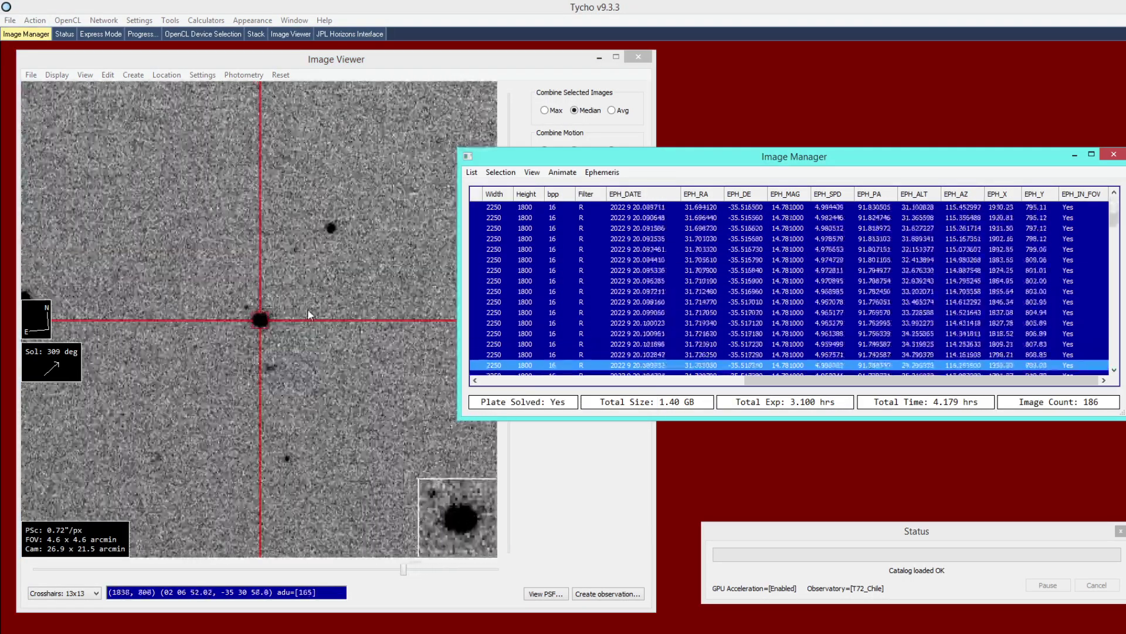
{"action": "key", "text": "Down"}
{"action": "key", "text": "Down"}
{"action": "key", "text": "Down"}
{"action": "key", "text": "Down"}
{"action": "key", "text": "Down"}
{"action": "key", "text": "Down"}
{"action": "key", "text": "Down"}
{"action": "key", "text": "Down"}
{"action": "key", "text": "Down"}
{"action": "key", "text": "Down"}
{"action": "key", "text": "Down"}
{"action": "key", "text": "Down"}
{"action": "key", "text": "Down"}
{"action": "key", "text": "Down"}
{"action": "key", "text": "Down"}
{"action": "key", "text": "Down"}
{"action": "key", "text": "Down"}
{"action": "key", "text": "Down"}
{"action": "key", "text": "Down"}
{"action": "key", "text": "Down"}
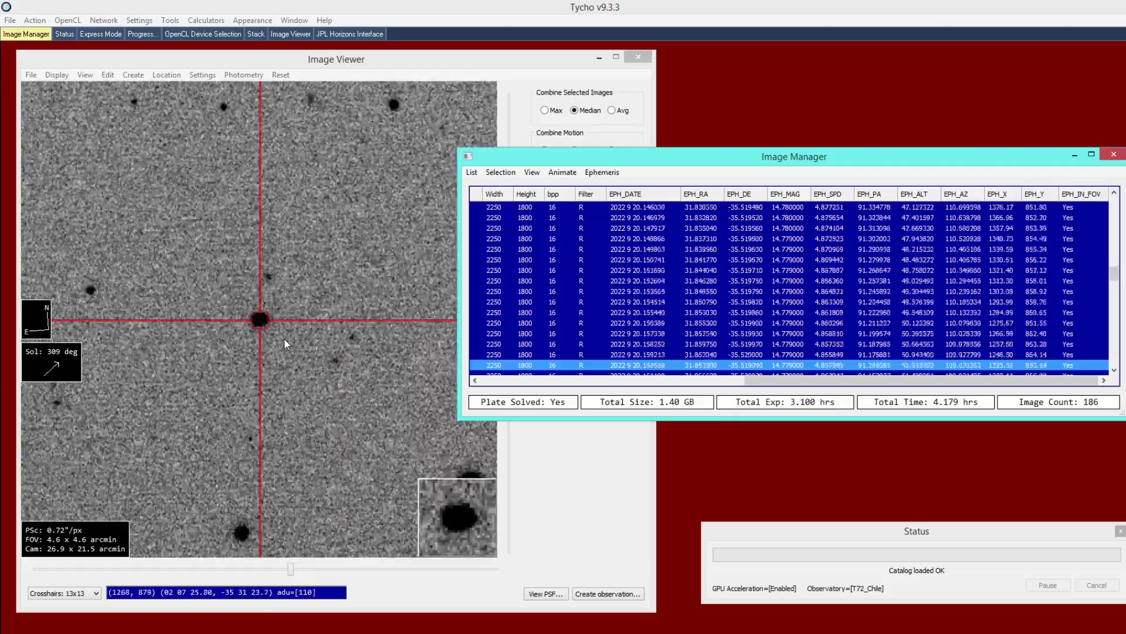
{"action": "key", "text": "Down"}
{"action": "key", "text": "Down"}
{"action": "key", "text": "Down"}
{"action": "key", "text": "Down"}
{"action": "key", "text": "Down"}
{"action": "key", "text": "Down"}
{"action": "key", "text": "Down"}
{"action": "key", "text": "Down"}
{"action": "key", "text": "Down"}
{"action": "key", "text": "Down"}
{"action": "key", "text": "Down"}
{"action": "key", "text": "Down"}
{"action": "key", "text": "Down"}
{"action": "key", "text": "Down"}
{"action": "key", "text": "Down"}
{"action": "key", "text": "Down"}
{"action": "key", "text": "Down"}
{"action": "left_click", "coordinate": [290, 343]}
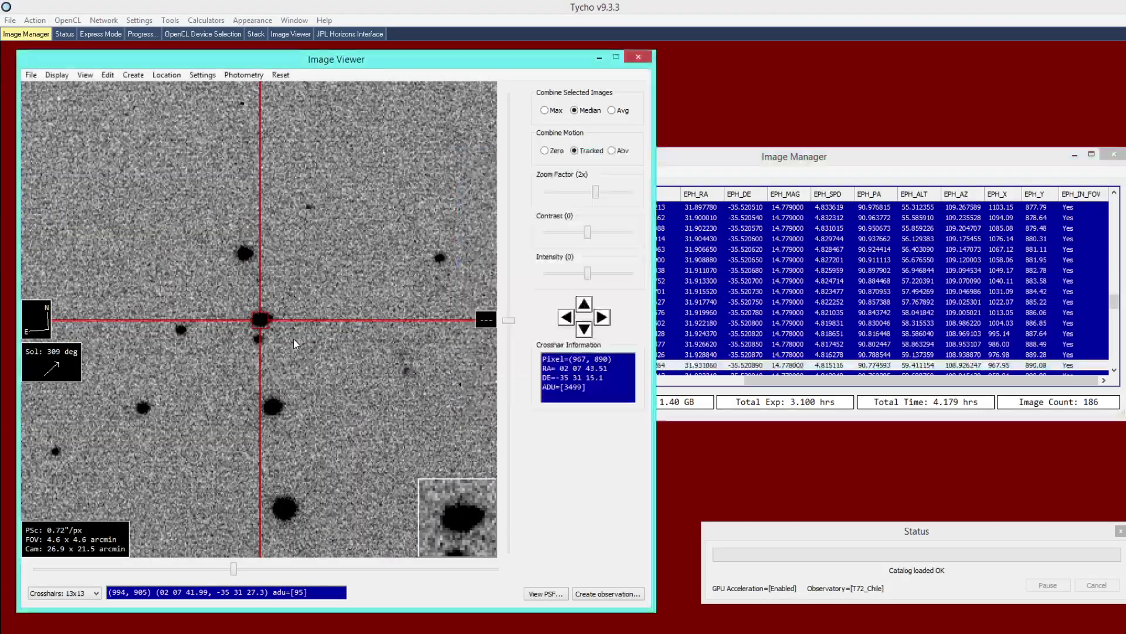
Step: Step back up through the image list to check the asteroid against the crosshairs in the earlier exposures
{"action": "left_click", "coordinate": [737, 334]}
{"action": "key", "text": "Up"}
{"action": "key", "text": "Up"}
{"action": "key", "text": "Up"}
{"action": "key", "text": "Up"}
{"action": "key", "text": "Up"}
{"action": "key", "text": "Up"}
{"action": "key", "text": "Up"}
{"action": "key", "text": "Up"}
{"action": "key", "text": "Up"}
{"action": "key", "text": "Up"}
{"action": "key", "text": "Up"}
{"action": "key", "text": "Up"}
{"action": "key", "text": "Up"}
{"action": "key", "text": "Up"}
{"action": "key", "text": "Up"}
{"action": "key", "text": "Up"}
{"action": "key", "text": "Up"}
{"action": "key", "text": "Up"}
{"action": "key", "text": "Up"}
{"action": "key", "text": "Up"}
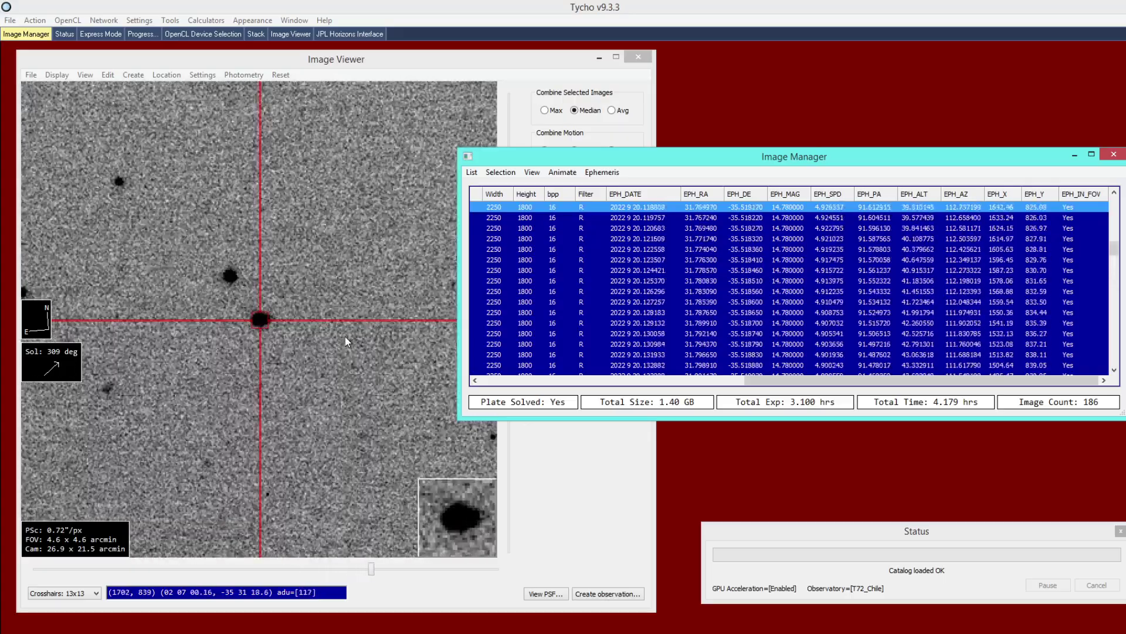
{"action": "left_click", "coordinate": [345, 337]}
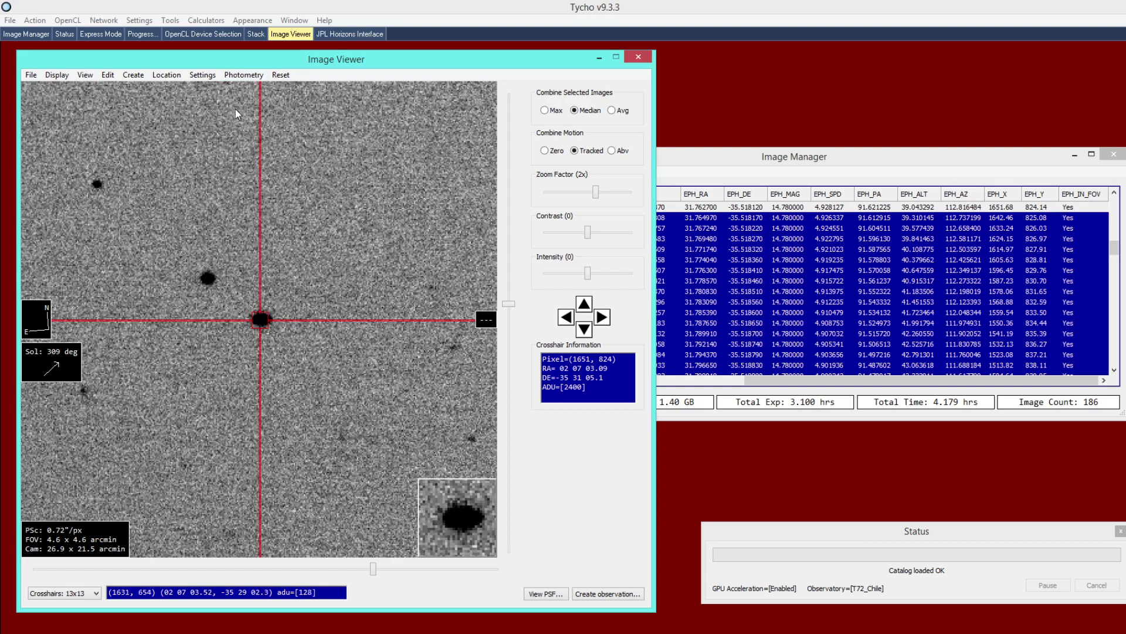
Step: Show the image with EPH_DATE 2022 9 20.124421 and open its photometry aperture settings, with the view at 4x beside them
{"action": "left_click", "coordinate": [719, 283]}
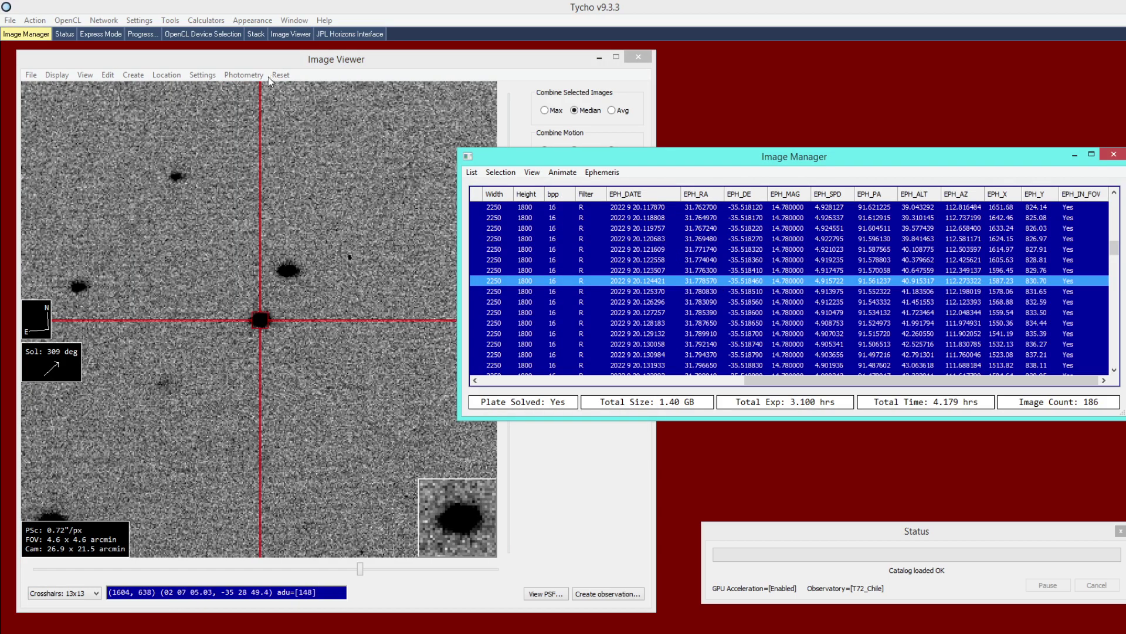
{"action": "left_click", "coordinate": [243, 76]}
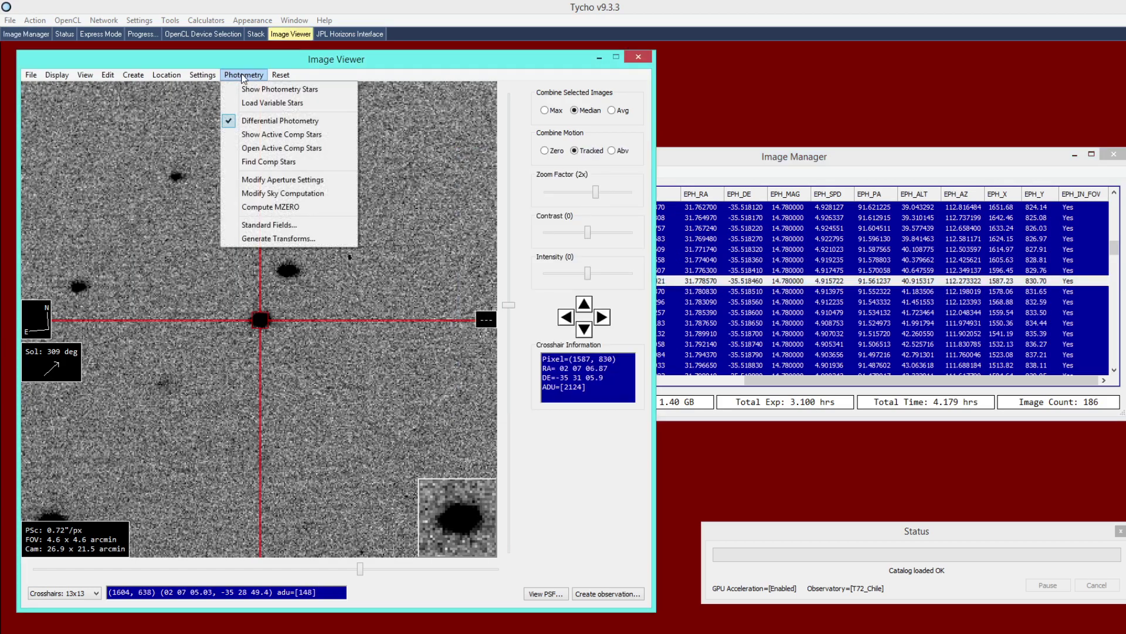
{"action": "left_click", "coordinate": [342, 60]}
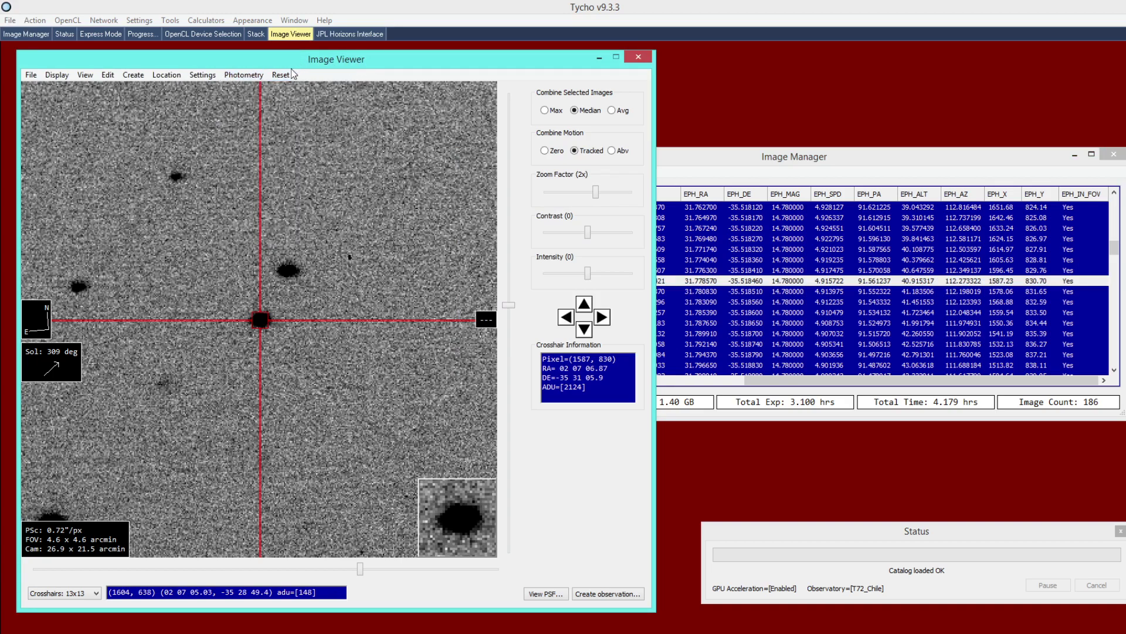
{"action": "left_click", "coordinate": [238, 77]}
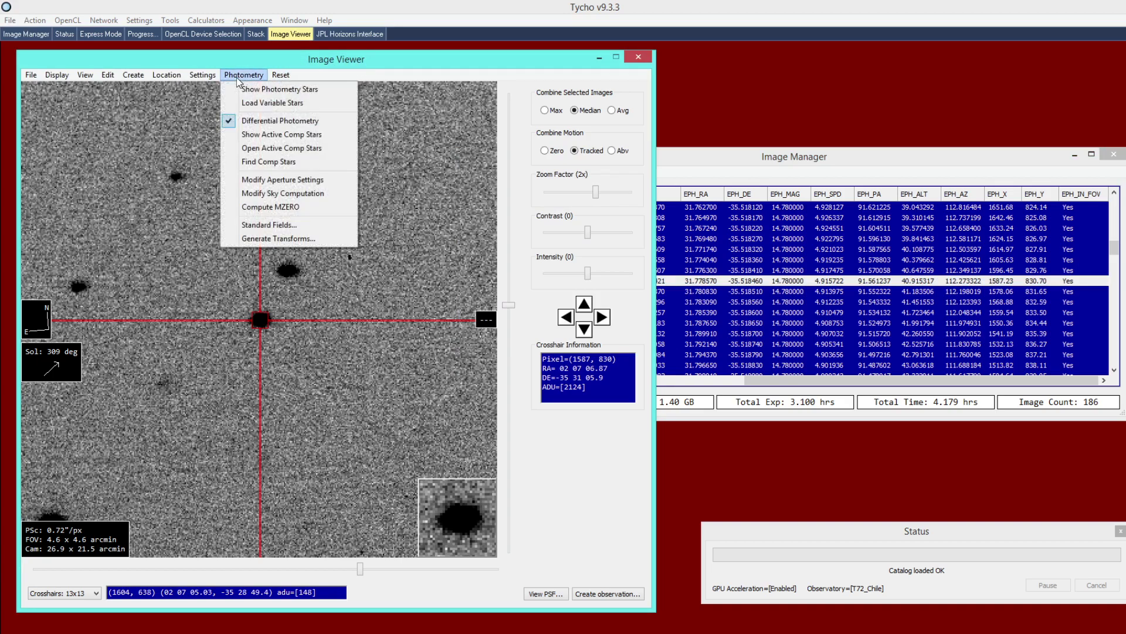
{"action": "left_click", "coordinate": [252, 182]}
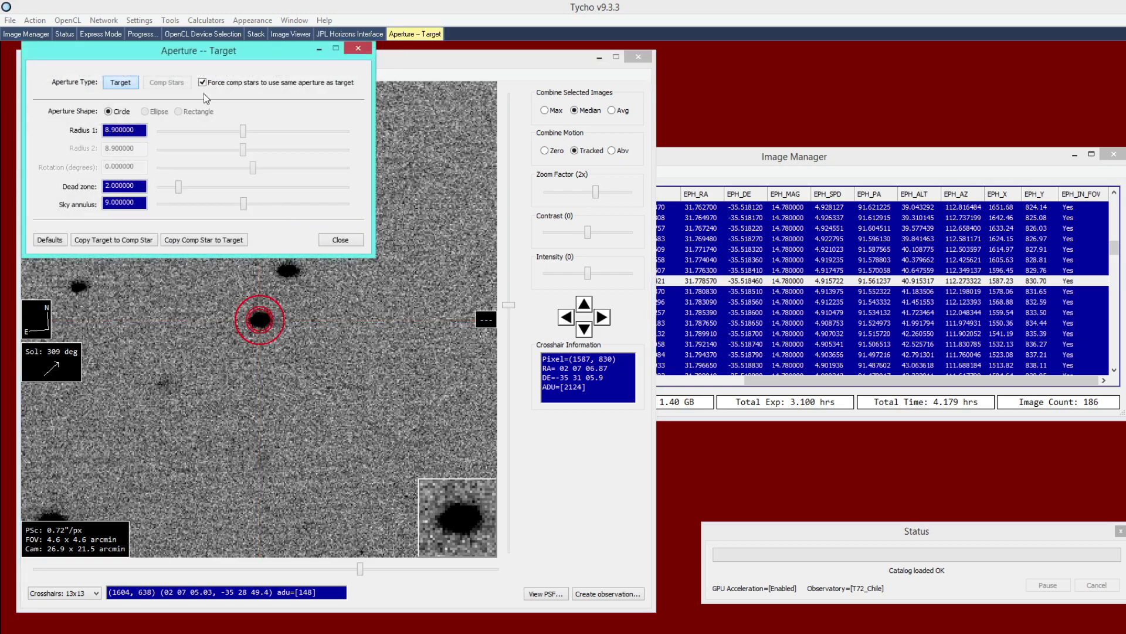
{"action": "left_click_drag", "start_coordinate": [173, 51], "coordinate": [778, 322]}
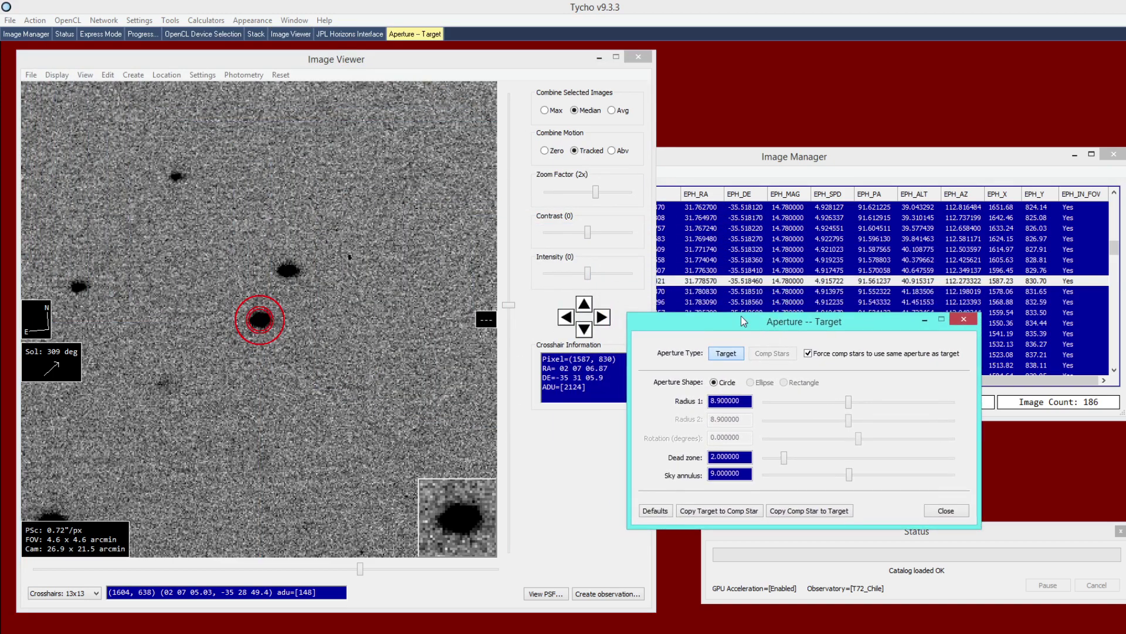
{"action": "left_click", "coordinate": [387, 322]}
{"action": "scroll", "coordinate": [387, 322], "scroll_direction": "up", "scroll_amount": 2}
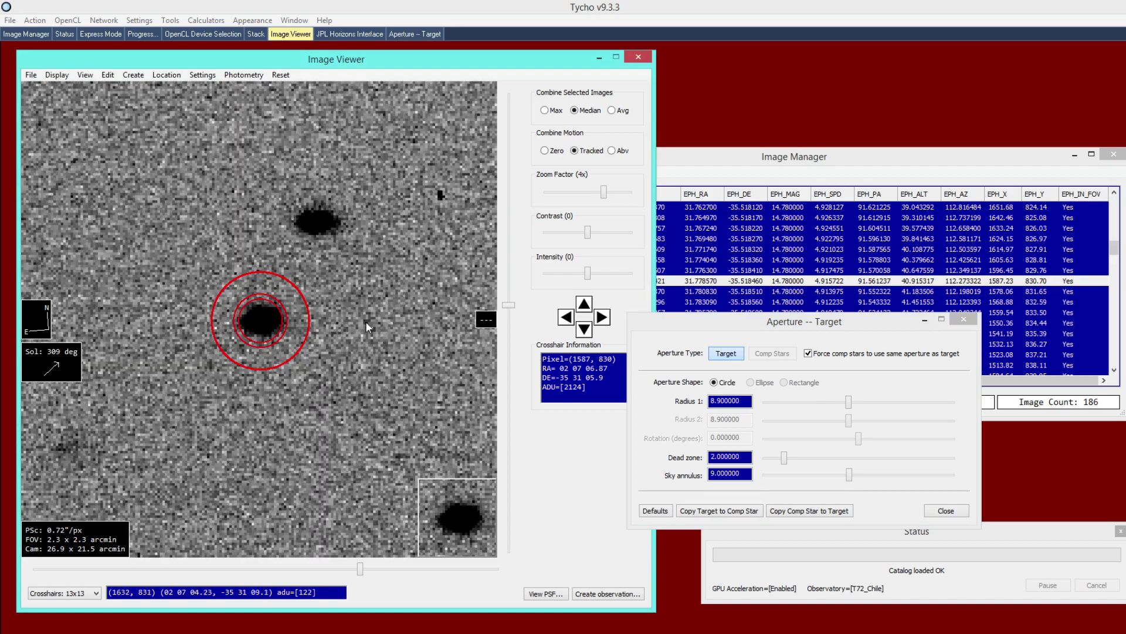
Step: Reset the target aperture to its defaults, set Radius 1 to 9.5 so the circle encloses the asteroid, and close the settings
{"action": "left_click_drag", "start_coordinate": [849, 402], "coordinate": [785, 403]}
{"action": "left_click", "coordinate": [651, 511]}
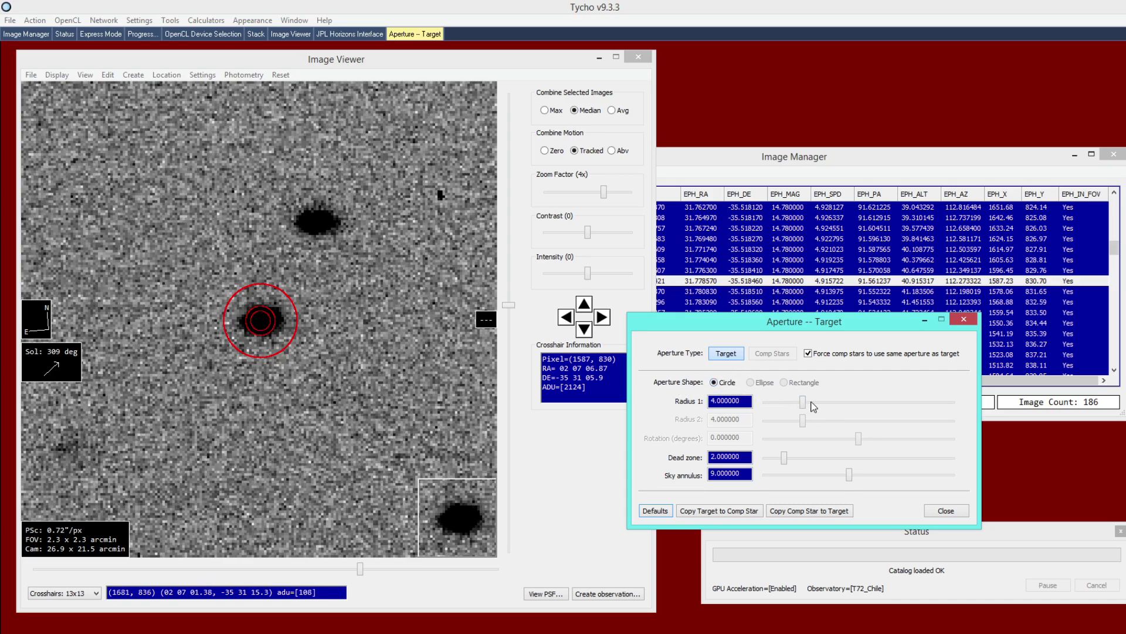
{"action": "left_click_drag", "start_coordinate": [803, 403], "coordinate": [858, 412]}
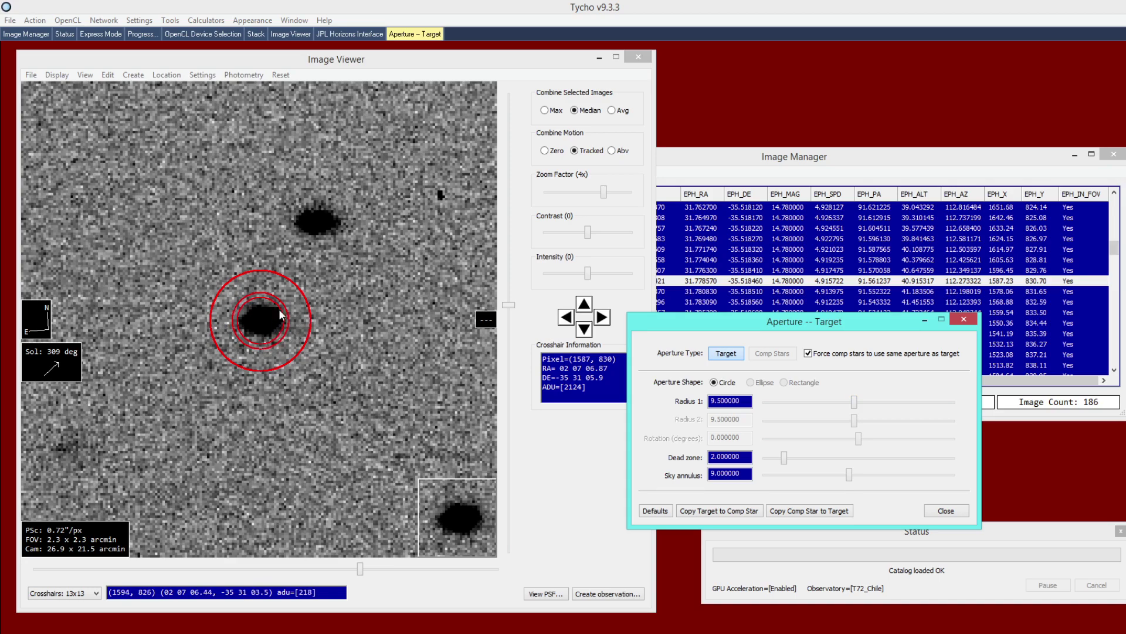
{"action": "double_click", "coordinate": [744, 401]}
{"action": "left_click", "coordinate": [939, 512]}
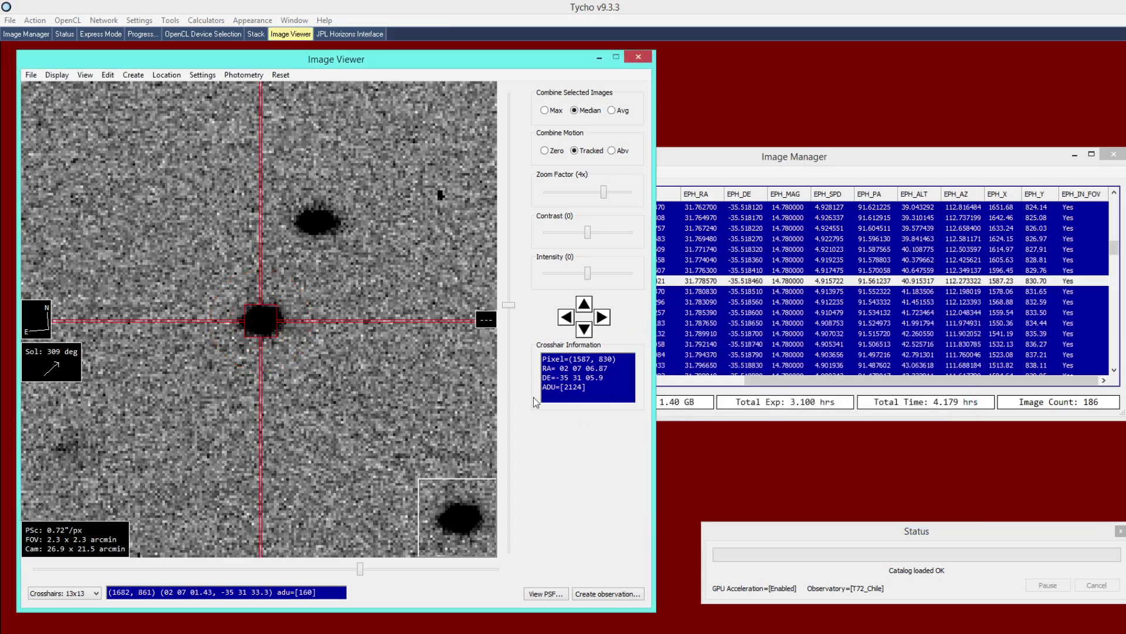
Step: Review the star catalog settings, including the catalog, magnitude band and filter choices, and the details of the ATLAS catalog
{"action": "scroll", "coordinate": [339, 345], "scroll_direction": "down", "scroll_amount": 1}
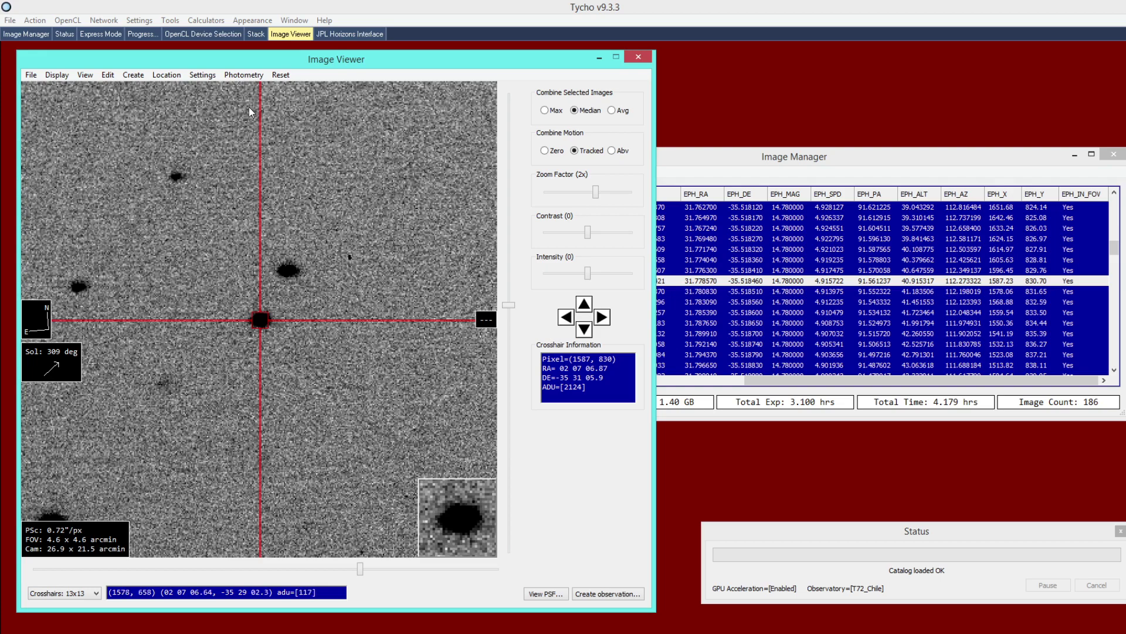
{"action": "left_click", "coordinate": [138, 22]}
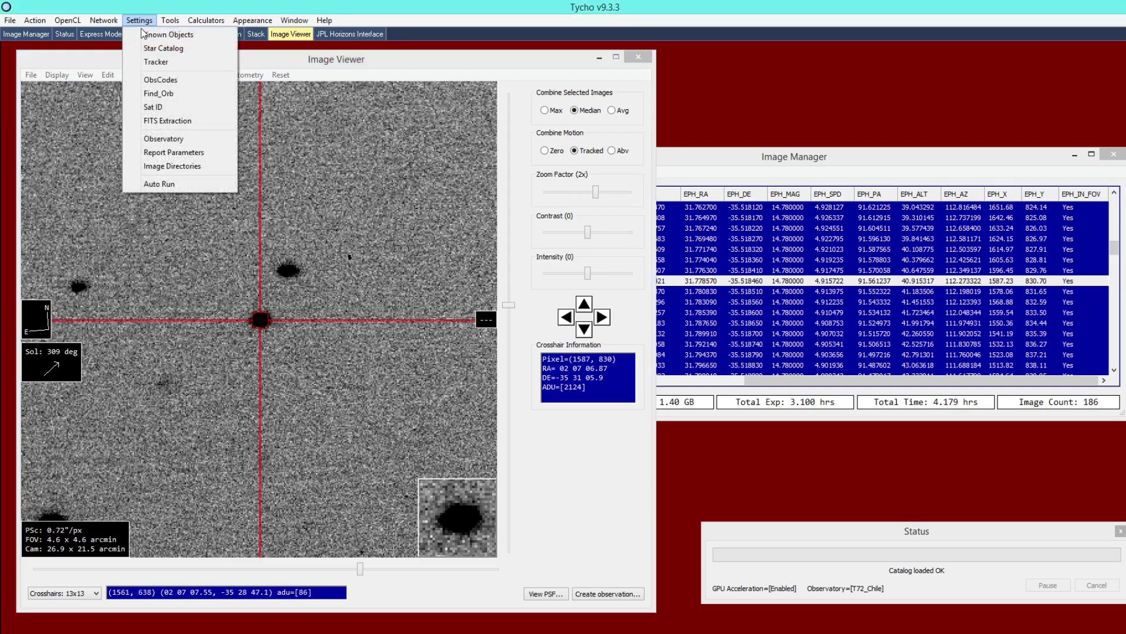
{"action": "left_click", "coordinate": [151, 51]}
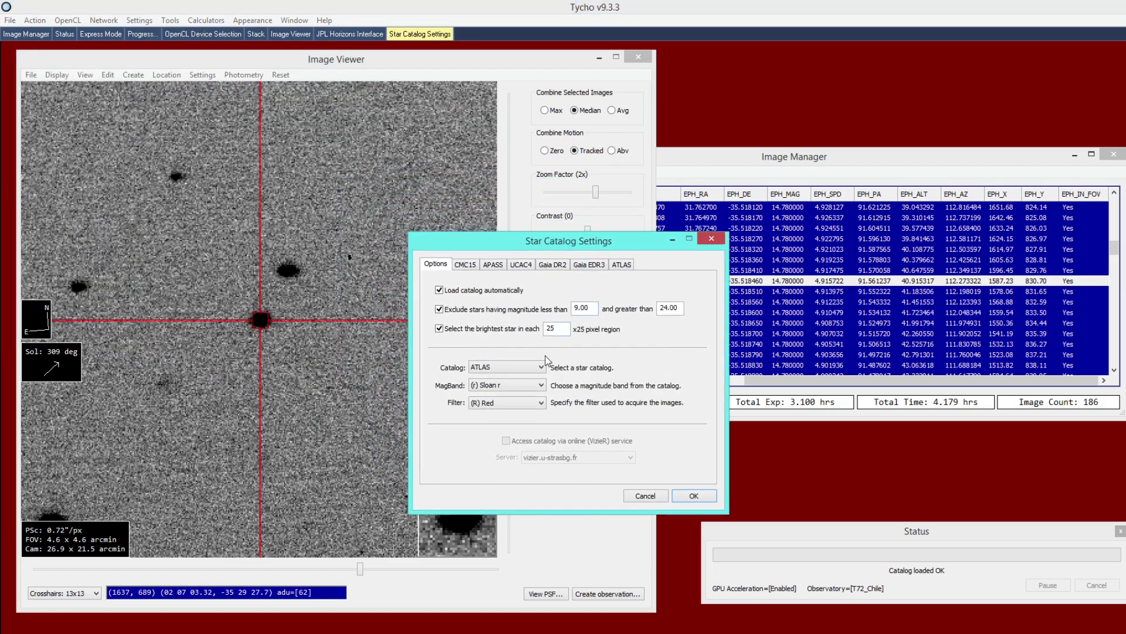
{"action": "left_click", "coordinate": [622, 264]}
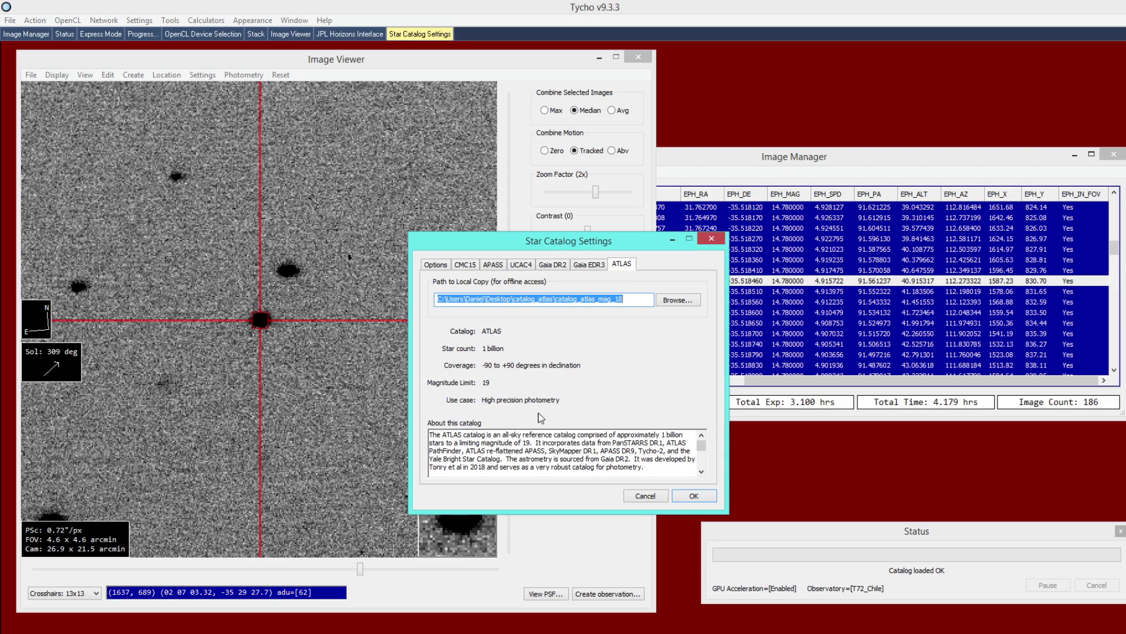
Step: Close the star catalog settings, then find comparison stars for the current image and place the Comp Star Finder beside the crosshair view
{"action": "left_click", "coordinate": [435, 265]}
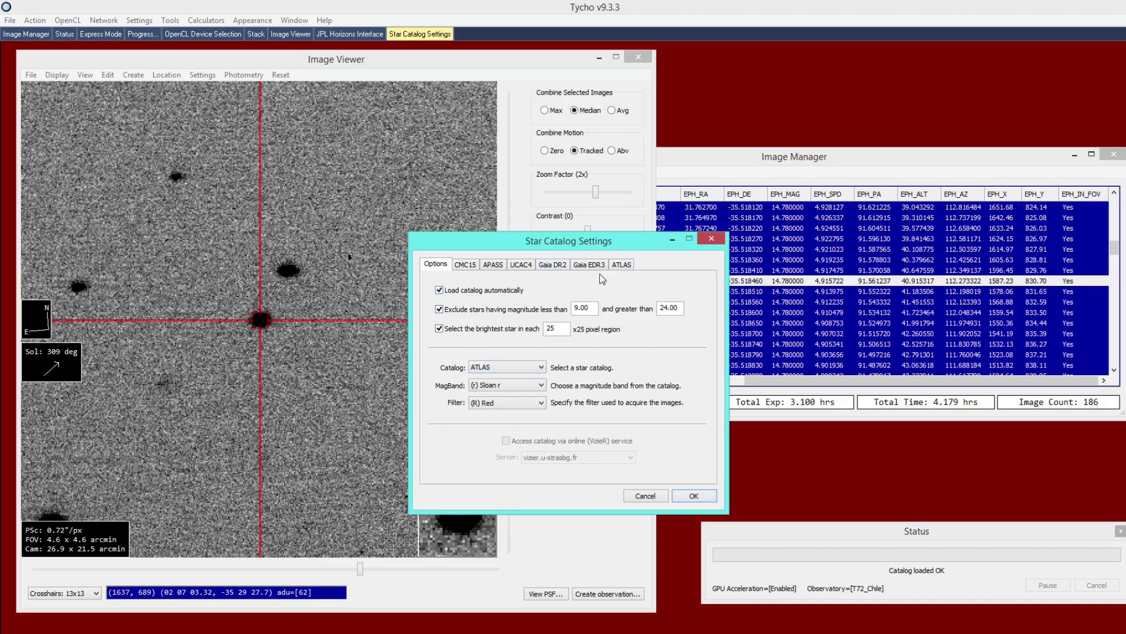
{"action": "left_click", "coordinate": [711, 240]}
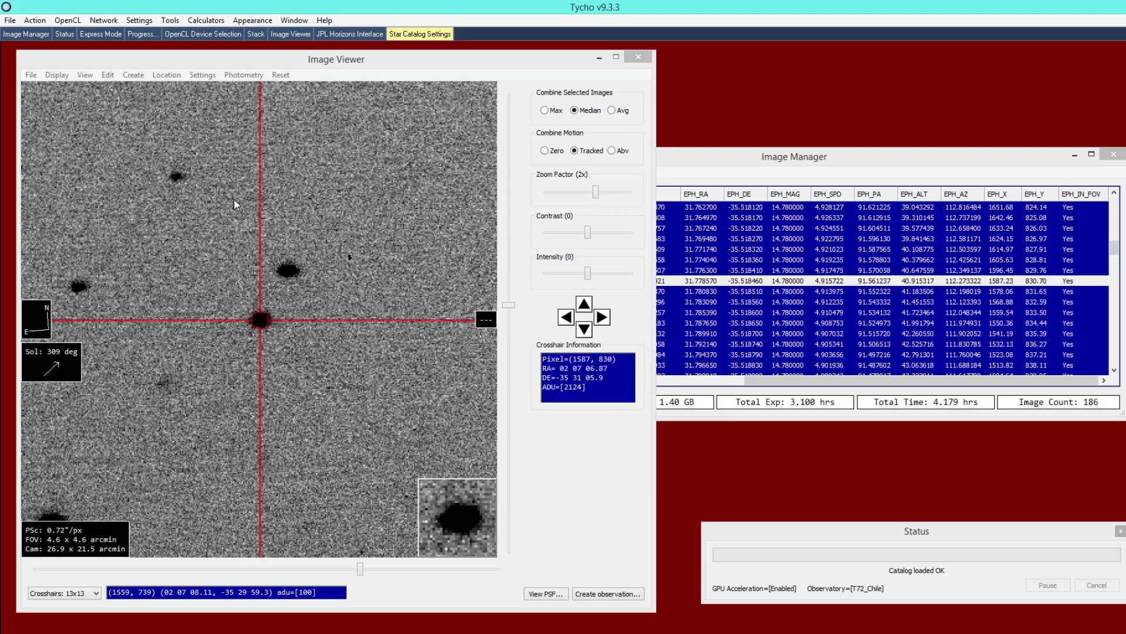
{"action": "left_click", "coordinate": [241, 75]}
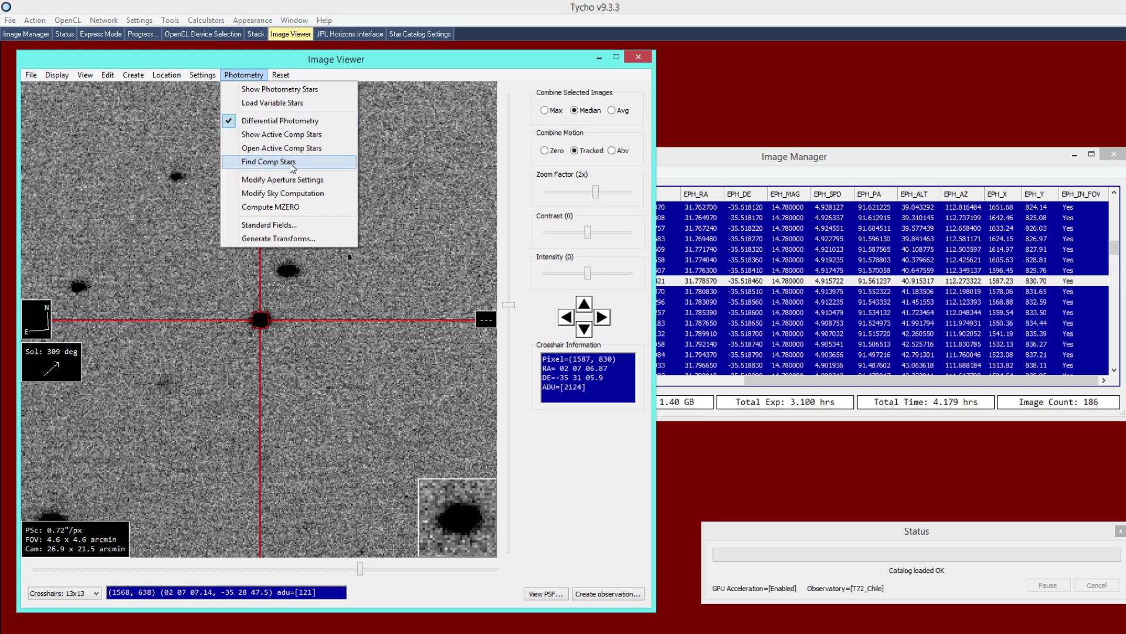
{"action": "left_click", "coordinate": [291, 167]}
{"action": "left_click_drag", "start_coordinate": [572, 196], "coordinate": [500, 185]}
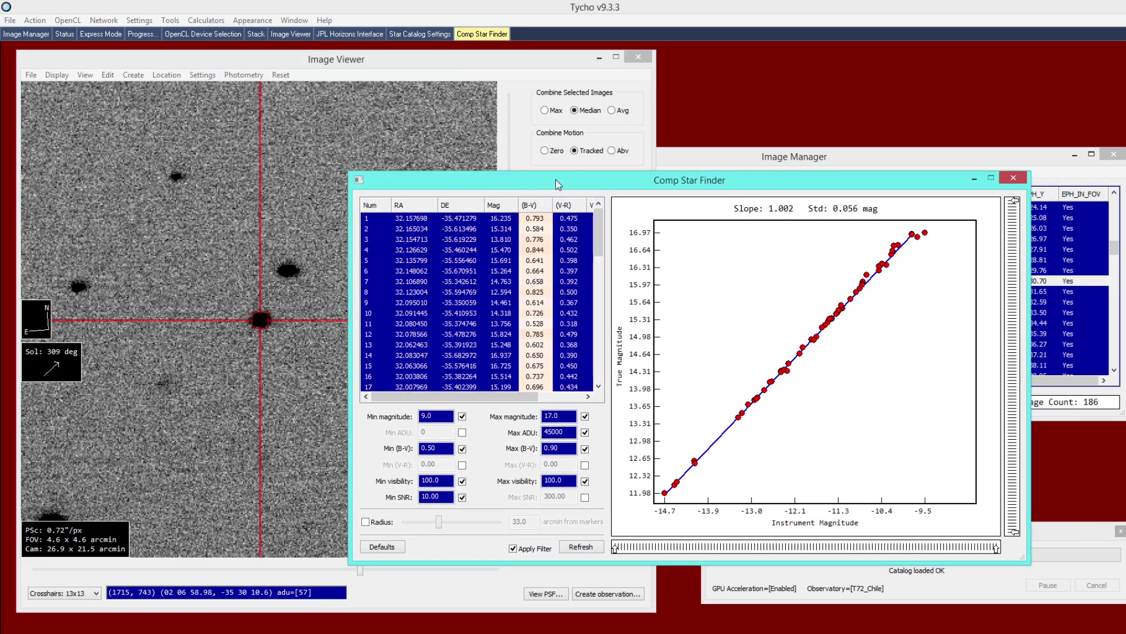
{"action": "left_click_drag", "start_coordinate": [350, 171], "coordinate": [410, 182]}
{"action": "left_click_drag", "start_coordinate": [588, 194], "coordinate": [521, 159]}
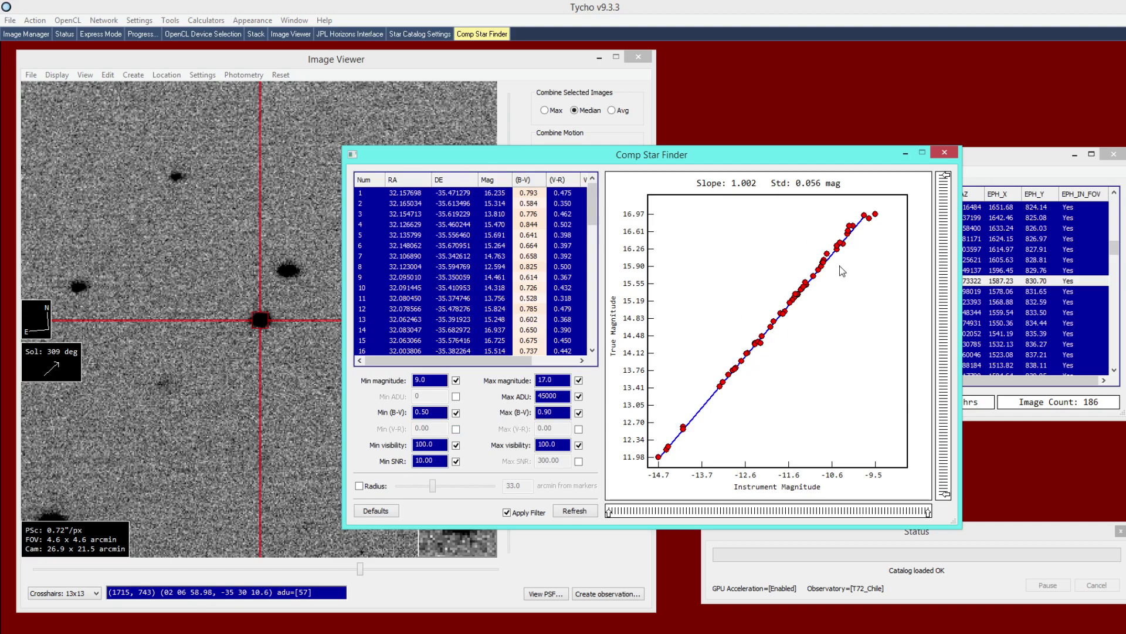
Step: Add the magnitude 13.430 star from the magnitude plot to the active comparison stars and arrange both windows so the plot and list are accessible
{"action": "left_click", "coordinate": [746, 355]}
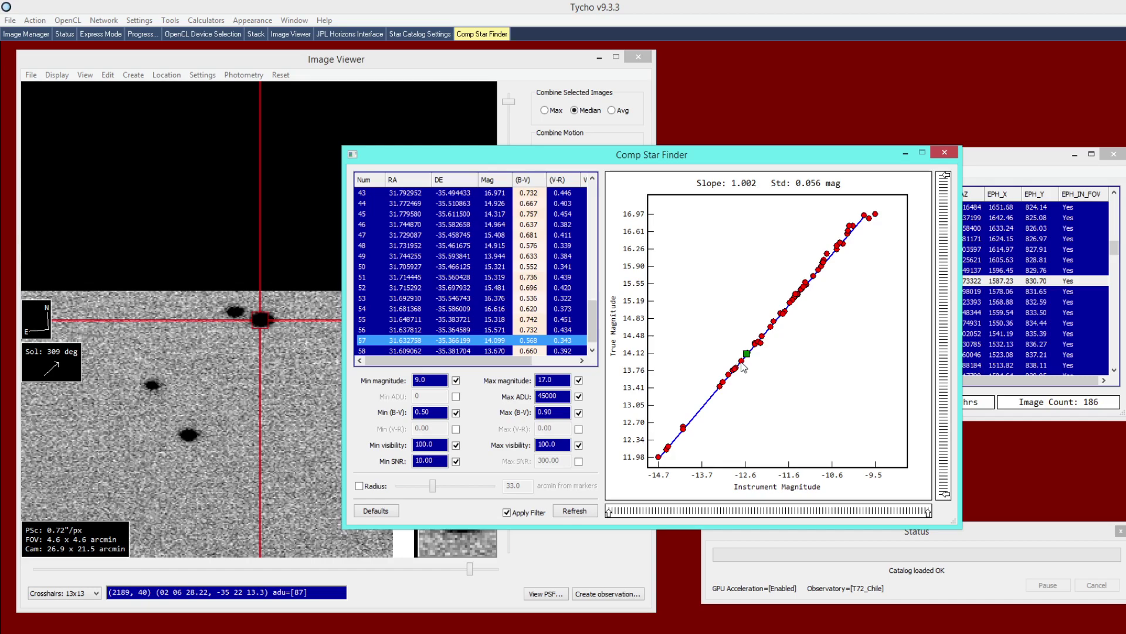
{"action": "right_click", "coordinate": [721, 389]}
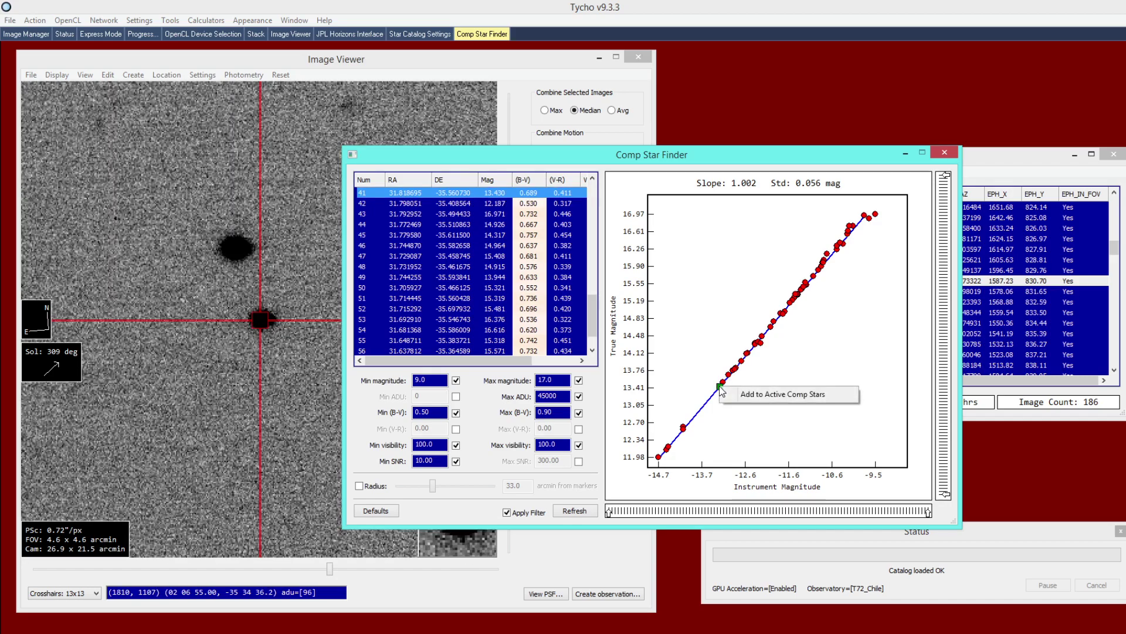
{"action": "left_click", "coordinate": [752, 395]}
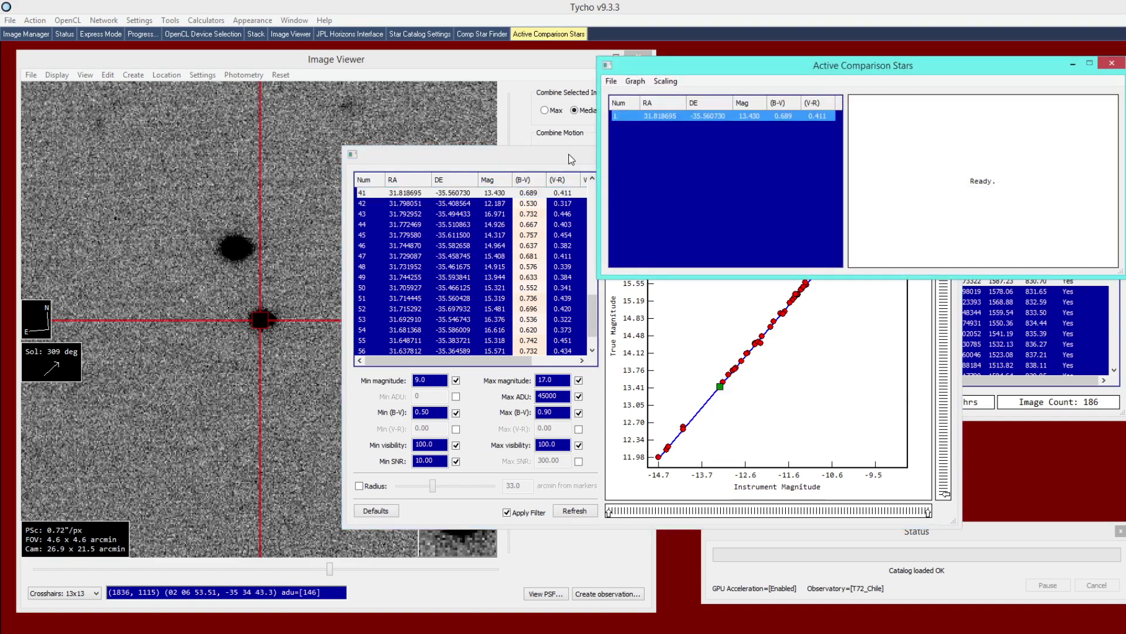
{"action": "left_click_drag", "start_coordinate": [573, 156], "coordinate": [576, 184]}
{"action": "left_click_drag", "start_coordinate": [873, 71], "coordinate": [884, 62]}
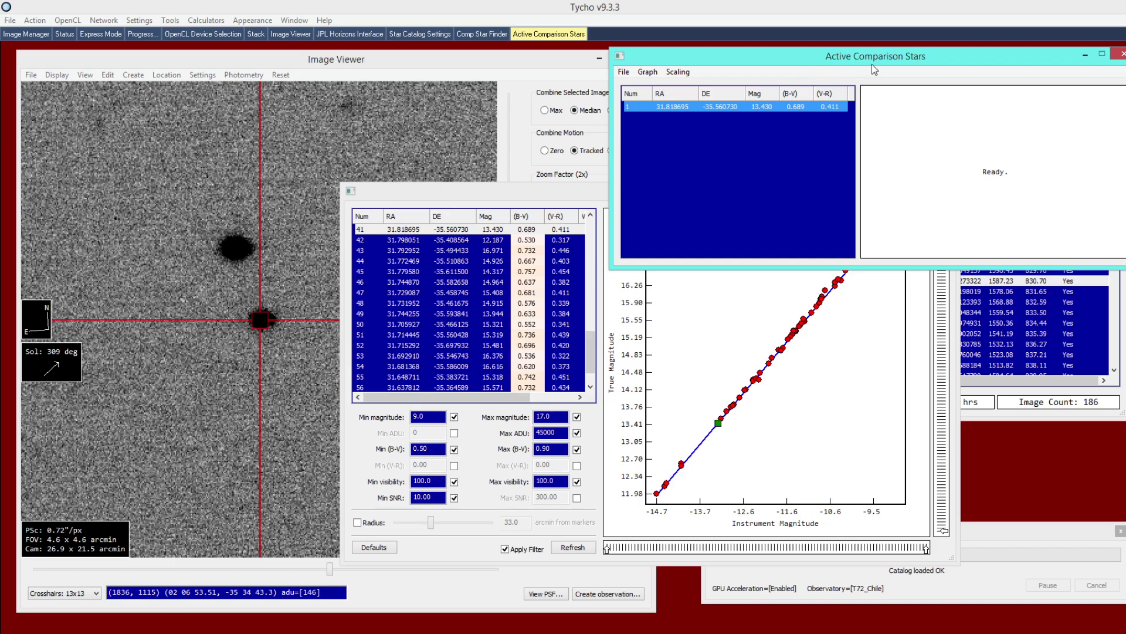
{"action": "left_click", "coordinate": [577, 183]}
Step: Add the stars of magnitude 13.513, 13.670 and 13.780 from the magnitude plot to the active comparison stars
{"action": "right_click", "coordinate": [719, 422]}
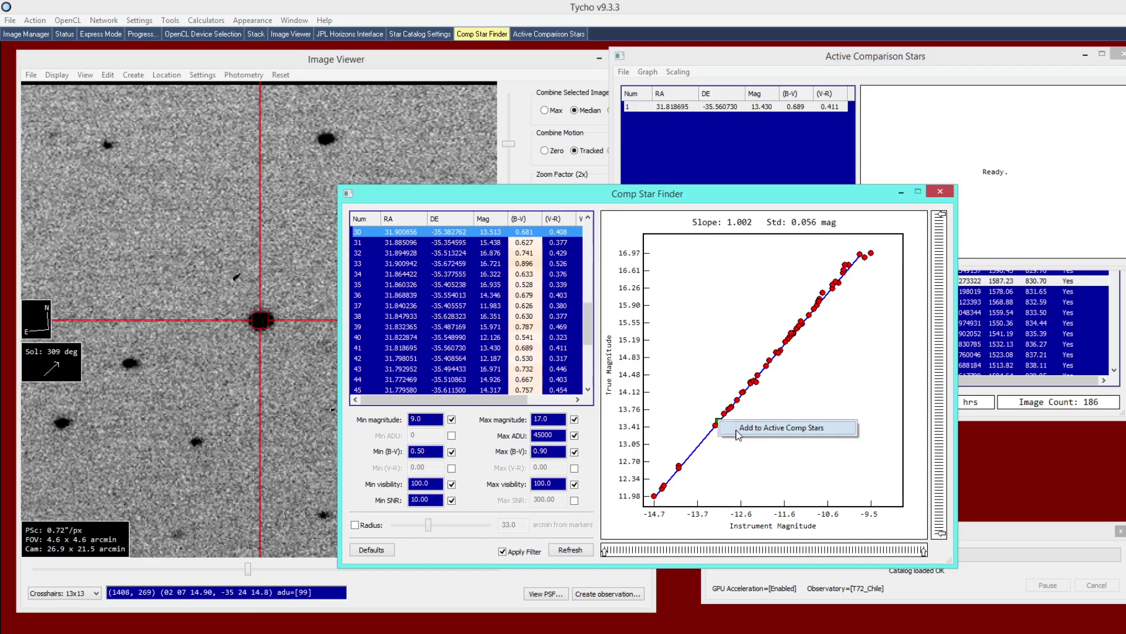
{"action": "left_click", "coordinate": [756, 428]}
{"action": "right_click", "coordinate": [730, 408]}
{"action": "left_click", "coordinate": [763, 420]}
{"action": "right_click", "coordinate": [731, 407]}
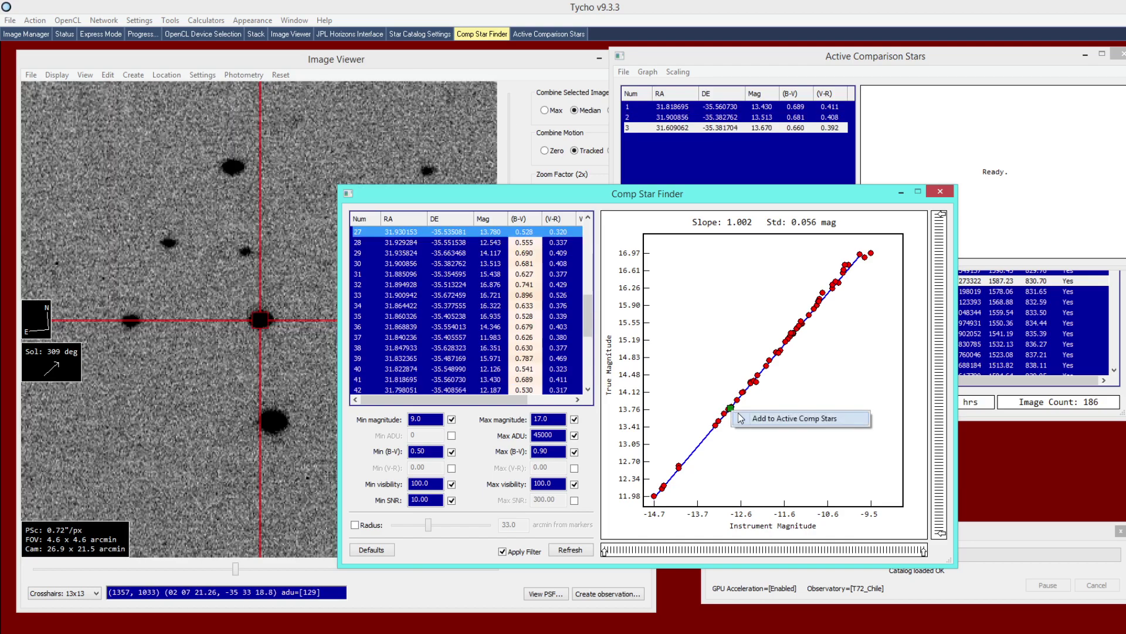
{"action": "left_click", "coordinate": [757, 418]}
Step: Add the stars of magnitude 13.810, 13.756 and 13.944 from the magnitude plot to the active comparison stars
{"action": "right_click", "coordinate": [731, 407]}
{"action": "left_click", "coordinate": [760, 419]}
{"action": "right_click", "coordinate": [730, 414]}
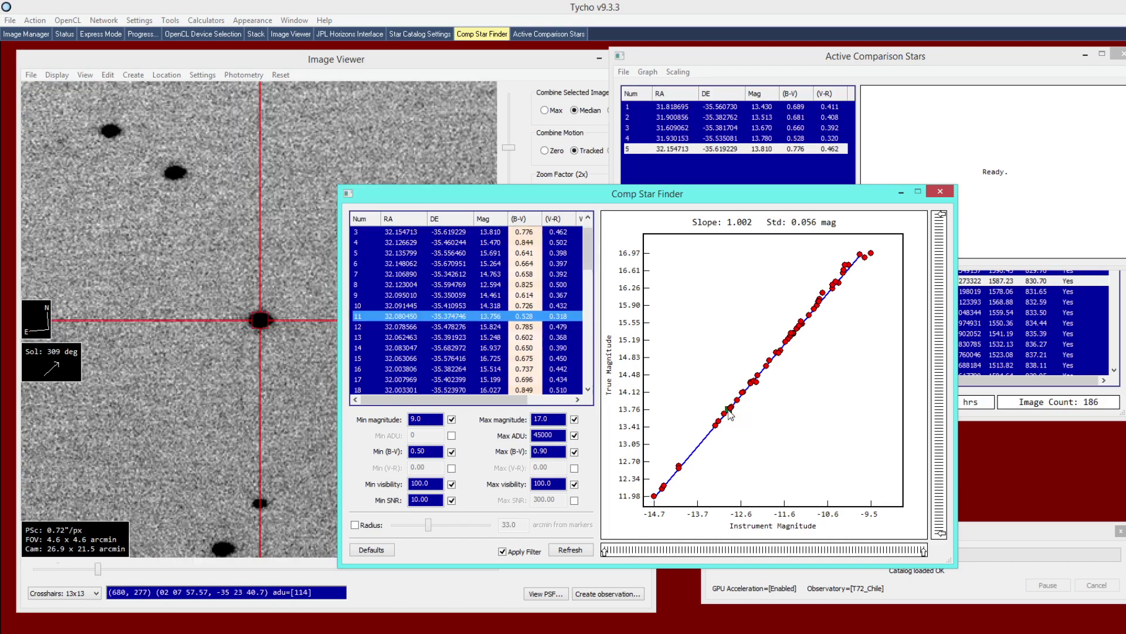
{"action": "left_click", "coordinate": [763, 419]}
{"action": "right_click", "coordinate": [737, 401]}
{"action": "left_click", "coordinate": [757, 410]}
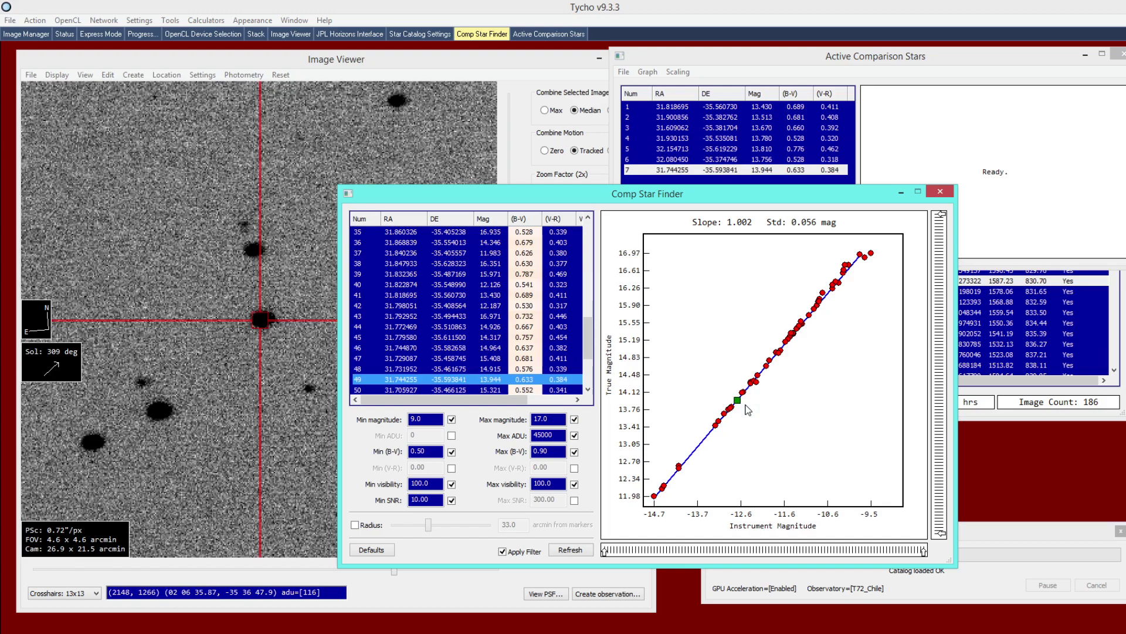
{"action": "right_click", "coordinate": [741, 405]}
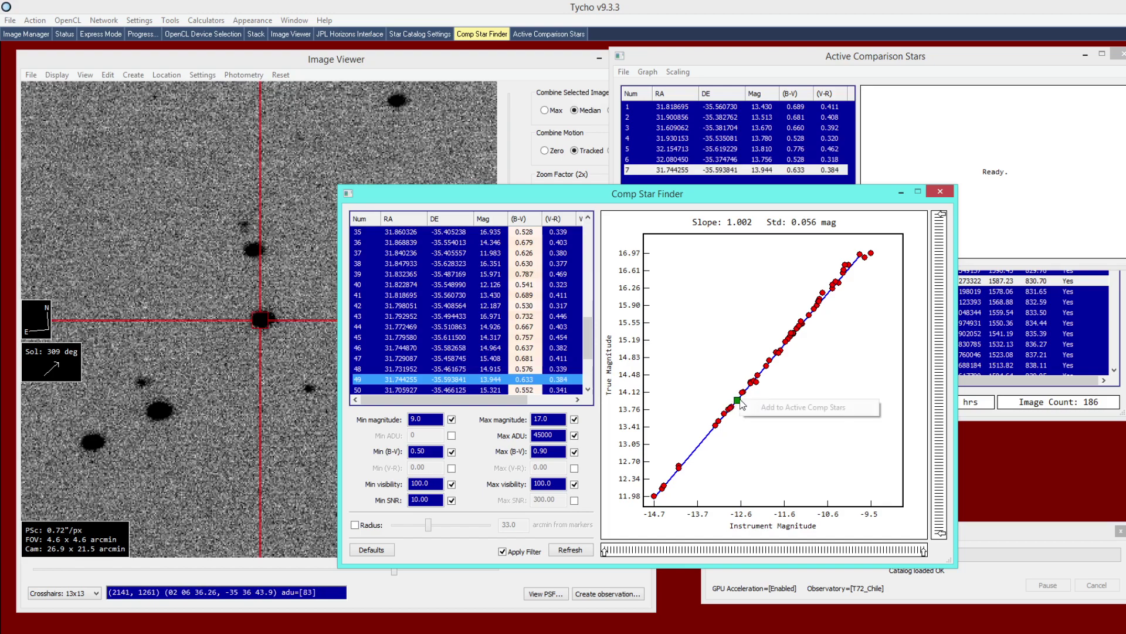
{"action": "left_click", "coordinate": [763, 409]}
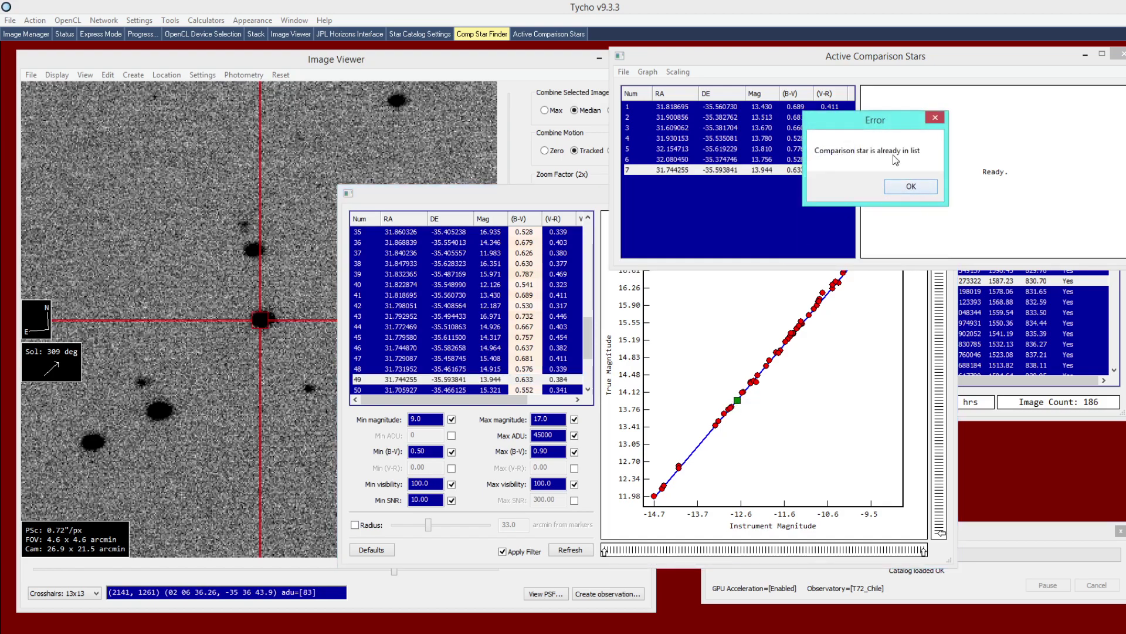
{"action": "left_click", "coordinate": [912, 188]}
Step: Add the stars of magnitude 14.117, 14.099 and 14.318 from the magnitude plot to the active comparison stars
{"action": "right_click", "coordinate": [745, 394]}
{"action": "left_click", "coordinate": [751, 399]}
{"action": "right_click", "coordinate": [741, 391]}
{"action": "left_click", "coordinate": [748, 398]}
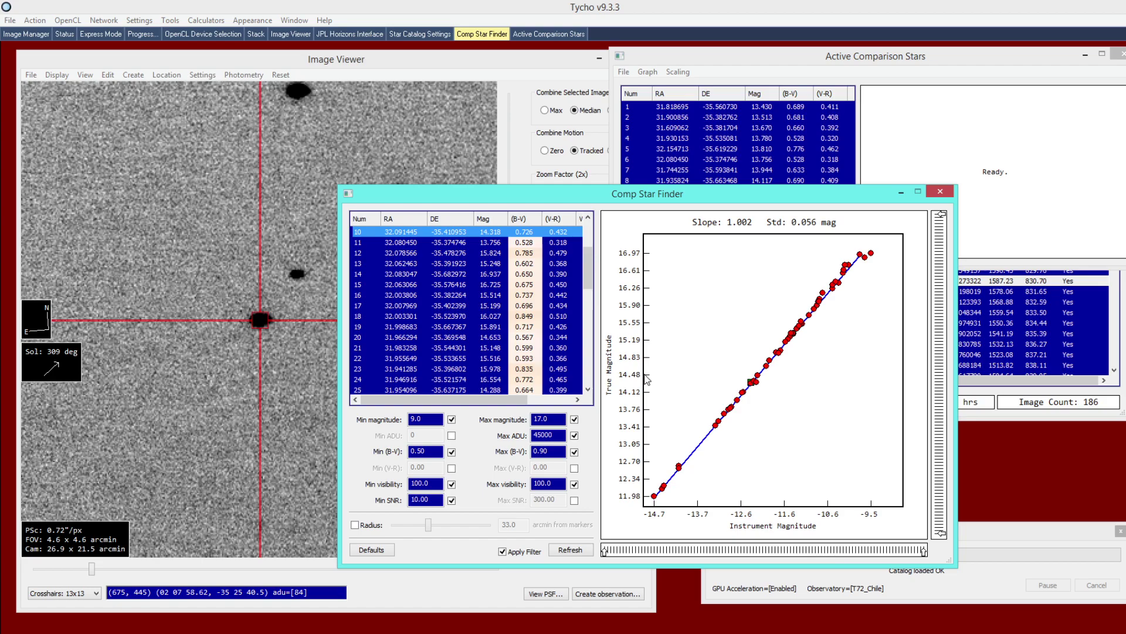
{"action": "right_click", "coordinate": [719, 426]}
{"action": "left_click", "coordinate": [757, 432]}
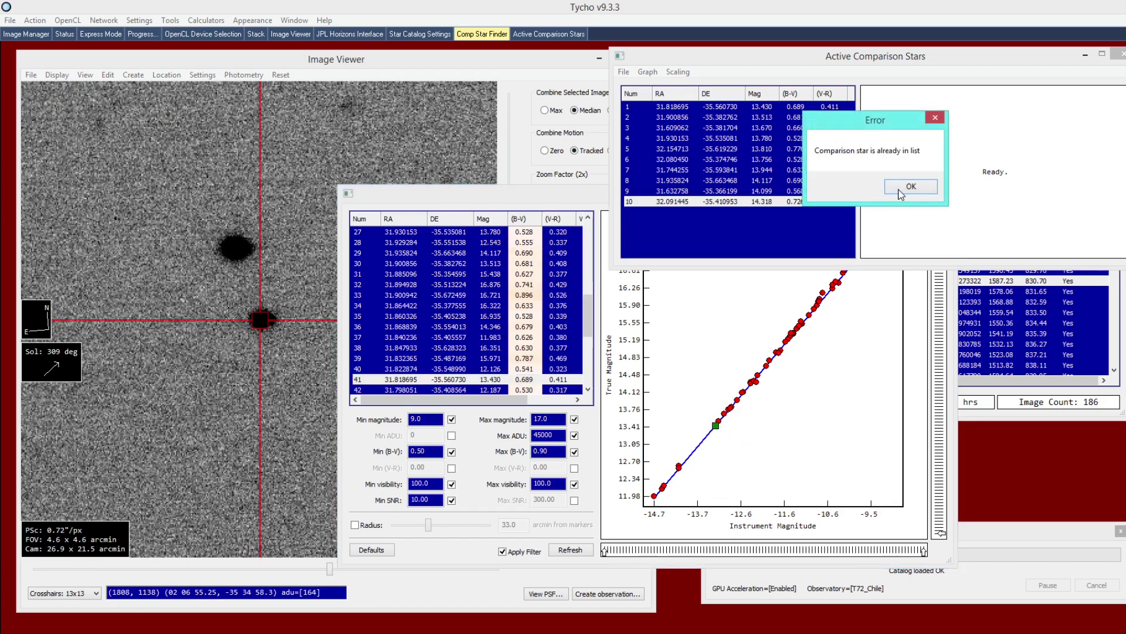
{"action": "key", "text": "Return"}
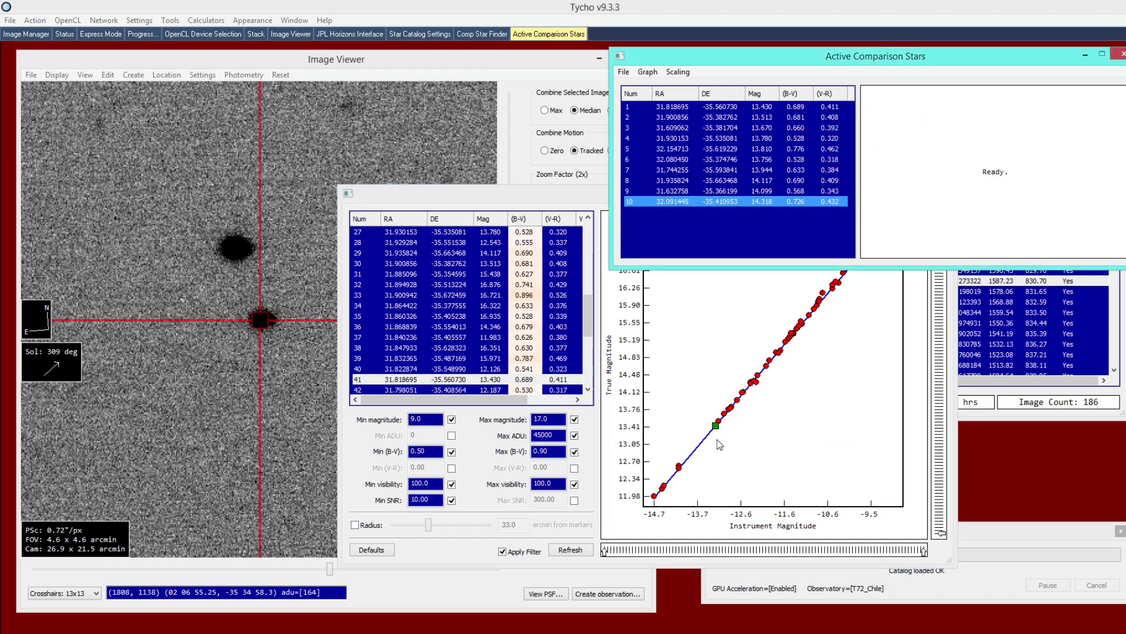
Step: Add the two brighter stars of magnitude 12.594 and 12.543 to the active comparison stars
{"action": "left_click", "coordinate": [679, 468]}
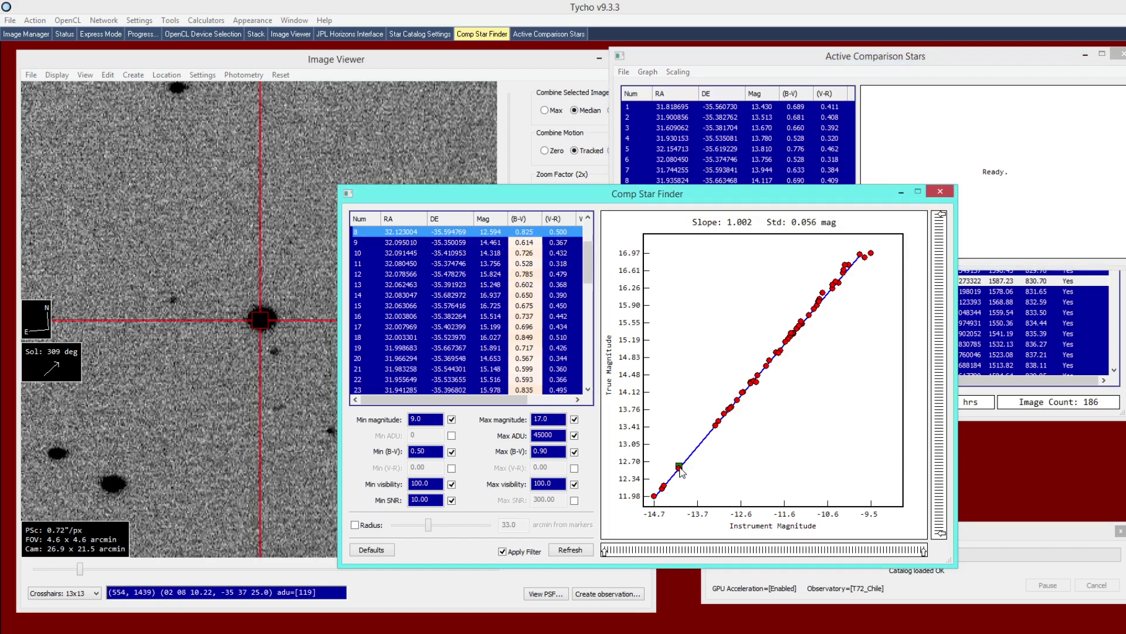
{"action": "right_click", "coordinate": [680, 468]}
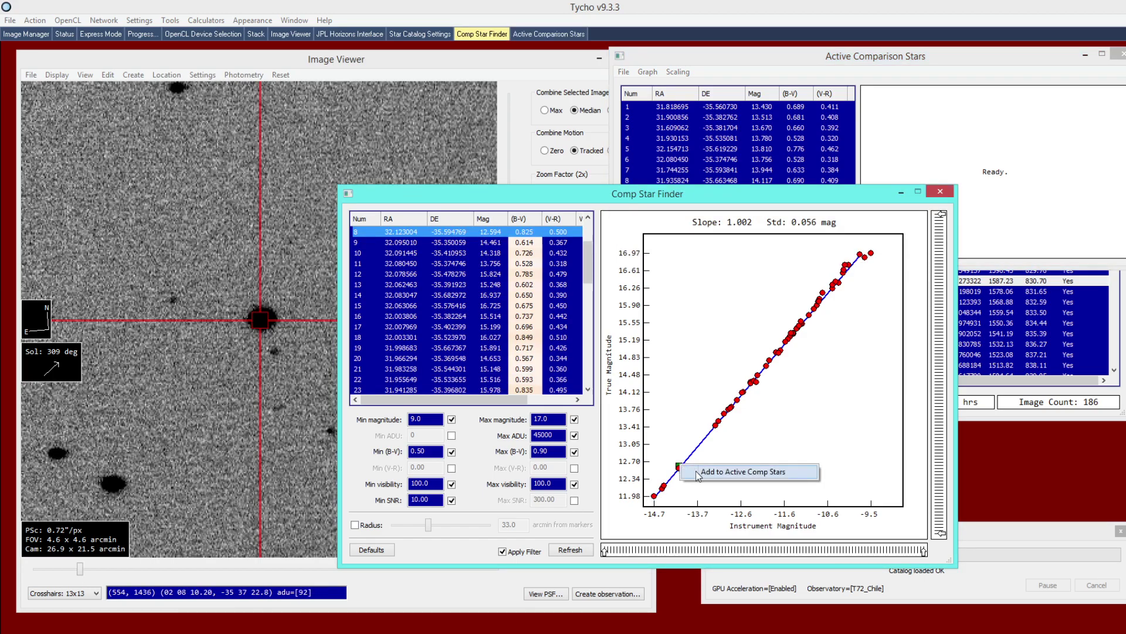
{"action": "right_click", "coordinate": [679, 468]}
{"action": "left_click", "coordinate": [694, 476]}
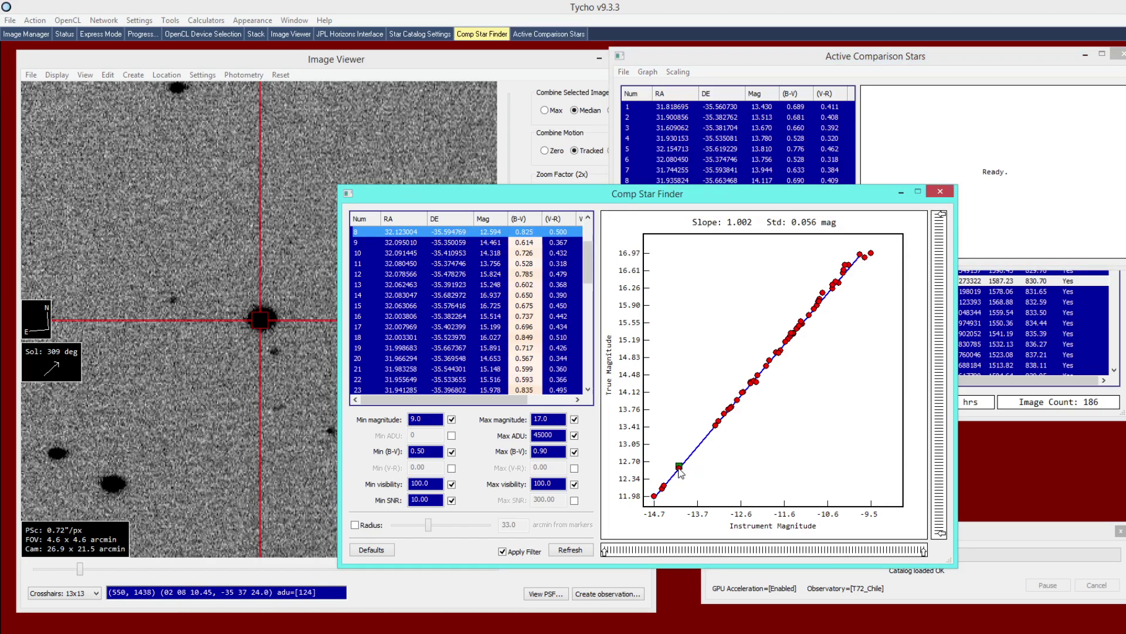
{"action": "left_click", "coordinate": [680, 471]}
{"action": "right_click", "coordinate": [679, 473]}
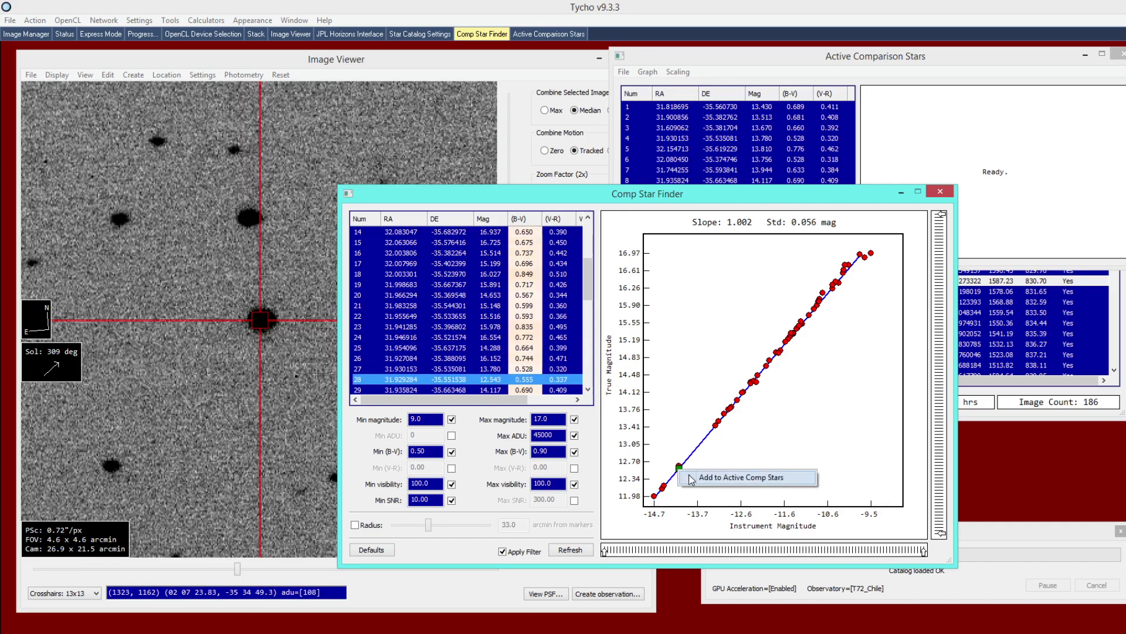
{"action": "left_click", "coordinate": [693, 478]}
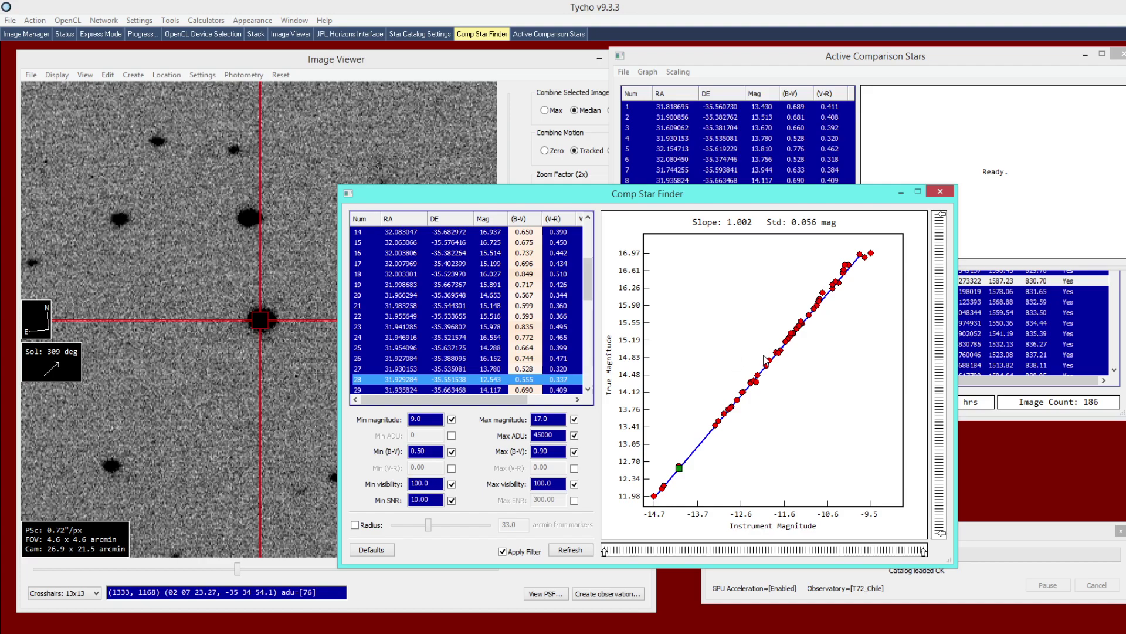
Step: Generate the graph data for the active comparison stars, keeping the Computed Mag vs Time graph type
{"action": "left_click", "coordinate": [654, 72]}
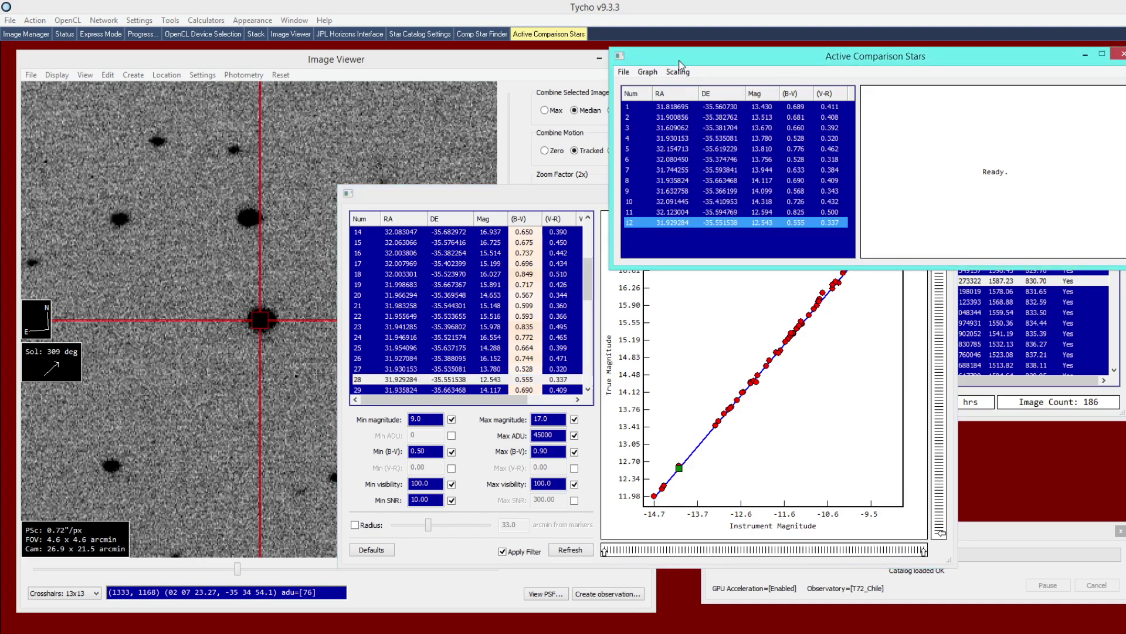
{"action": "left_click", "coordinate": [651, 73]}
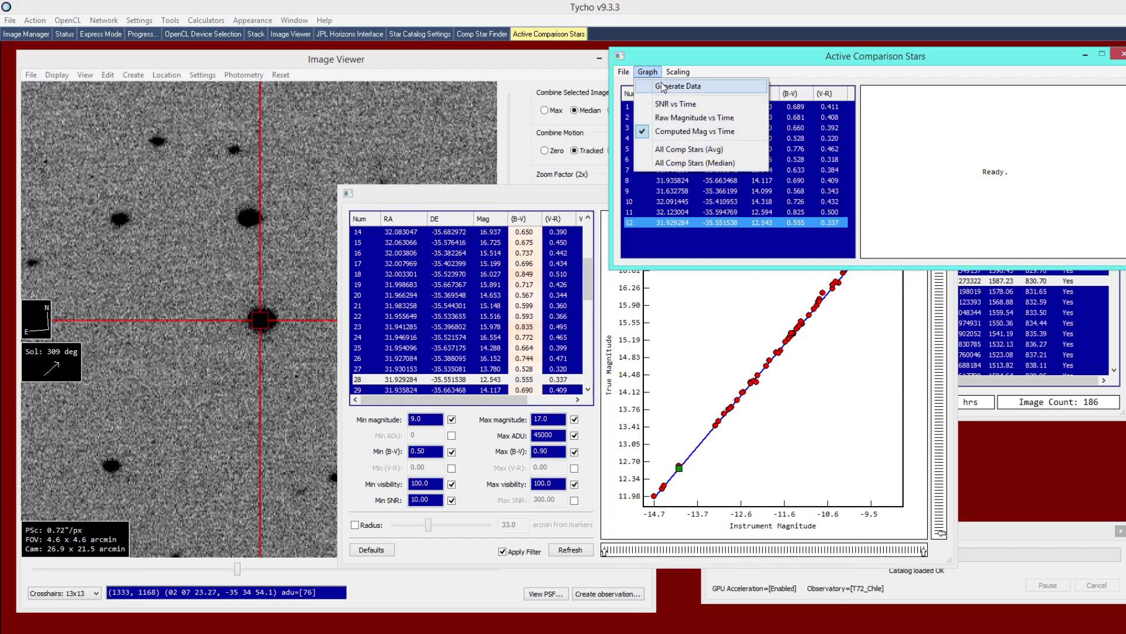
{"action": "left_click", "coordinate": [663, 88]}
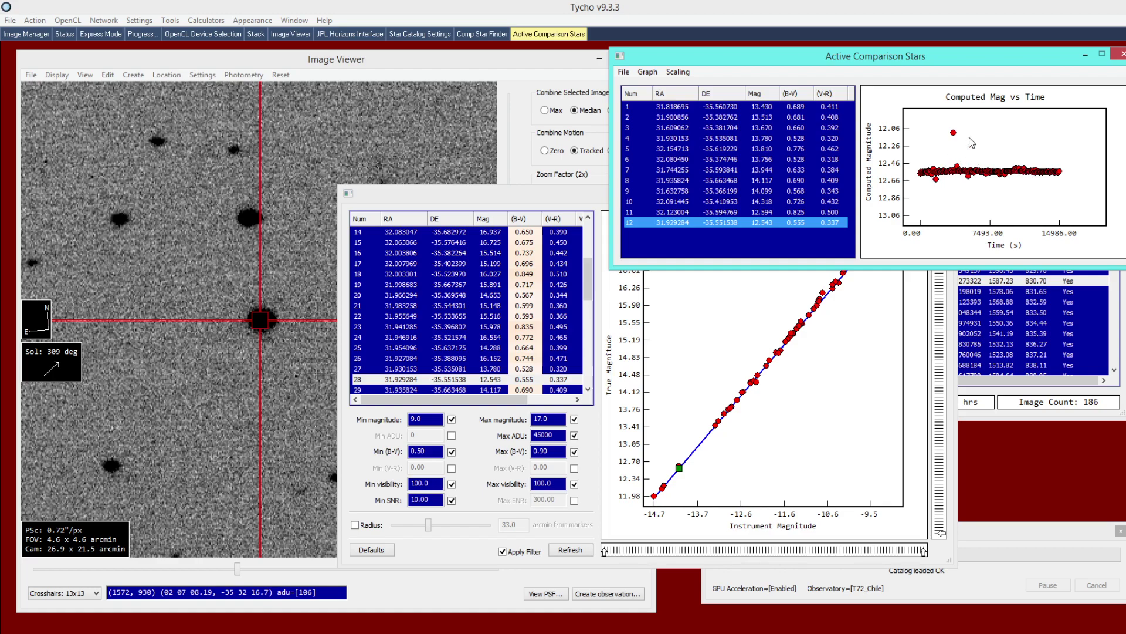
Step: Step up through the active comparison stars from number 11 to number 1, examining each star's computed magnitude over time for outliers
{"action": "left_click", "coordinate": [786, 213]}
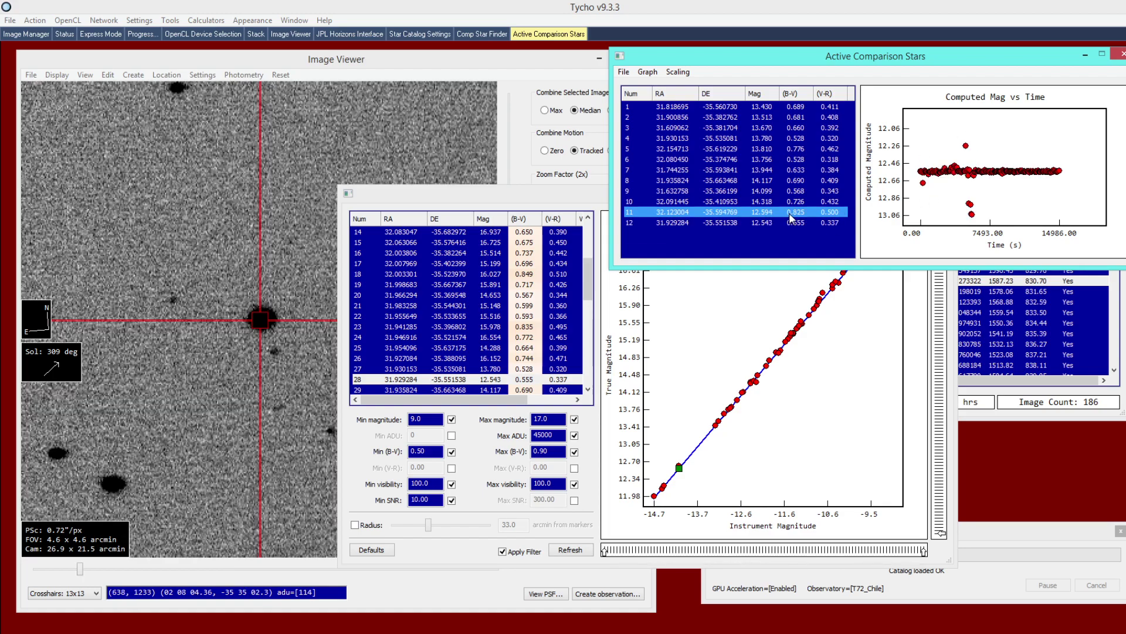
{"action": "key", "text": "Up"}
{"action": "key", "text": "Up"}
{"action": "key", "text": "Up"}
{"action": "key", "text": "Up"}
{"action": "key", "text": "Up"}
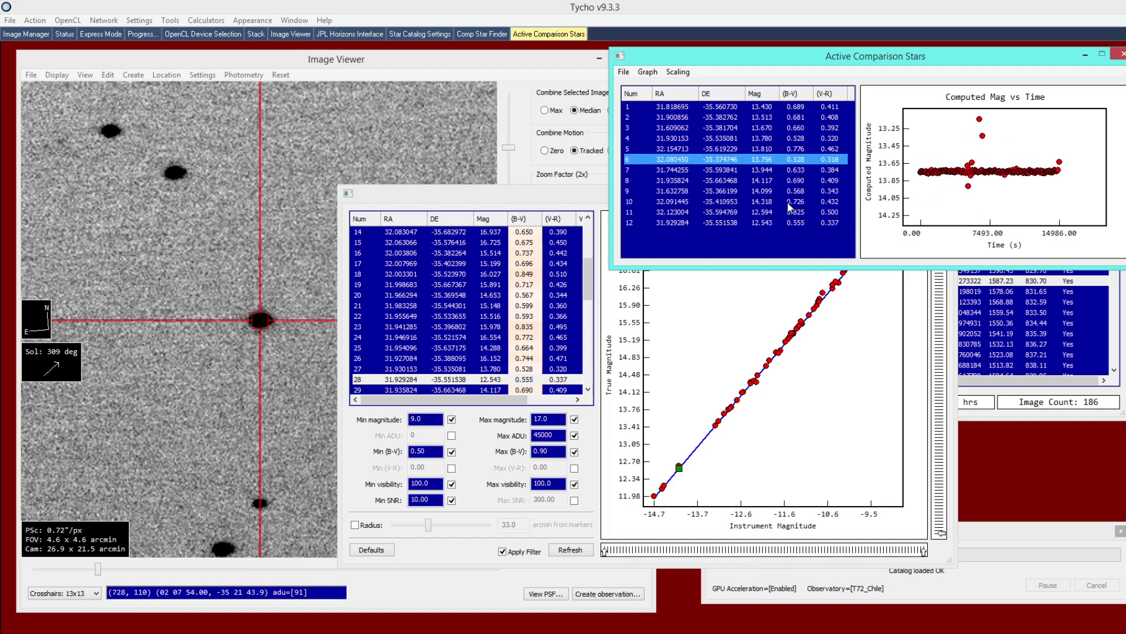
{"action": "key", "text": "Up"}
{"action": "key", "text": "Up"}
{"action": "key", "text": "Up"}
{"action": "key", "text": "Up"}
{"action": "key", "text": "Up"}
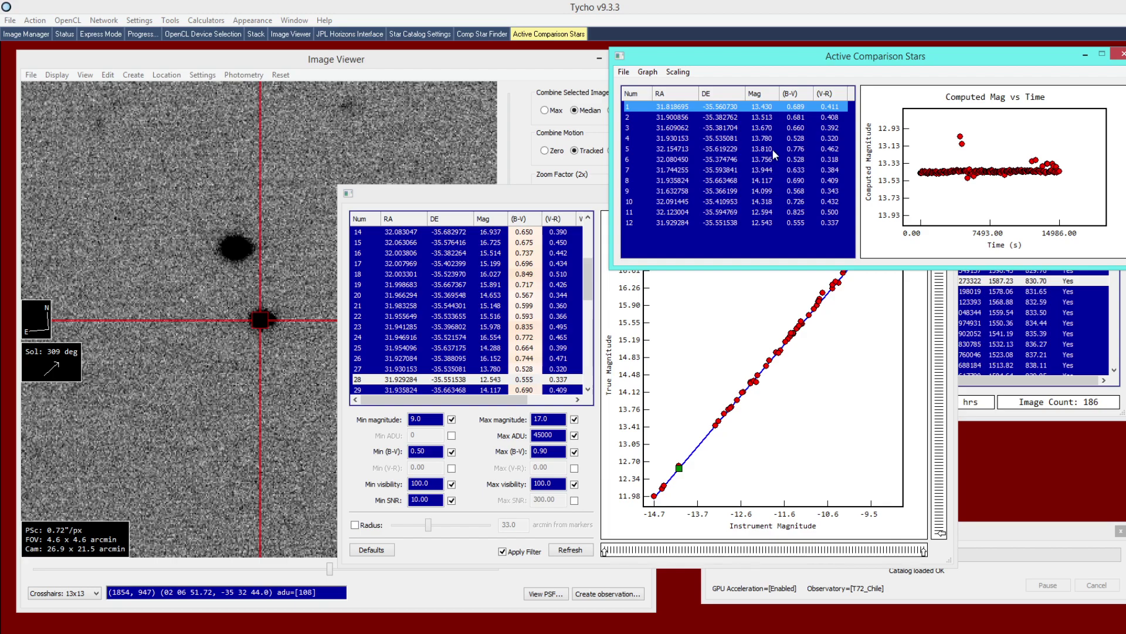
Step: Remove comparison star 3, the magnitude 13.670 star at the edge of the image, from the active list
{"action": "key", "text": "Down"}
{"action": "key", "text": "Down"}
{"action": "key", "text": "Down"}
{"action": "key", "text": "Down"}
{"action": "key", "text": "Up"}
{"action": "key", "text": "Up"}
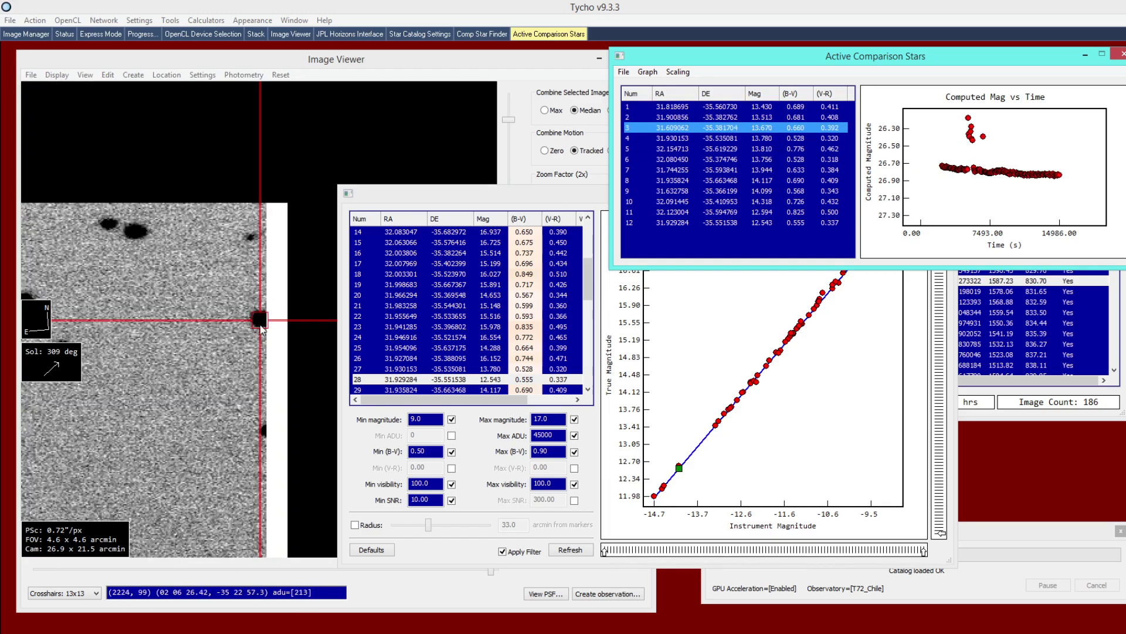
{"action": "right_click", "coordinate": [715, 128]}
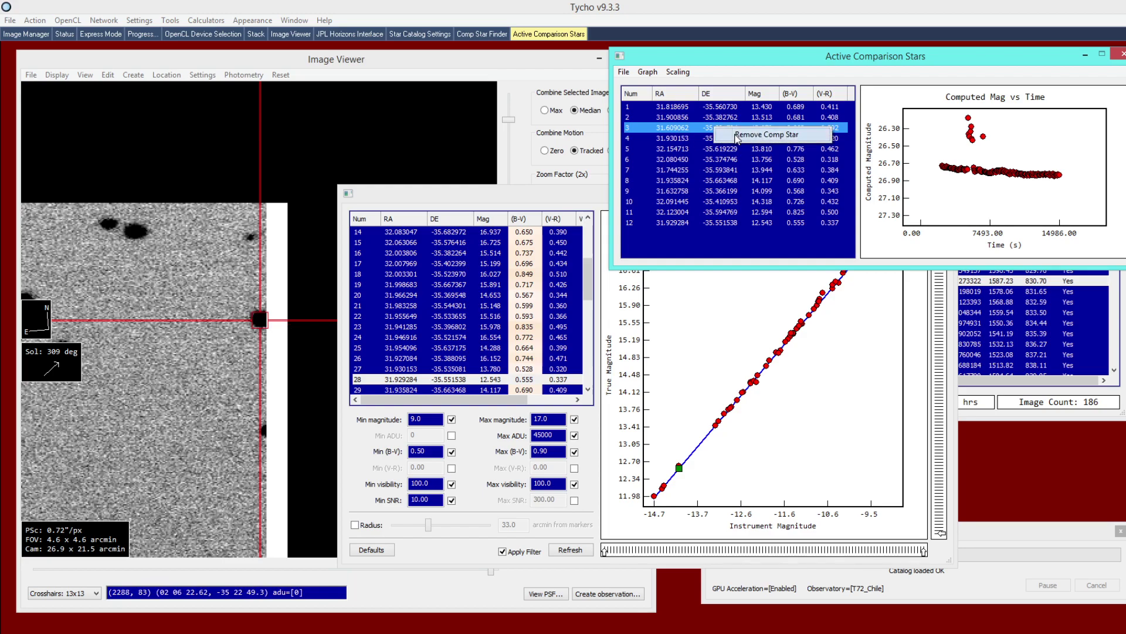
{"action": "left_click", "coordinate": [762, 134]}
Step: Re-examine the computed magnitude graphs of the remaining comparison stars, working from the end of the list up to the first star
{"action": "key", "text": "Up"}
{"action": "key", "text": "Up"}
{"action": "key", "text": "Up"}
{"action": "key", "text": "Up"}
{"action": "key", "text": "Up"}
{"action": "key", "text": "Up"}
{"action": "key", "text": "Up"}
{"action": "key", "text": "Up"}
{"action": "key", "text": "Up"}
{"action": "key", "text": "Up"}
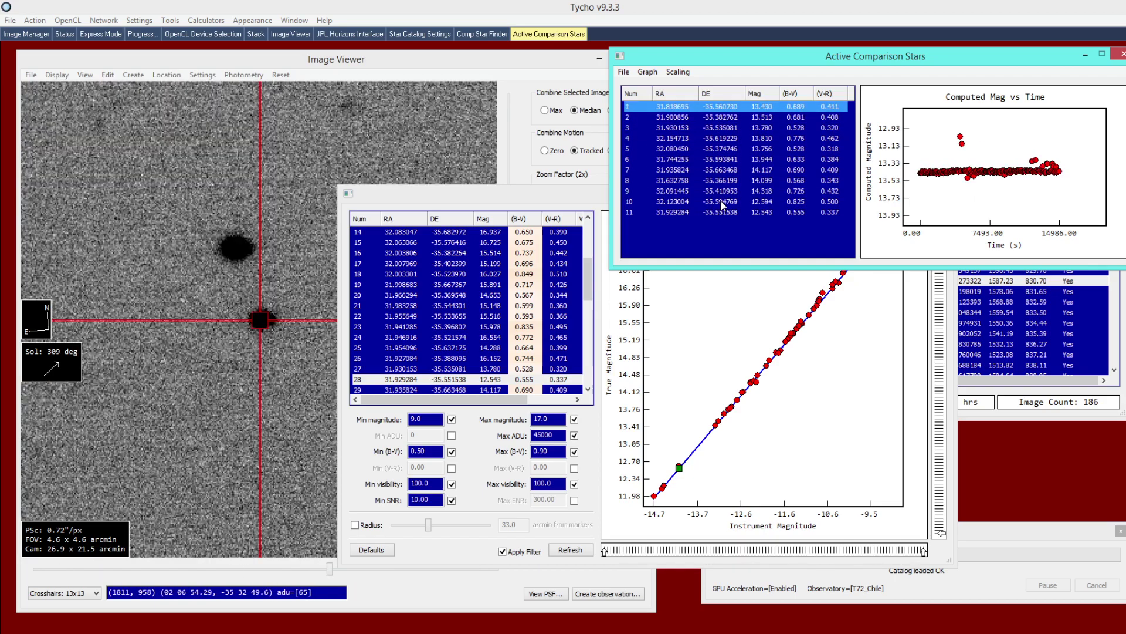
Step: Check the graphs of the following stars and remove the magnitude 13.756 star from the active comparison stars
{"action": "key", "text": "Down"}
{"action": "key", "text": "Down"}
{"action": "key", "text": "Down"}
{"action": "key", "text": "Down"}
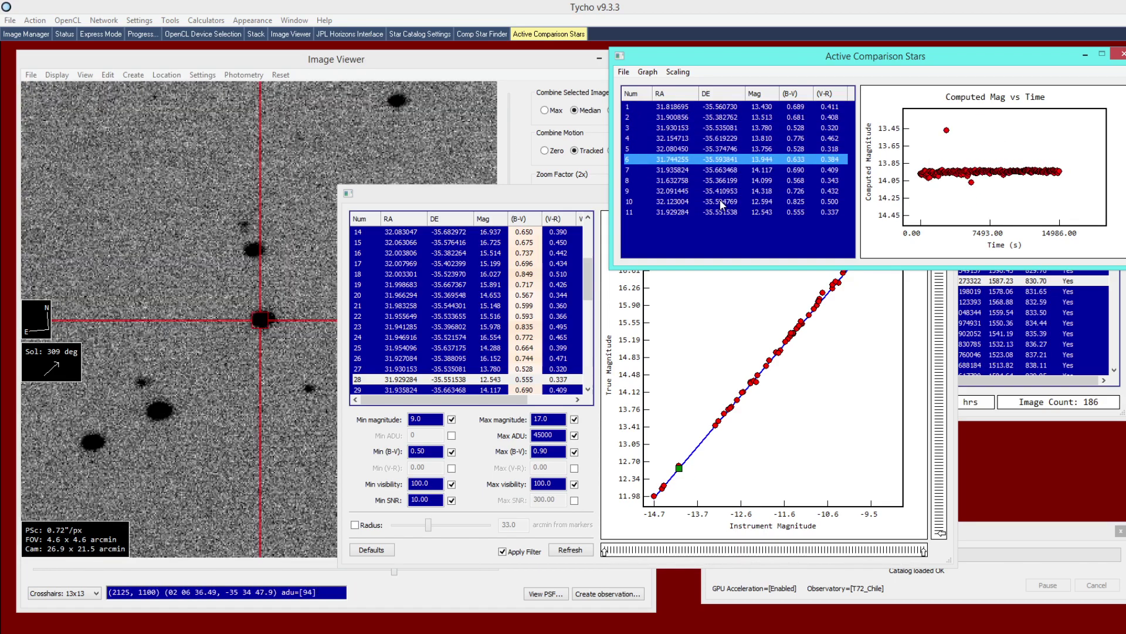
{"action": "right_click", "coordinate": [719, 148]}
{"action": "left_click", "coordinate": [730, 156]}
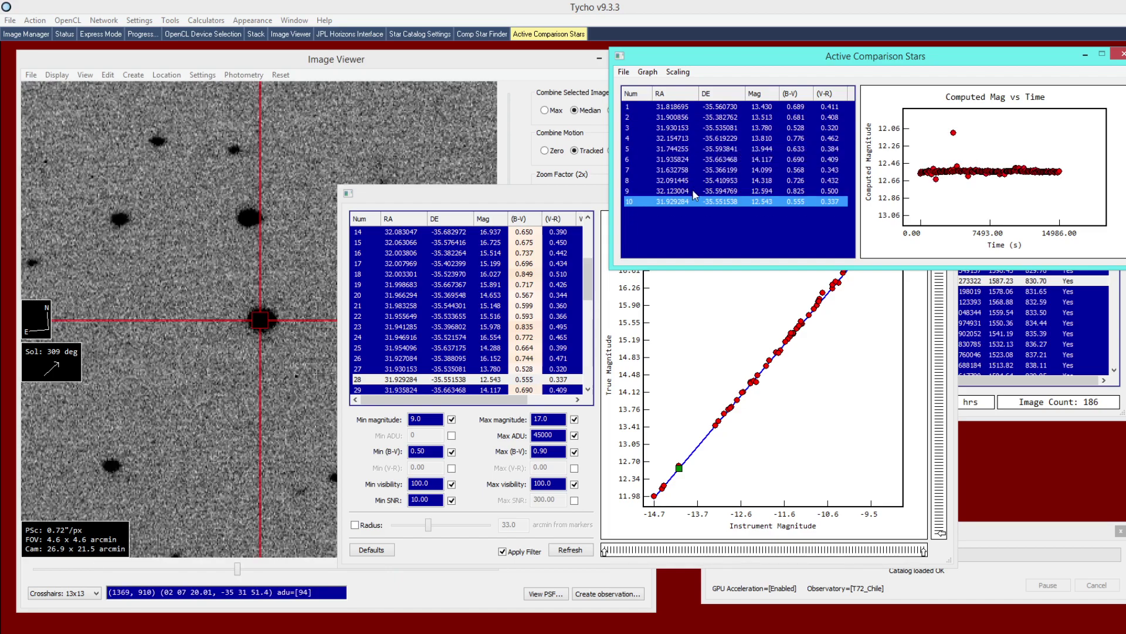
Step: Remove the magnitude 14.318 star from the active comparison stars
{"action": "key", "text": "Up"}
{"action": "key", "text": "Up"}
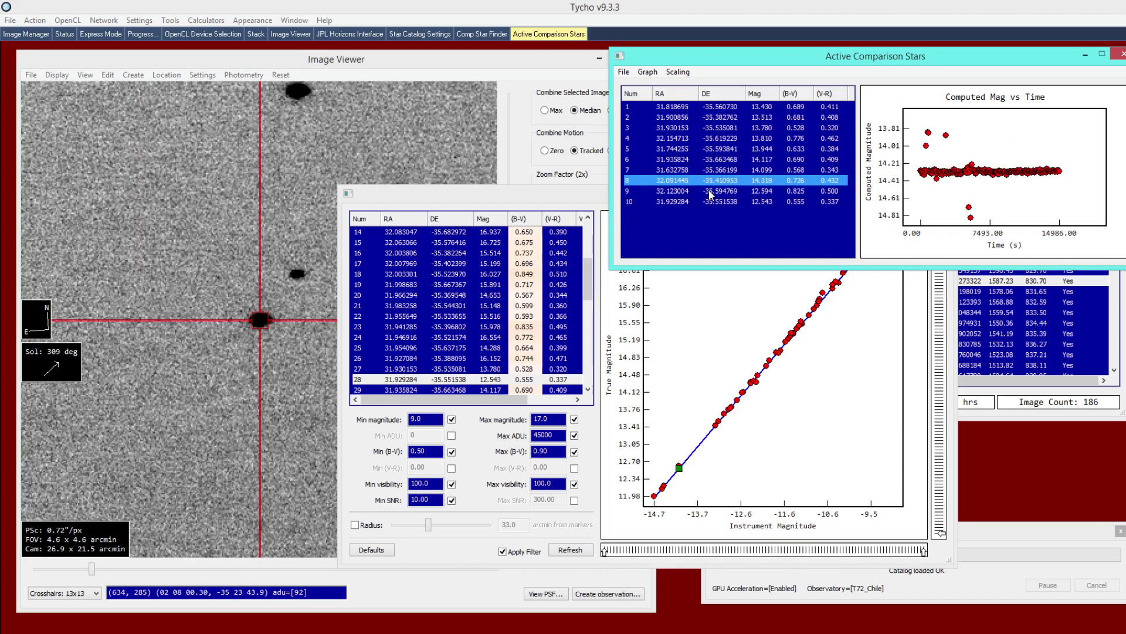
{"action": "right_click", "coordinate": [704, 183]}
{"action": "left_click", "coordinate": [724, 189]}
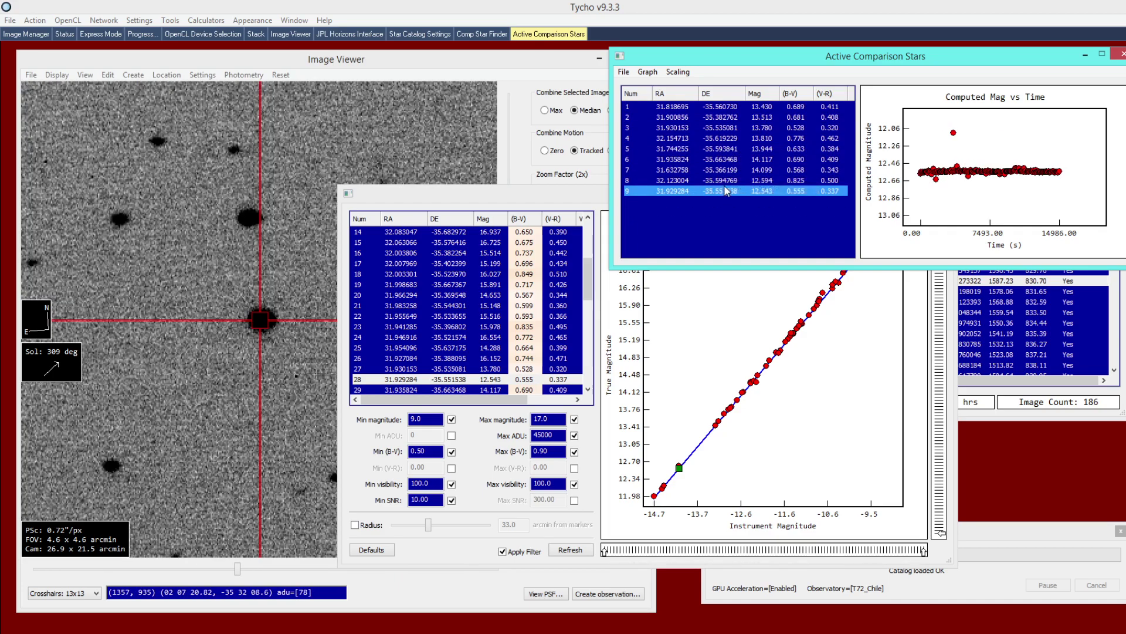
Step: Remove the magnitude 14.099 star from the active comparison stars
{"action": "key", "text": "Up"}
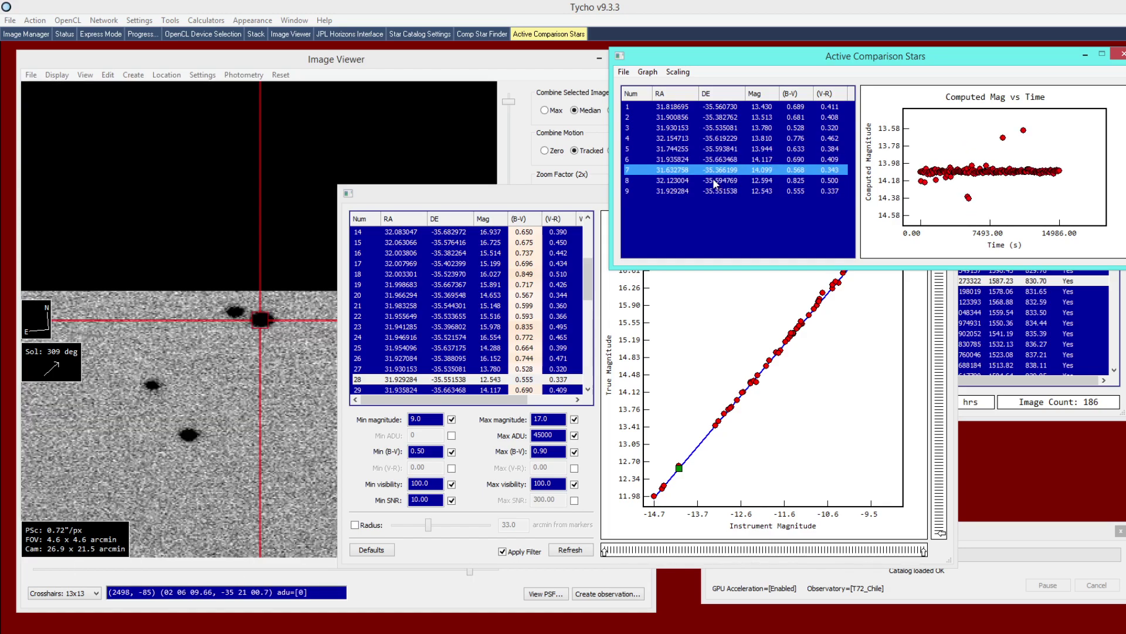
{"action": "right_click", "coordinate": [712, 174]}
{"action": "left_click", "coordinate": [725, 181]}
{"action": "left_click", "coordinate": [656, 73]}
{"action": "left_click", "coordinate": [686, 162]}
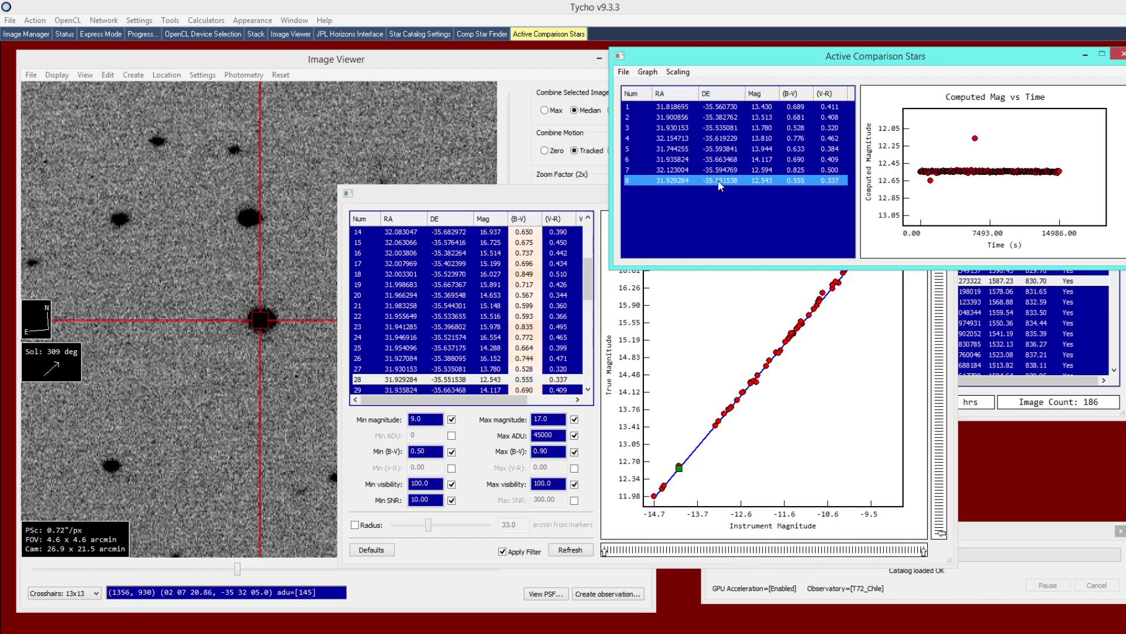
Step: Step up and down through the eight remaining comparison stars, examining each computed magnitude graph for outliers
{"action": "key", "text": "Up"}
{"action": "key", "text": "Up"}
{"action": "key", "text": "Up"}
{"action": "key", "text": "Up"}
{"action": "key", "text": "Up"}
{"action": "key", "text": "Up"}
{"action": "key", "text": "Up"}
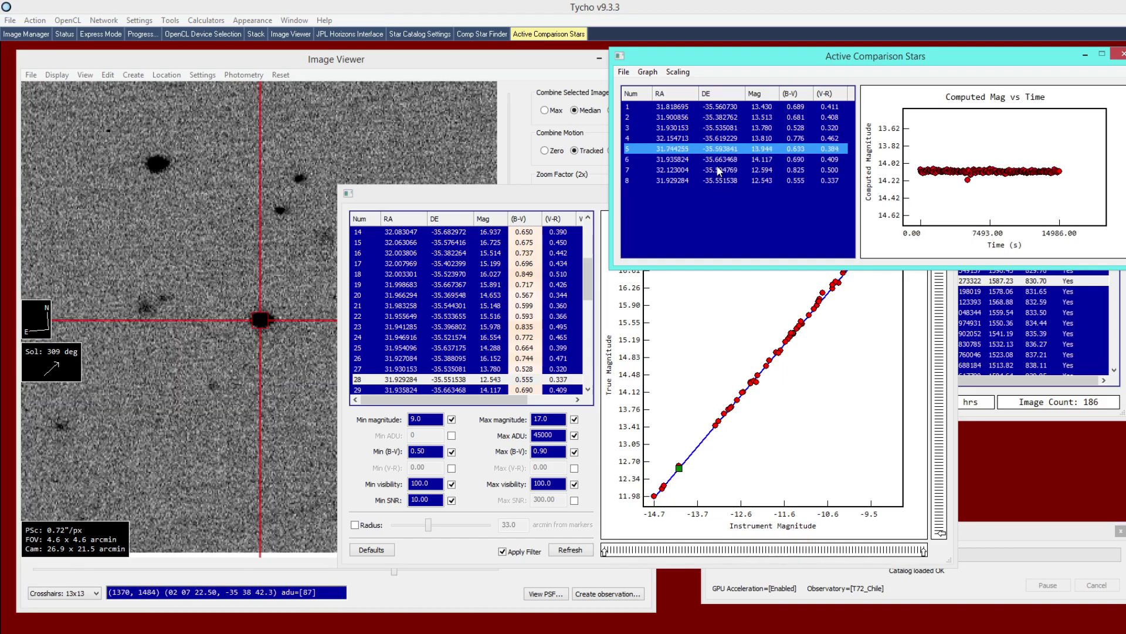
{"action": "key", "text": "Down"}
{"action": "key", "text": "Down"}
{"action": "key", "text": "Down"}
{"action": "key", "text": "Down"}
{"action": "key", "text": "Down"}
{"action": "key", "text": "Down"}
{"action": "key", "text": "Down"}
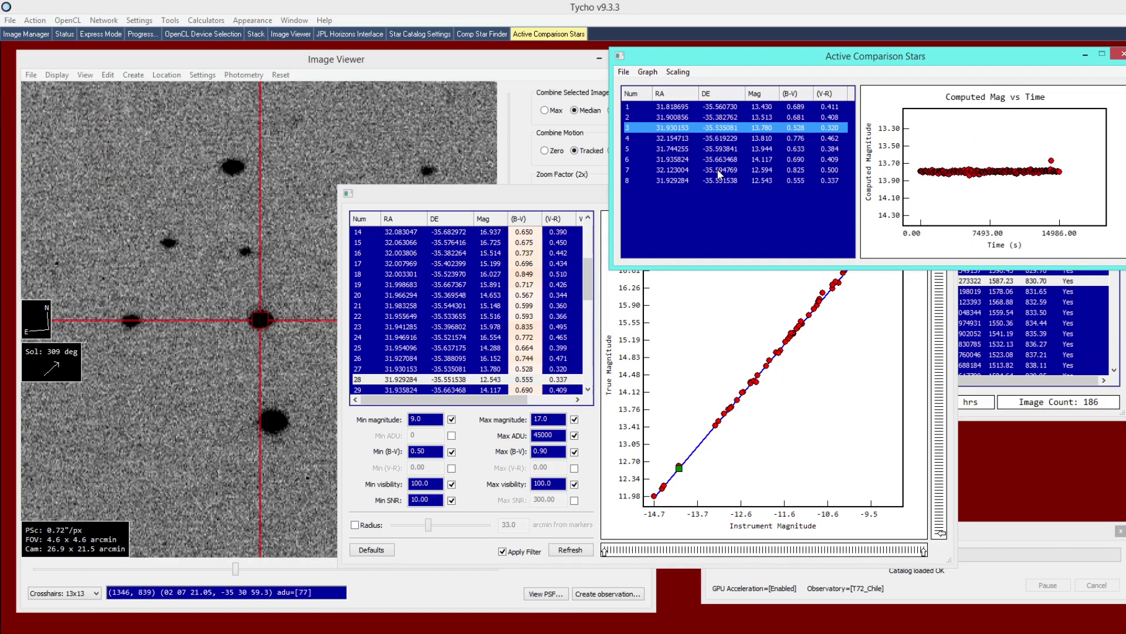
{"action": "key", "text": "Up"}
{"action": "key", "text": "Up"}
{"action": "key", "text": "Up"}
{"action": "key", "text": "Up"}
{"action": "key", "text": "Up"}
{"action": "key", "text": "Up"}
{"action": "key", "text": "Up"}
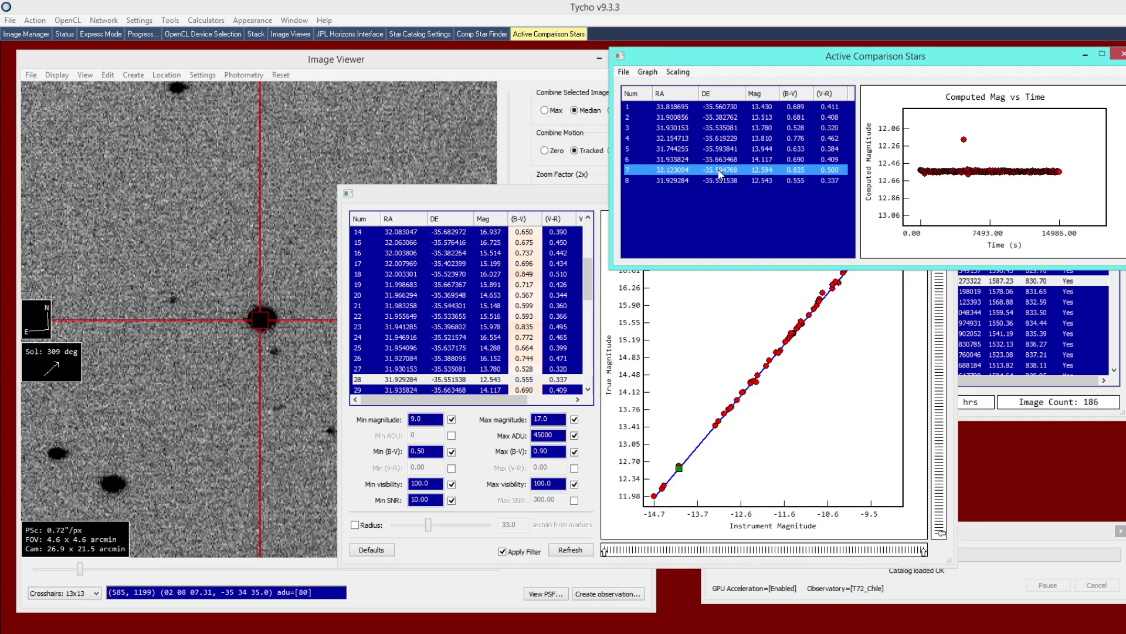
{"action": "key", "text": "Down"}
{"action": "key", "text": "Up"}
{"action": "key", "text": "Down"}
{"action": "key", "text": "Down"}
{"action": "key", "text": "Up"}
{"action": "key", "text": "Down"}
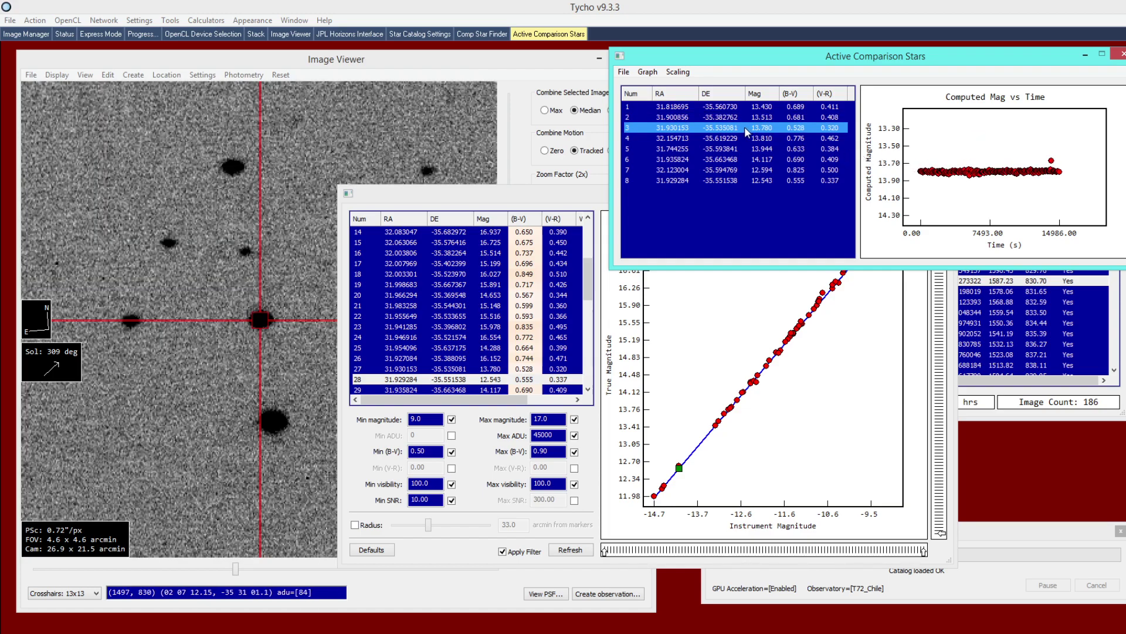
Step: Remove comparison star 2, the magnitude 13.513 star, from the active list
{"action": "left_click", "coordinate": [728, 119]}
{"action": "right_click", "coordinate": [716, 119]}
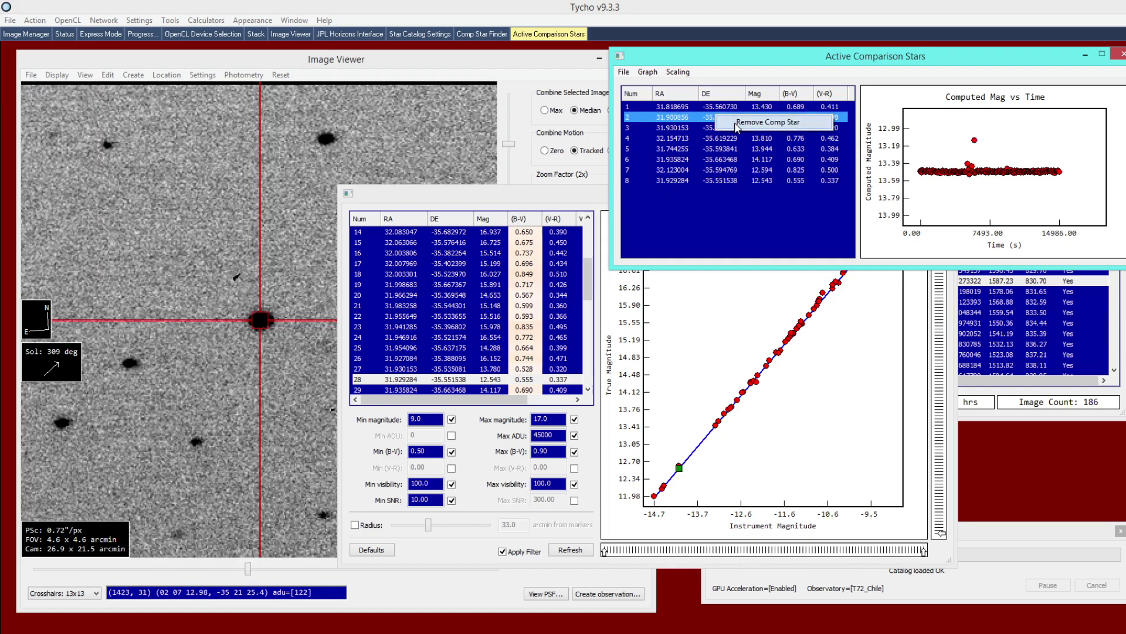
{"action": "left_click", "coordinate": [727, 125]}
{"action": "left_click", "coordinate": [646, 73]}
{"action": "left_click", "coordinate": [662, 86]}
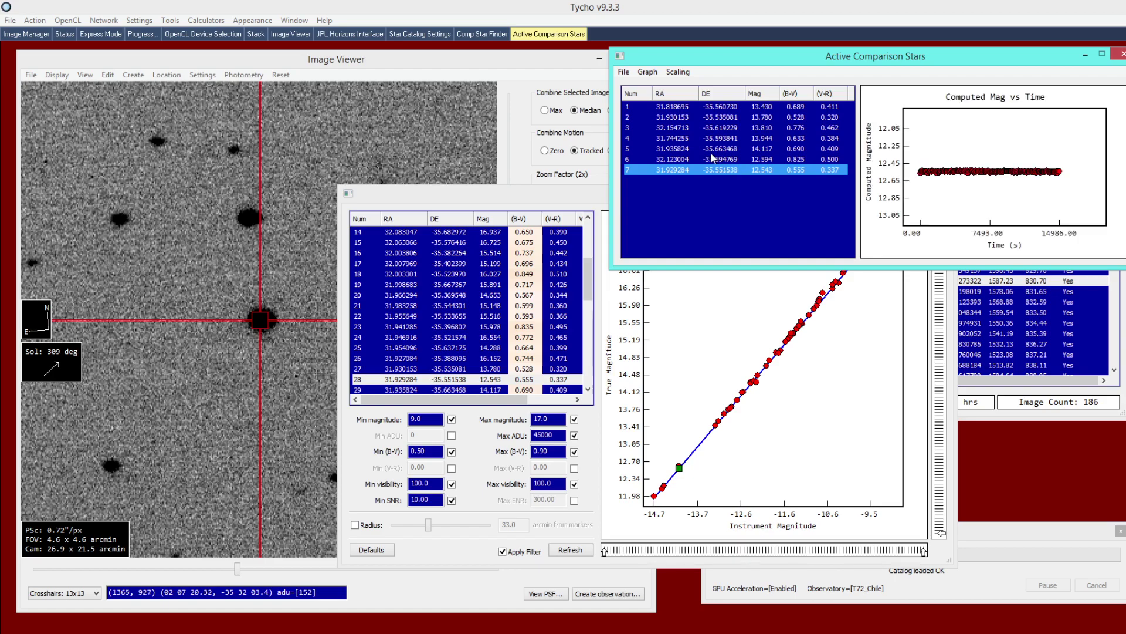
{"action": "left_click", "coordinate": [623, 72]}
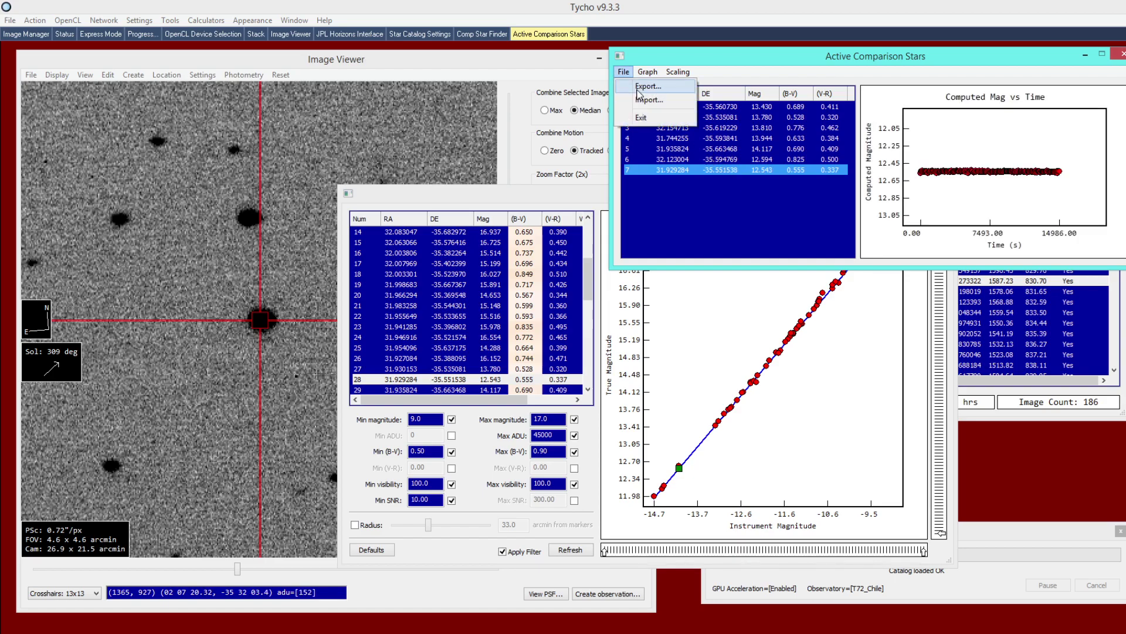
{"action": "left_click", "coordinate": [658, 111]}
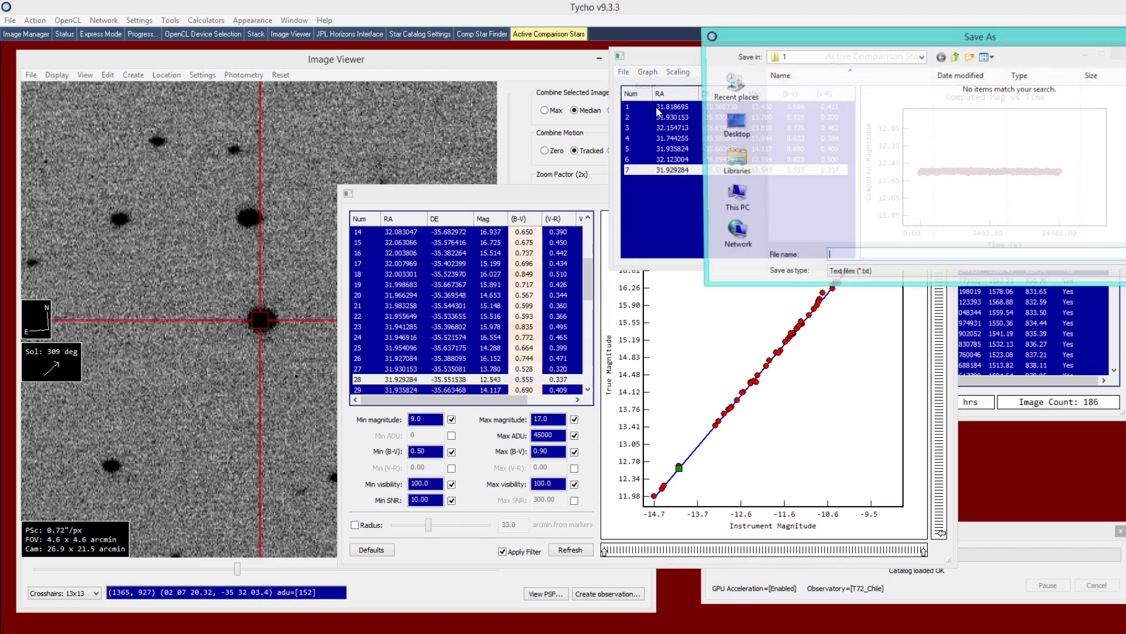
{"action": "left_click", "coordinate": [955, 58]}
{"action": "left_click", "coordinate": [813, 136]}
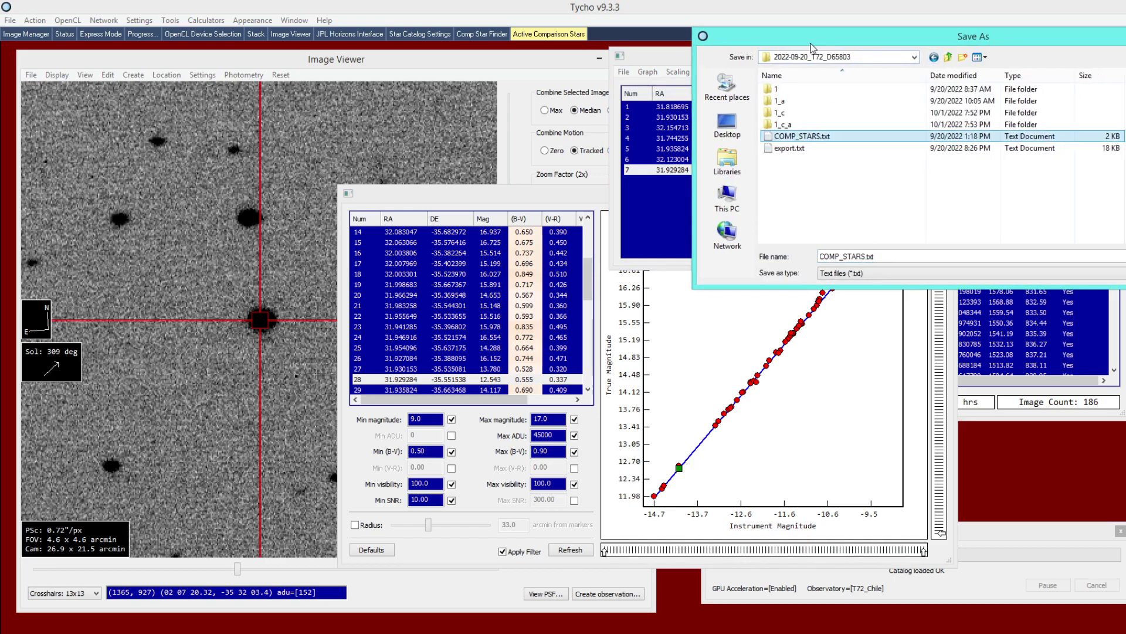
{"action": "left_click", "coordinate": [1092, 270]}
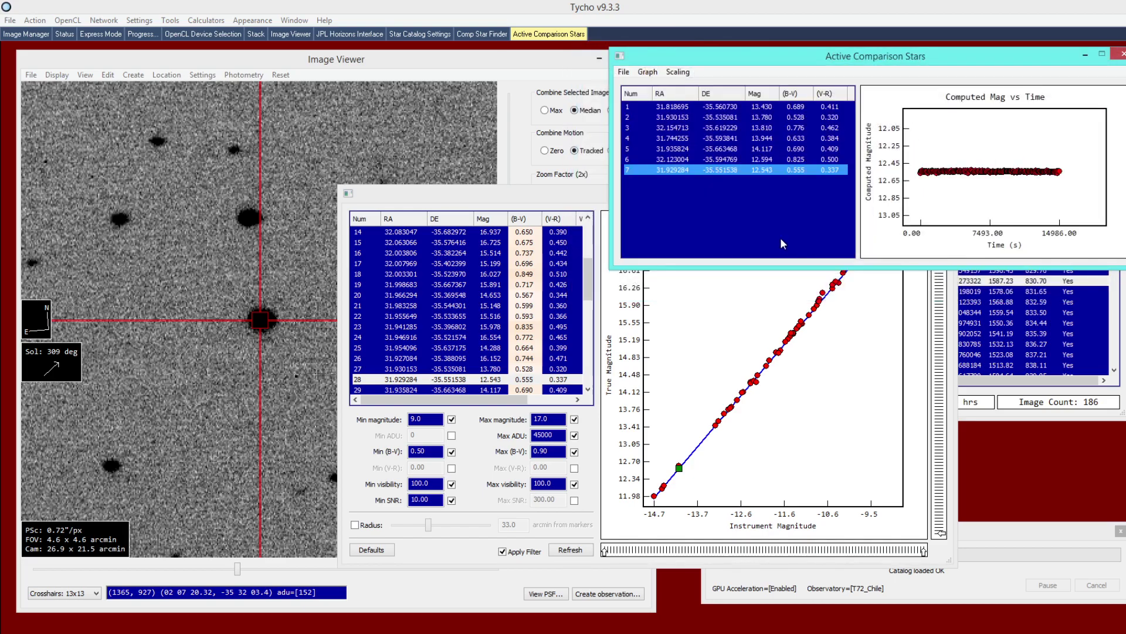
{"action": "left_click", "coordinate": [623, 72]}
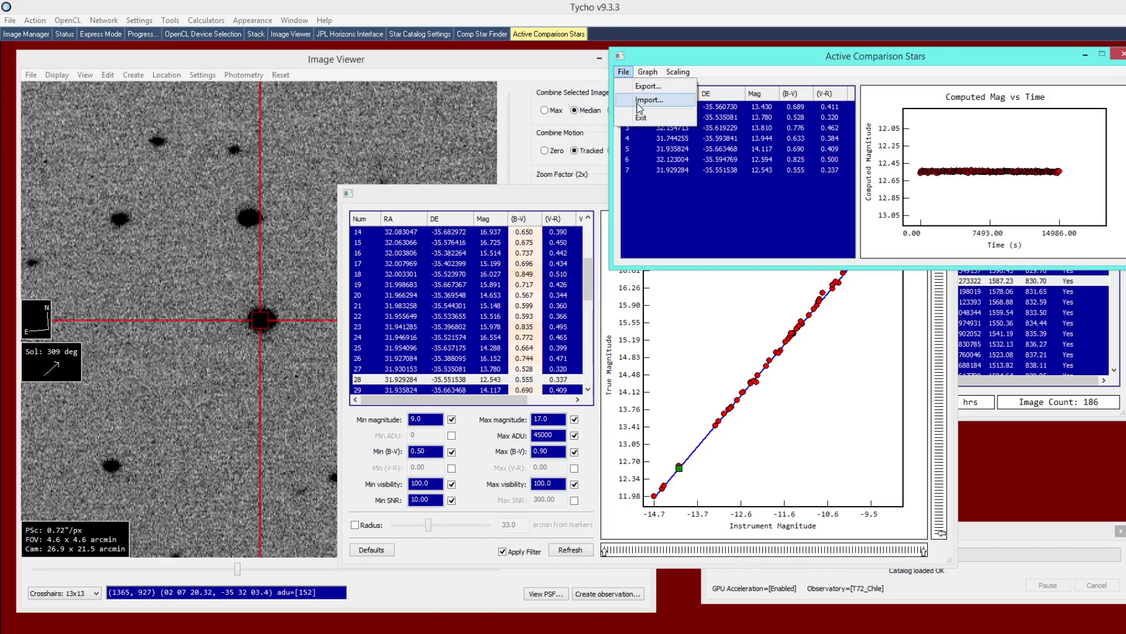
{"action": "left_click", "coordinate": [729, 216]}
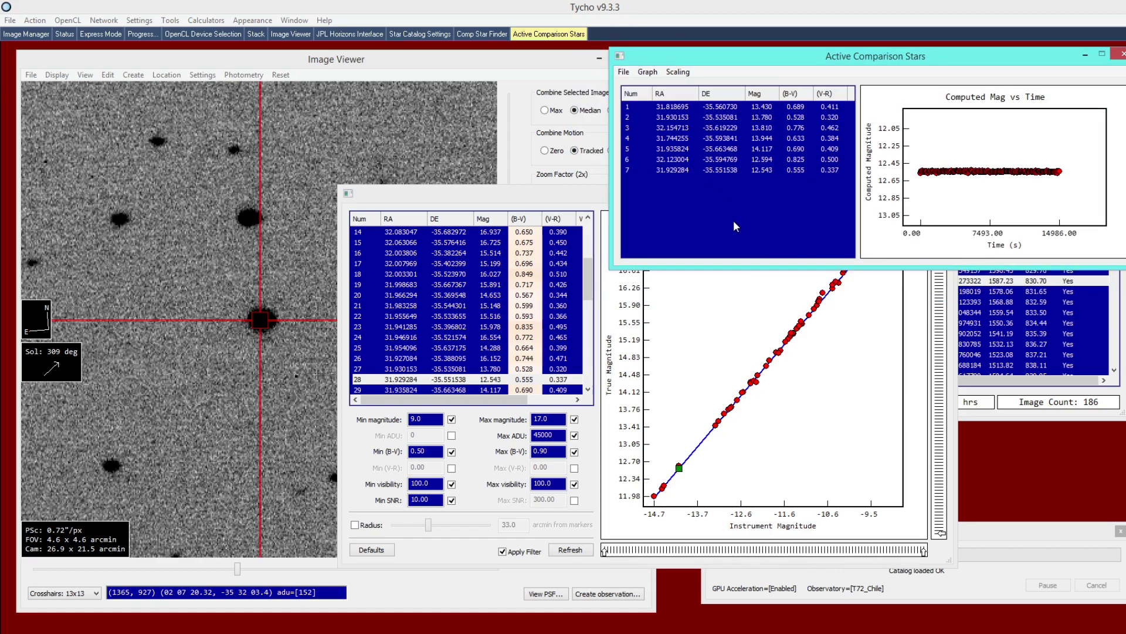
Step: Check that differential photometry is enabled for the image and look through the ephemeris values of the loaded images
{"action": "left_click", "coordinate": [441, 152]}
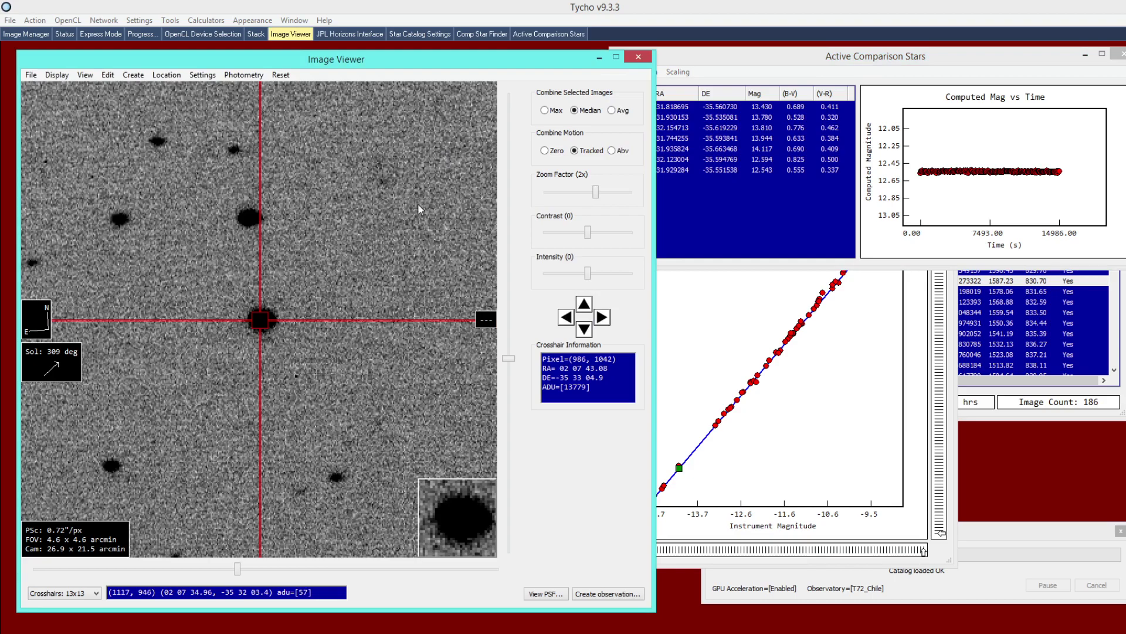
{"action": "scroll", "coordinate": [404, 215], "scroll_direction": "down", "scroll_amount": 1}
{"action": "scroll", "coordinate": [404, 220], "scroll_direction": "down", "scroll_amount": 1}
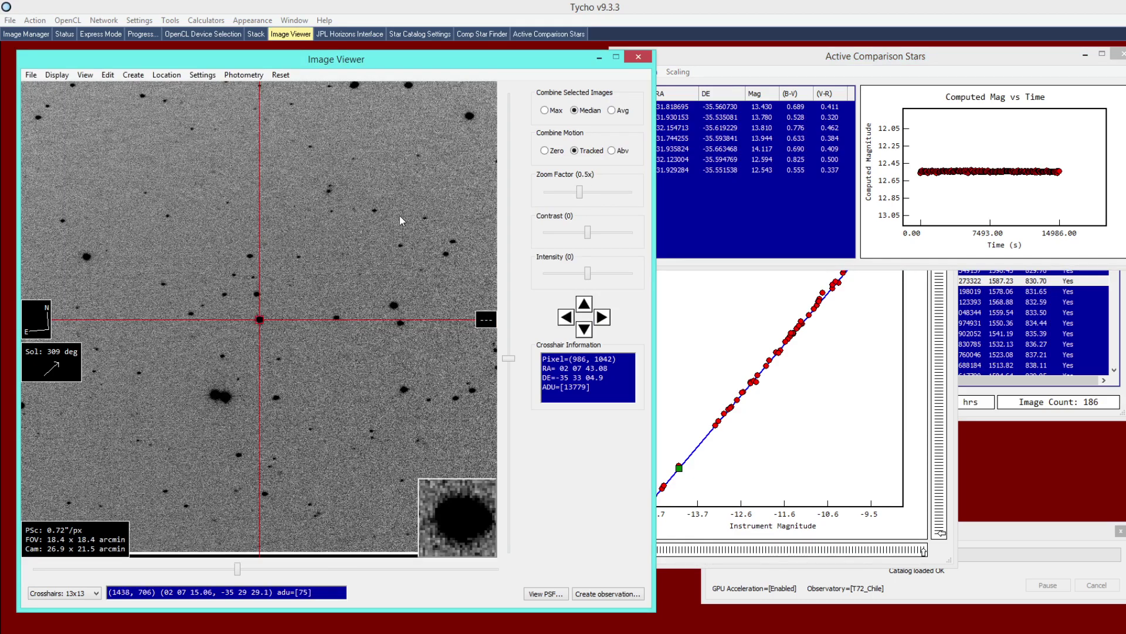
{"action": "left_click", "coordinate": [243, 74]}
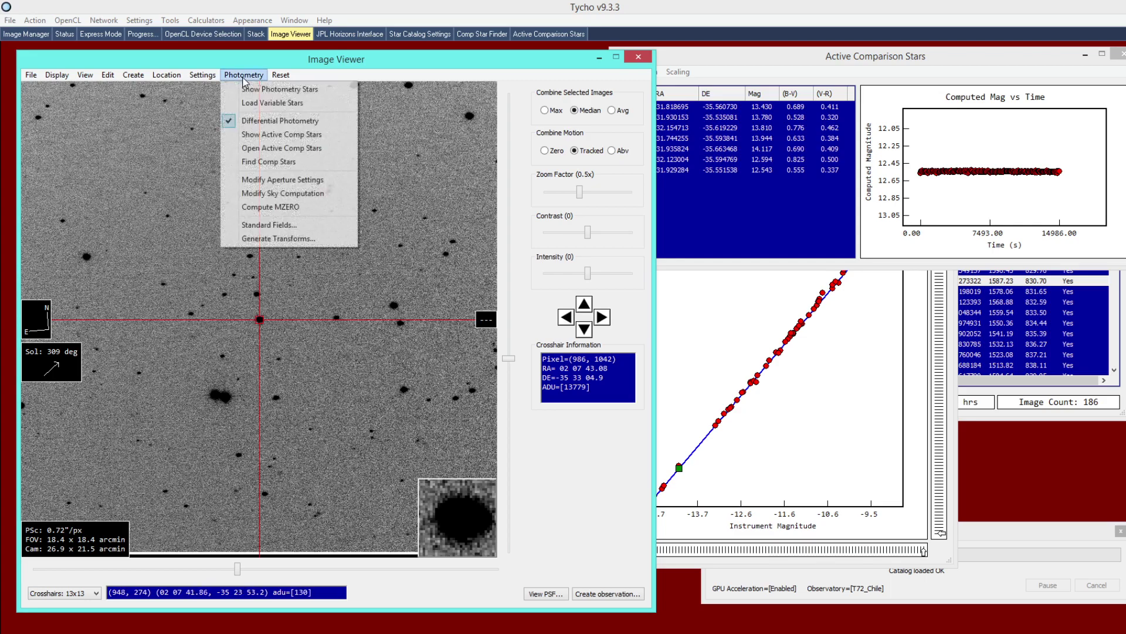
{"action": "left_click", "coordinate": [427, 235]}
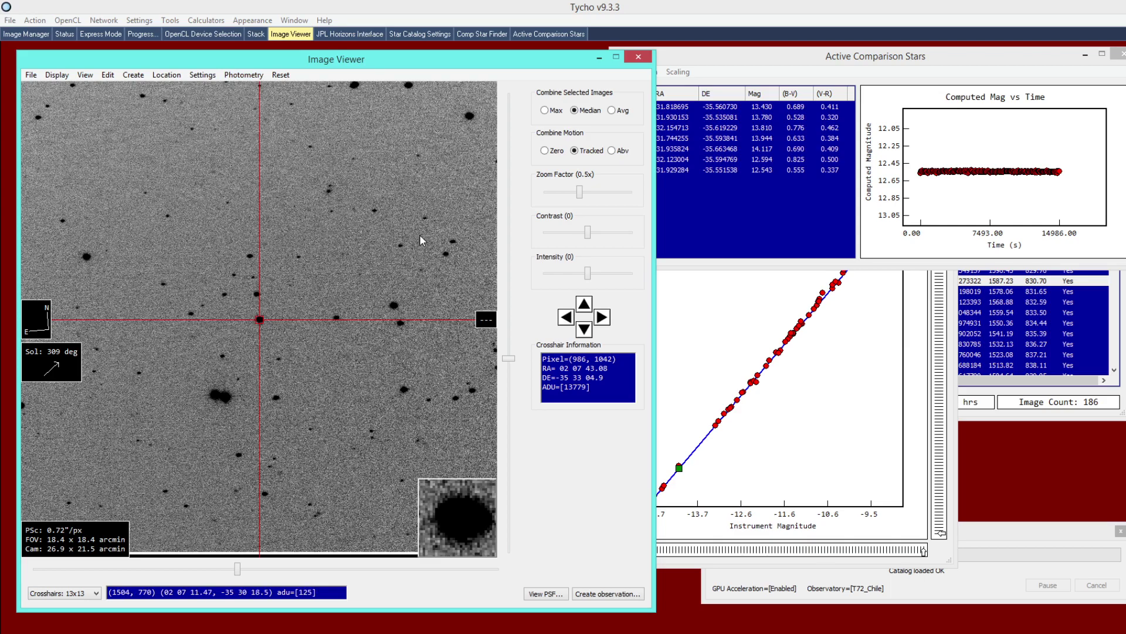
{"action": "left_click", "coordinate": [1027, 405]}
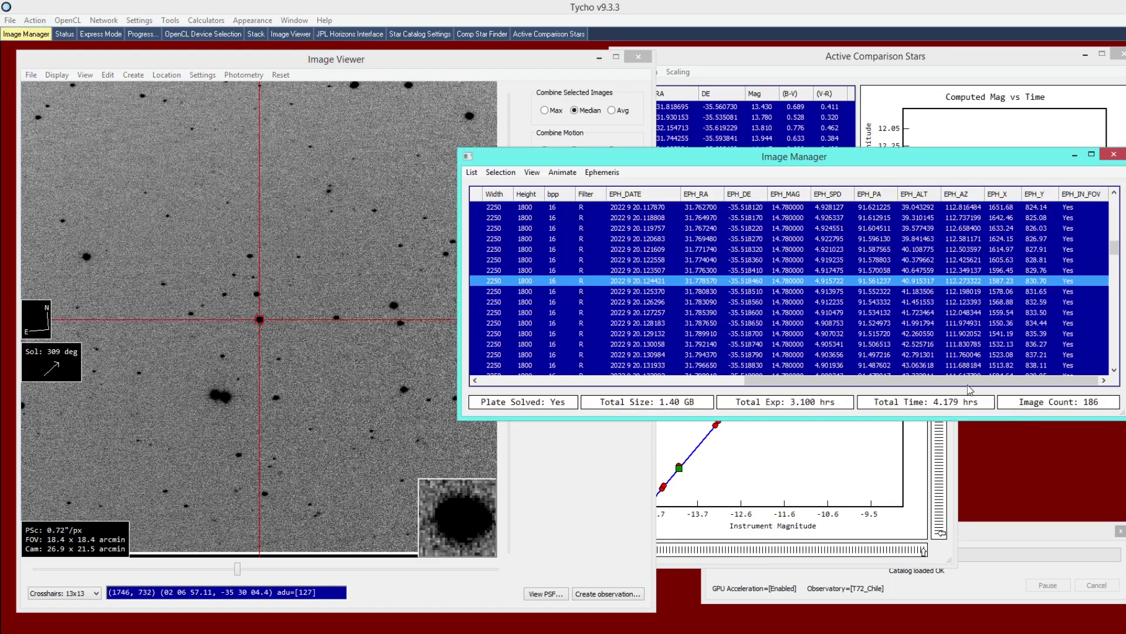
{"action": "scroll", "coordinate": [1014, 261], "scroll_direction": "down", "scroll_amount": 3}
Step: Create the asteroid's photometry from its ephemeris
{"action": "left_click", "coordinate": [291, 272]}
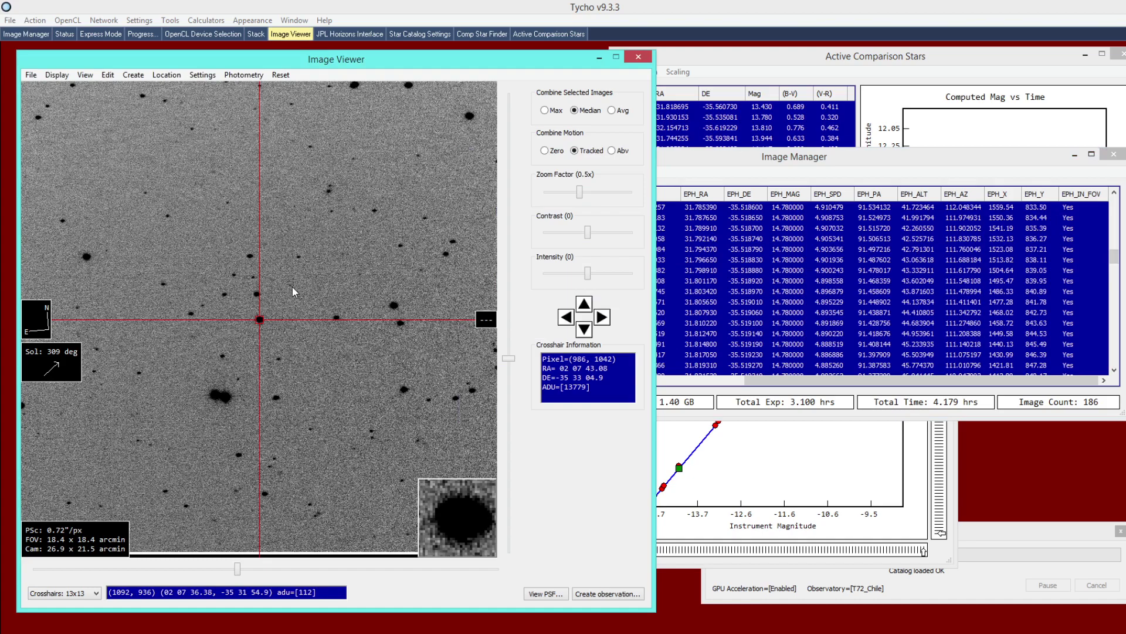
{"action": "right_click", "coordinate": [293, 287]}
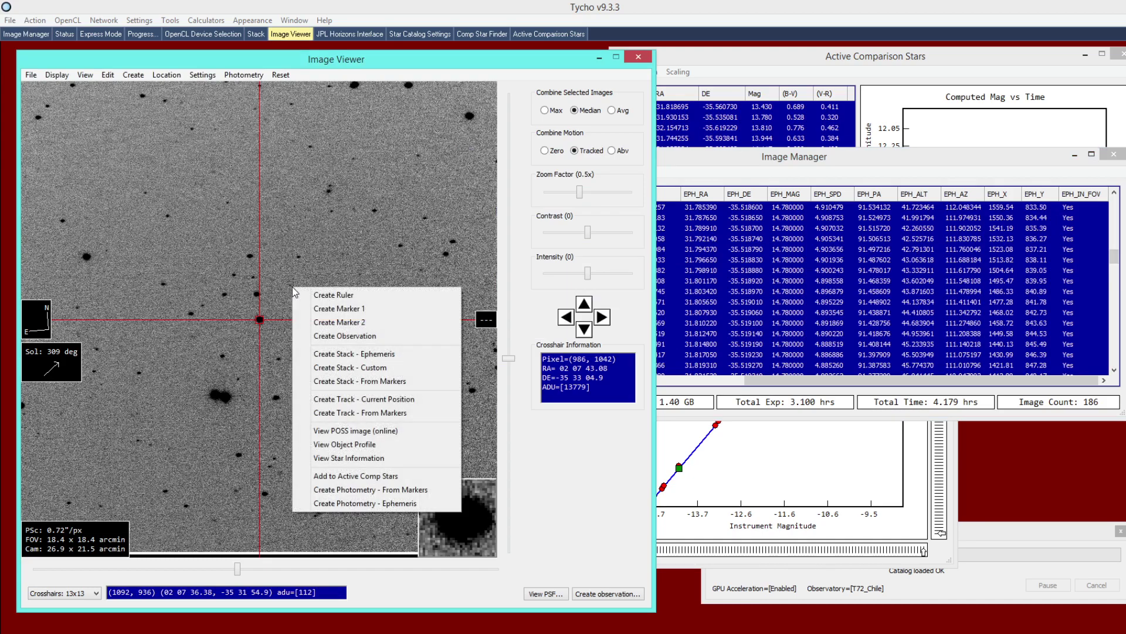
{"action": "left_click", "coordinate": [358, 310]}
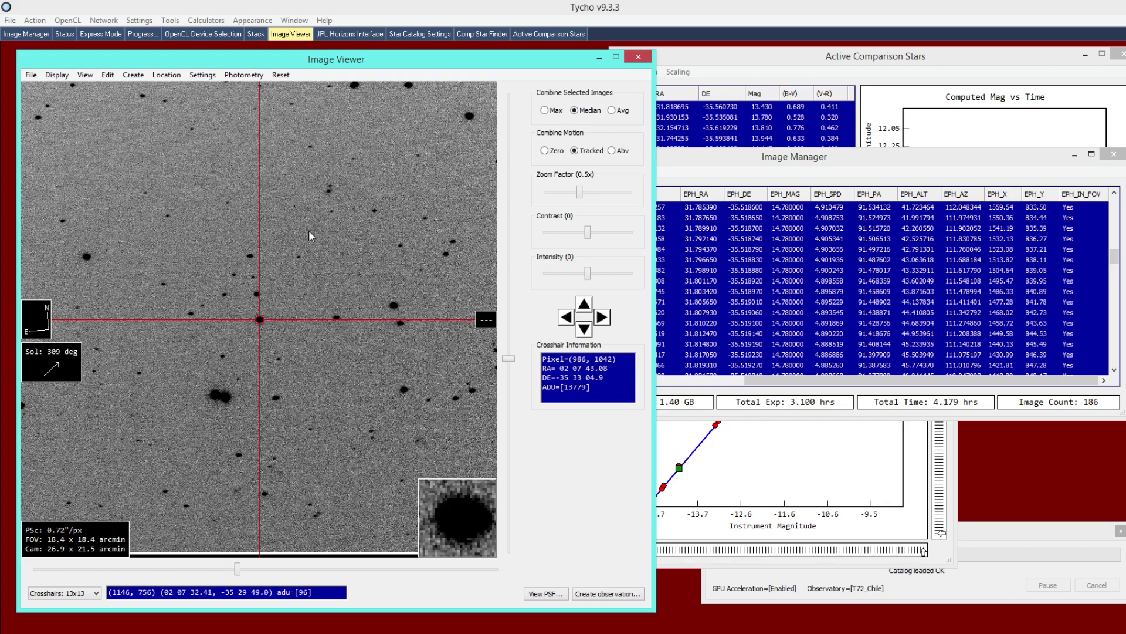
{"action": "right_click", "coordinate": [294, 343]}
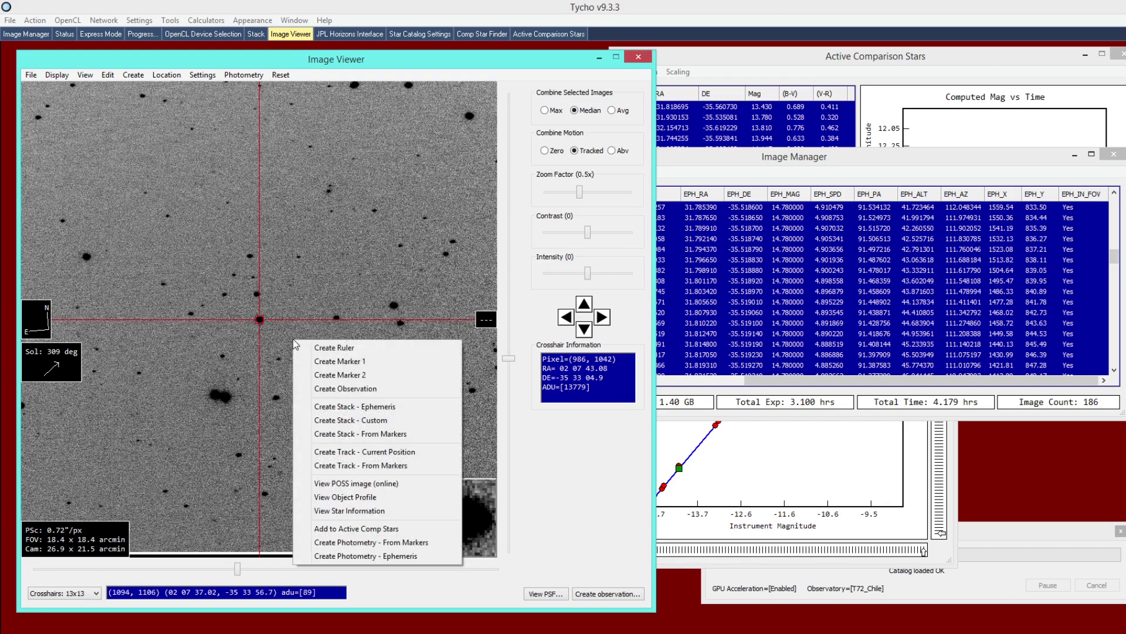
{"action": "left_click", "coordinate": [275, 336]}
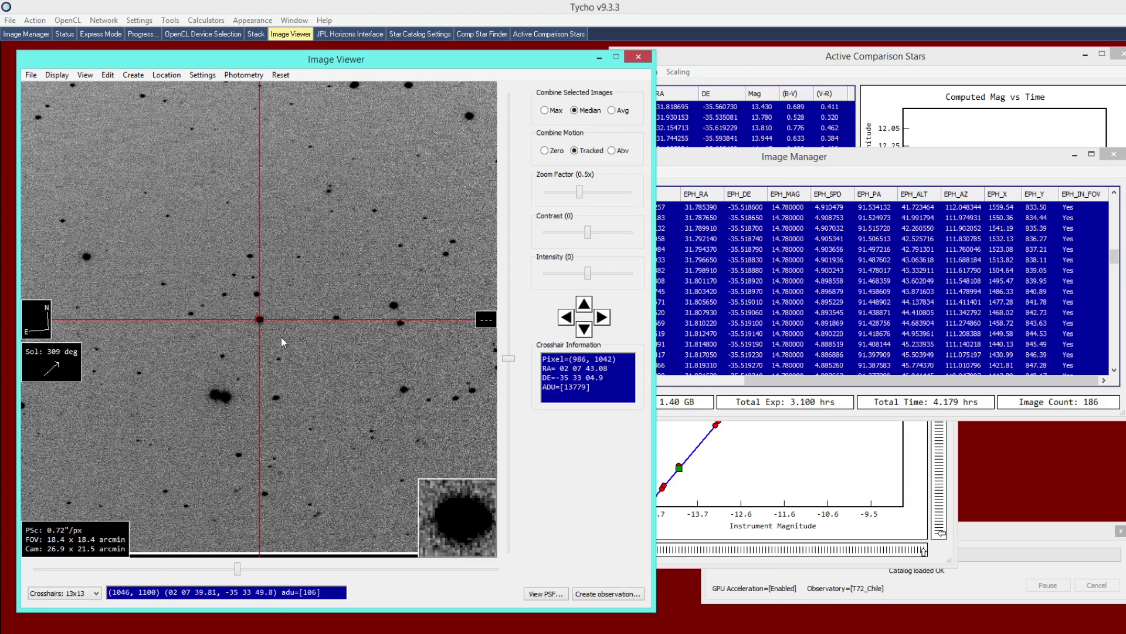
{"action": "right_click", "coordinate": [293, 337]}
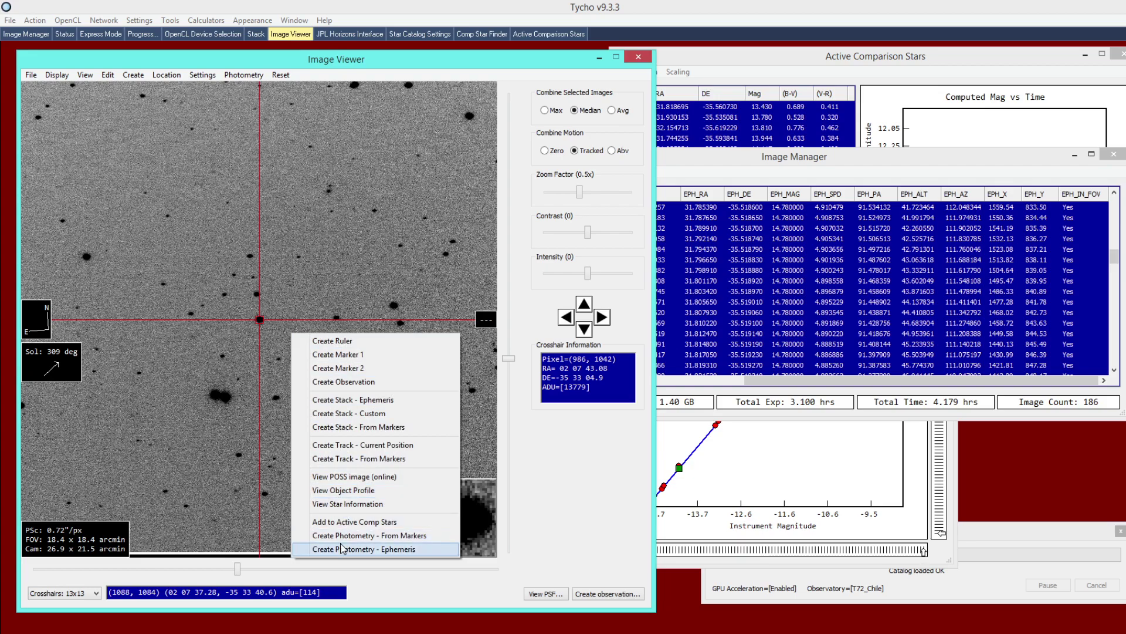
{"action": "left_click", "coordinate": [383, 549]}
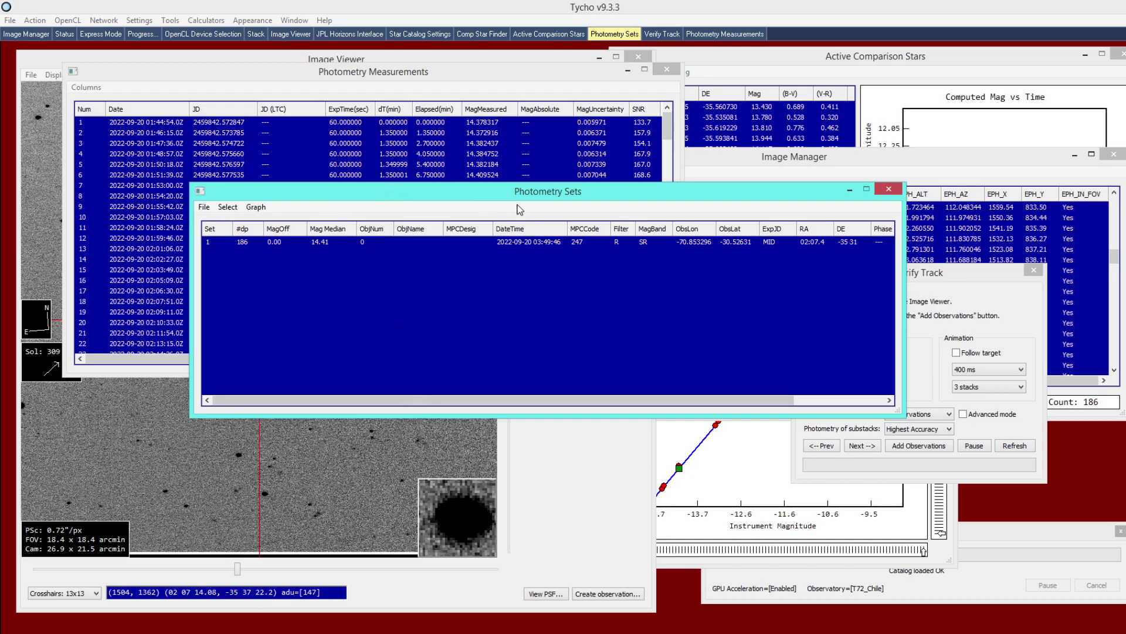
Step: Select photometry set 1 and plot only the selected set as a lightcurve
{"action": "left_click", "coordinate": [302, 244]}
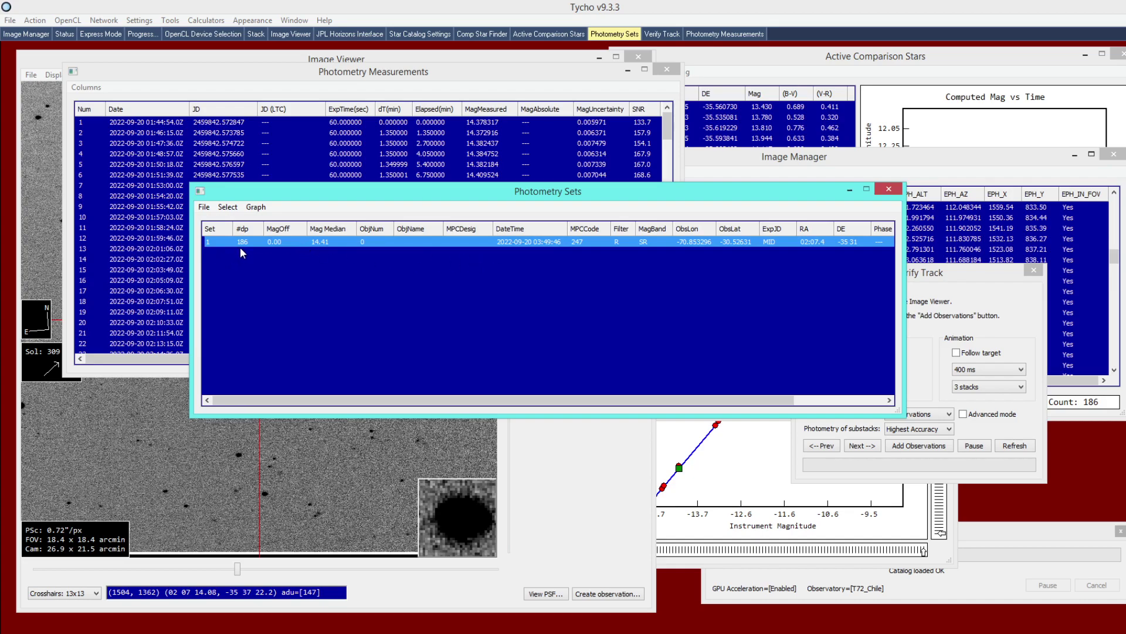
{"action": "left_click_drag", "start_coordinate": [295, 193], "coordinate": [273, 320]}
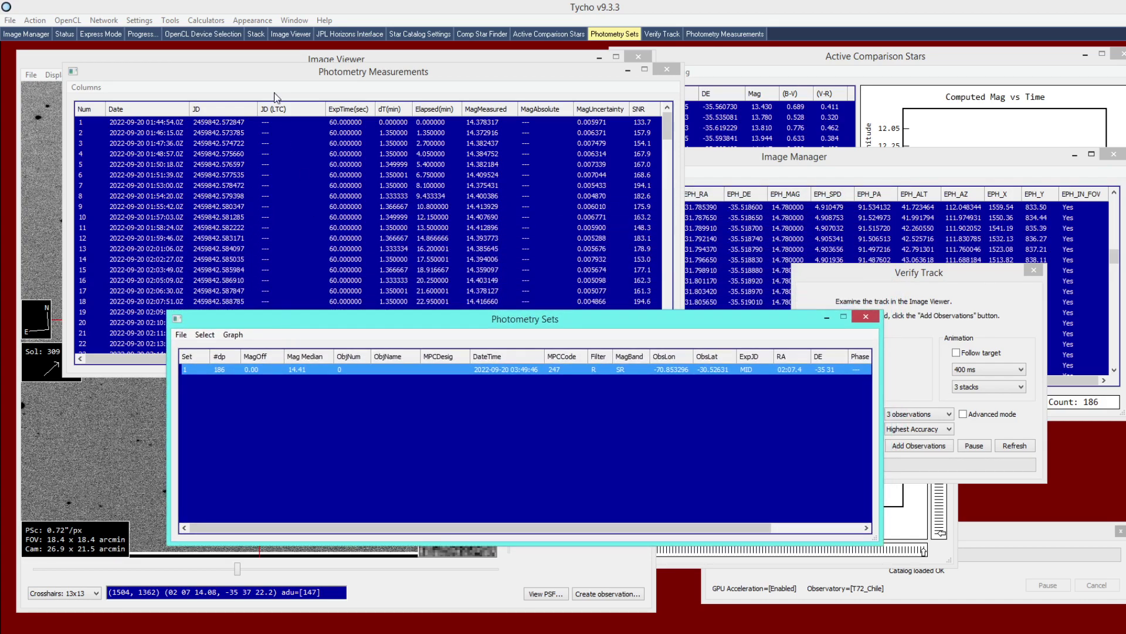
{"action": "left_click", "coordinate": [233, 334]}
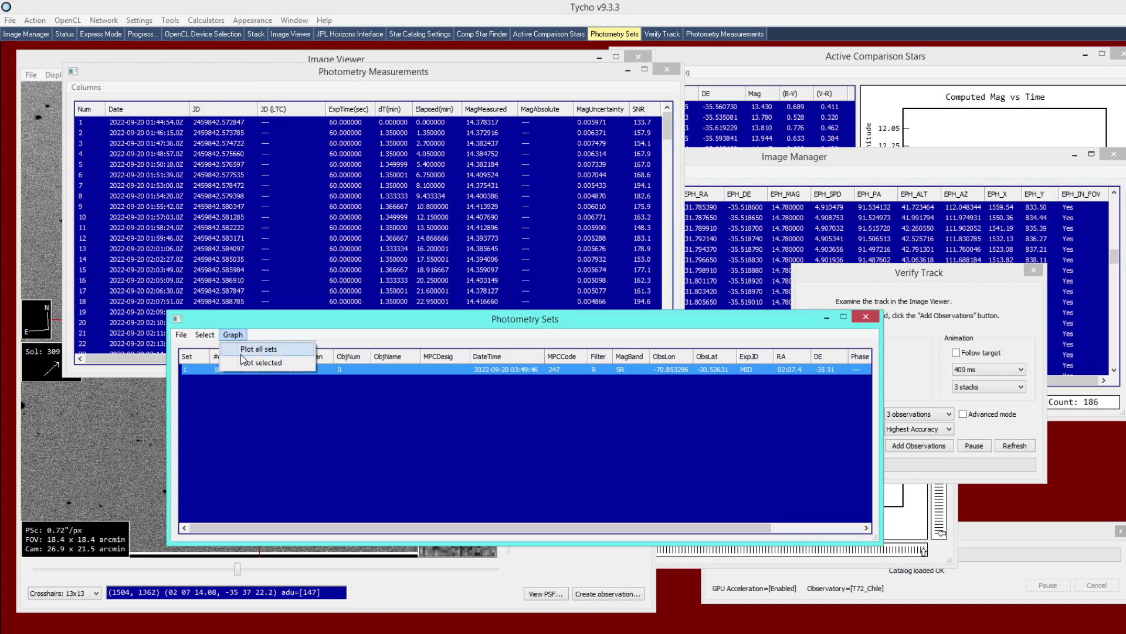
{"action": "left_click", "coordinate": [242, 362]}
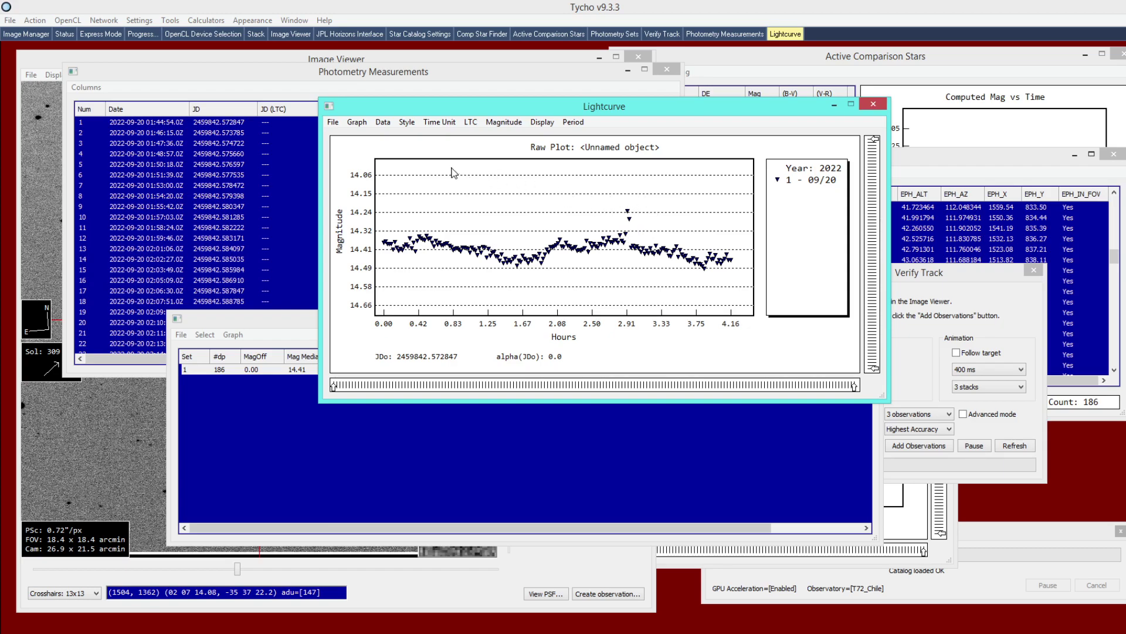
Step: Try a floating magnitude axis range on the lightcurve and return it to the fixed range of 0.600
{"action": "left_click", "coordinate": [355, 122]}
{"action": "left_click", "coordinate": [366, 135]}
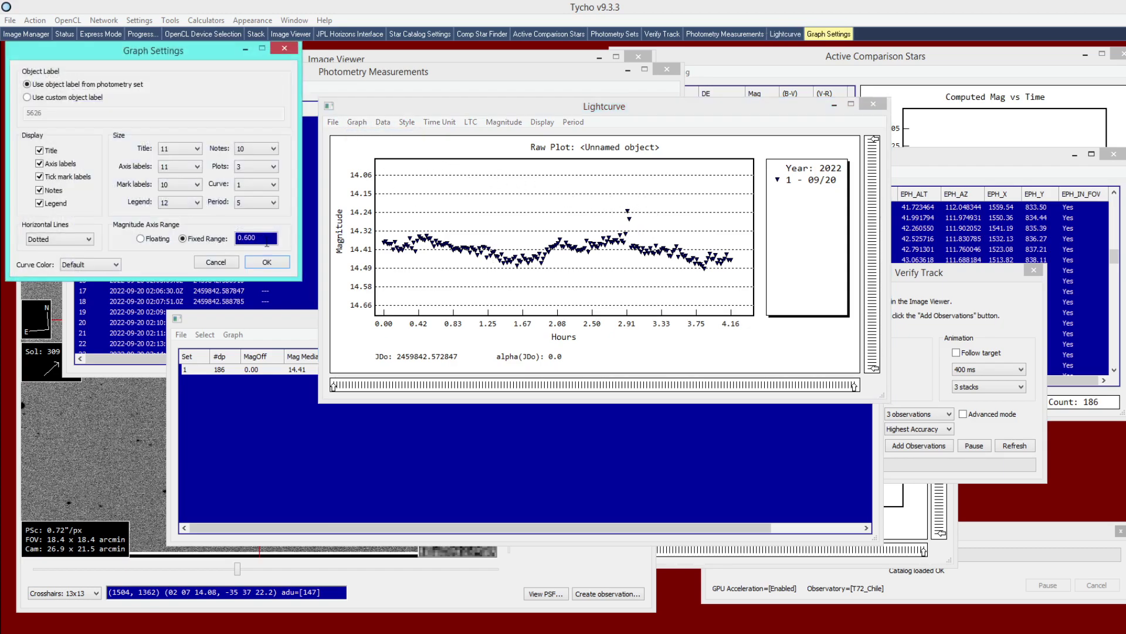
{"action": "left_click", "coordinate": [153, 241]}
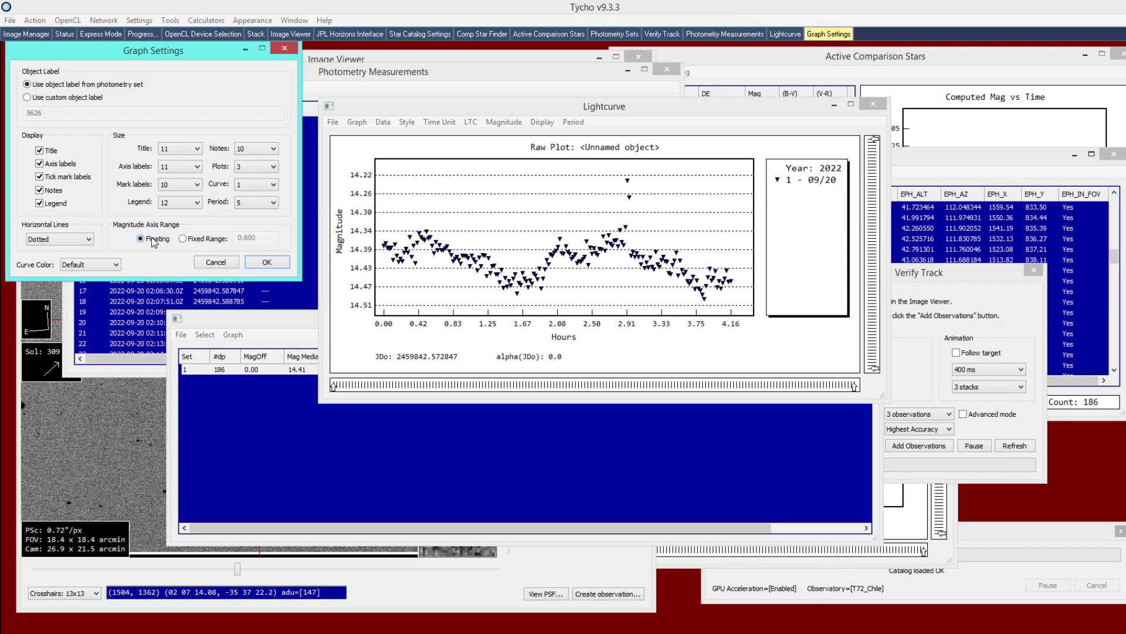
{"action": "left_click", "coordinate": [190, 241]}
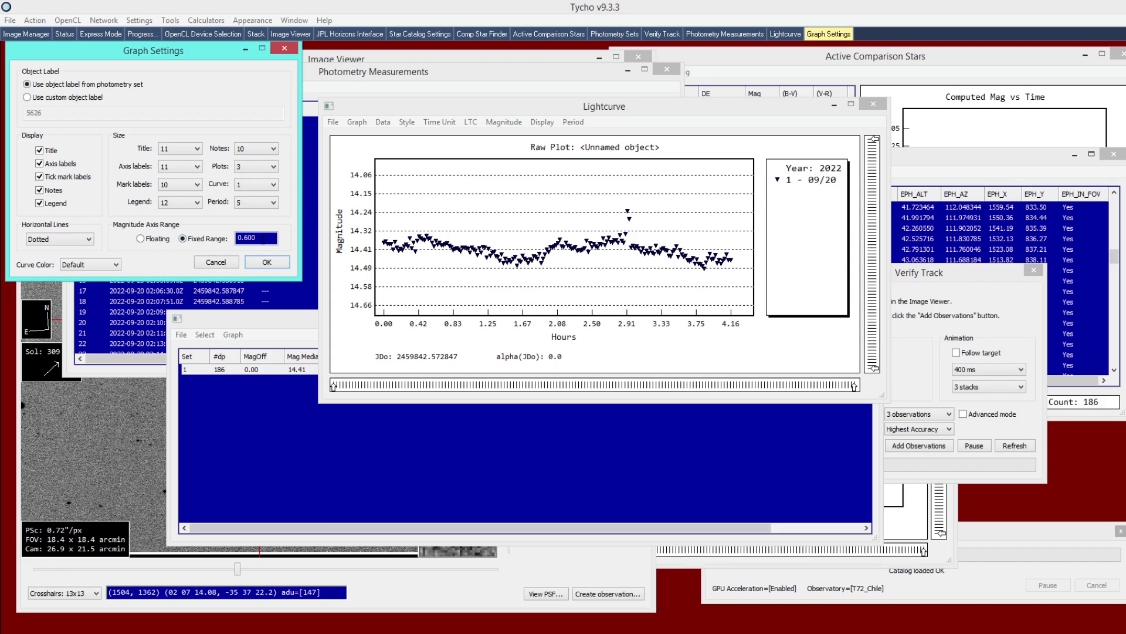
Step: Try a fixed magnitude axis range of .8 on the lightcurve, return it to .6 and apply the graph settings
{"action": "left_click_drag", "start_coordinate": [263, 238], "coordinate": [218, 232]}
{"action": "type", "text": ".8"}
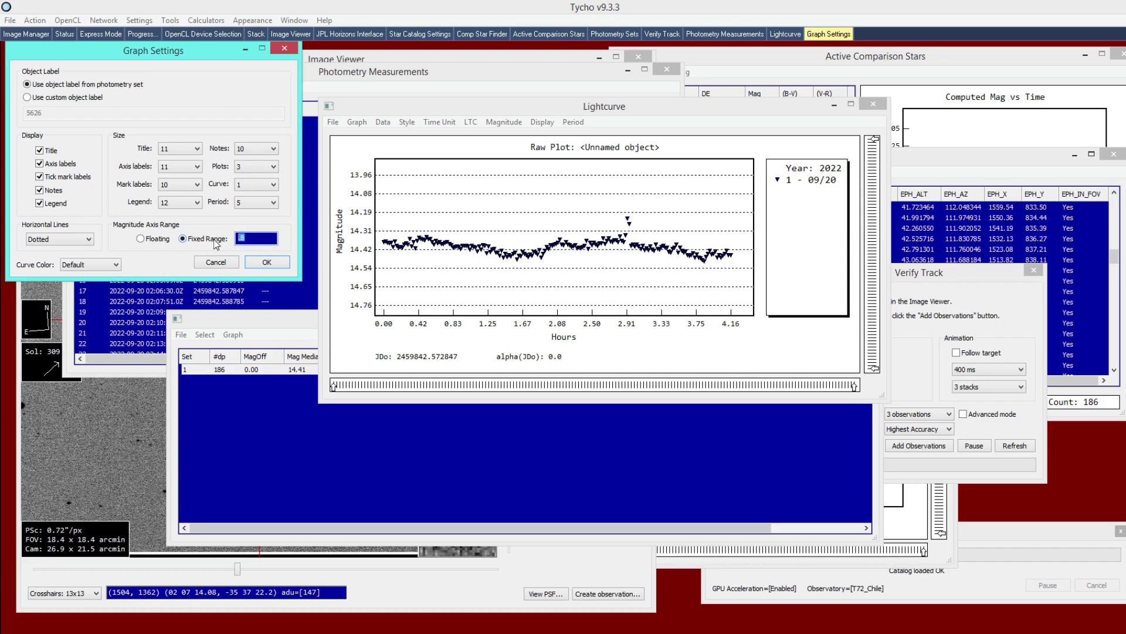
{"action": "key", "text": "BackSpace"}
{"action": "type", "text": "6"}
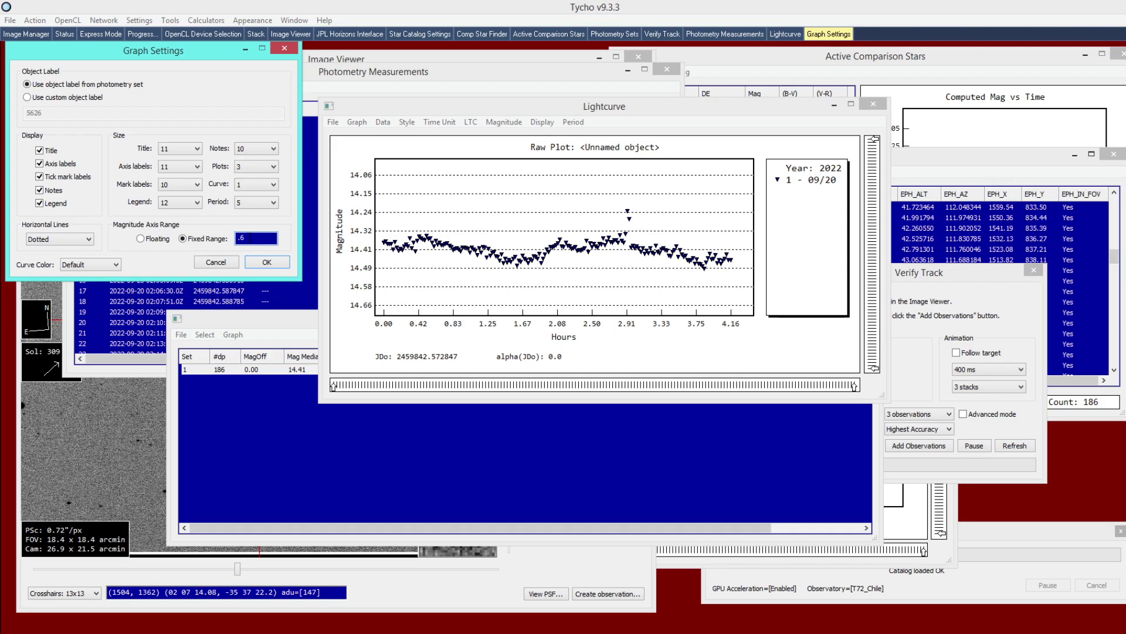
{"action": "left_click", "coordinate": [267, 262]}
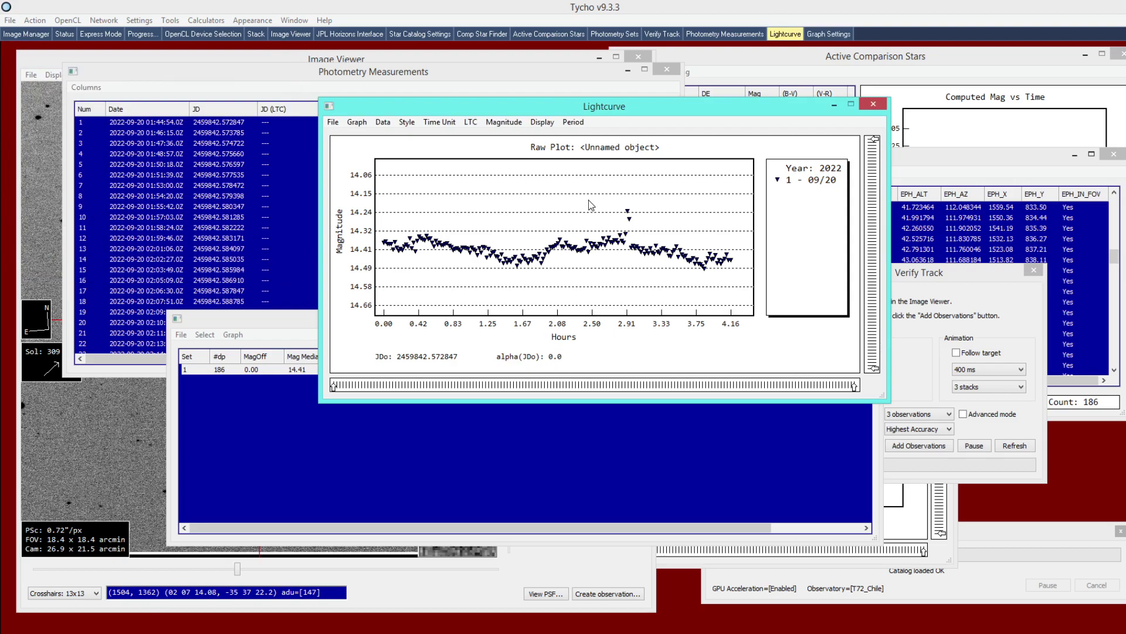
Step: Select the highest outlier point on the lightcurve and show its image at 2x zoom beside the photometry measurements
{"action": "left_click_drag", "start_coordinate": [573, 111], "coordinate": [616, 109]}
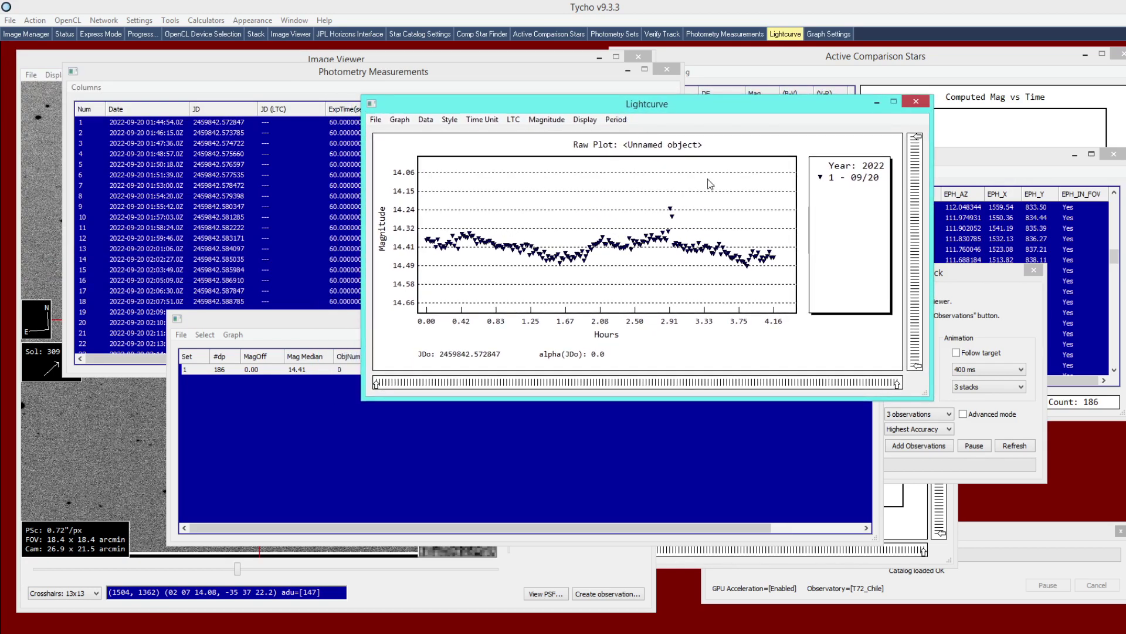
{"action": "left_click", "coordinate": [671, 209]}
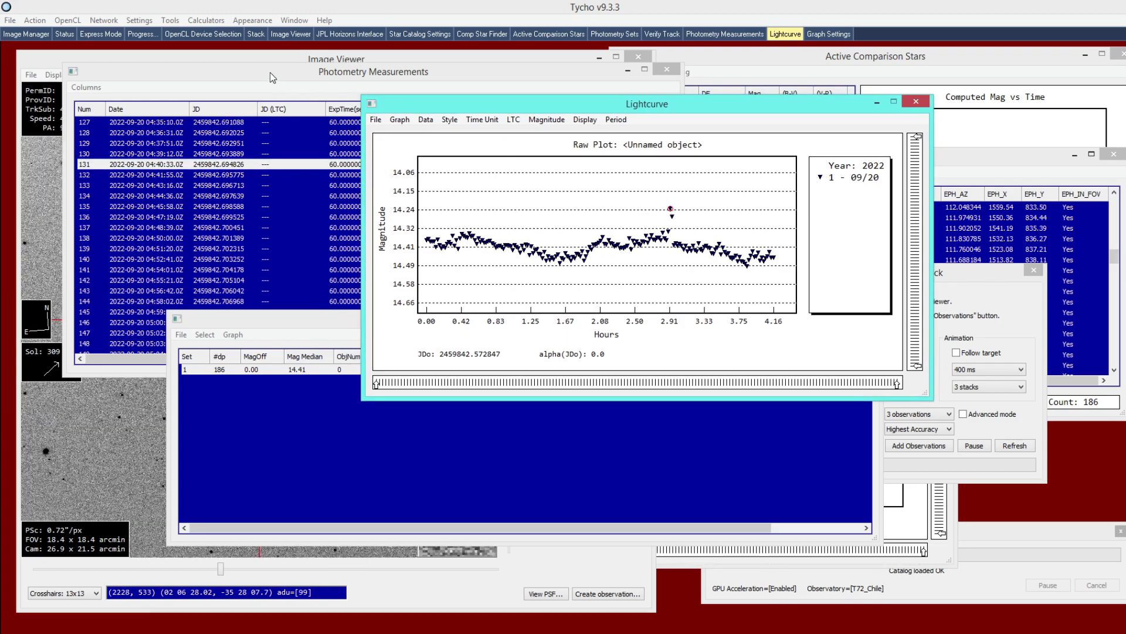
{"action": "left_click_drag", "start_coordinate": [270, 72], "coordinate": [719, 183]}
{"action": "left_click_drag", "start_coordinate": [289, 65], "coordinate": [267, 61]}
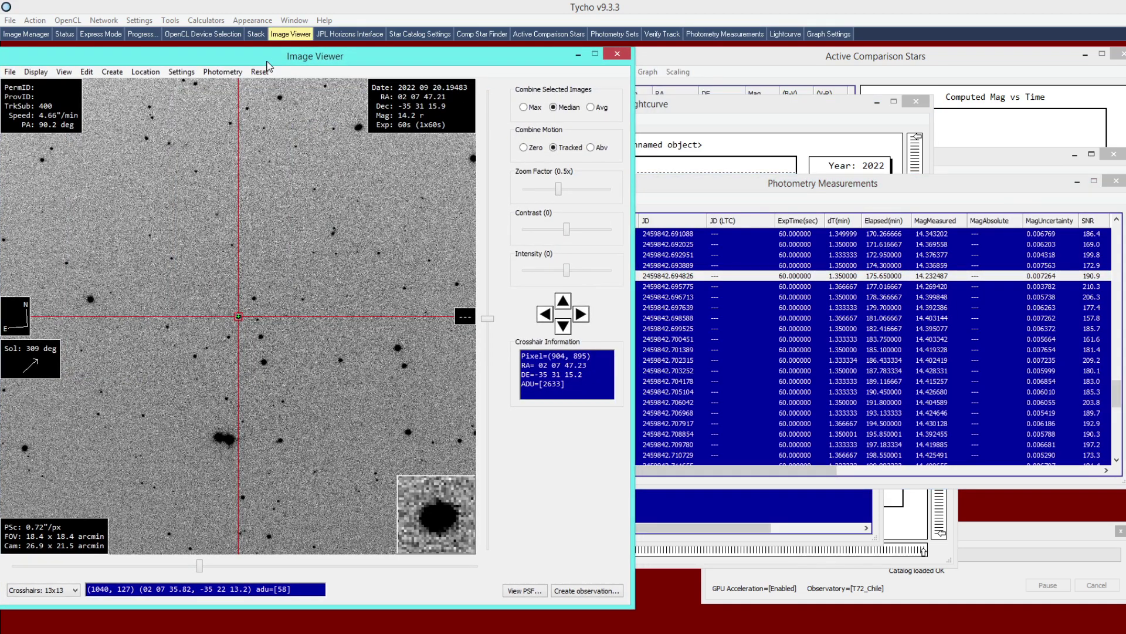
{"action": "scroll", "coordinate": [273, 308], "scroll_direction": "up", "scroll_amount": 2}
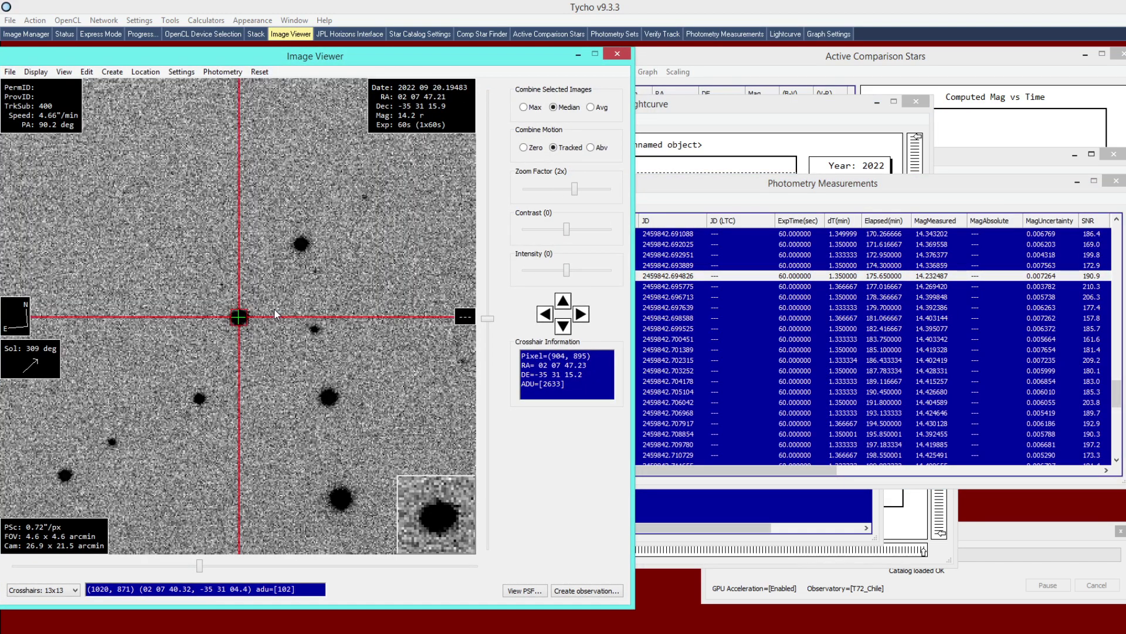
{"action": "left_click_drag", "start_coordinate": [686, 185], "coordinate": [767, 193]}
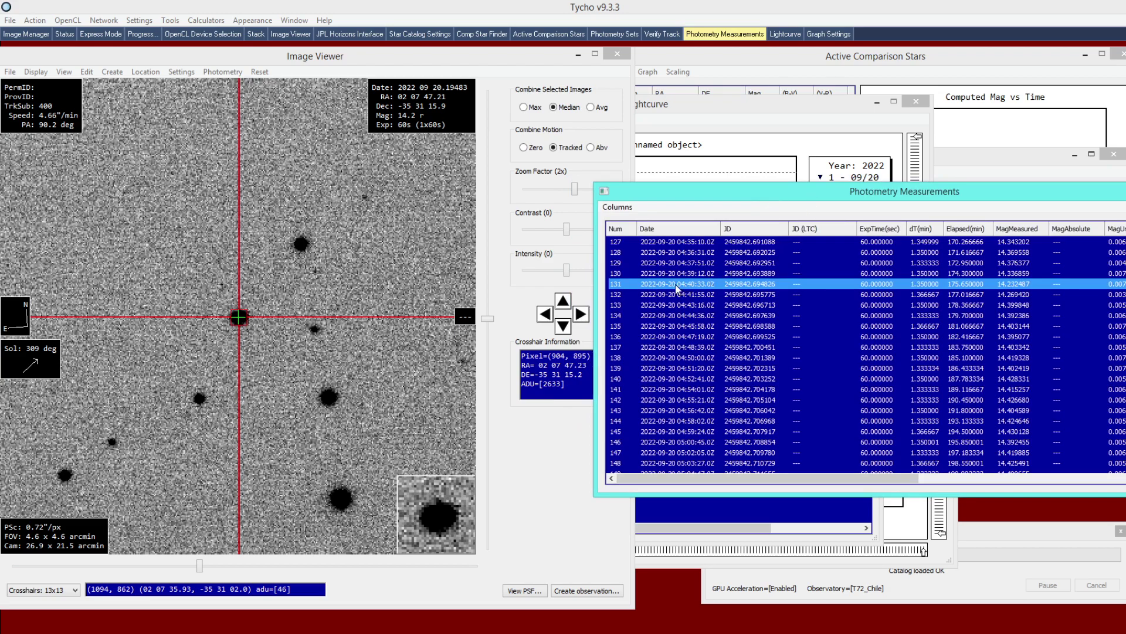
Step: Go back and forth through the measurements around number 131, comparing the images for a star blending with the asteroid
{"action": "key", "text": "Up"}
{"action": "key", "text": "Up"}
{"action": "key", "text": "Down"}
{"action": "key", "text": "Down"}
{"action": "key", "text": "Down"}
{"action": "key", "text": "Down"}
{"action": "key", "text": "Down"}
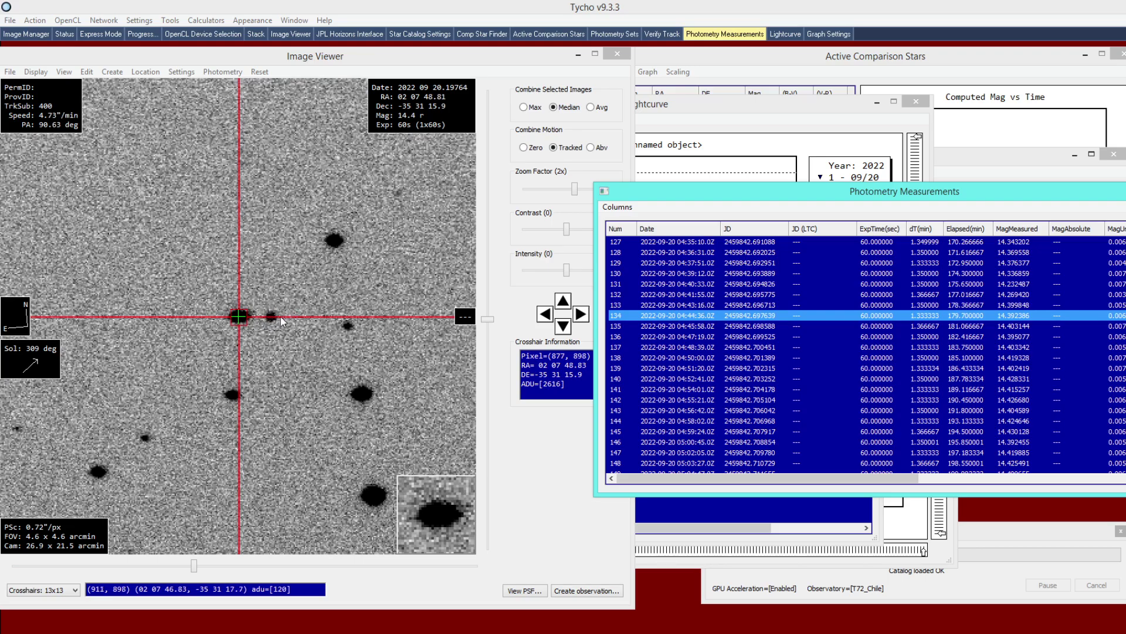
{"action": "key", "text": "Up"}
{"action": "key", "text": "Up"}
{"action": "key", "text": "Up"}
{"action": "key", "text": "Up"}
{"action": "key", "text": "Up"}
{"action": "key", "text": "Up"}
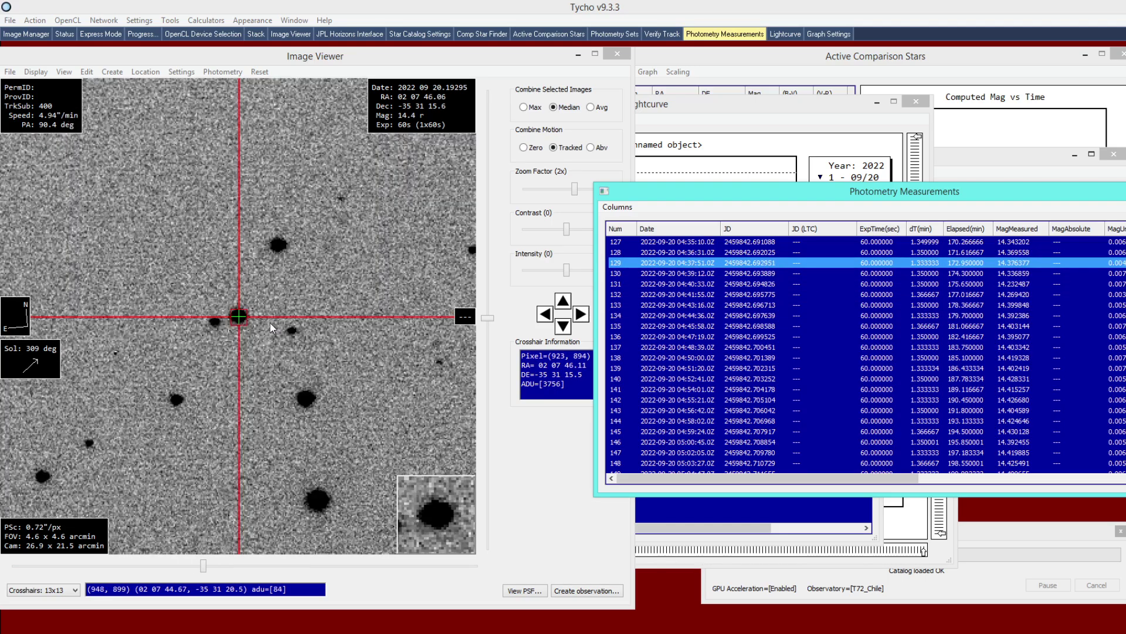
{"action": "key", "text": "Down"}
{"action": "key", "text": "Down"}
{"action": "key", "text": "Down"}
{"action": "key", "text": "Down"}
{"action": "key", "text": "Down"}
{"action": "key", "text": "Down"}
{"action": "key", "text": "Down"}
{"action": "key", "text": "Up"}
{"action": "key", "text": "Up"}
{"action": "key", "text": "Up"}
{"action": "key", "text": "Up"}
{"action": "key", "text": "Up"}
{"action": "key", "text": "Up"}
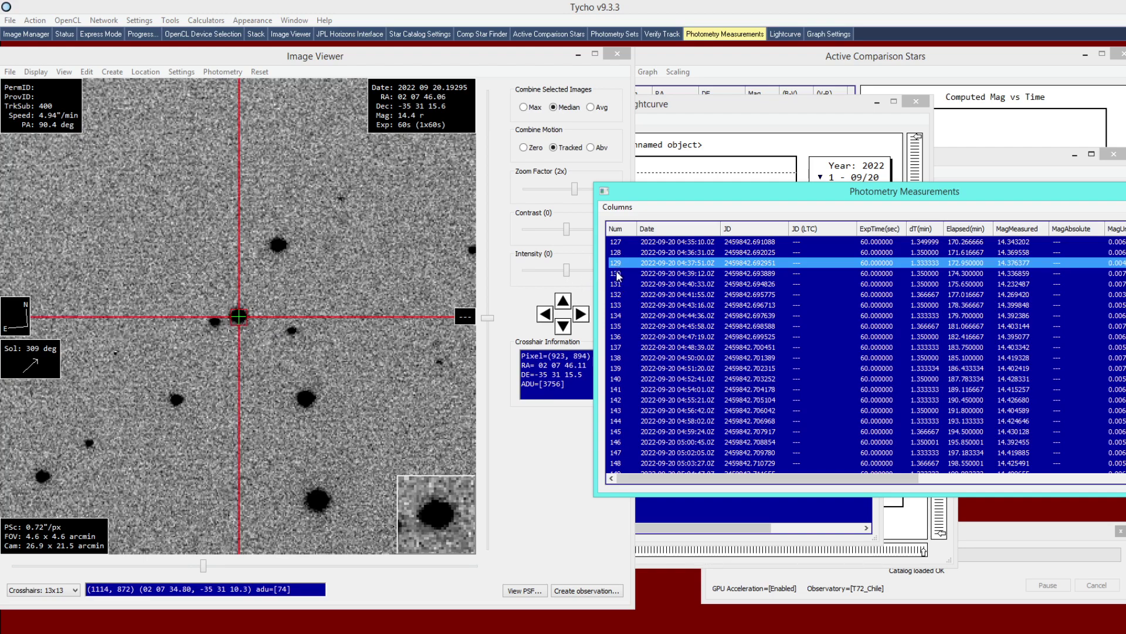
{"action": "key", "text": "Down"}
{"action": "key", "text": "Down"}
{"action": "key", "text": "Down"}
{"action": "key", "text": "Down"}
{"action": "key", "text": "Down"}
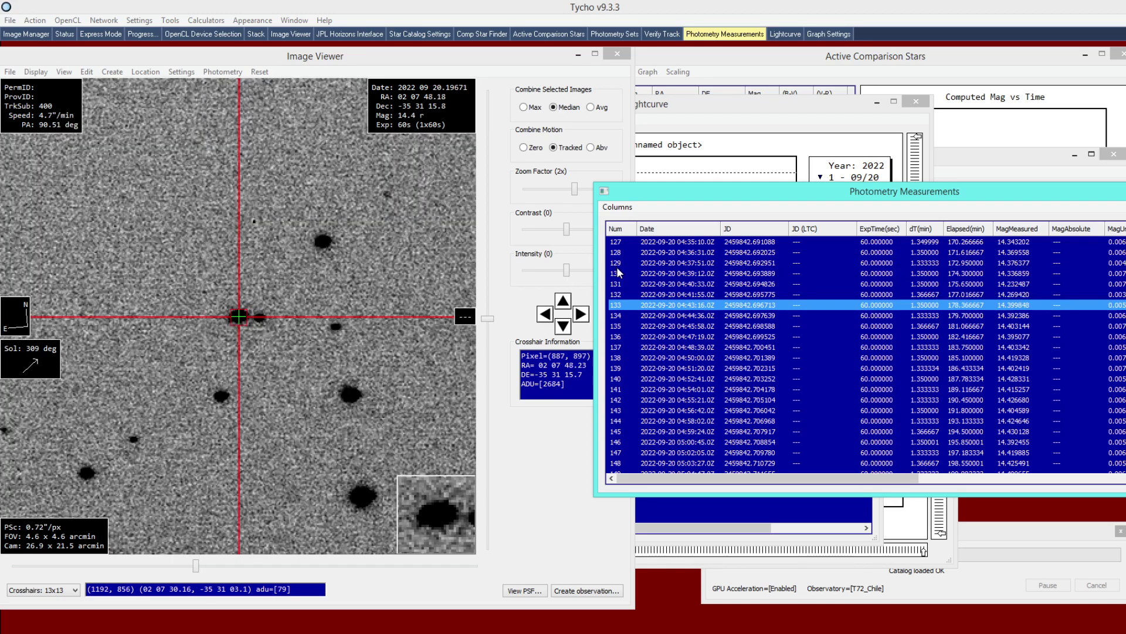
Step: Delete measurements 130 through 133 from the photometry set
{"action": "left_click", "coordinate": [623, 274]}
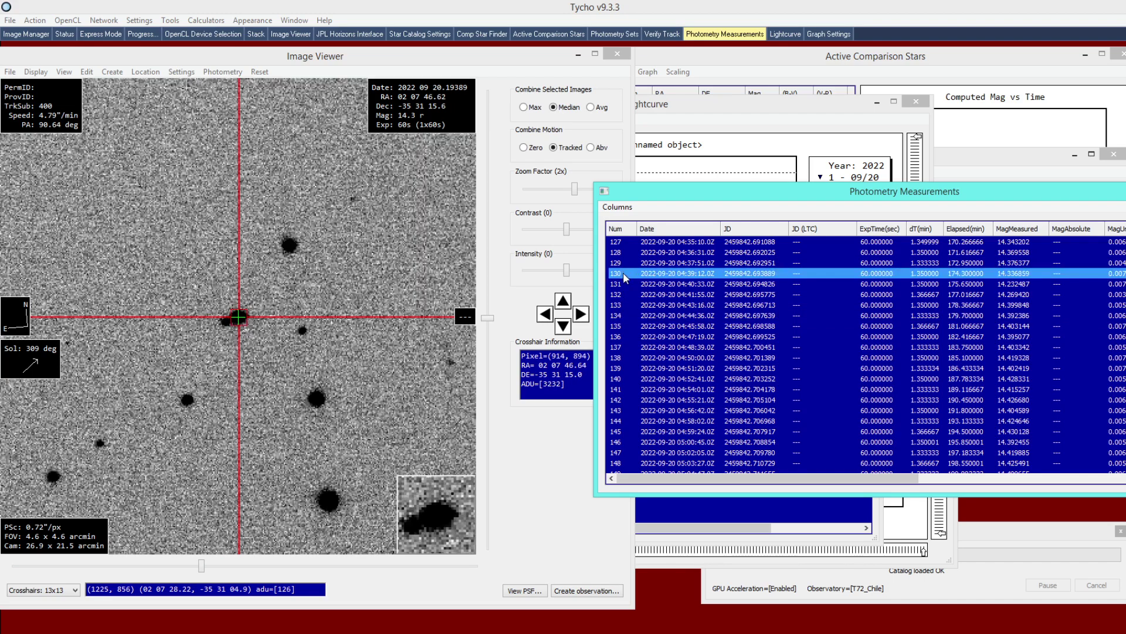
{"action": "left_click", "coordinate": [624, 305], "text": "shift"}
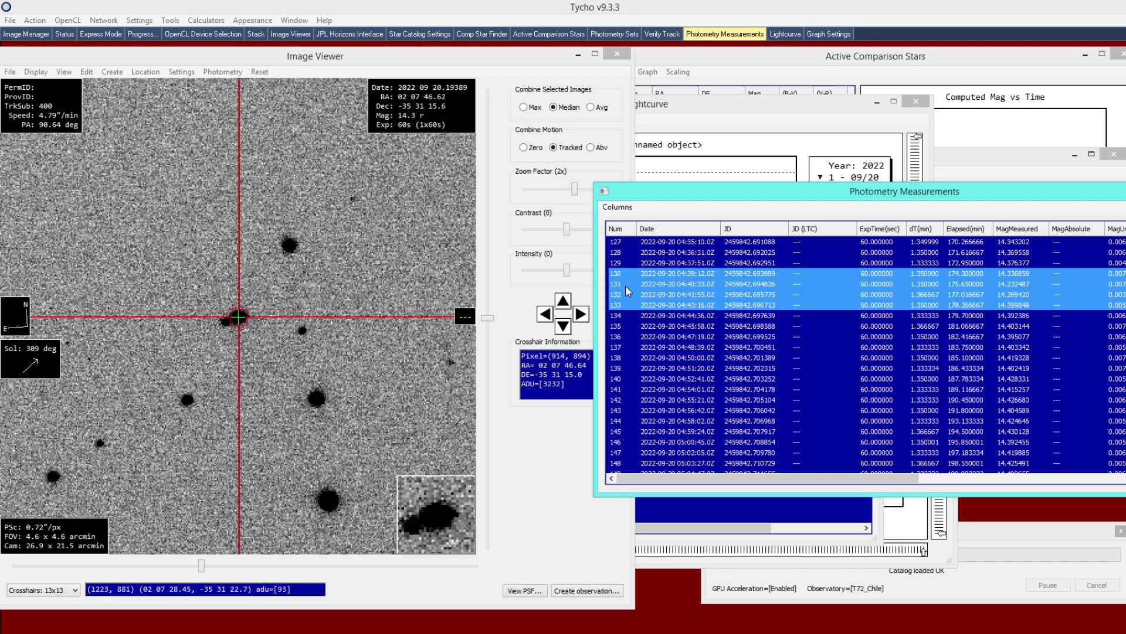
{"action": "right_click", "coordinate": [631, 284]}
{"action": "left_click", "coordinate": [647, 323]}
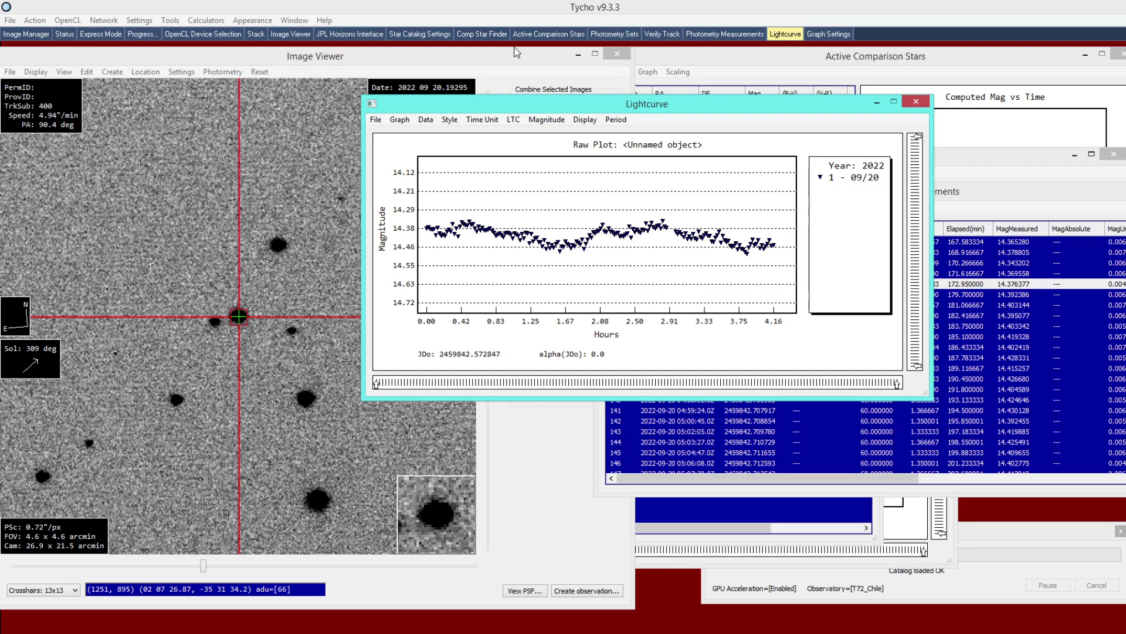
Step: Apply object data to photometry set 1 using number 65803 and name Didymos, taken from the matching catalog object
{"action": "left_click", "coordinate": [618, 38]}
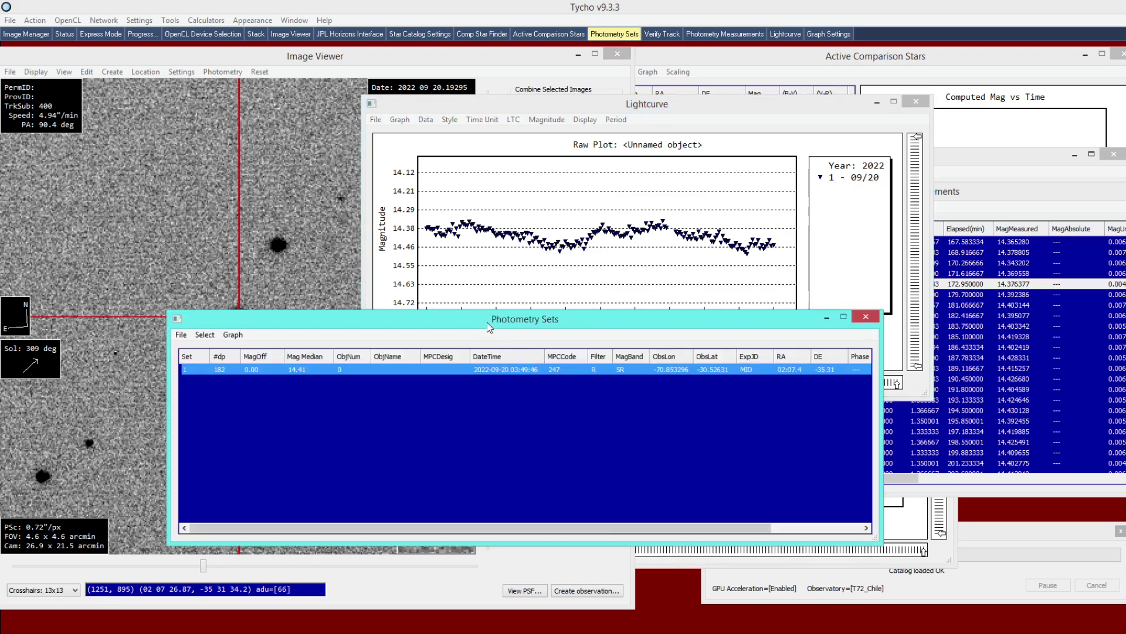
{"action": "left_click_drag", "start_coordinate": [490, 326], "coordinate": [515, 321]}
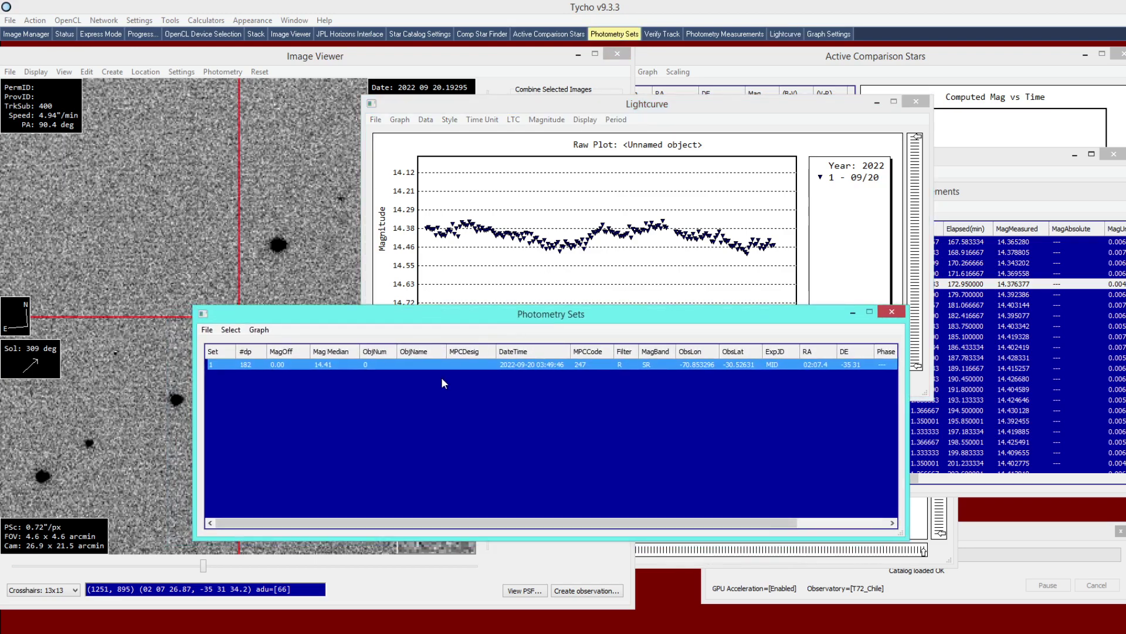
{"action": "right_click", "coordinate": [376, 367]}
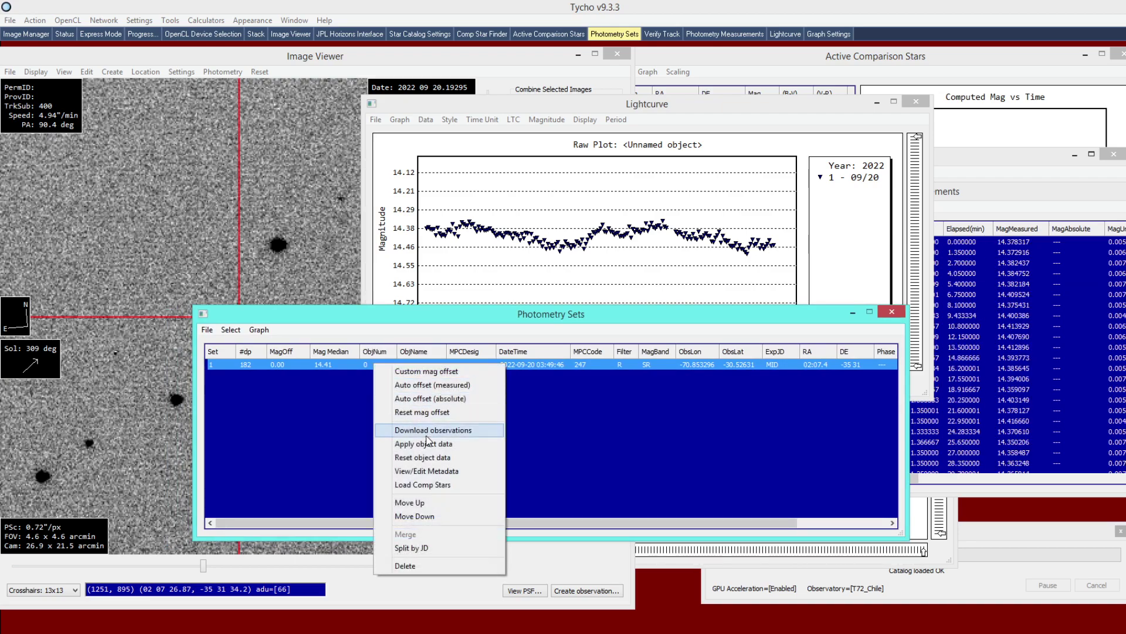
{"action": "left_click", "coordinate": [467, 449]}
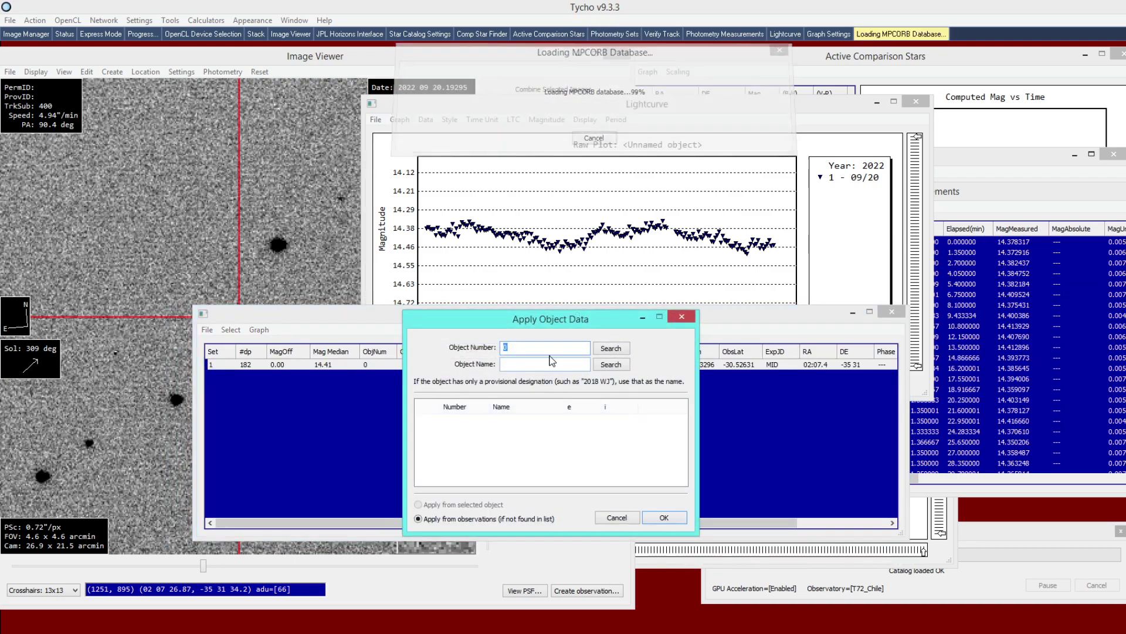
{"action": "type", "text": "65803"}
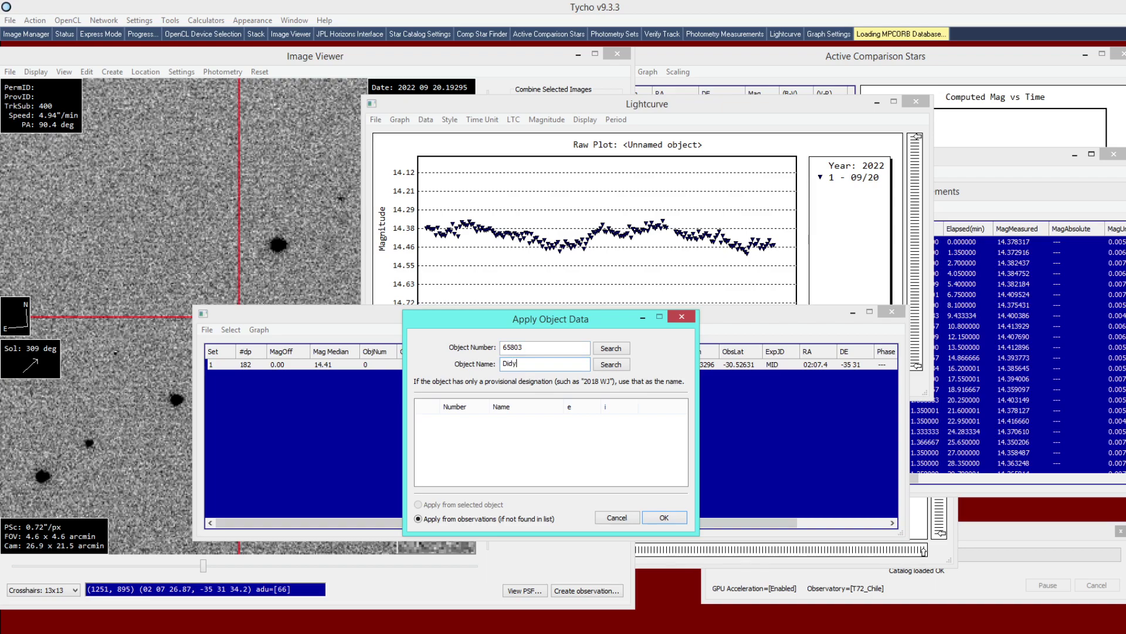
{"action": "left_click", "coordinate": [611, 365]}
{"action": "left_click", "coordinate": [460, 419]}
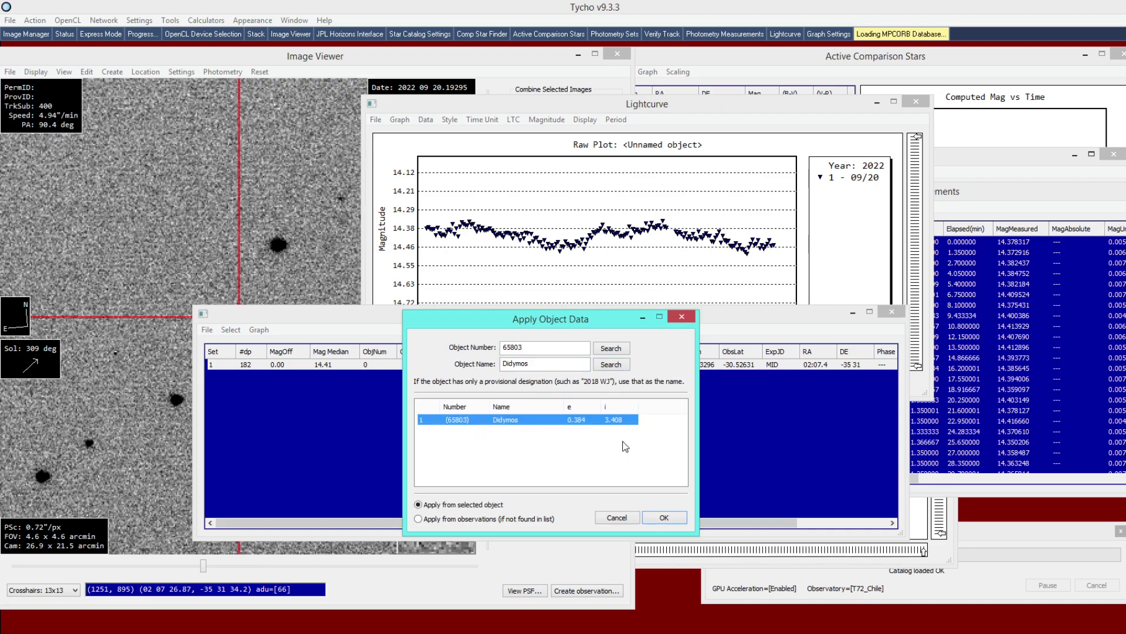
{"action": "left_click", "coordinate": [667, 519]}
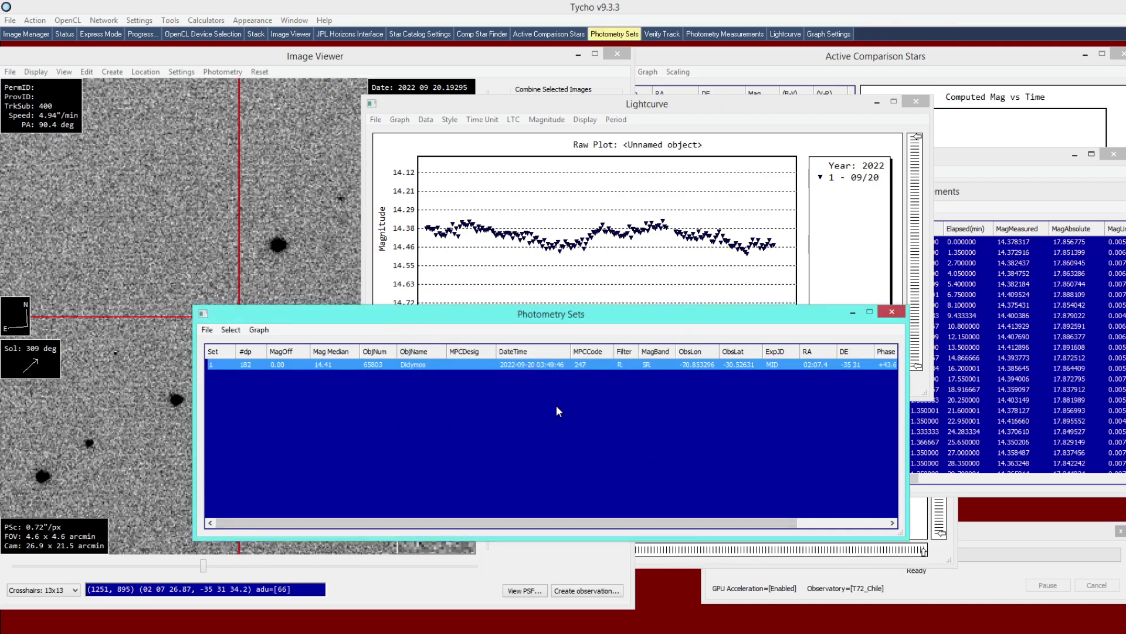
Step: Examine the distance, phase, airmass and position columns of the photometry measurements
{"action": "left_click_drag", "start_coordinate": [754, 320], "coordinate": [615, 339]}
{"action": "left_click_drag", "start_coordinate": [978, 198], "coordinate": [739, 196]}
{"action": "left_click_drag", "start_coordinate": [614, 473], "coordinate": [919, 470]}
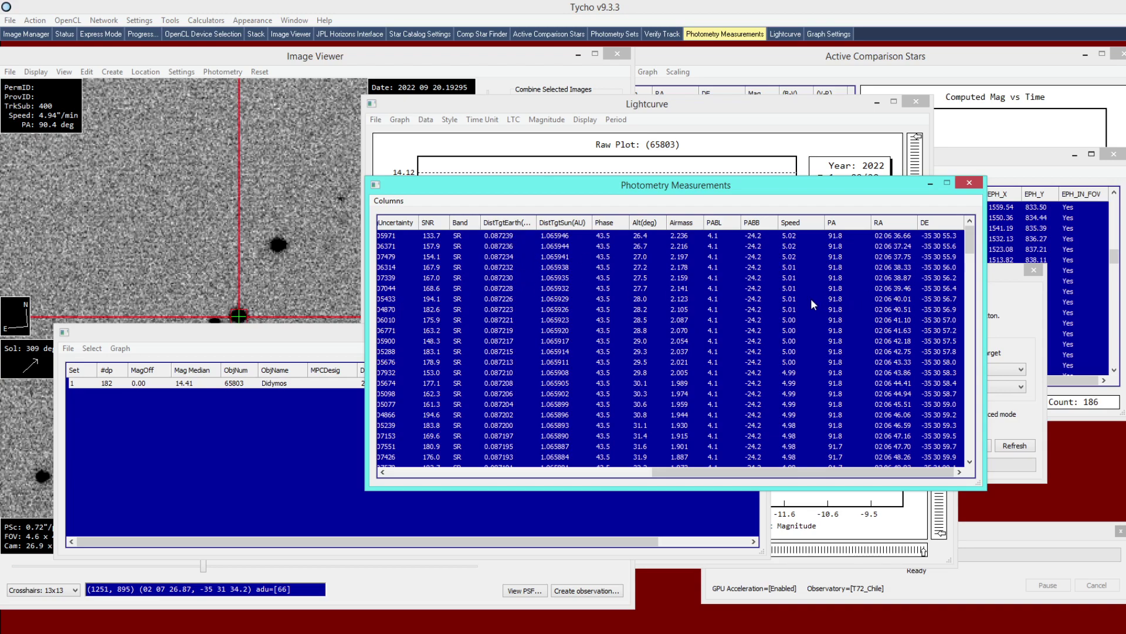
Step: Plot the lightcurve again from the updated photometry set of Didymos
{"action": "left_click_drag", "start_coordinate": [321, 336], "coordinate": [347, 329]}
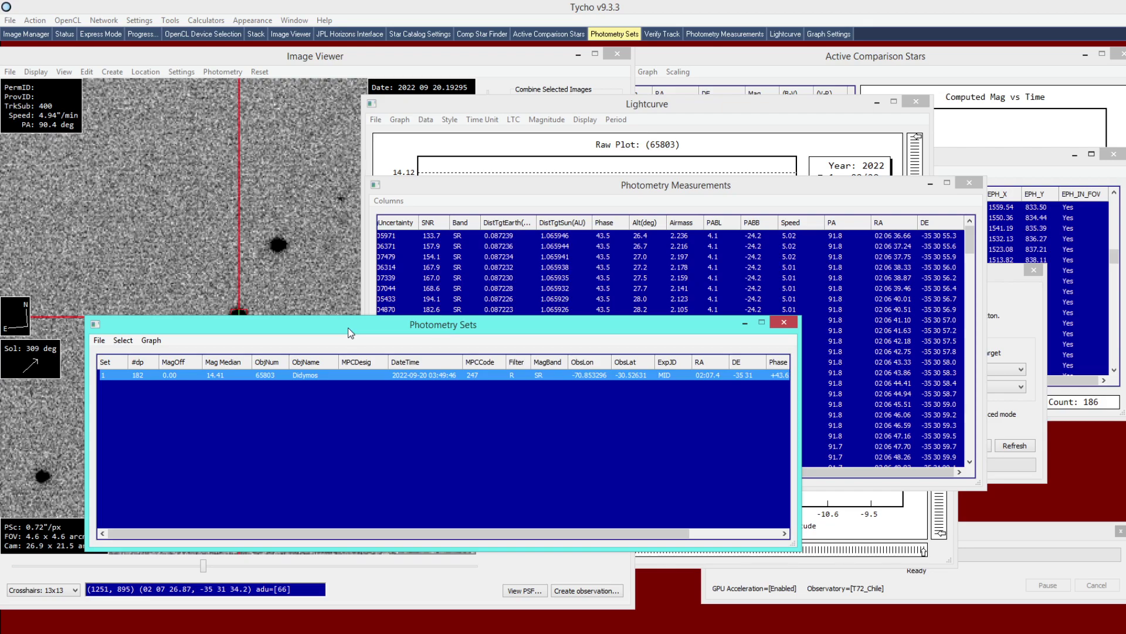
{"action": "left_click", "coordinate": [151, 341]}
{"action": "left_click", "coordinate": [166, 352]}
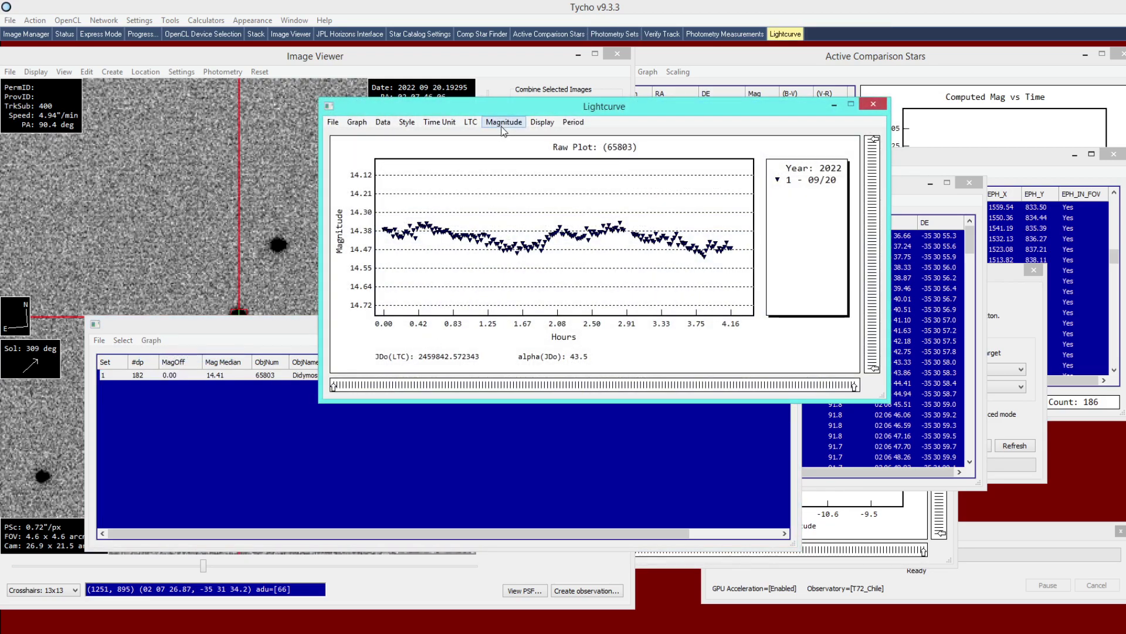
Step: Check the lightcurve's (H-G) magnitude correction and light-time correction options
{"action": "left_click", "coordinate": [503, 123]}
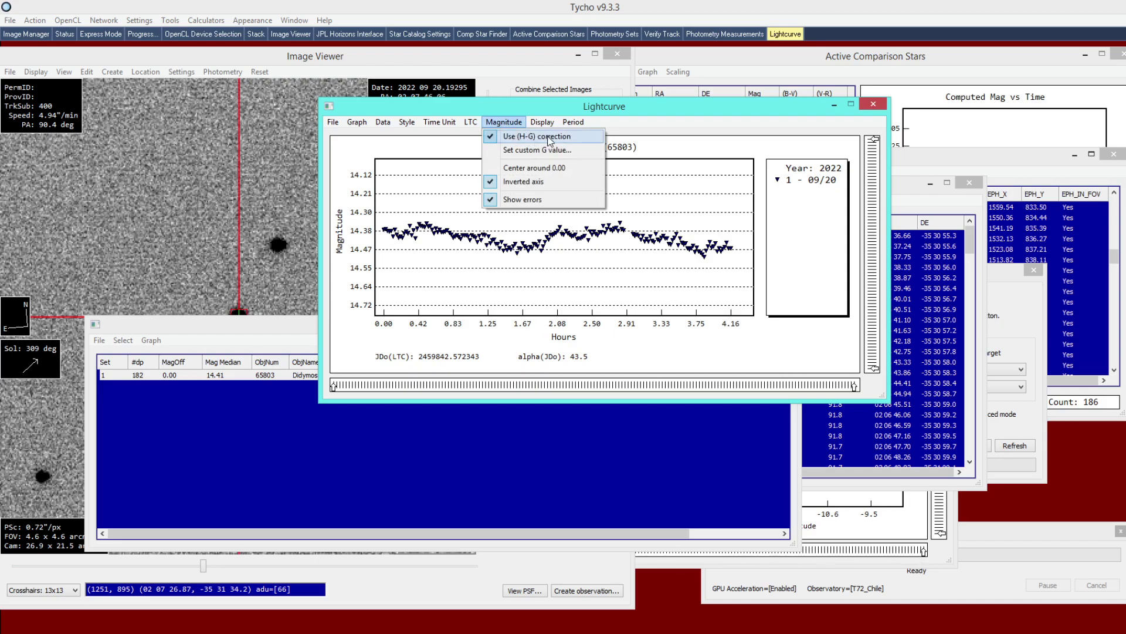
{"action": "left_click", "coordinate": [471, 122]}
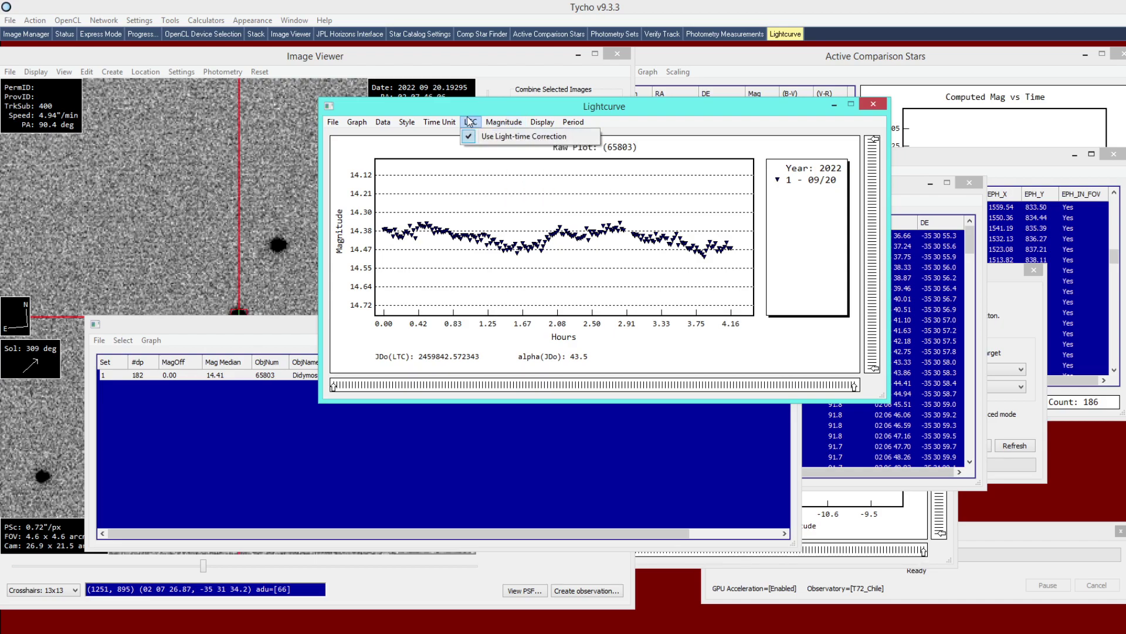
{"action": "left_click", "coordinate": [485, 141]}
Step: Run a period search on the lightcurve from 2.000 to 5.000 hours with 8000 steps and fit order 4
{"action": "left_click_drag", "start_coordinate": [503, 112], "coordinate": [516, 164]}
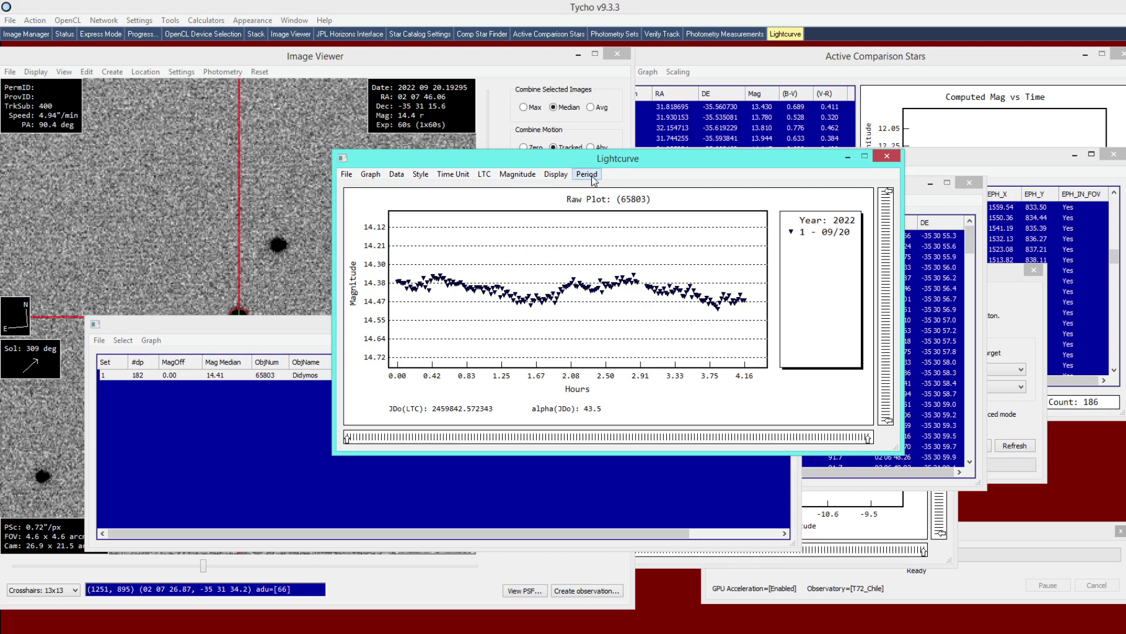
{"action": "left_click", "coordinate": [586, 174]}
{"action": "left_click", "coordinate": [596, 188]}
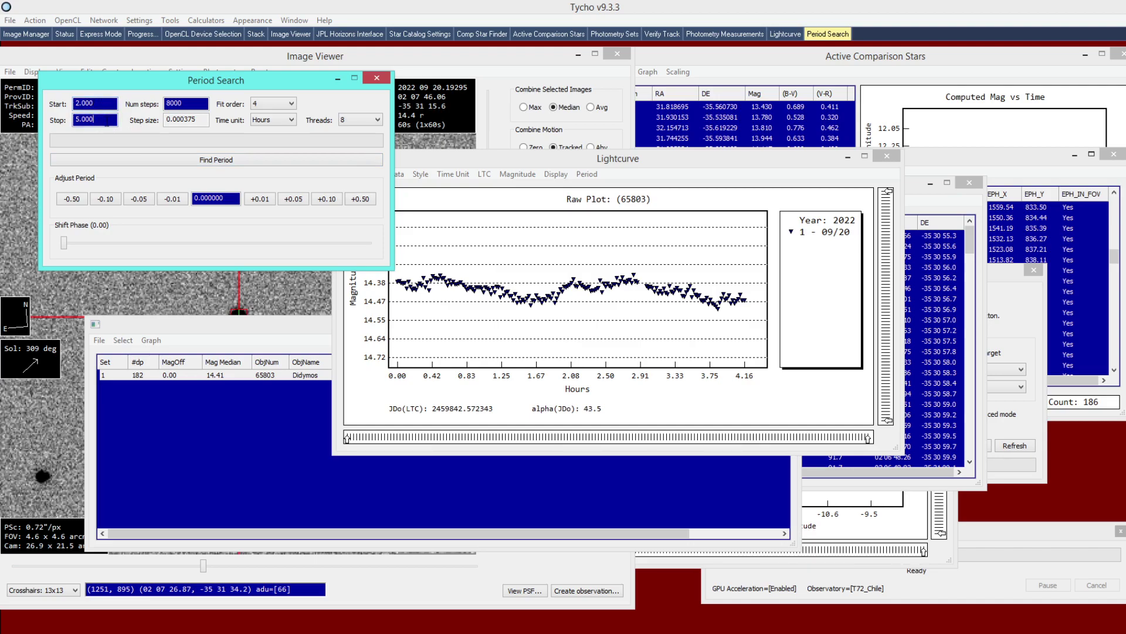
{"action": "left_click", "coordinate": [164, 163]}
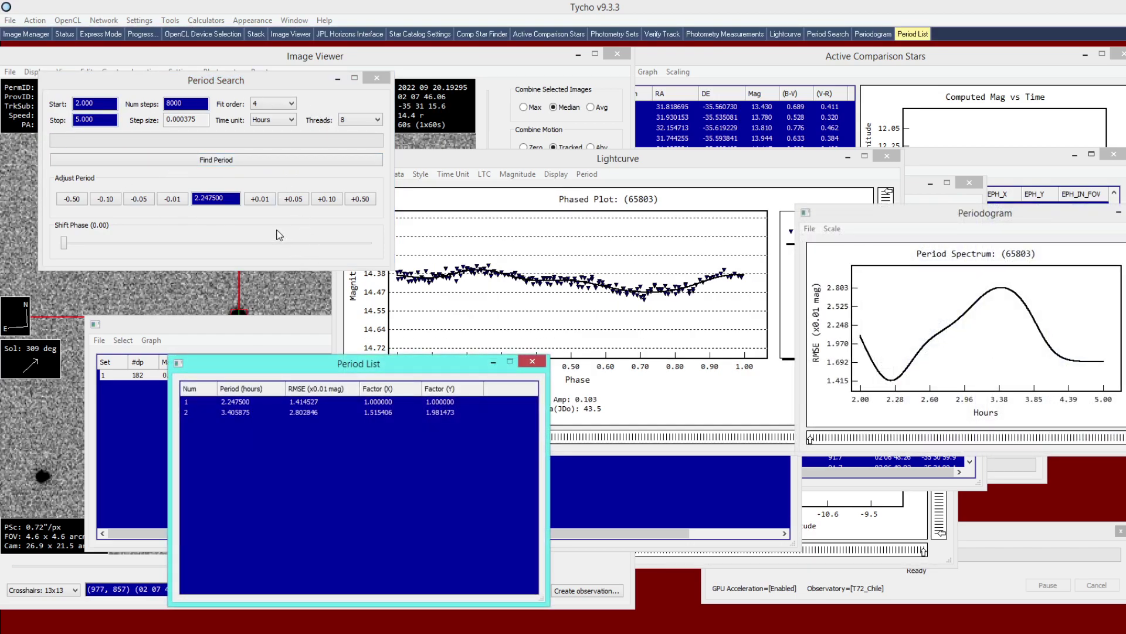
Step: Select the first solution in the period list and bring its phased lightcurve to the front for review
{"action": "left_click_drag", "start_coordinate": [310, 369], "coordinate": [322, 348]}
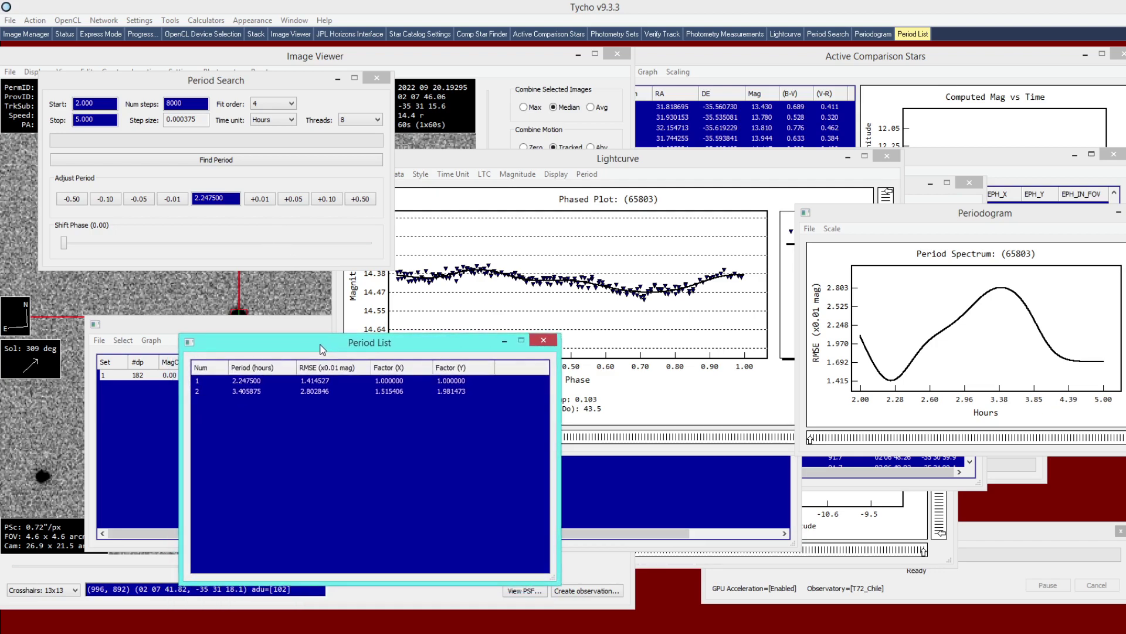
{"action": "left_click", "coordinate": [256, 382]}
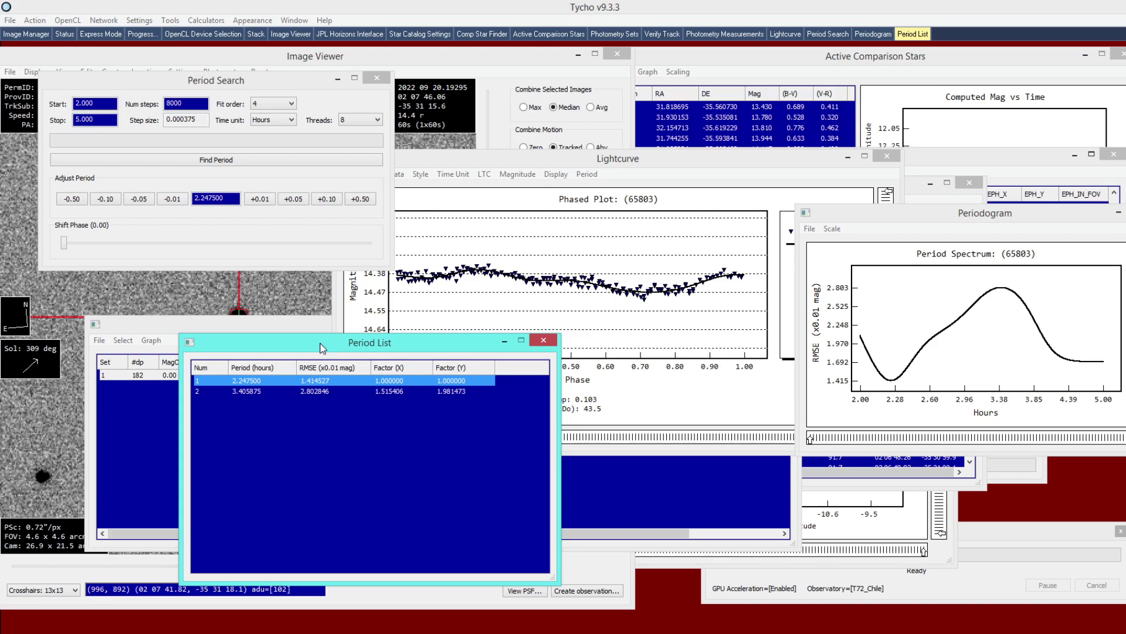
{"action": "left_click_drag", "start_coordinate": [554, 163], "coordinate": [535, 112]}
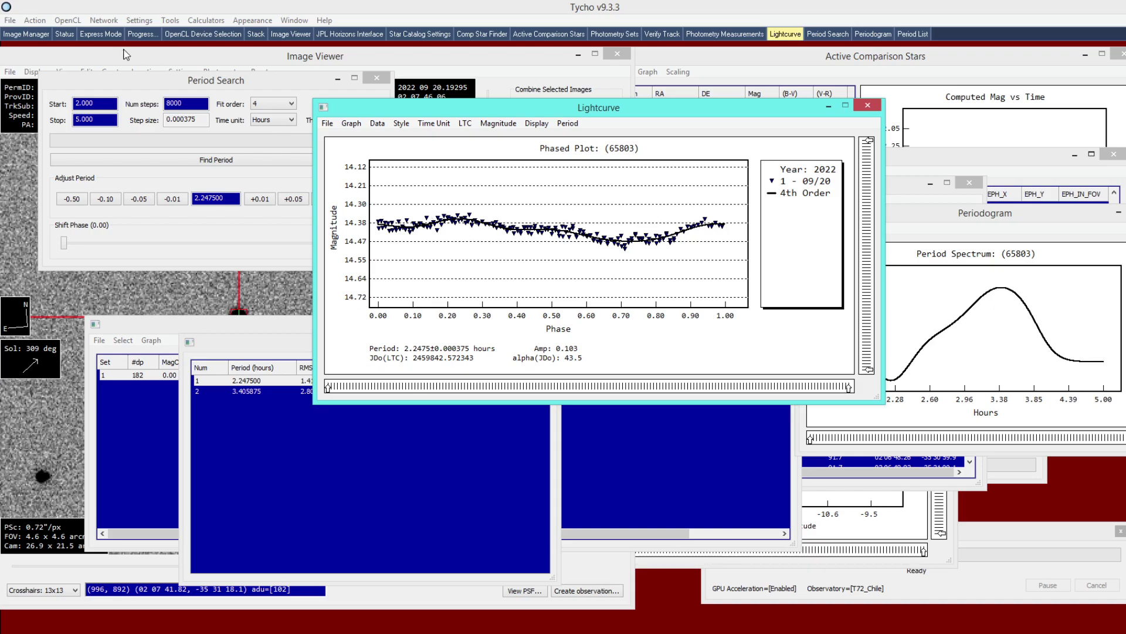
Step: Reset the session and clear the loaded images from the Image Manager
{"action": "left_click", "coordinate": [26, 34]}
{"action": "left_click", "coordinate": [471, 174]}
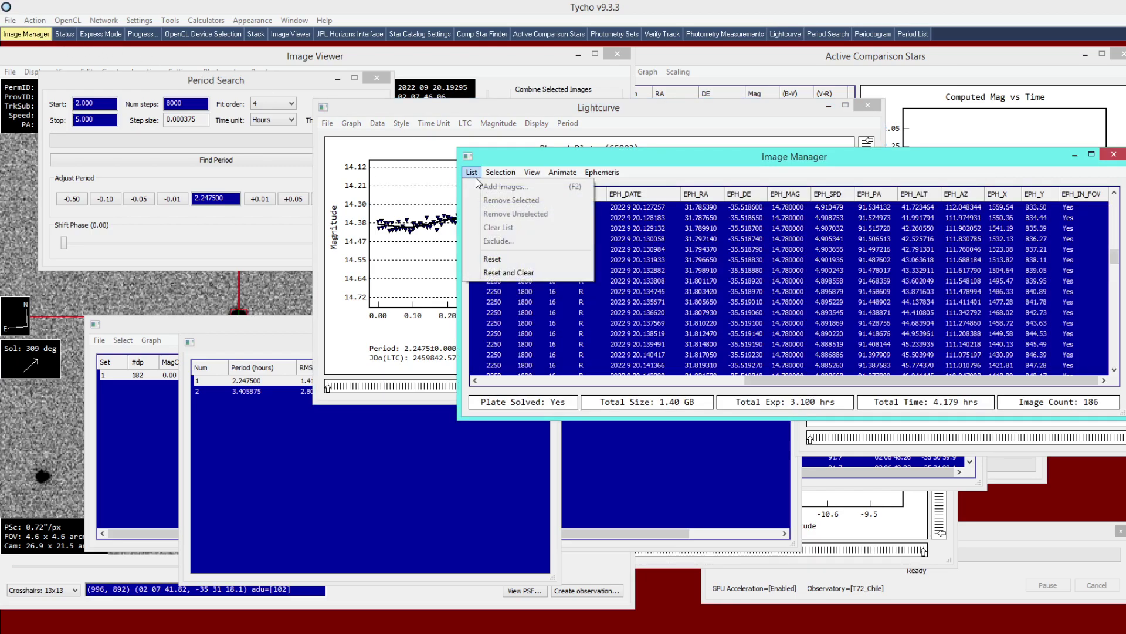
{"action": "left_click", "coordinate": [497, 272]}
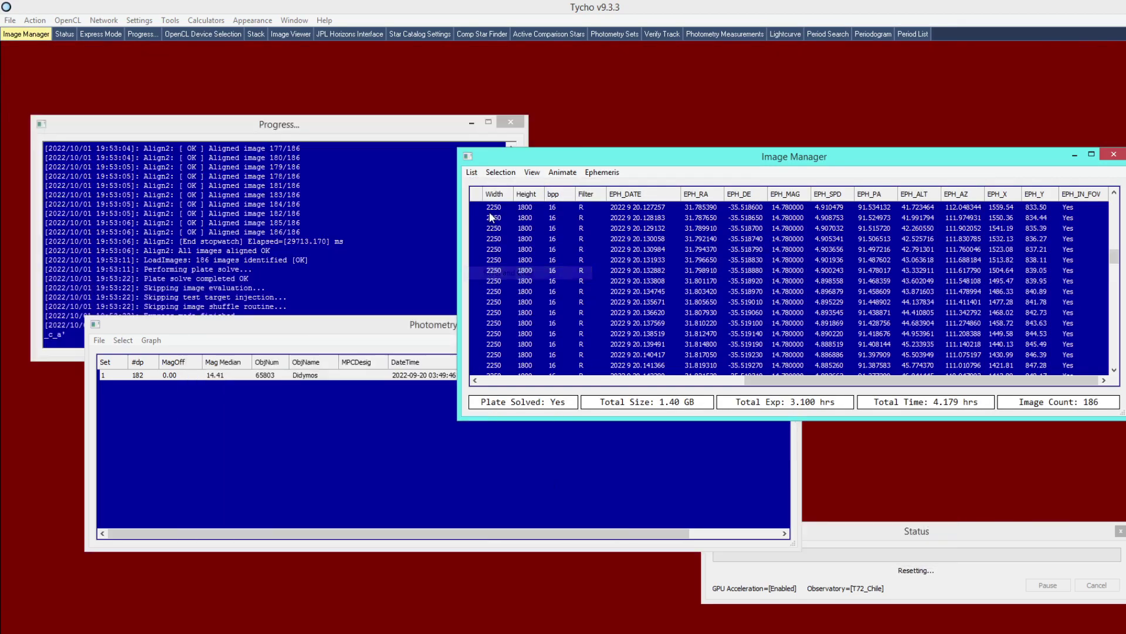
Step: Clear the loaded images and save the Didymos photometry set to the repository as test_65803-1
{"action": "left_click", "coordinate": [472, 172]}
{"action": "left_click", "coordinate": [502, 164]}
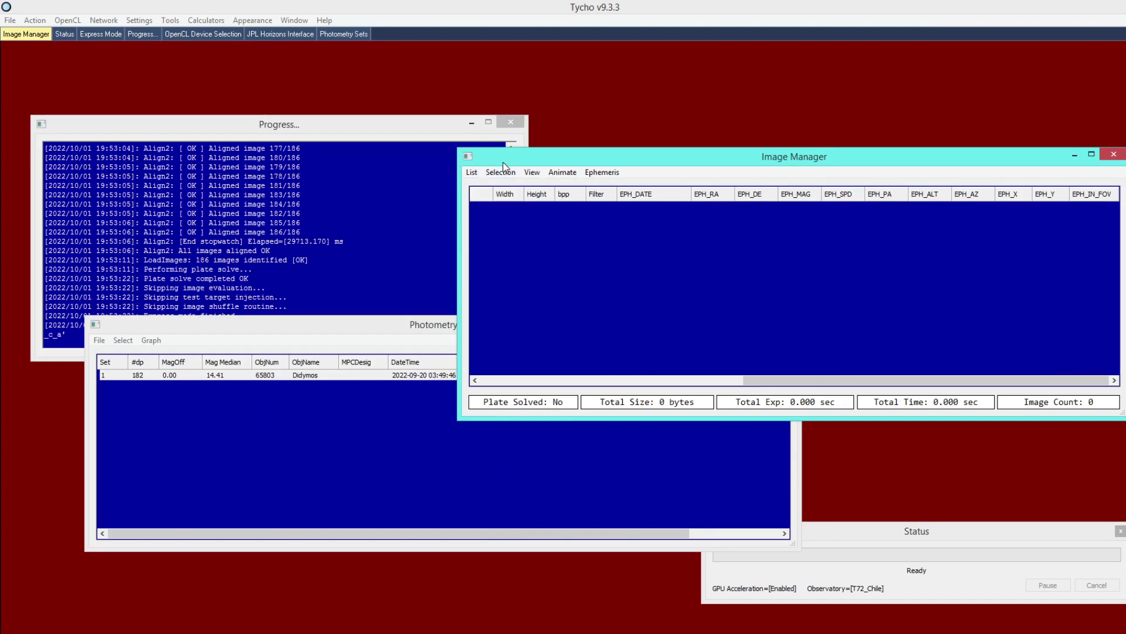
{"action": "left_click", "coordinate": [10, 20]}
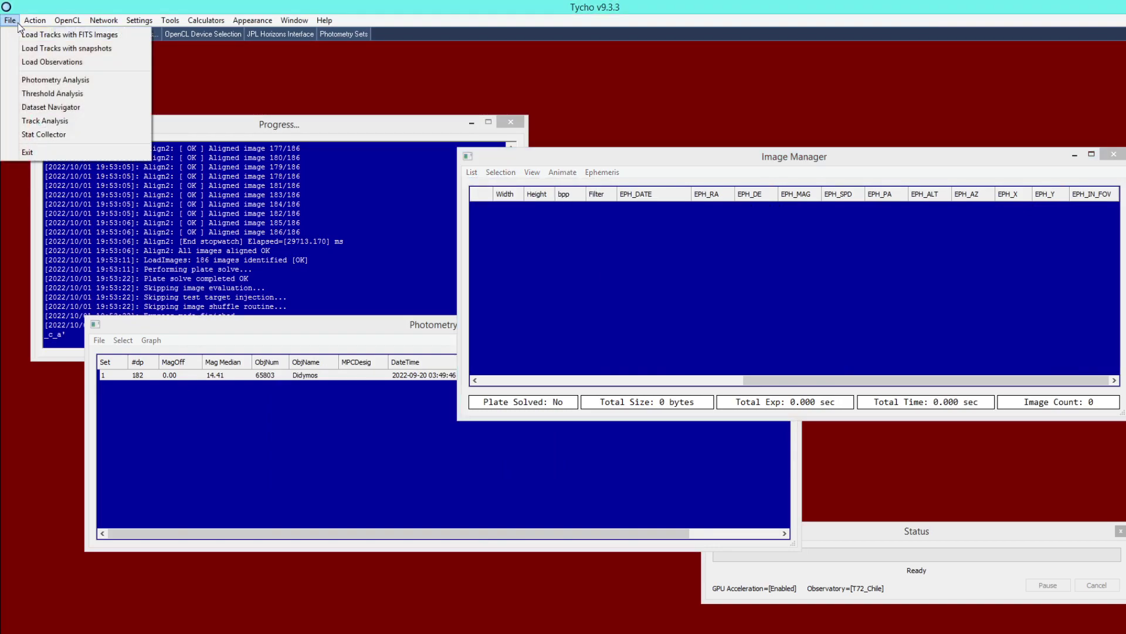
{"action": "left_click", "coordinate": [39, 86]}
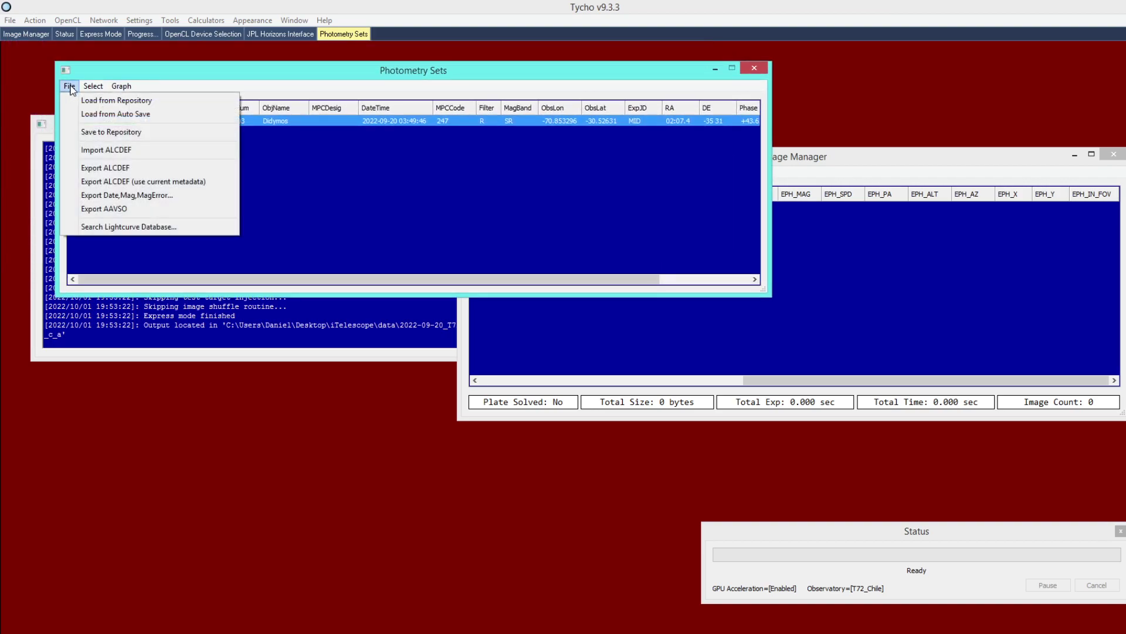
{"action": "left_click", "coordinate": [111, 132]}
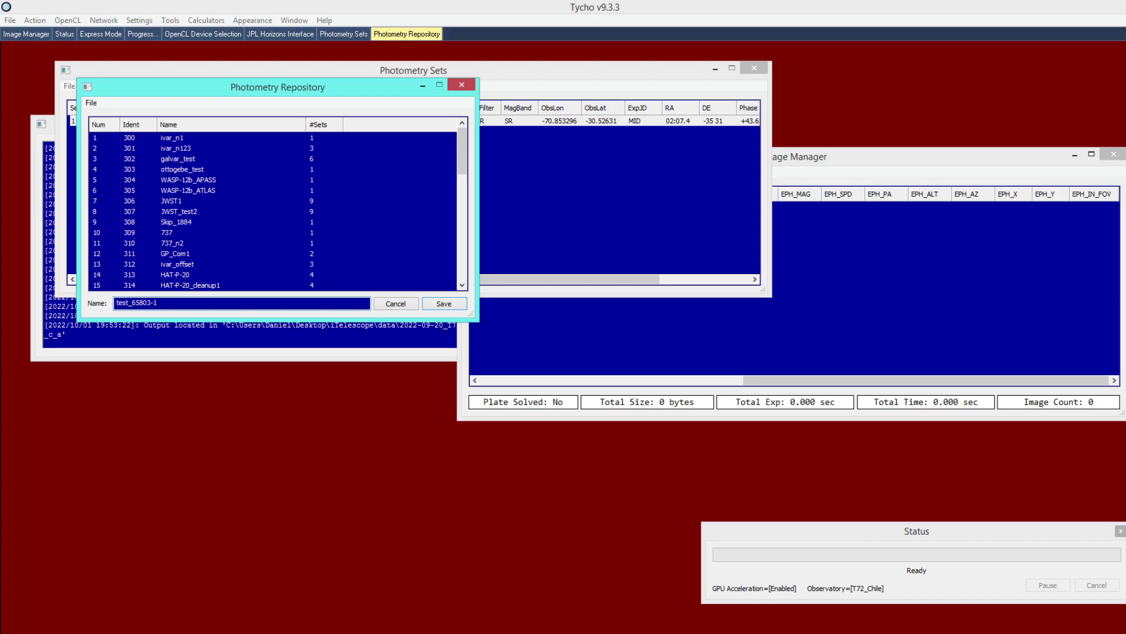
{"action": "left_click", "coordinate": [449, 304]}
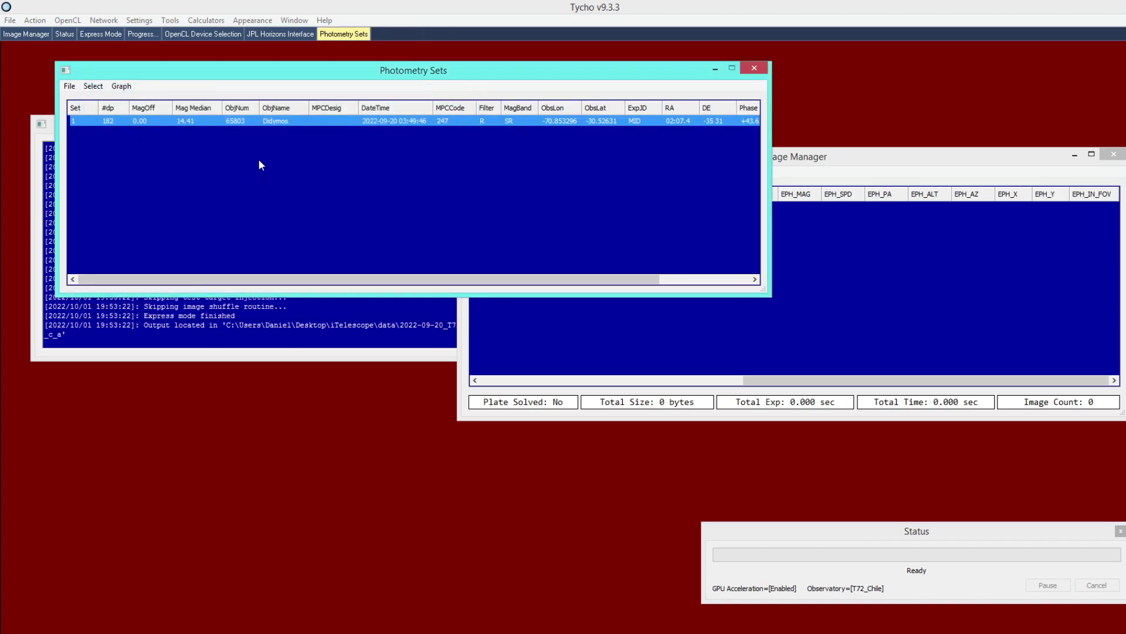
Step: Add all FITS images from the 1_c_a folder of 2022-09-21_T72_D65803 to the Image Manager
{"action": "left_click", "coordinate": [853, 279]}
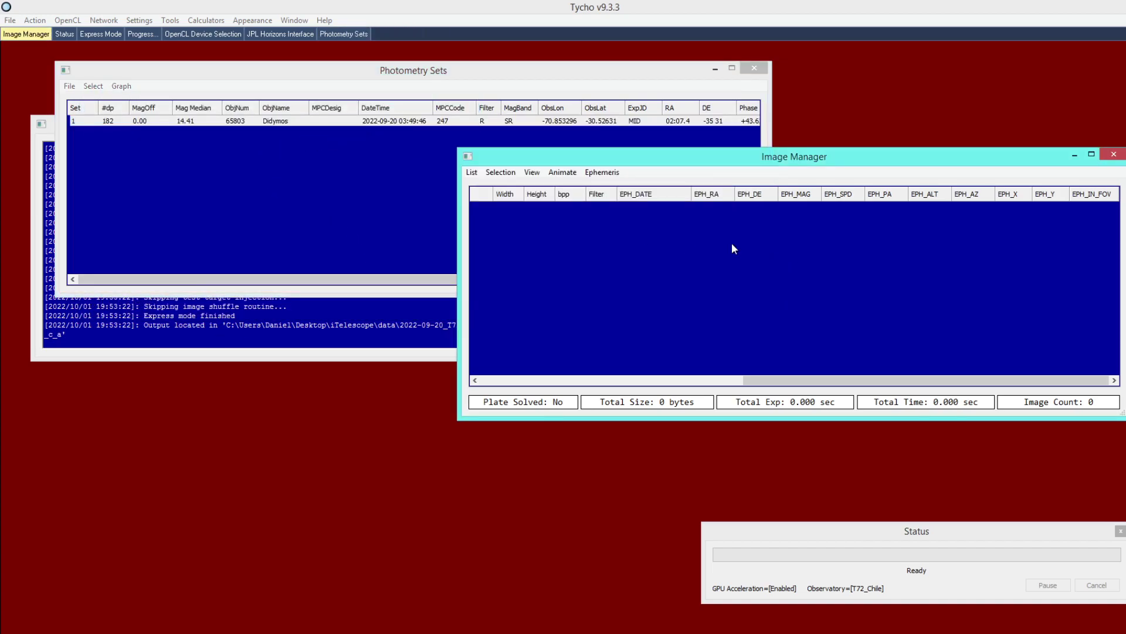
{"action": "left_click", "coordinate": [471, 172]}
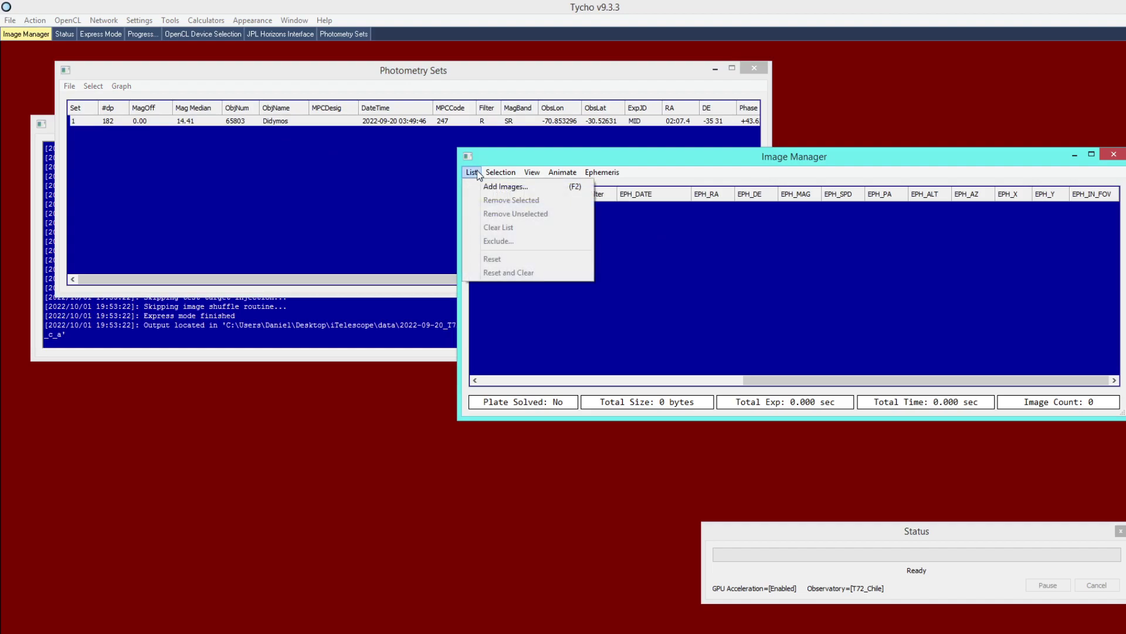
{"action": "left_click", "coordinate": [506, 187]}
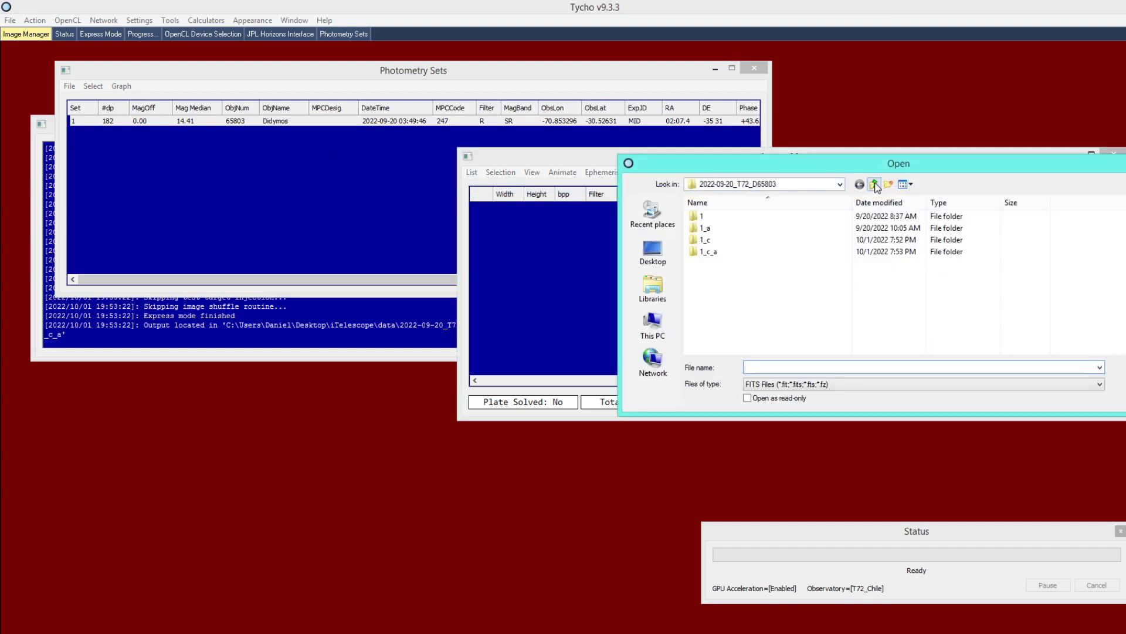
{"action": "left_click", "coordinate": [875, 185]}
{"action": "scroll", "coordinate": [754, 300], "scroll_direction": "down", "scroll_amount": 2}
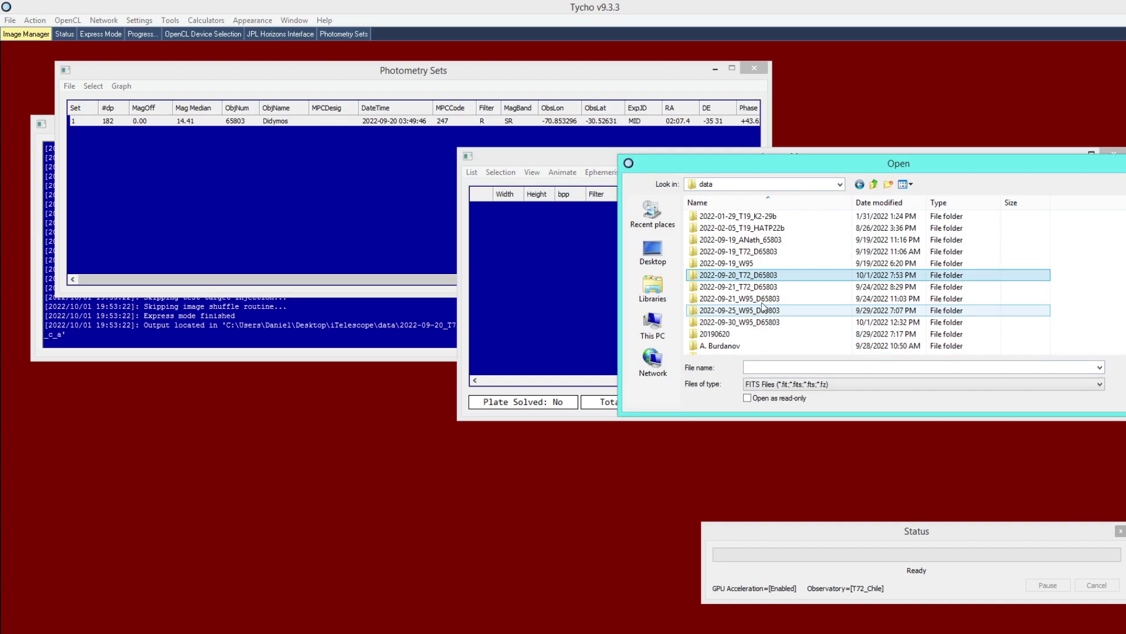
{"action": "double_click", "coordinate": [748, 288]}
{"action": "double_click", "coordinate": [709, 253]}
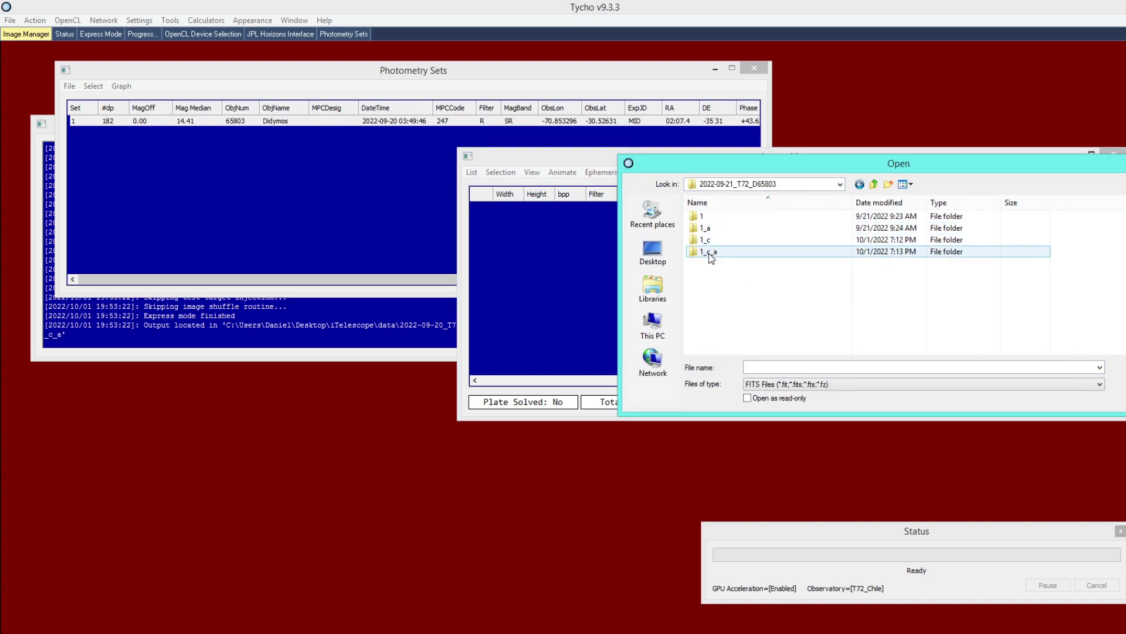
{"action": "key", "text": "ctrl+a"}
{"action": "key", "text": "Return"}
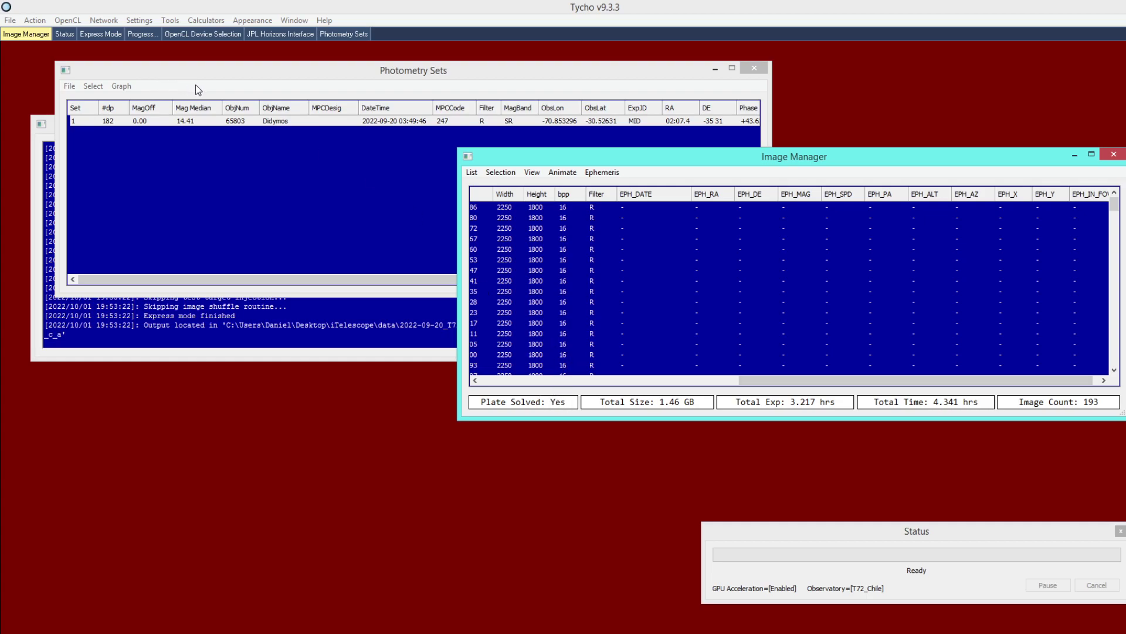
Step: Attach the JPL Horizons ephemeris for object 65803 to the loaded images
{"action": "left_click", "coordinate": [602, 172]}
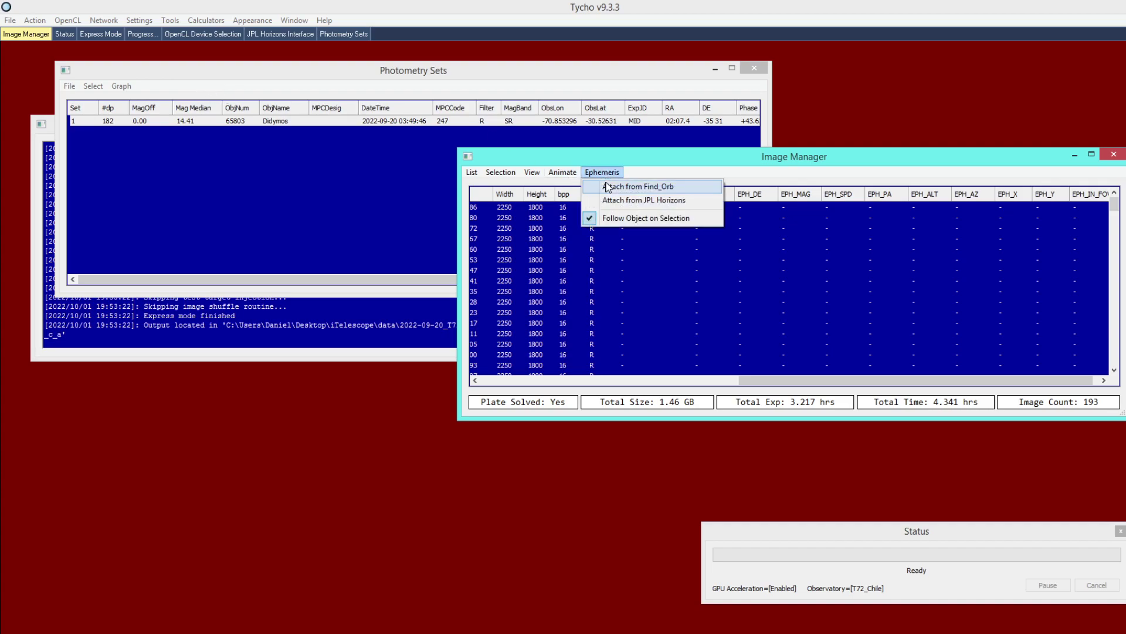
{"action": "left_click", "coordinate": [621, 200]}
{"action": "left_click", "coordinate": [127, 117]}
{"action": "left_click", "coordinate": [170, 130]}
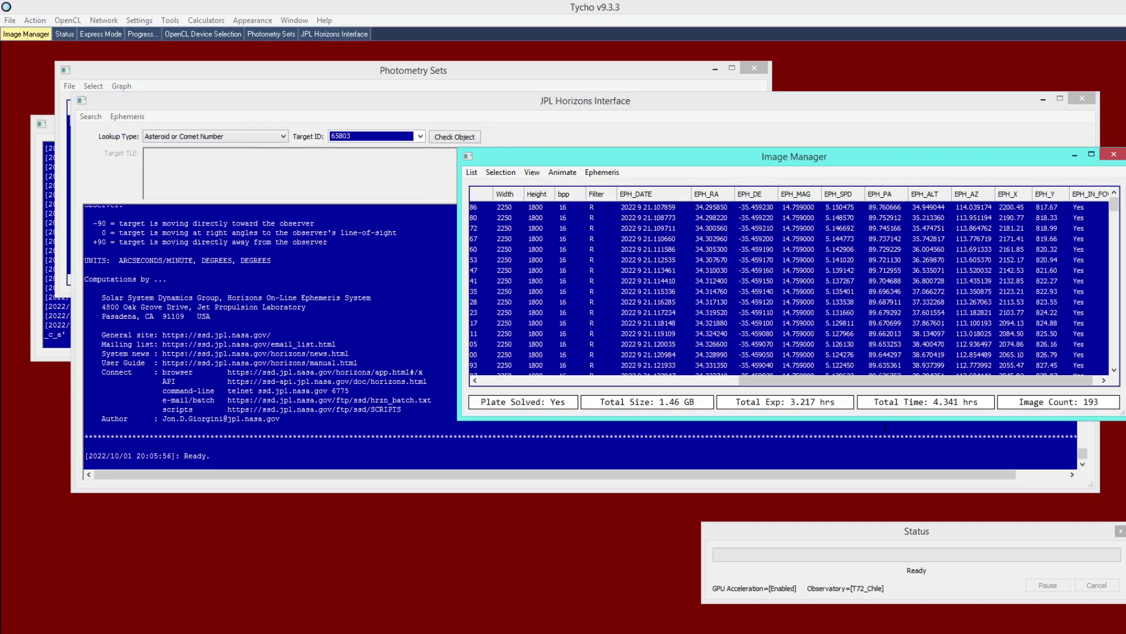
{"action": "left_click_drag", "start_coordinate": [844, 381], "coordinate": [875, 381]}
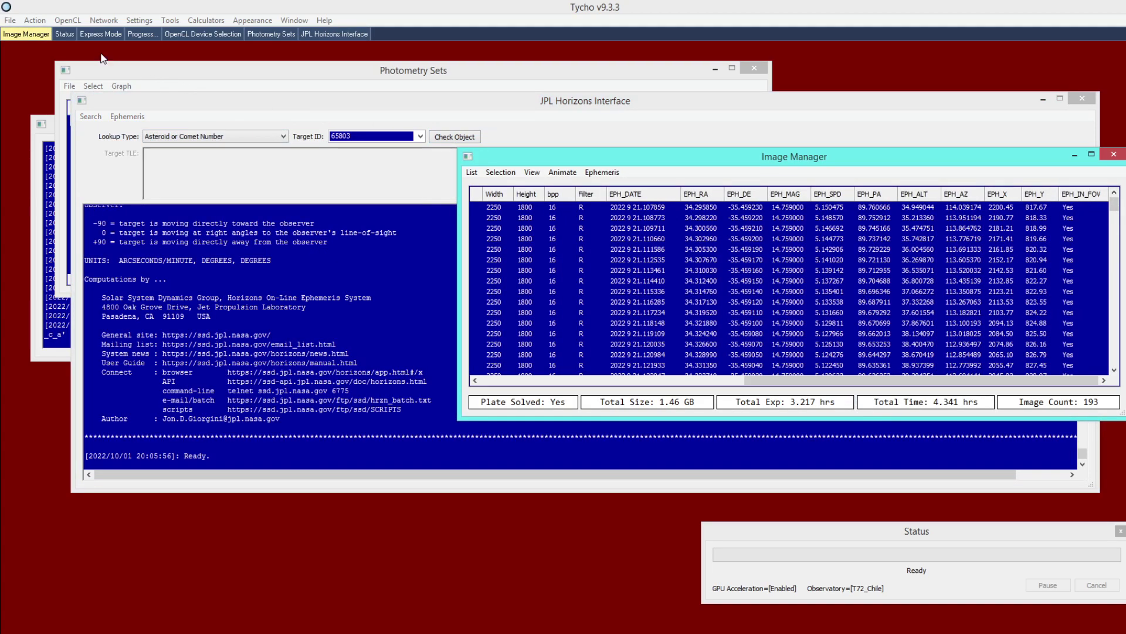
Step: Open the loaded image set in the Image Viewer with the whole frame in view
{"action": "left_click", "coordinate": [37, 21]}
{"action": "left_click", "coordinate": [46, 31]}
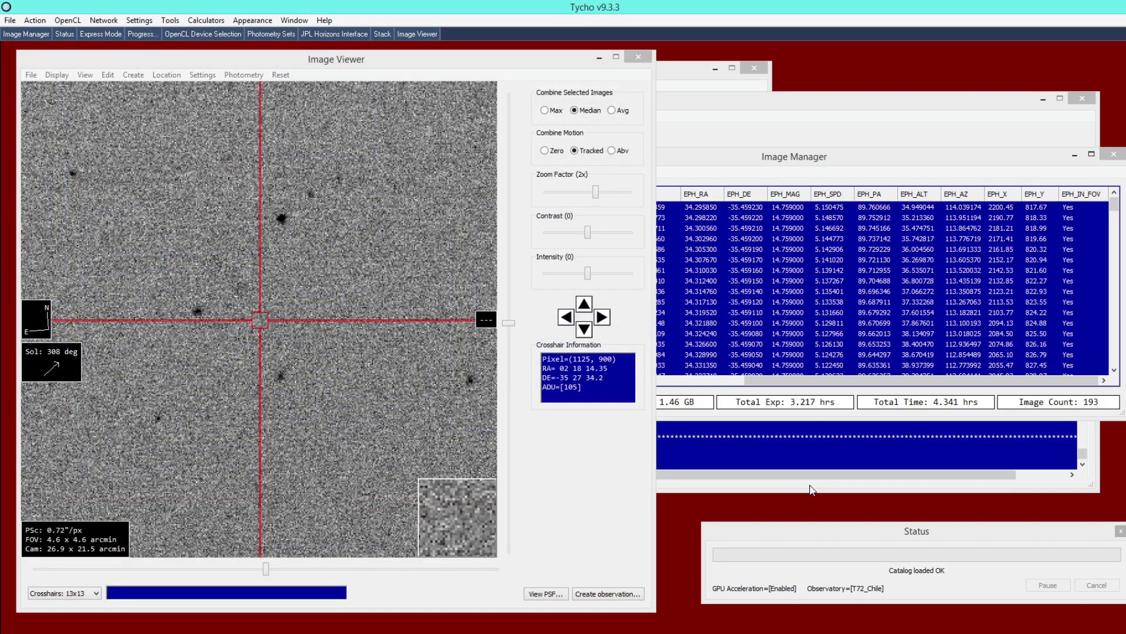
{"action": "left_click", "coordinate": [373, 332]}
{"action": "scroll", "coordinate": [378, 334], "scroll_direction": "down", "scroll_amount": 1}
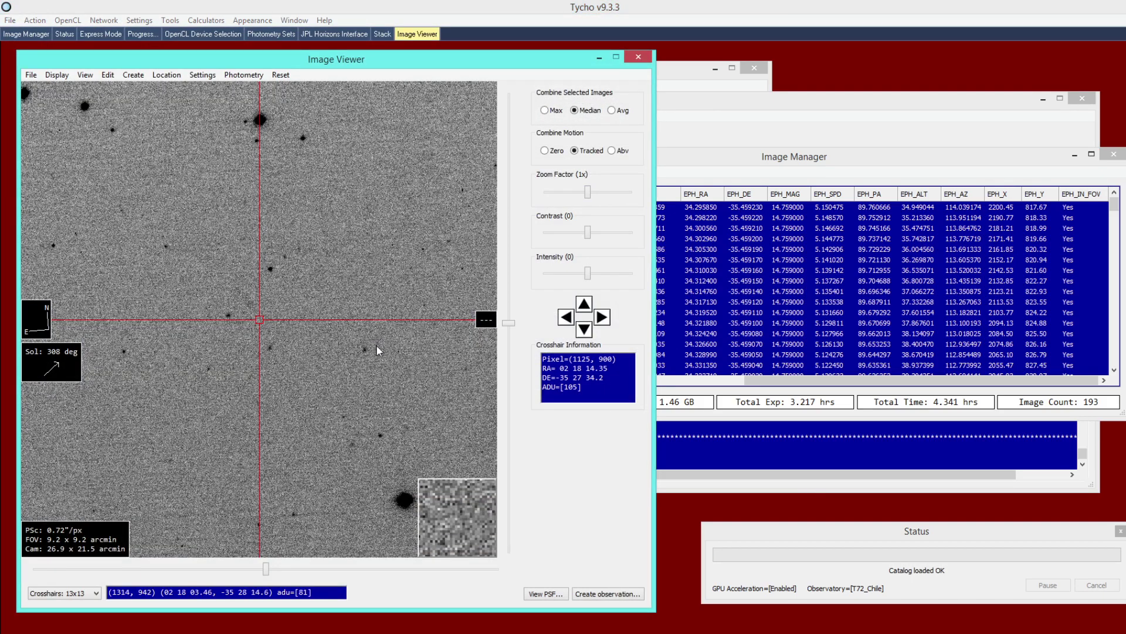
{"action": "scroll", "coordinate": [347, 337], "scroll_direction": "down", "scroll_amount": 1}
{"action": "scroll", "coordinate": [347, 335], "scroll_direction": "down", "scroll_amount": 1}
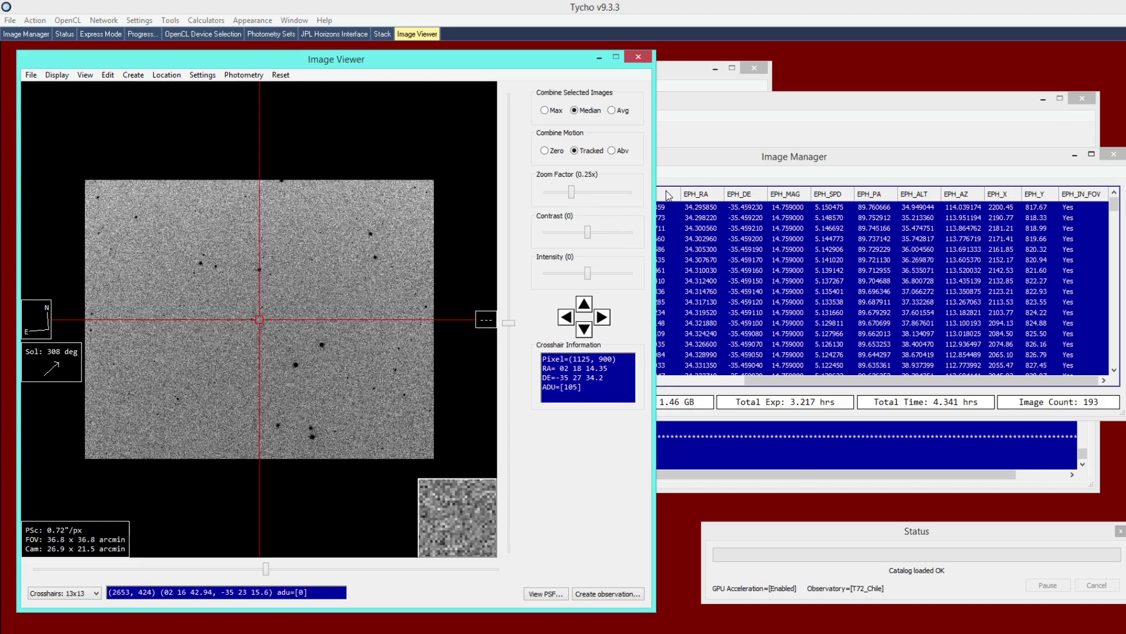
Step: Examine the asteroid's position in several frames of the image list to check the ephemeris tracking
{"action": "left_click", "coordinate": [700, 270]}
{"action": "left_click", "coordinate": [674, 320]}
{"action": "scroll", "coordinate": [643, 315], "scroll_direction": "down", "scroll_amount": 5}
{"action": "left_click", "coordinate": [635, 309]}
{"action": "scroll", "coordinate": [636, 309], "scroll_direction": "down", "scroll_amount": 2}
{"action": "left_click", "coordinate": [634, 307]}
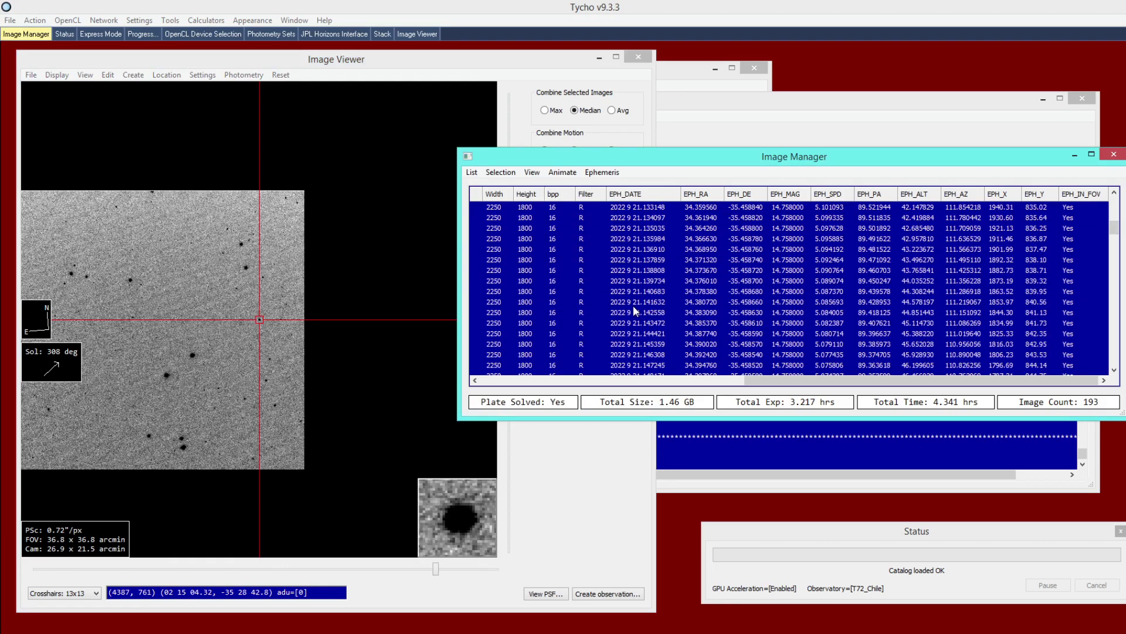
{"action": "scroll", "coordinate": [632, 305], "scroll_direction": "down", "scroll_amount": 5}
{"action": "left_click", "coordinate": [633, 303]}
{"action": "scroll", "coordinate": [633, 305], "scroll_direction": "down", "scroll_amount": 3}
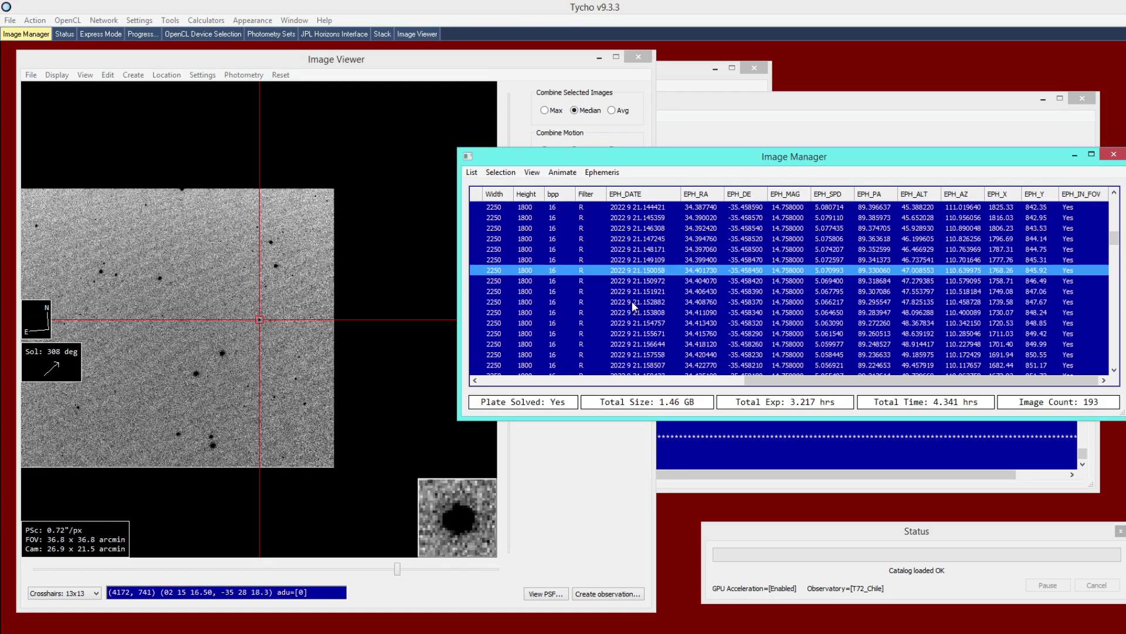
{"action": "left_click", "coordinate": [632, 301]}
Step: Animate the image sequence at 50 ms and stop on the frame dated 2022 9 21.151921
{"action": "left_click", "coordinate": [560, 173]}
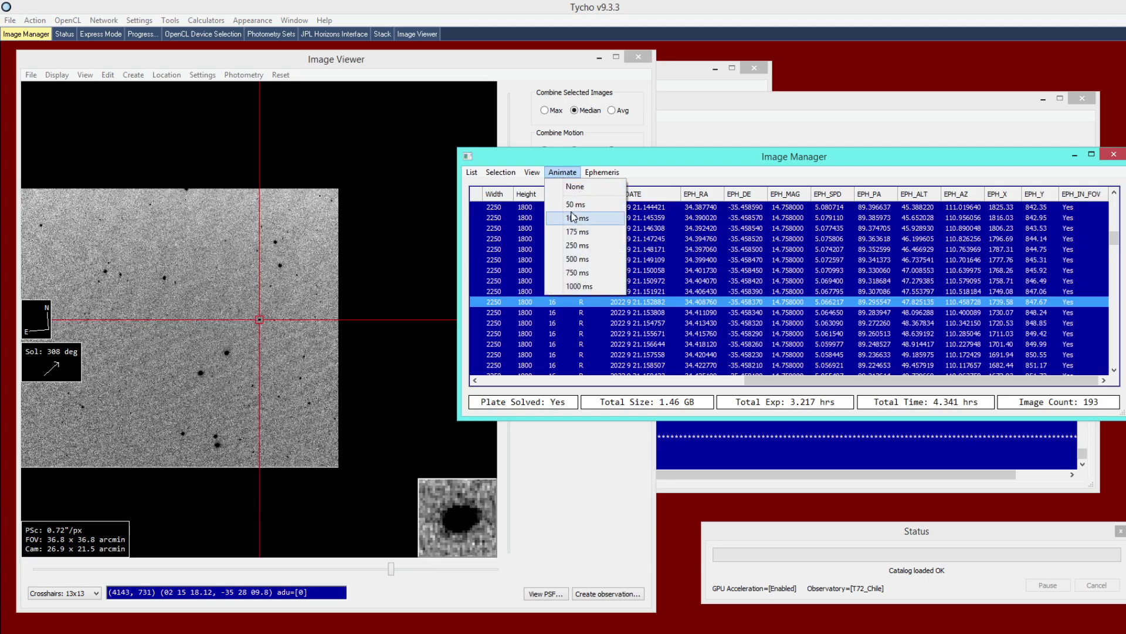
{"action": "left_click", "coordinate": [565, 204]}
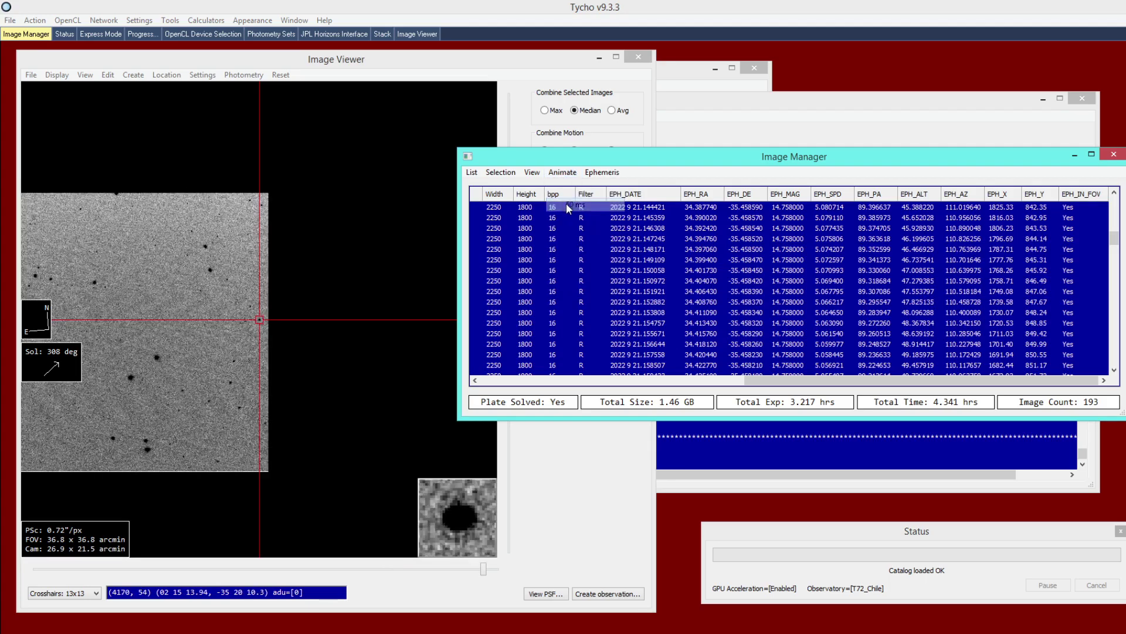
{"action": "left_click", "coordinate": [565, 292]}
Step: Set the circular target aperture's radius to 8.9 around Didymos and close the aperture settings
{"action": "left_click", "coordinate": [278, 60]}
{"action": "scroll", "coordinate": [289, 183], "scroll_direction": "up", "scroll_amount": 2}
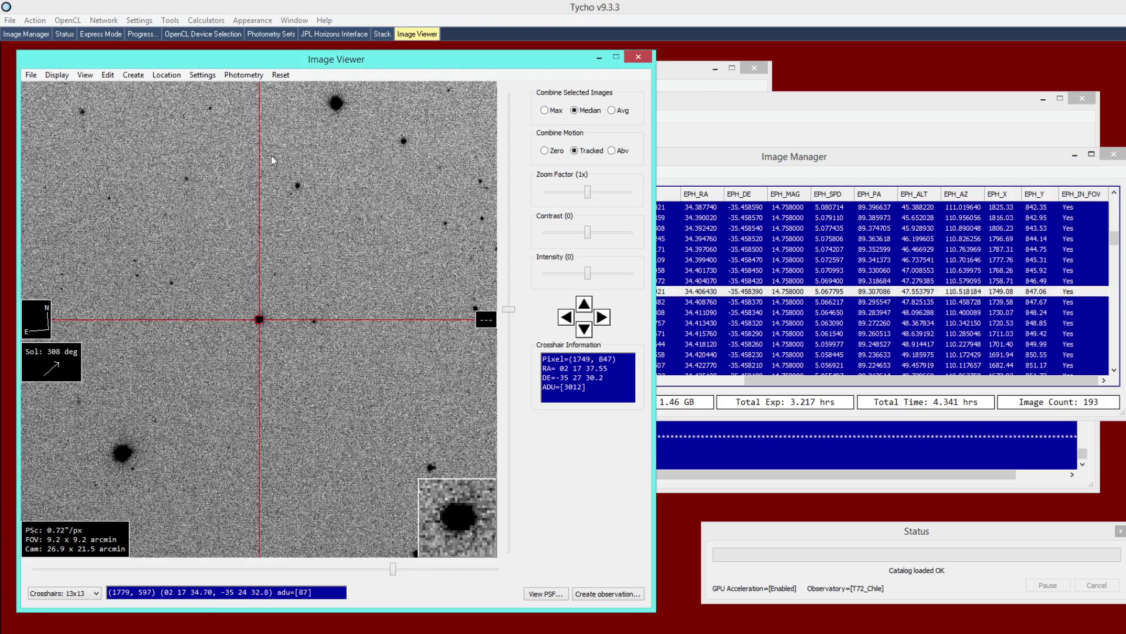
{"action": "left_click", "coordinate": [243, 74]}
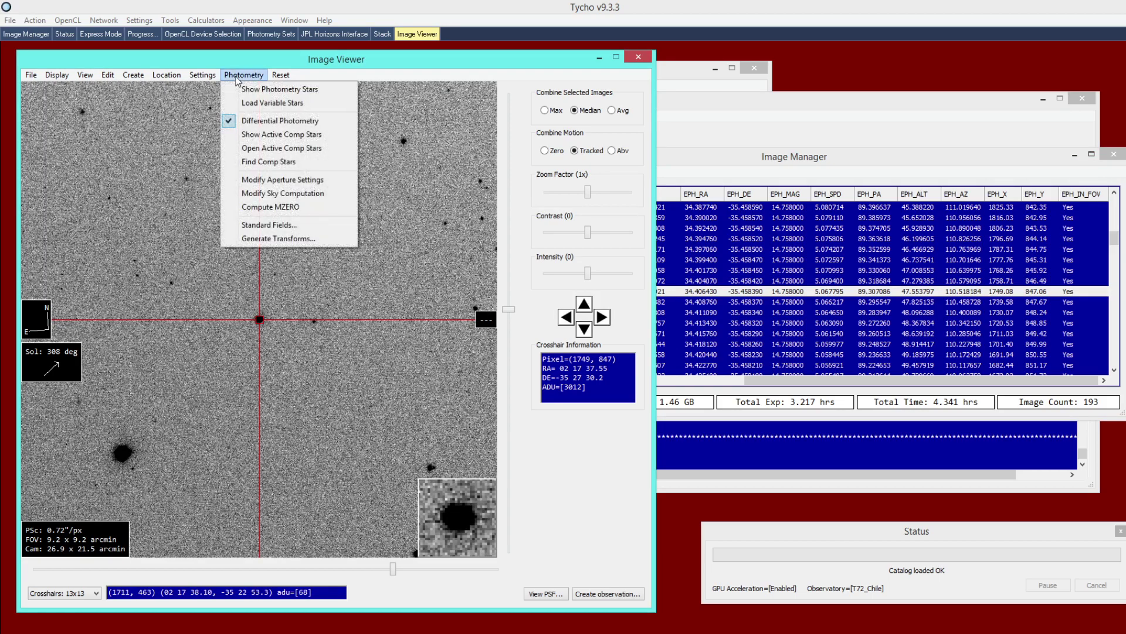
{"action": "left_click", "coordinate": [256, 180]}
{"action": "left_click_drag", "start_coordinate": [204, 61], "coordinate": [821, 360]}
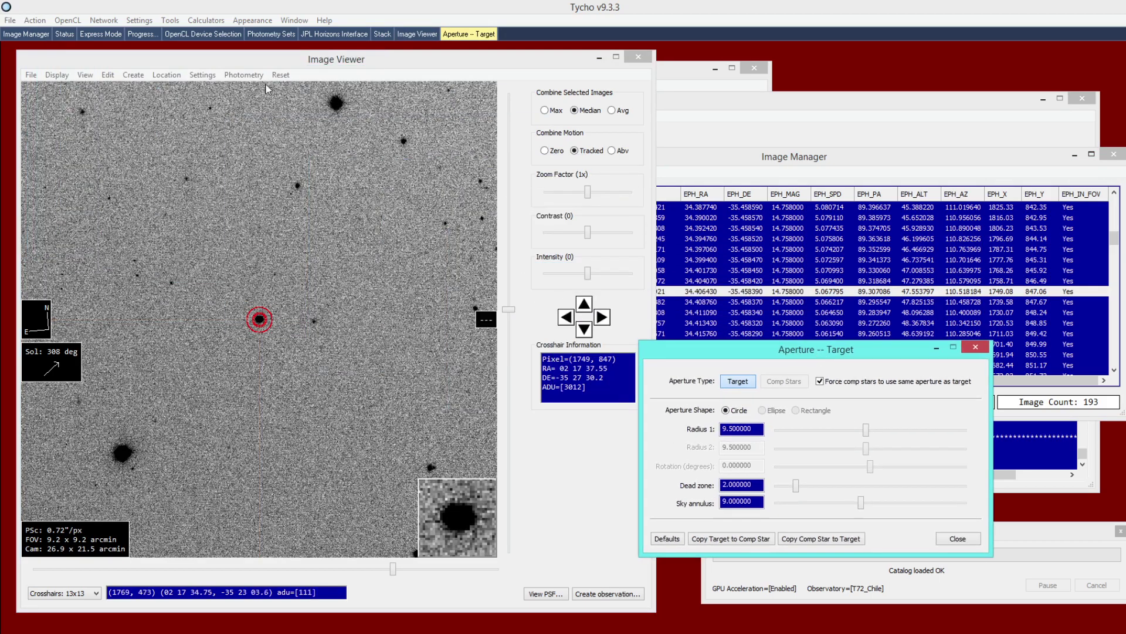
{"action": "left_click", "coordinate": [257, 75]}
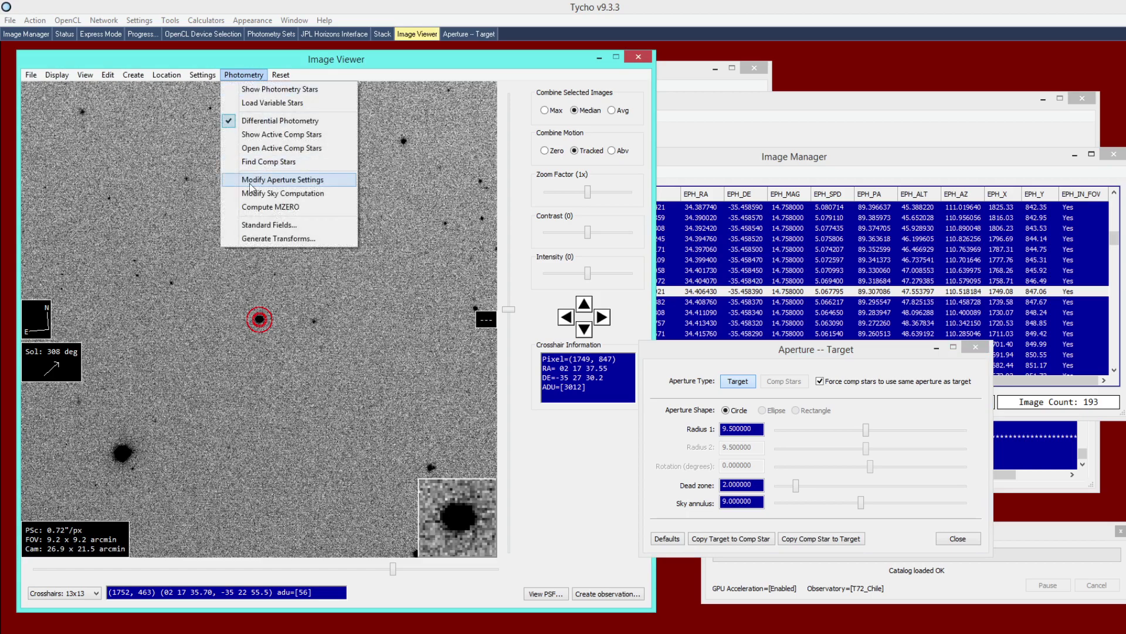
{"action": "left_click", "coordinate": [146, 194]}
{"action": "scroll", "coordinate": [231, 273], "scroll_direction": "up", "scroll_amount": 2}
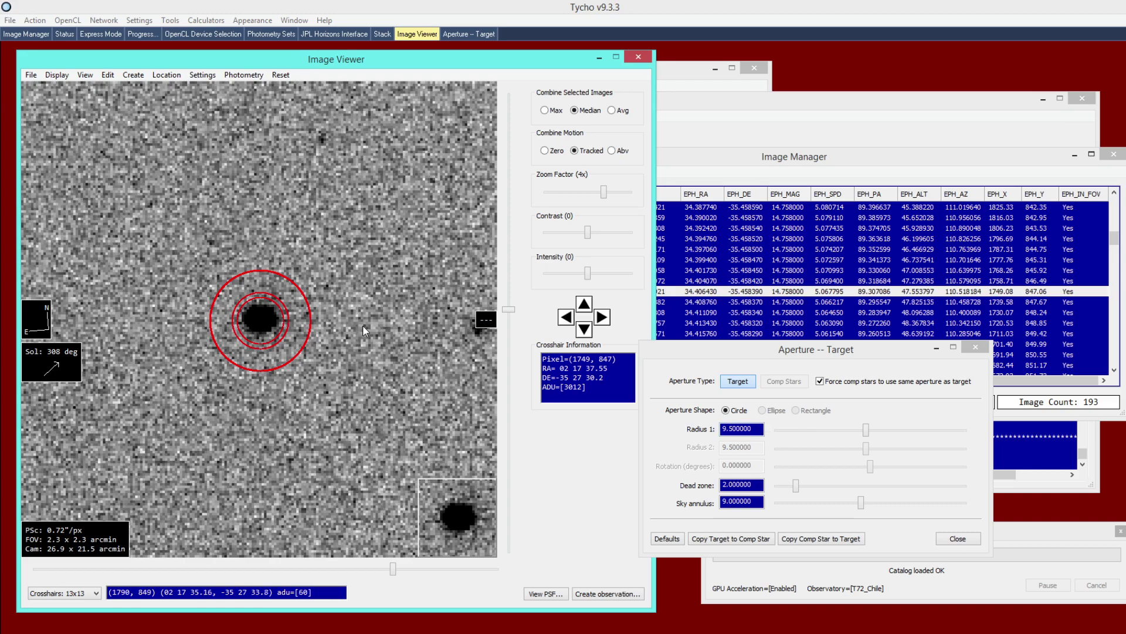
{"action": "left_click_drag", "start_coordinate": [868, 434], "coordinate": [862, 433]}
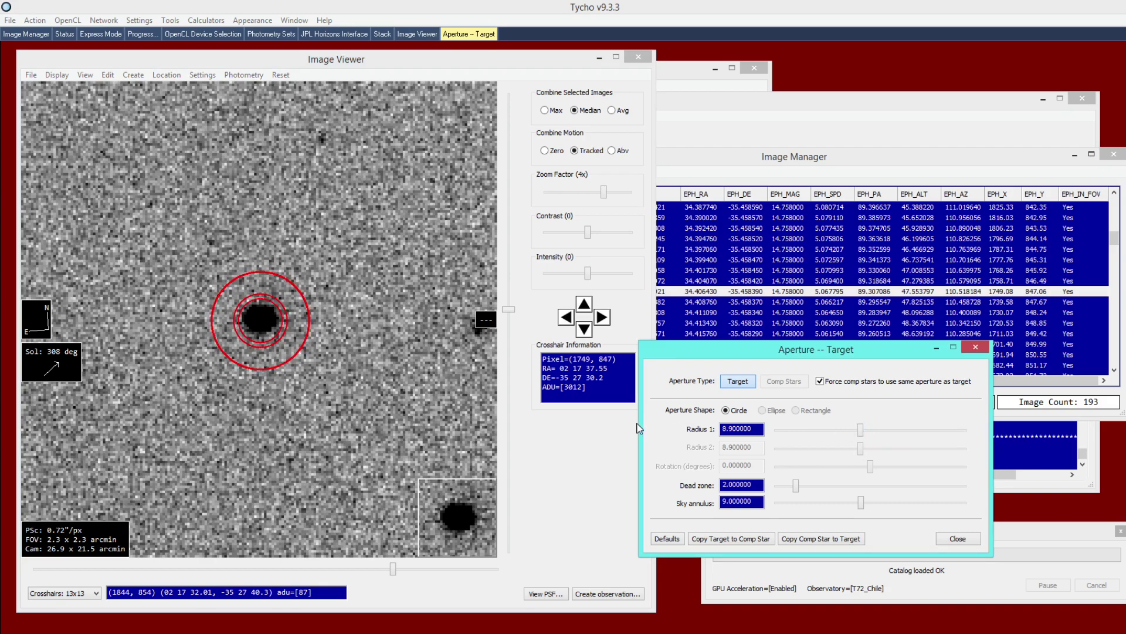
{"action": "left_click", "coordinate": [957, 539]}
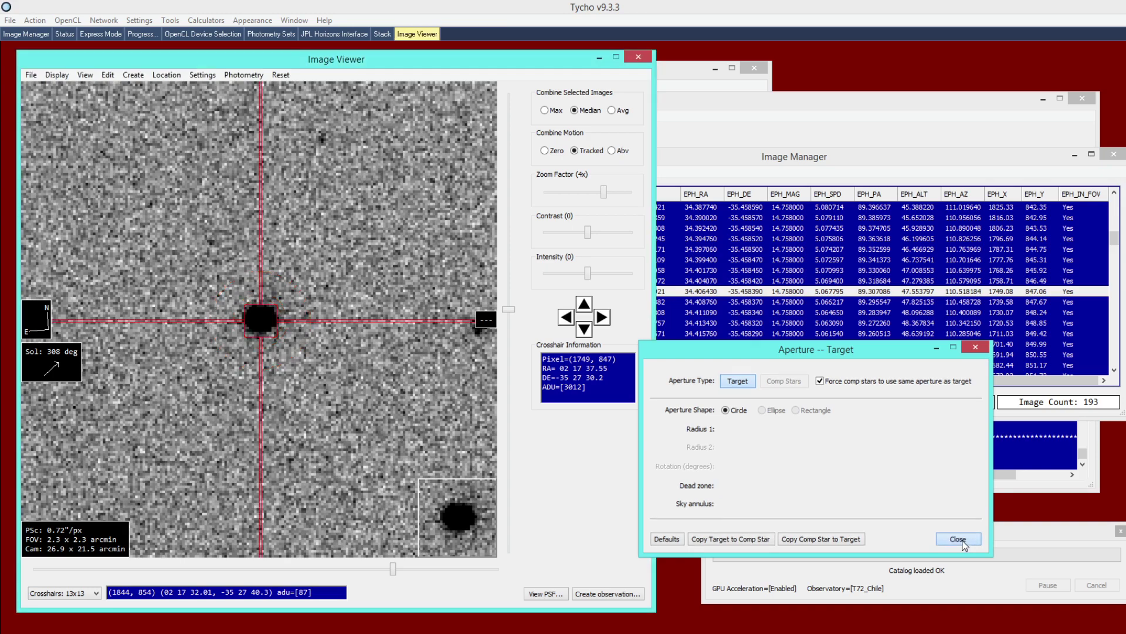
Step: Find comparison stars and add nine of them, from magnitude 13.263 to 15.044, to the active comparison stars
{"action": "left_click", "coordinate": [251, 75]}
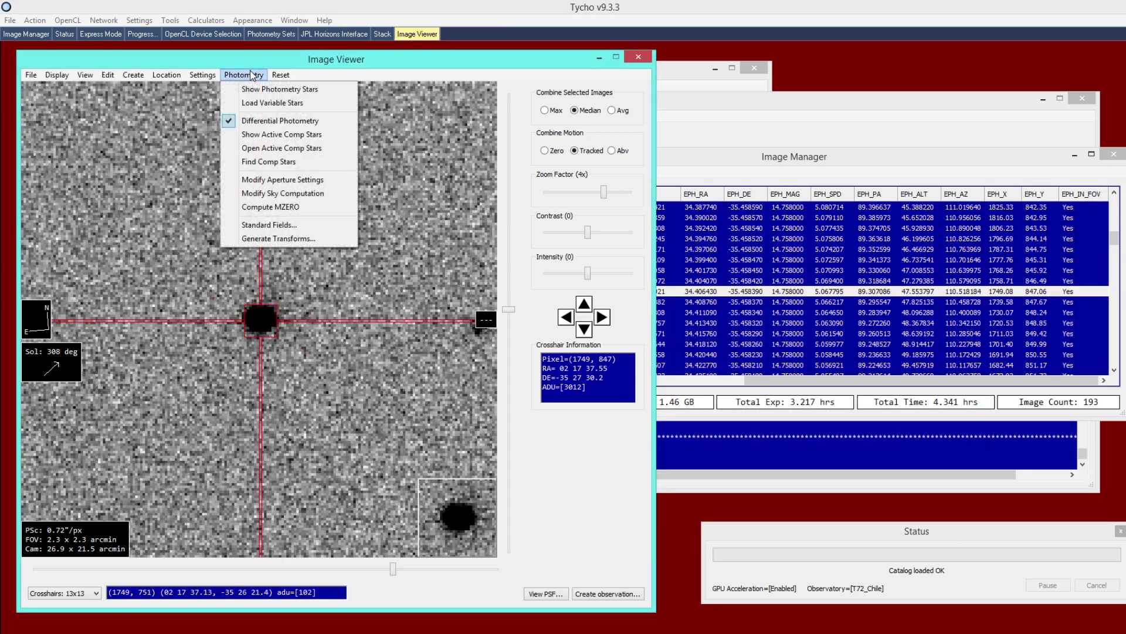
{"action": "left_click", "coordinate": [261, 163]}
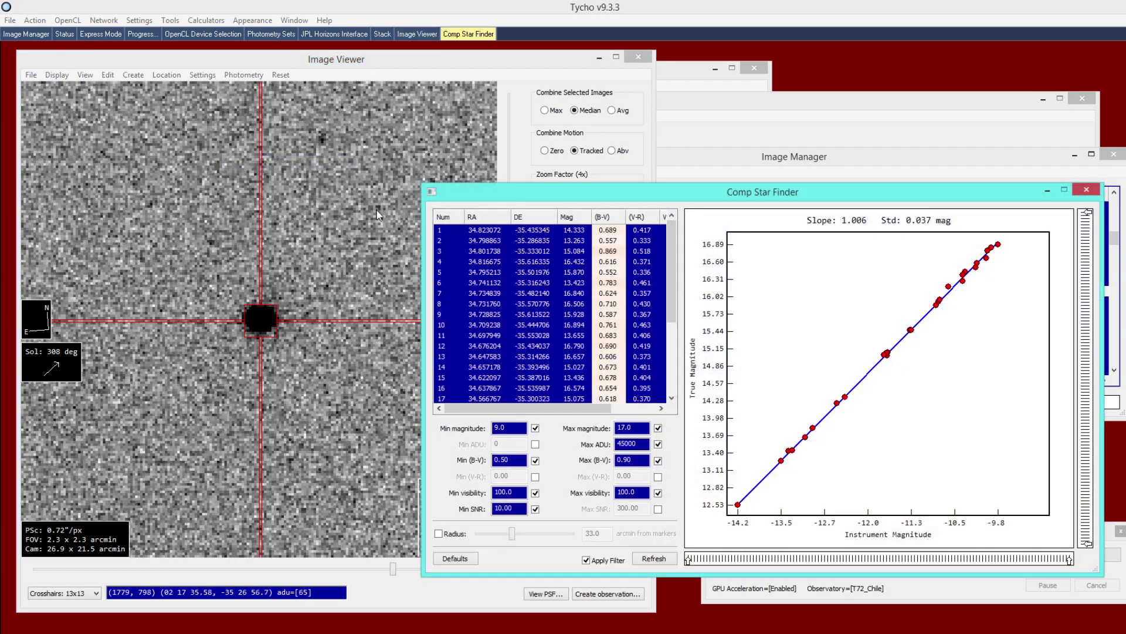
{"action": "right_click", "coordinate": [782, 463]}
{"action": "left_click", "coordinate": [789, 470]}
{"action": "right_click", "coordinate": [790, 451]}
{"action": "left_click", "coordinate": [797, 457]}
{"action": "right_click", "coordinate": [792, 449]}
{"action": "left_click", "coordinate": [800, 457]}
{"action": "right_click", "coordinate": [805, 436]}
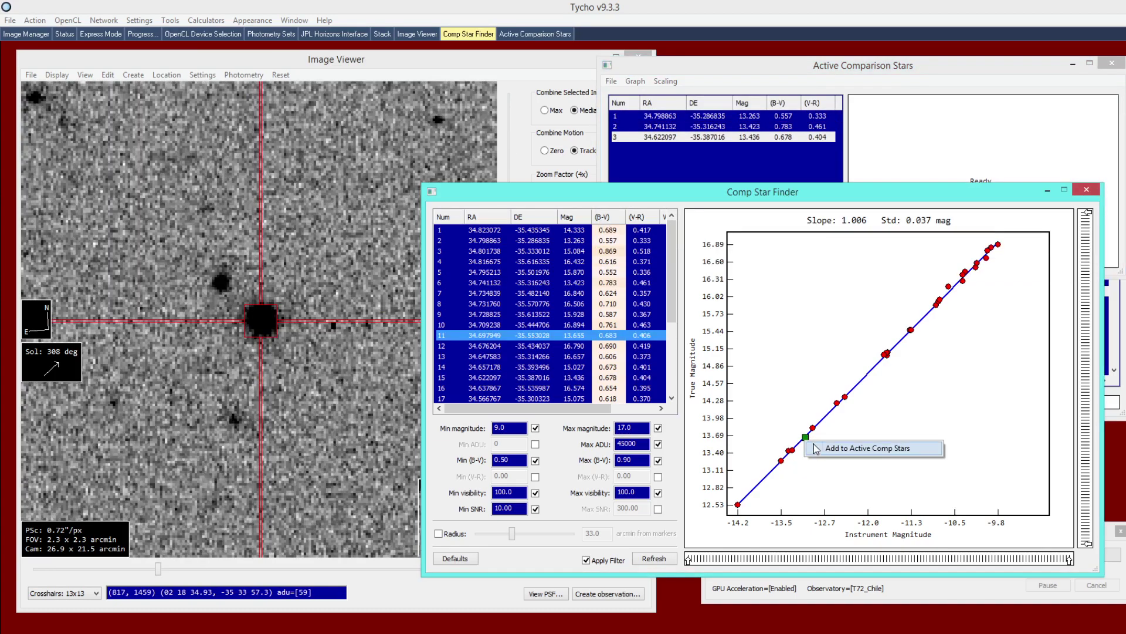
{"action": "left_click", "coordinate": [814, 447]}
{"action": "right_click", "coordinate": [815, 427]}
{"action": "left_click", "coordinate": [824, 437]}
{"action": "right_click", "coordinate": [835, 403]}
{"action": "left_click", "coordinate": [846, 413]}
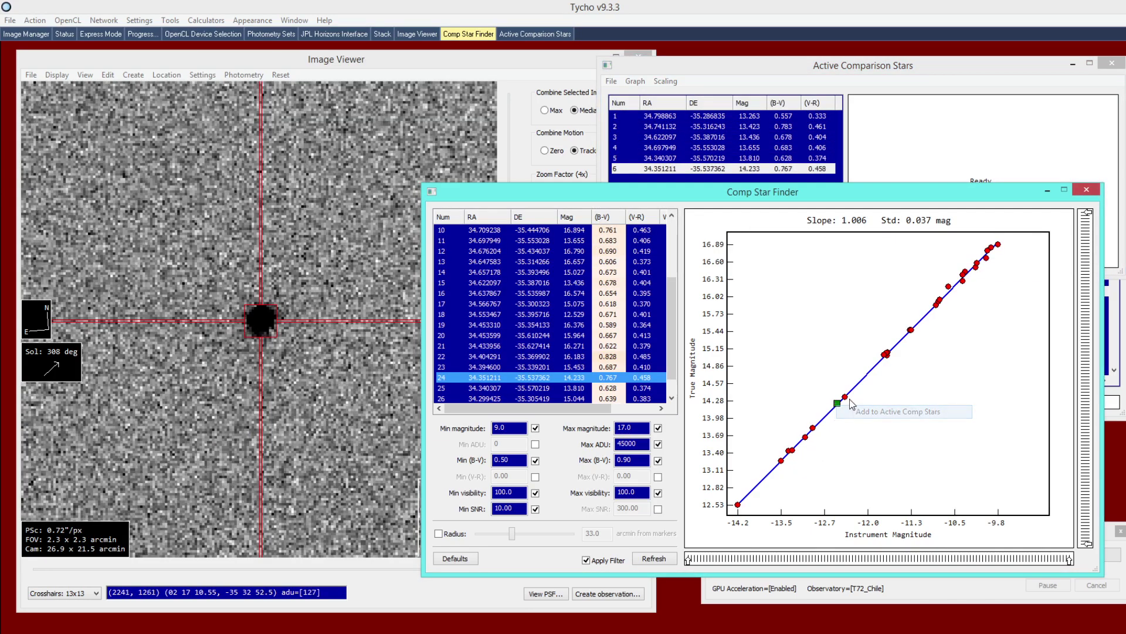
{"action": "right_click", "coordinate": [846, 398]}
{"action": "left_click", "coordinate": [857, 406]}
{"action": "right_click", "coordinate": [884, 356]}
{"action": "left_click", "coordinate": [891, 364]}
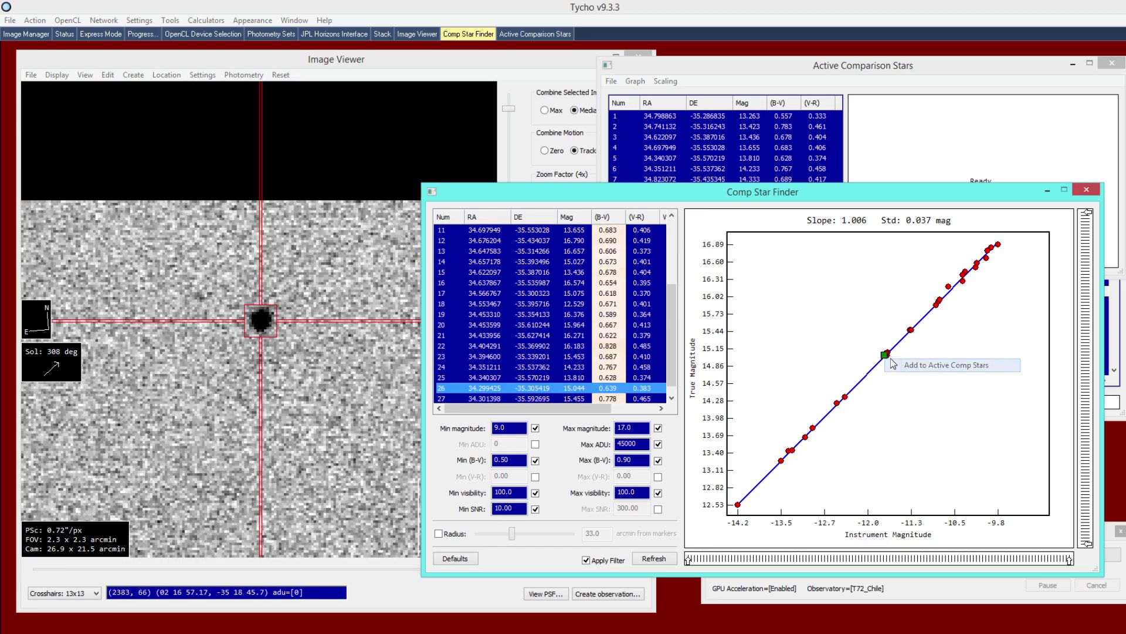
{"action": "right_click", "coordinate": [890, 356]}
{"action": "left_click", "coordinate": [898, 364]}
Step: Graph computed magnitude versus time for the ninth active comparison star
{"action": "left_click", "coordinate": [728, 76]}
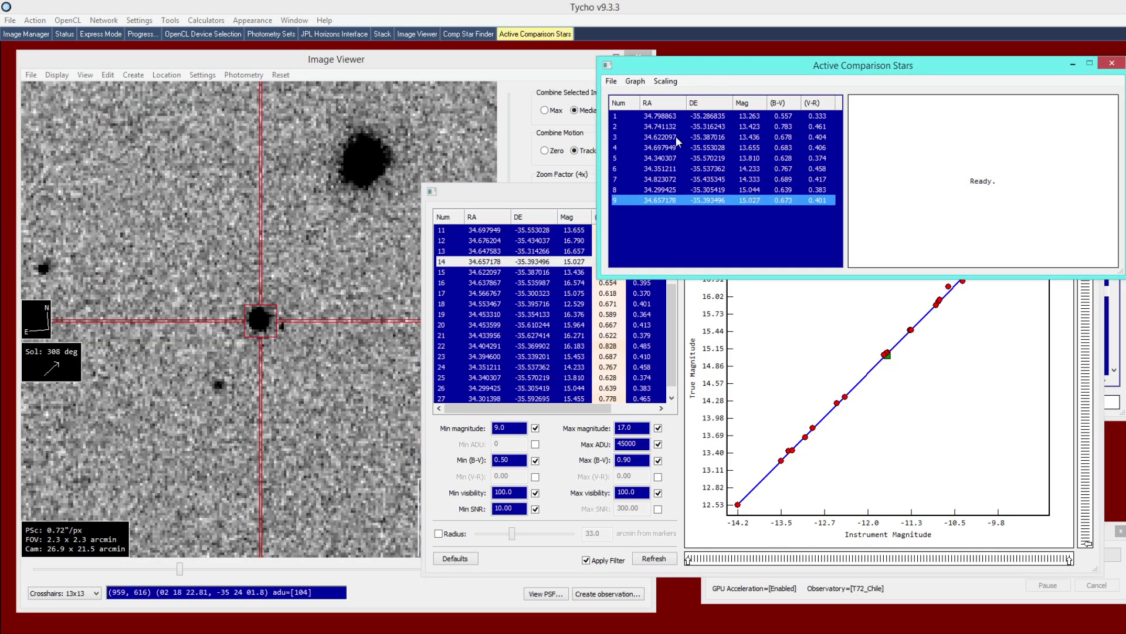
{"action": "left_click", "coordinate": [638, 81]}
{"action": "left_click", "coordinate": [660, 167]}
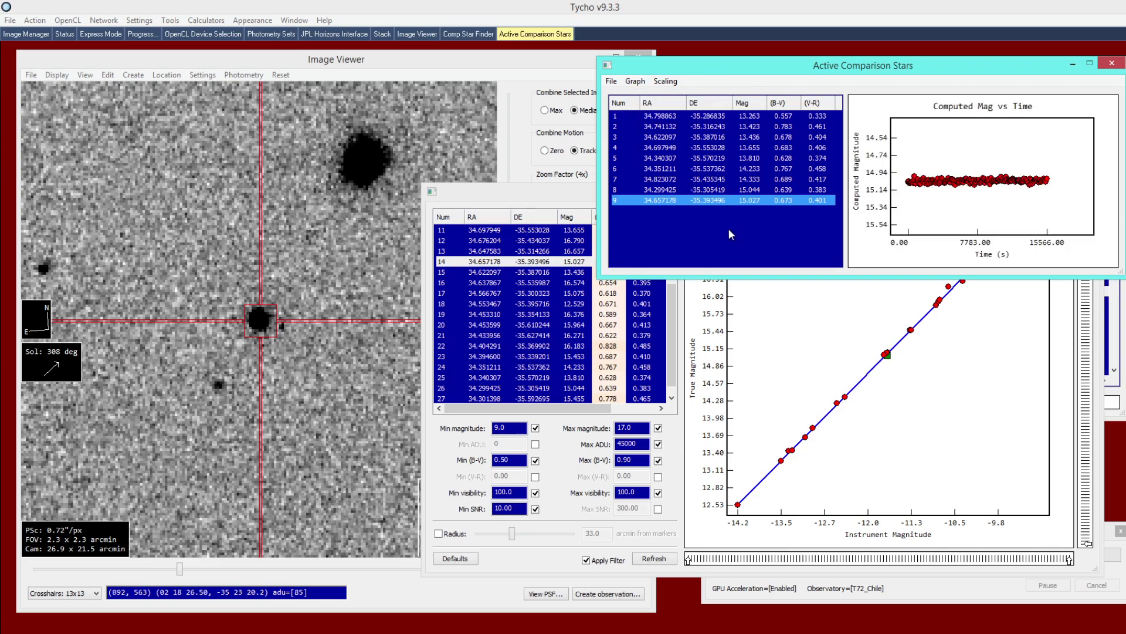
Step: Examine the computed magnitude versus time curves of the active comparison stars, stepping up and down the list
{"action": "left_click", "coordinate": [701, 189]}
{"action": "key", "text": "Up"}
{"action": "key", "text": "Up"}
{"action": "key", "text": "Up"}
{"action": "key", "text": "Up"}
{"action": "key", "text": "Up"}
{"action": "key", "text": "Up"}
{"action": "key", "text": "Up"}
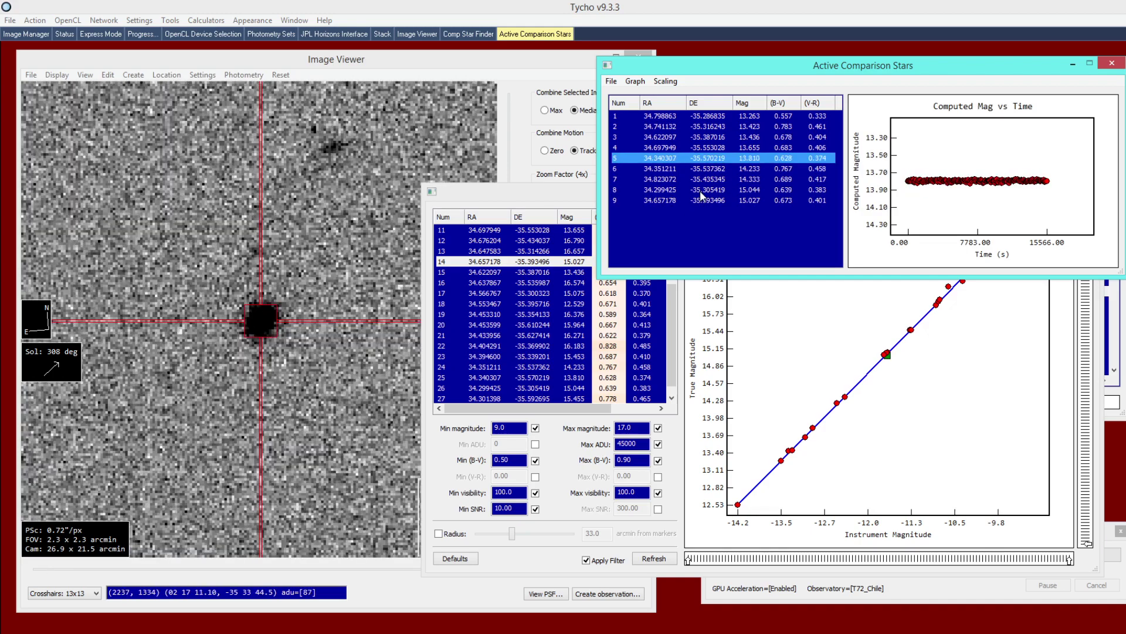
{"action": "key", "text": "Down"}
{"action": "key", "text": "Down"}
{"action": "key", "text": "Down"}
{"action": "key", "text": "Down"}
{"action": "key", "text": "Down"}
{"action": "key", "text": "Down"}
{"action": "key", "text": "Down"}
{"action": "key", "text": "Down"}
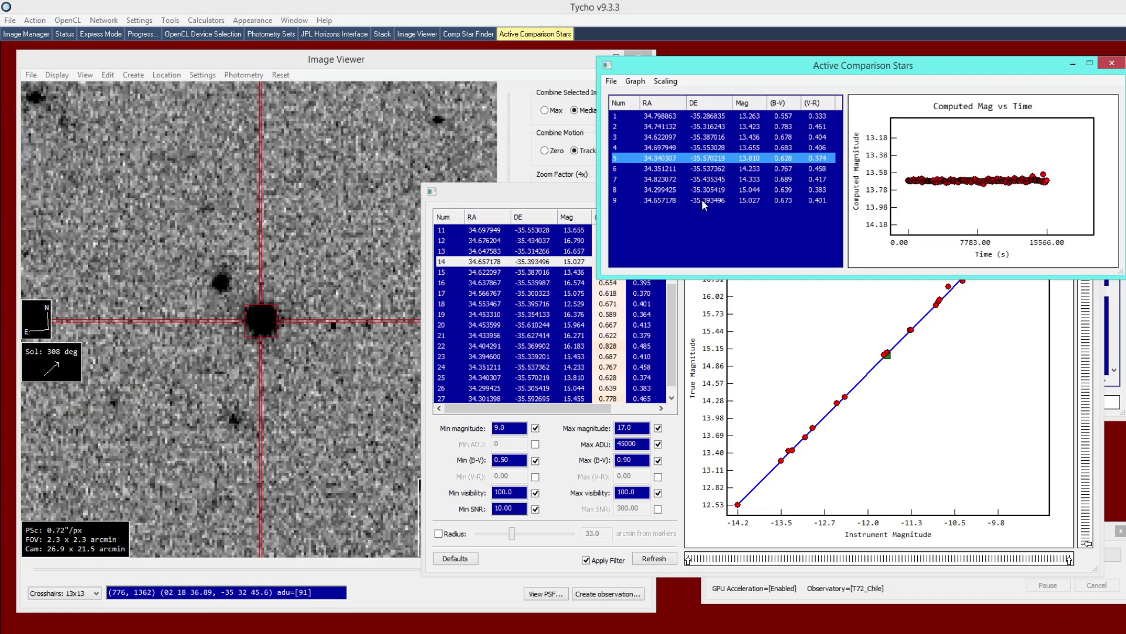
Step: Remove the comparison stars of magnitude 15.044, 15.027 and 14.333 and regenerate the computed magnitude versus time graph
{"action": "key", "text": "Up"}
{"action": "right_click", "coordinate": [732, 187]}
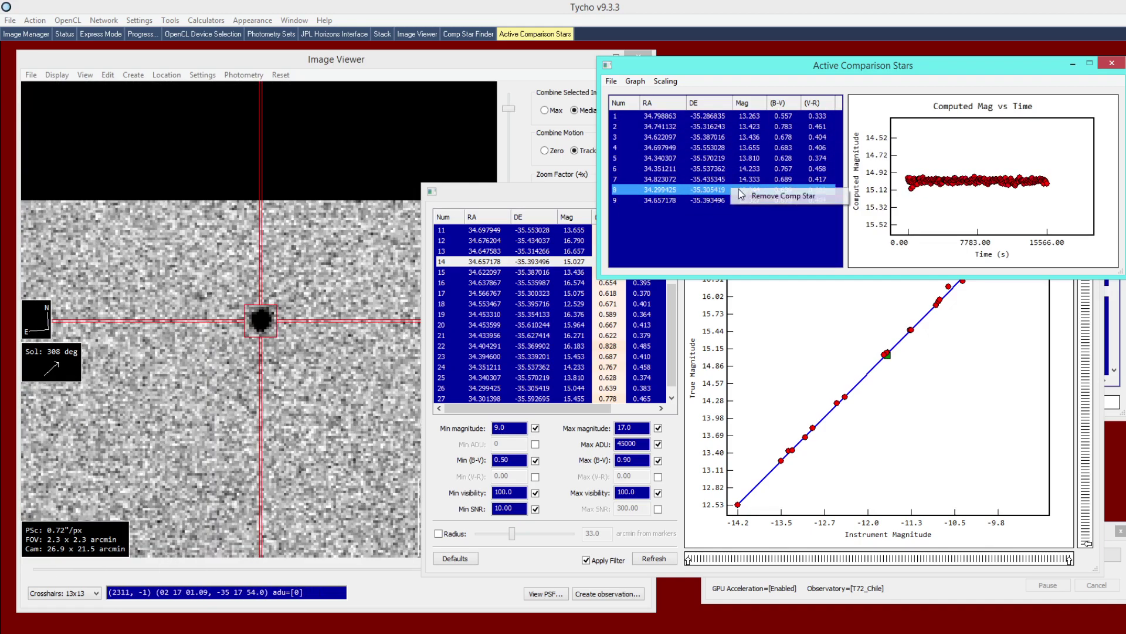
{"action": "left_click", "coordinate": [742, 197]}
{"action": "right_click", "coordinate": [701, 195]}
{"action": "left_click", "coordinate": [713, 200]}
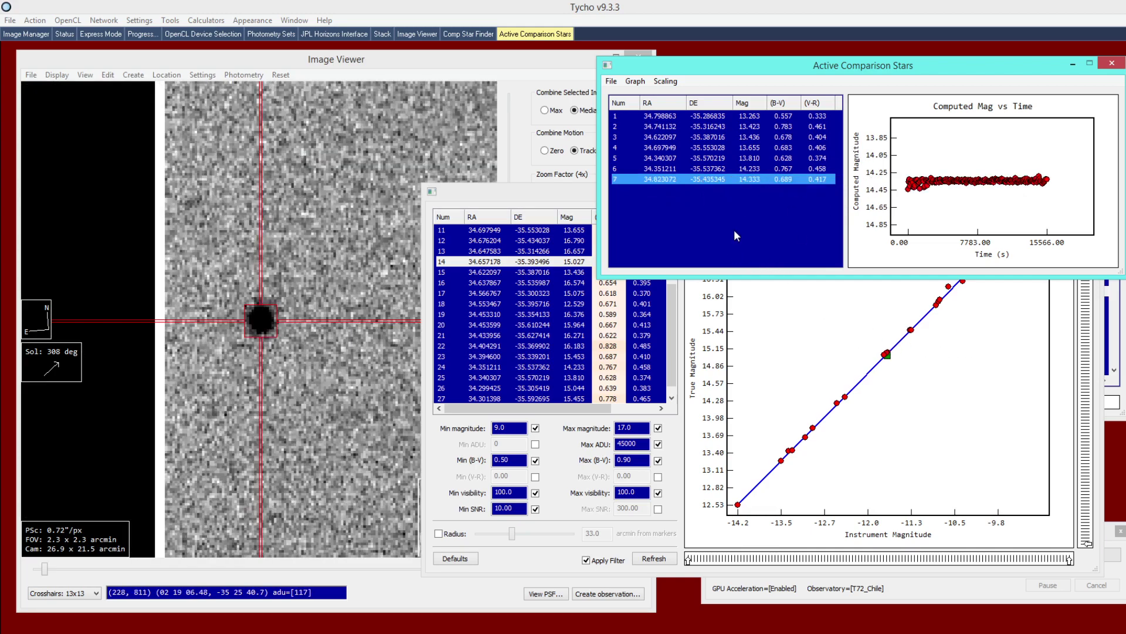
{"action": "right_click", "coordinate": [702, 177]}
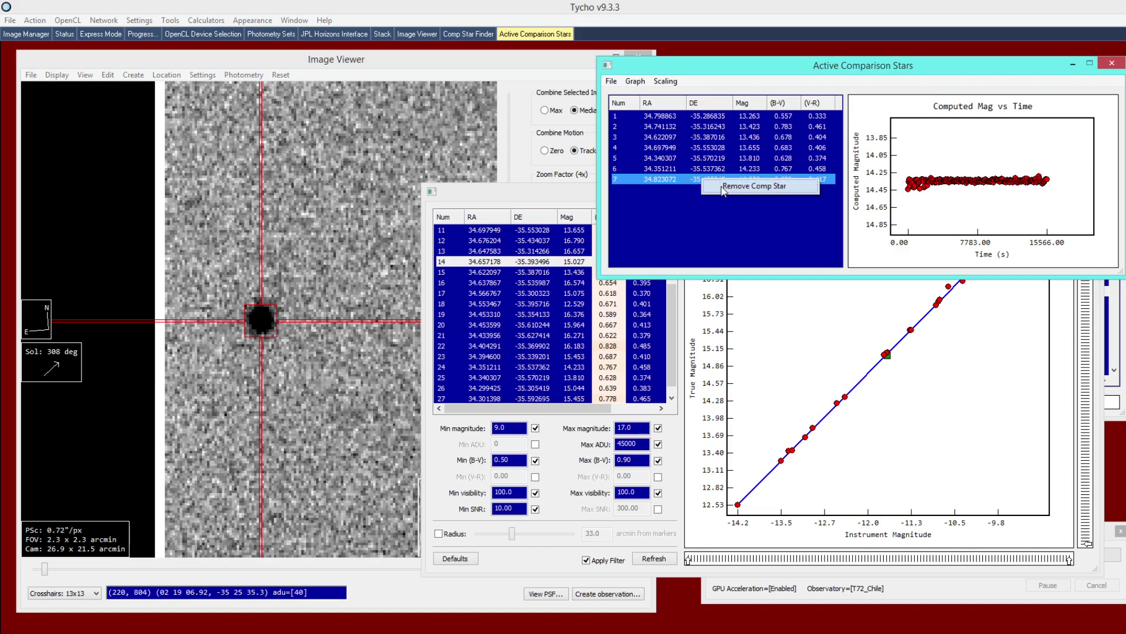
{"action": "left_click", "coordinate": [717, 184]}
{"action": "left_click", "coordinate": [635, 82]}
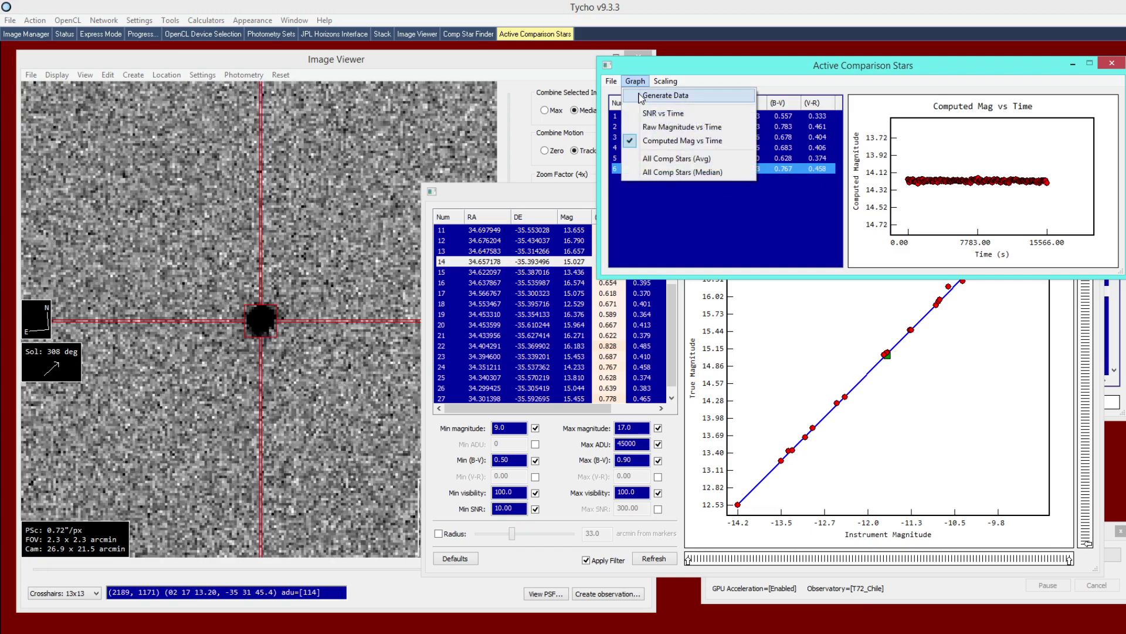
{"action": "left_click", "coordinate": [681, 136]}
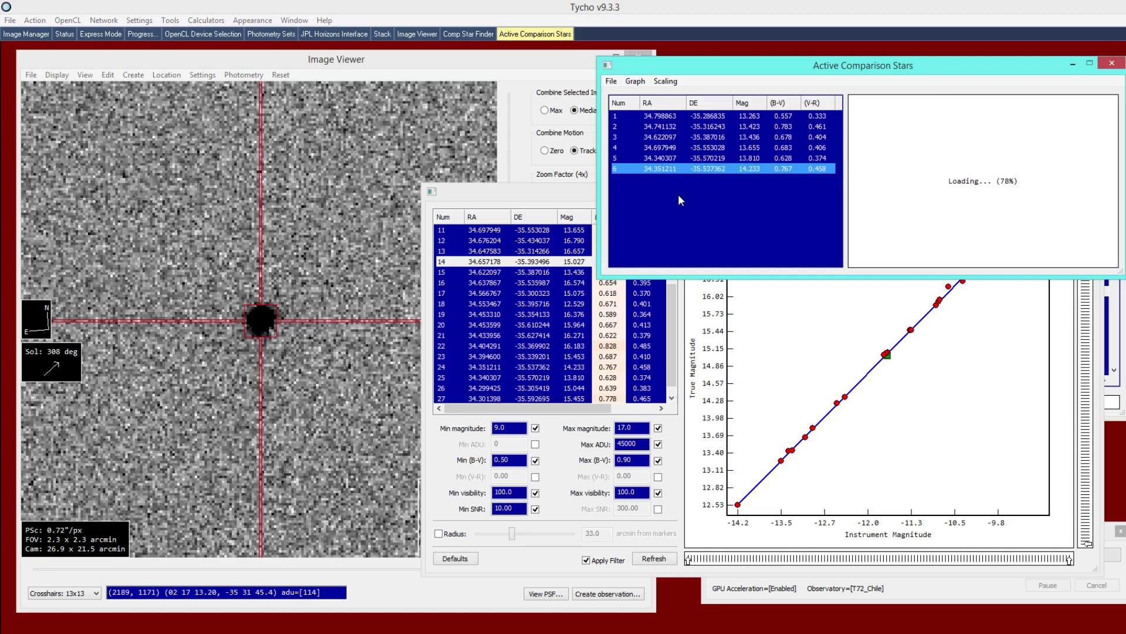
Step: Examine the remaining comparison stars' surroundings in the wider image at 0.5x zoom along with their computed magnitude curves
{"action": "left_click", "coordinate": [393, 166]}
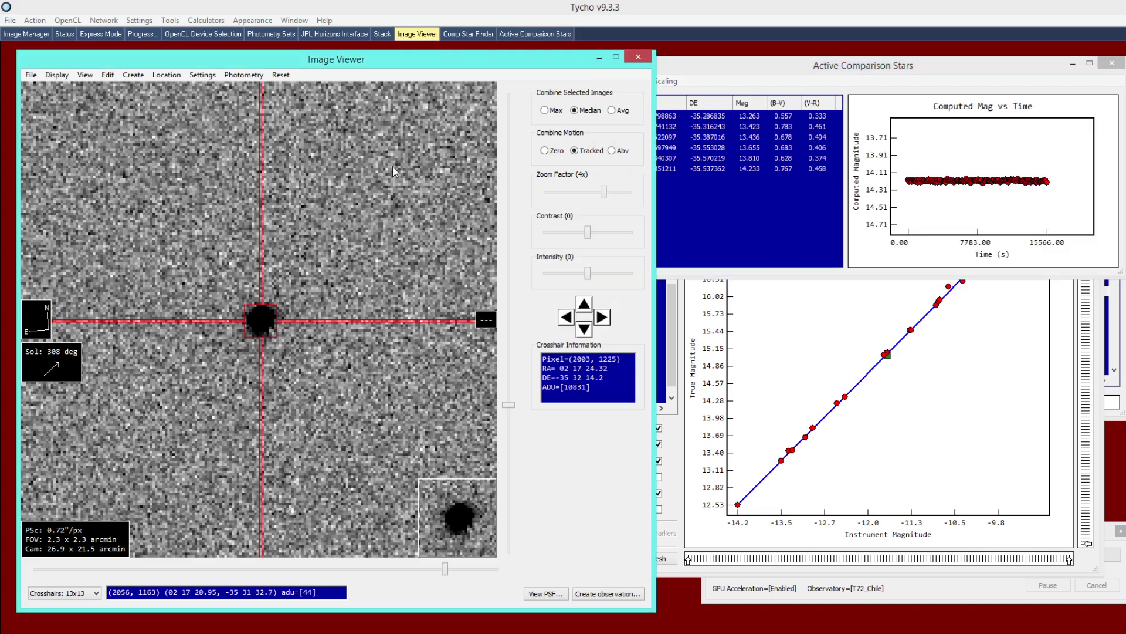
{"action": "scroll", "coordinate": [362, 237], "scroll_direction": "down", "scroll_amount": 1}
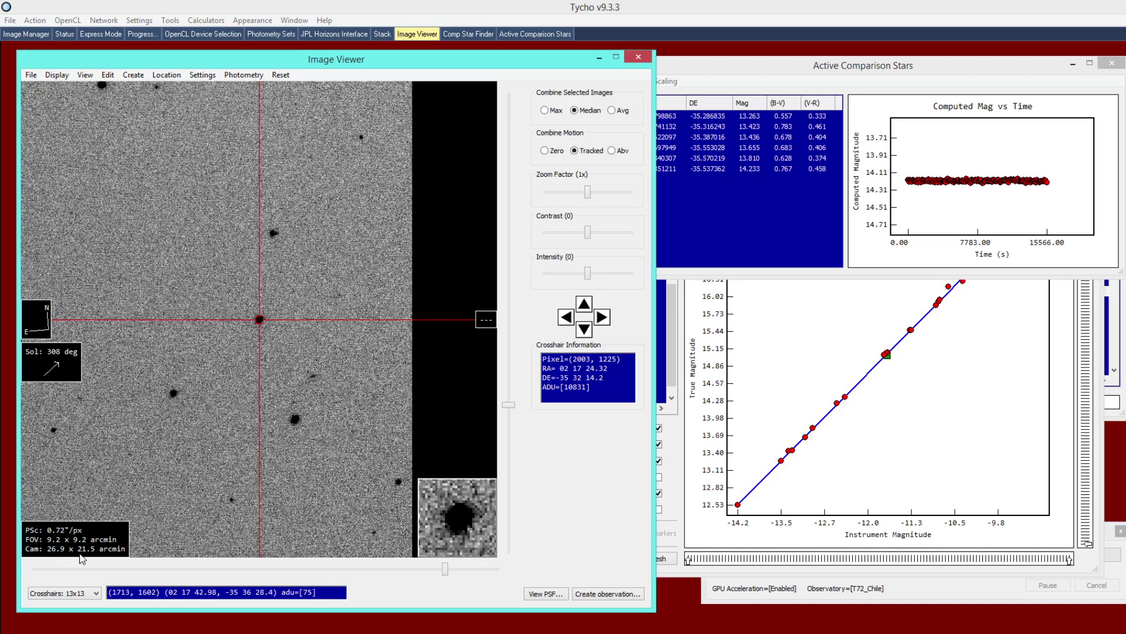
{"action": "scroll", "coordinate": [149, 459], "scroll_direction": "down", "scroll_amount": 1}
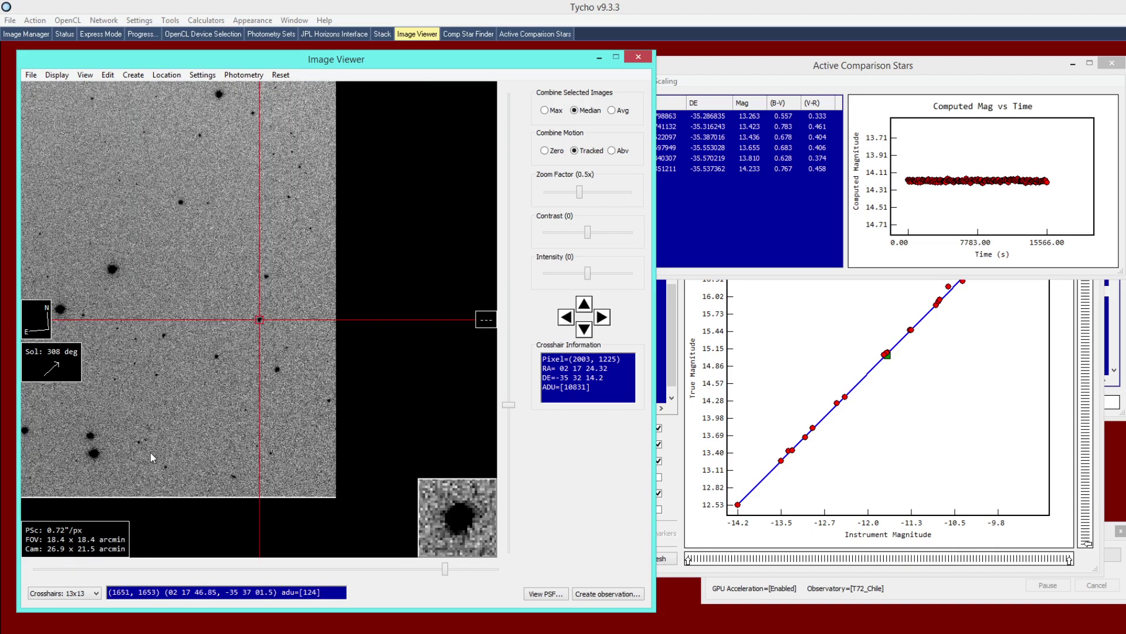
{"action": "left_click", "coordinate": [690, 226]}
{"action": "left_click", "coordinate": [677, 167]}
{"action": "key", "text": "Up"}
{"action": "key", "text": "Up"}
{"action": "key", "text": "Up"}
{"action": "key", "text": "Up"}
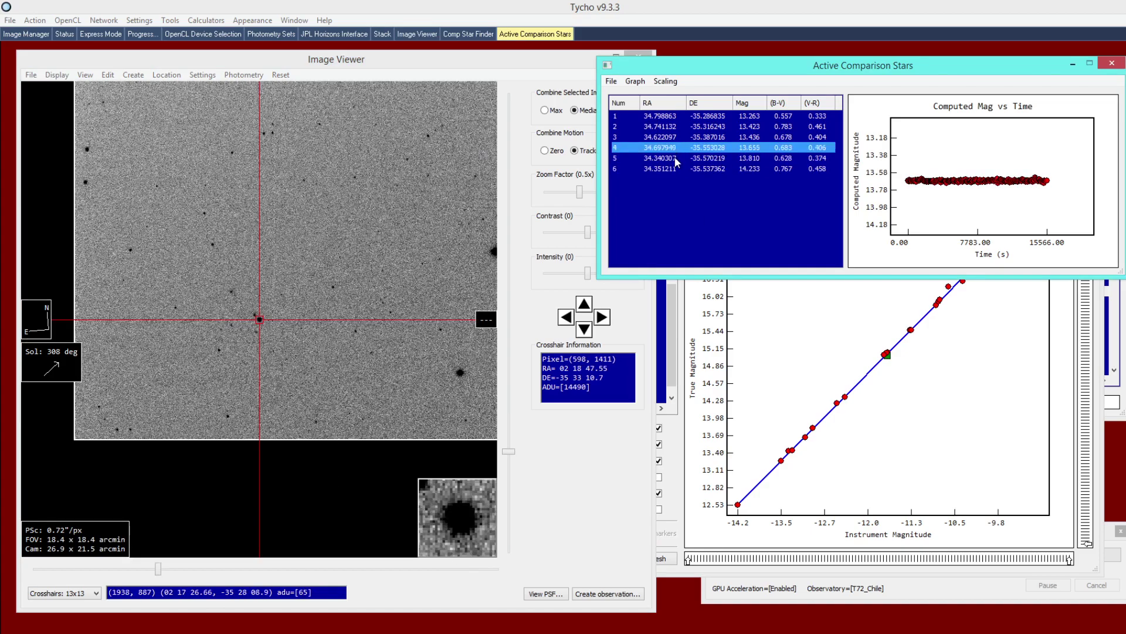
{"action": "key", "text": "Down"}
{"action": "key", "text": "Down"}
{"action": "left_click", "coordinate": [610, 82]}
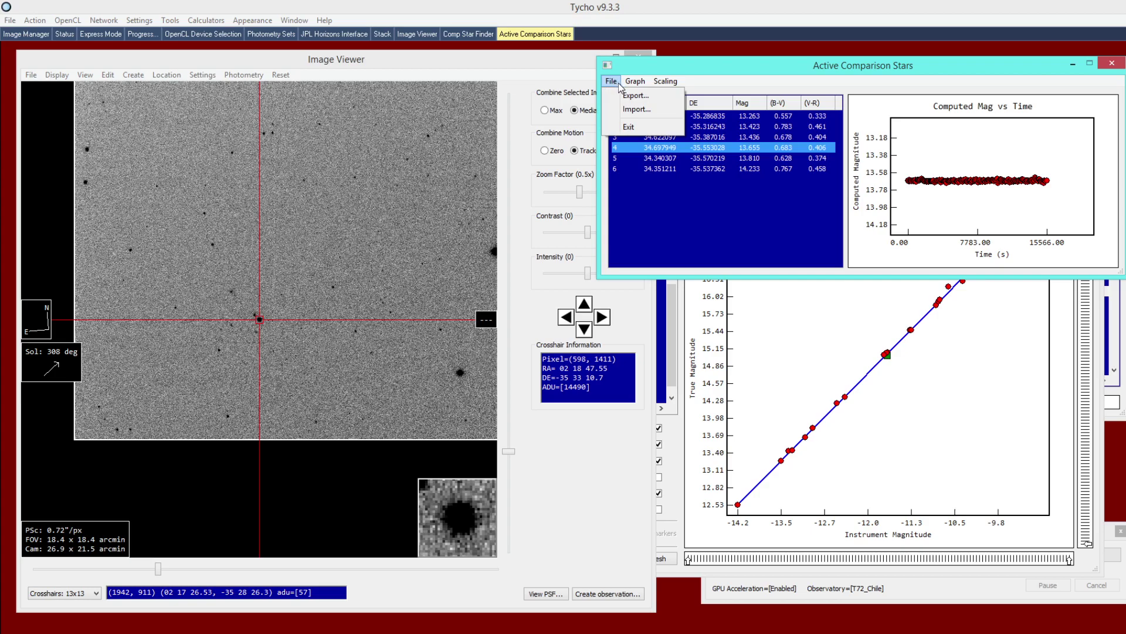
Step: Create ephemeris-based photometry of the asteroid from the image sequence
{"action": "left_click", "coordinate": [466, 228]}
{"action": "left_click", "coordinate": [342, 226]}
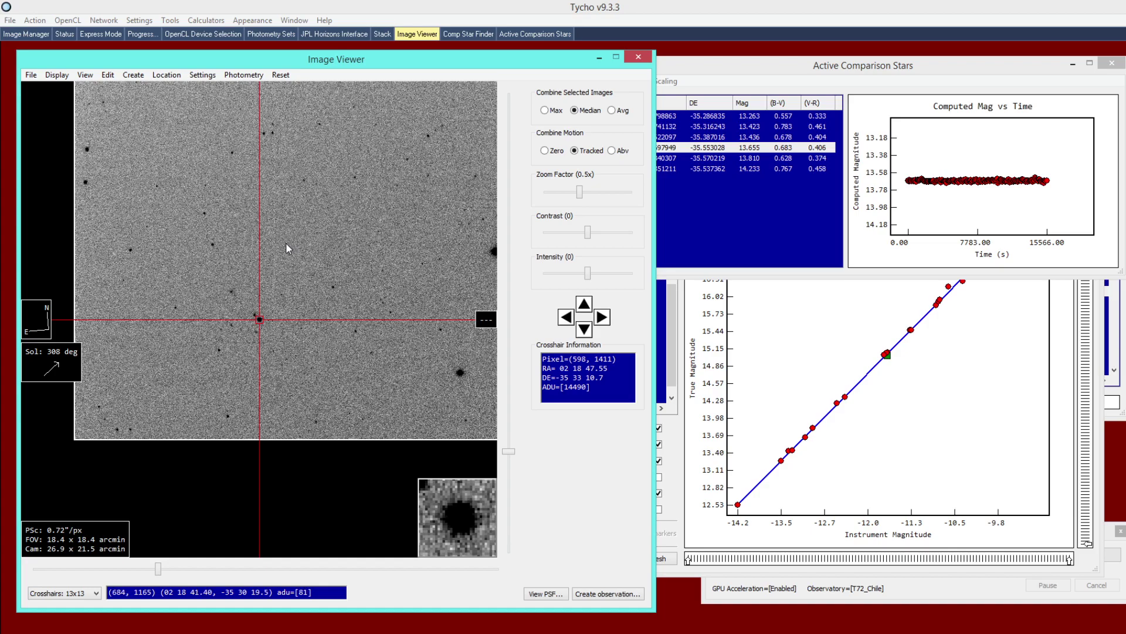
{"action": "right_click", "coordinate": [288, 226]}
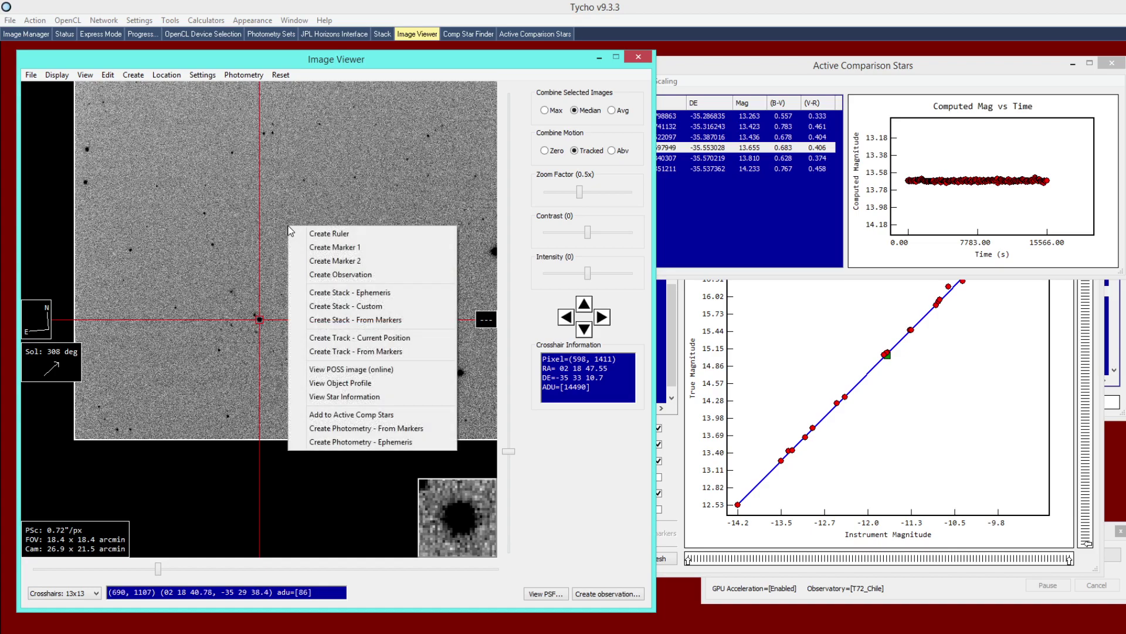
{"action": "left_click", "coordinate": [387, 444]}
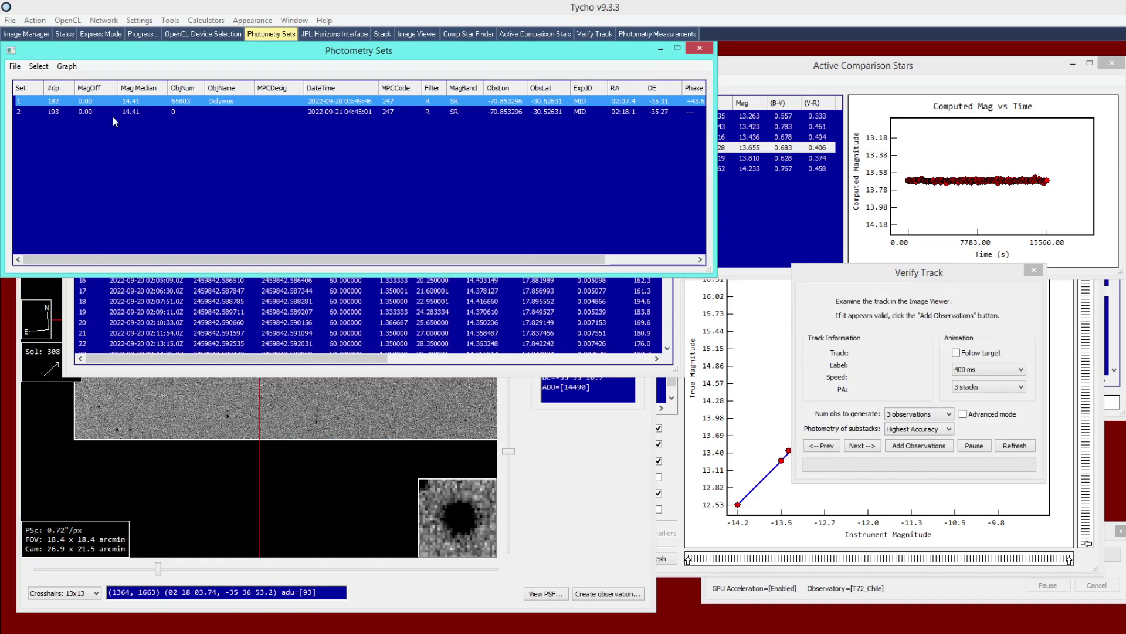
Step: Plot the lightcurve of only the 2022-09-21 photometry set and move its window clear of the other windows
{"action": "left_click", "coordinate": [51, 112]}
{"action": "left_click_drag", "start_coordinate": [108, 52], "coordinate": [387, 324]}
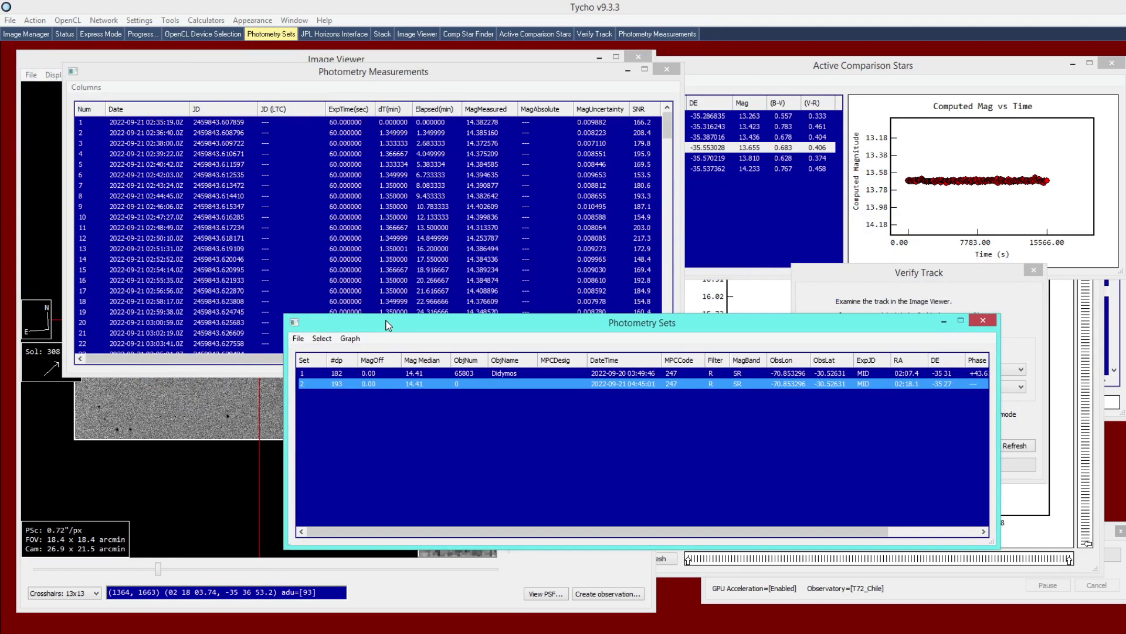
{"action": "left_click", "coordinate": [353, 339]}
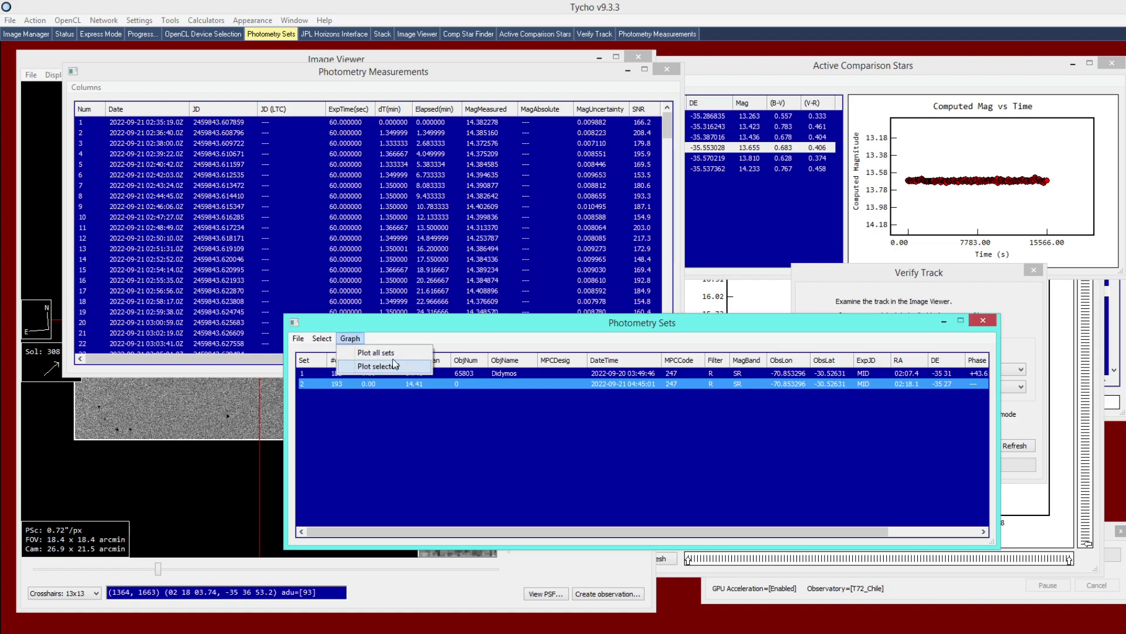
{"action": "left_click", "coordinate": [487, 336]}
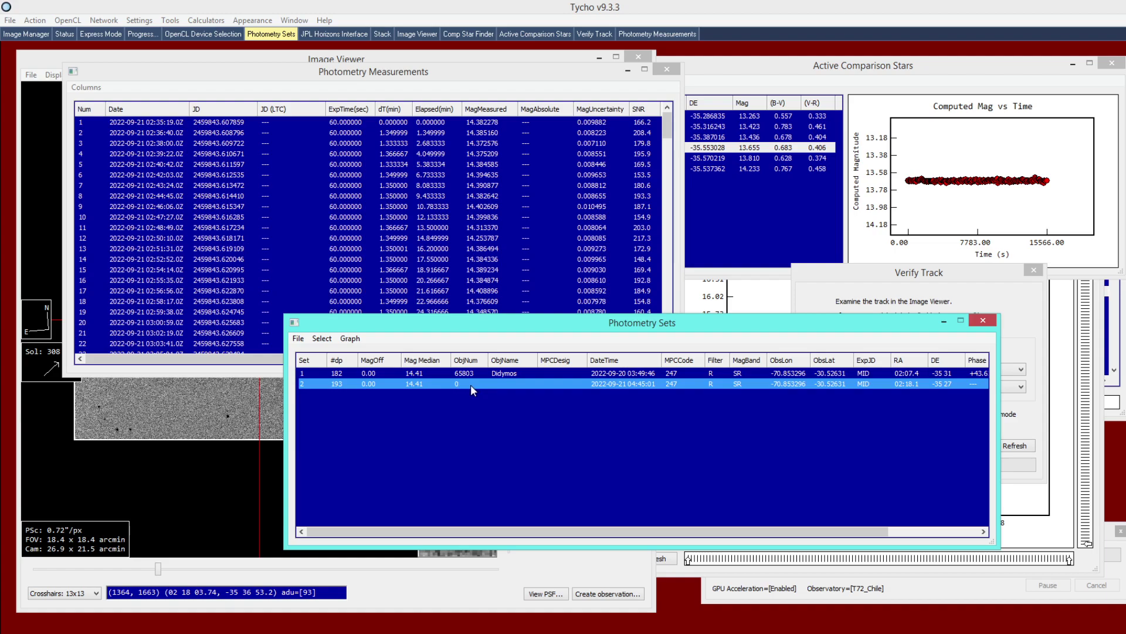
{"action": "left_click", "coordinate": [350, 338]}
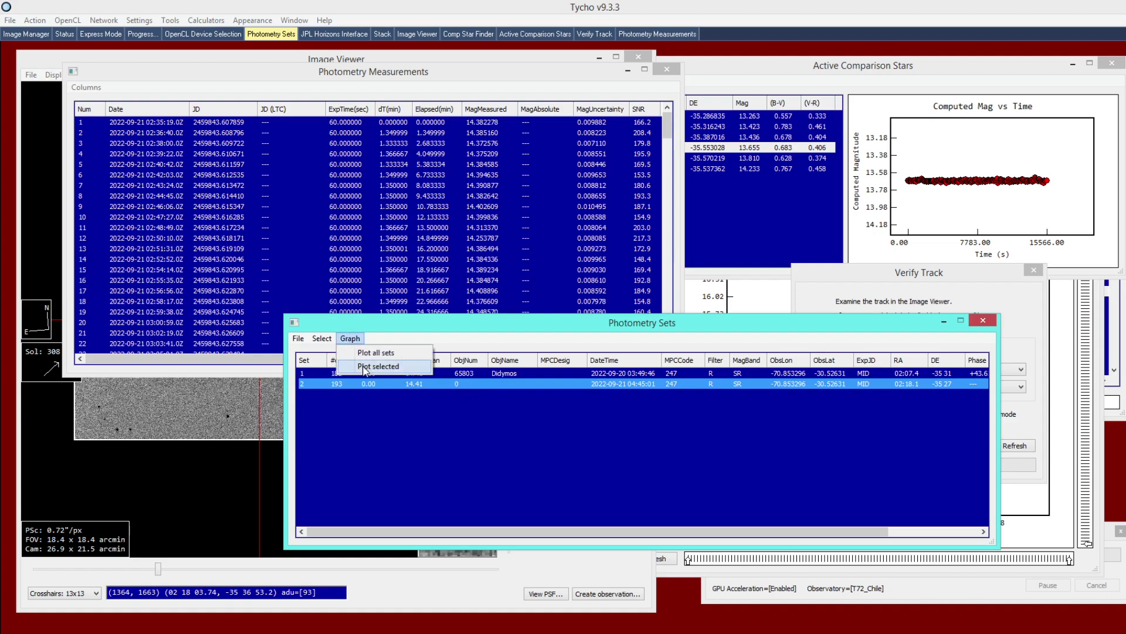
{"action": "left_click", "coordinate": [385, 357]}
{"action": "left_click_drag", "start_coordinate": [510, 112], "coordinate": [623, 109]}
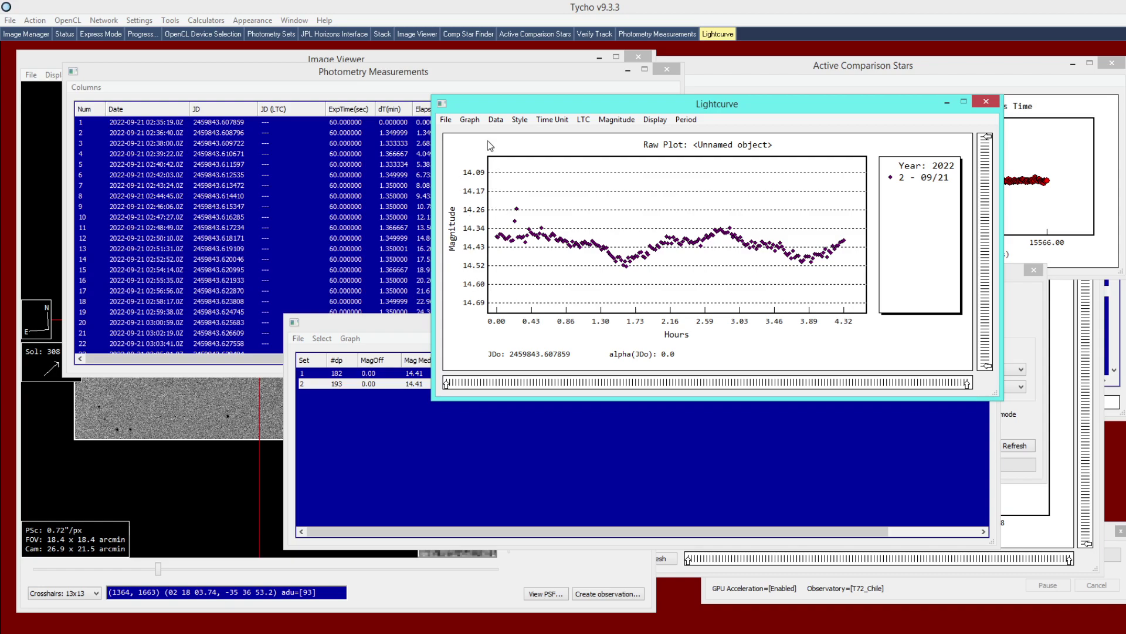
Step: Try a floating magnitude axis and a fixed range of 0.8 in the lightcurve's graph settings
{"action": "left_click", "coordinate": [473, 123]}
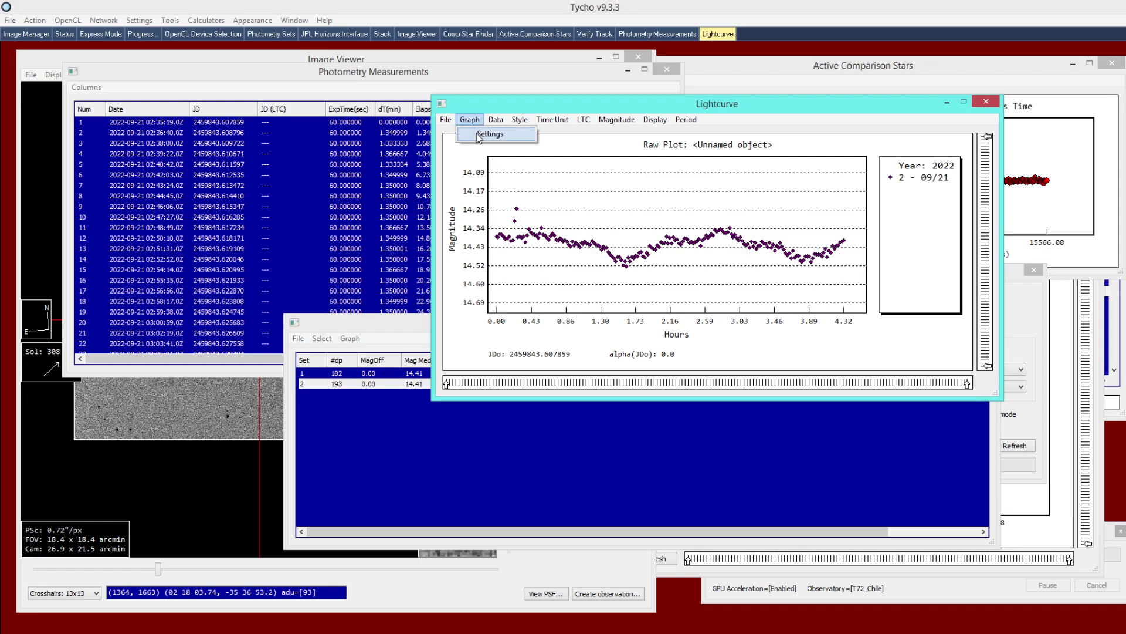
{"action": "left_click", "coordinate": [480, 132]}
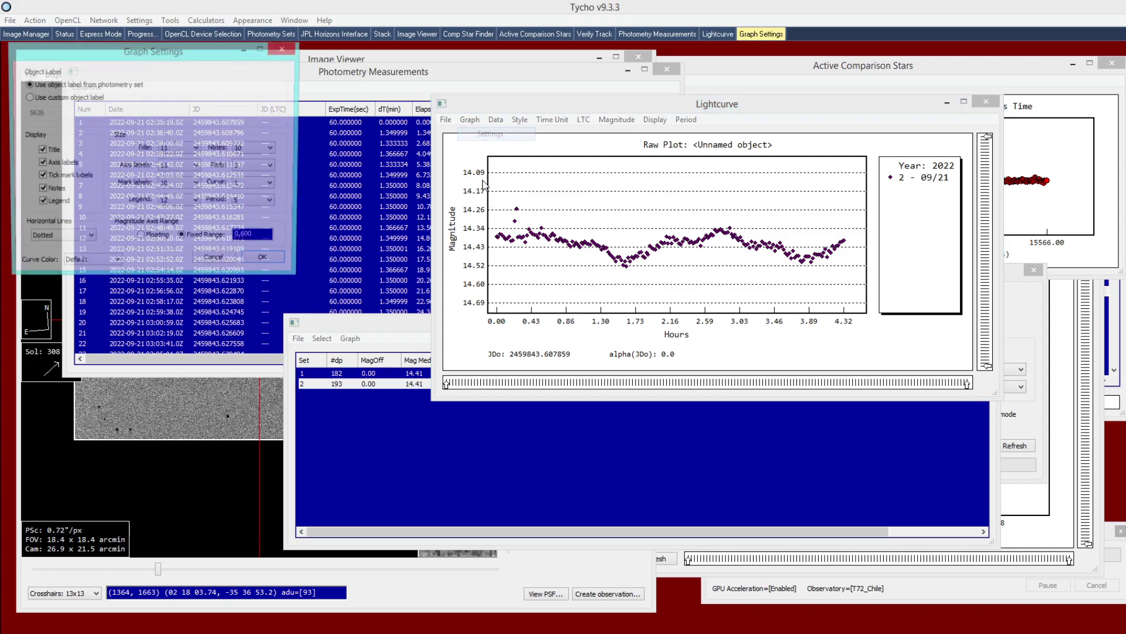
{"action": "left_click", "coordinate": [156, 241]}
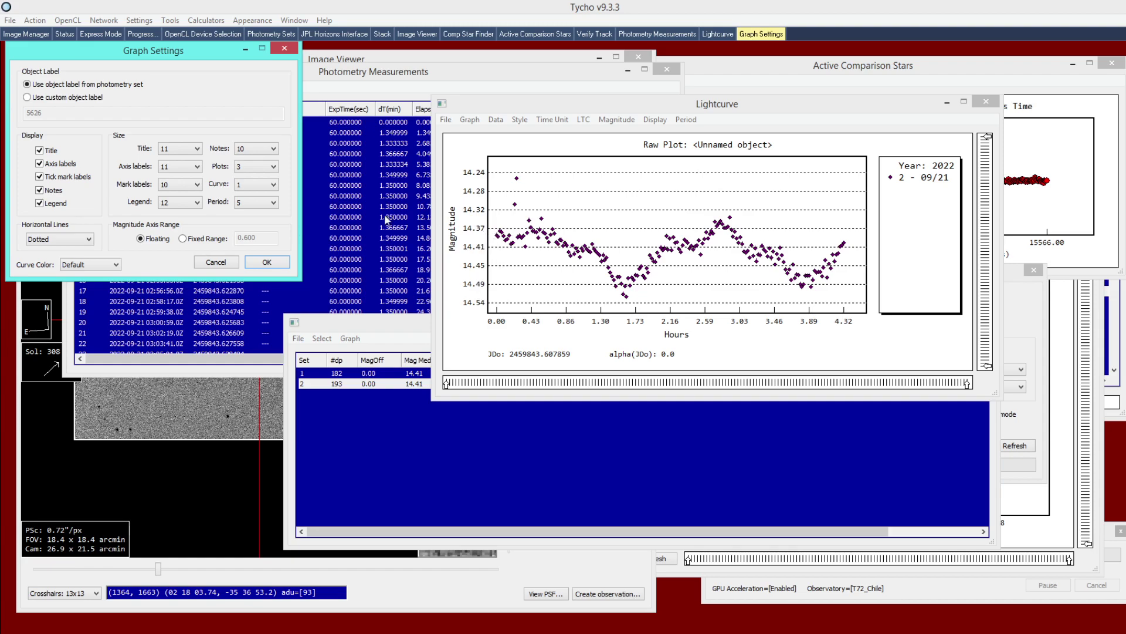
{"action": "left_click", "coordinate": [192, 239]}
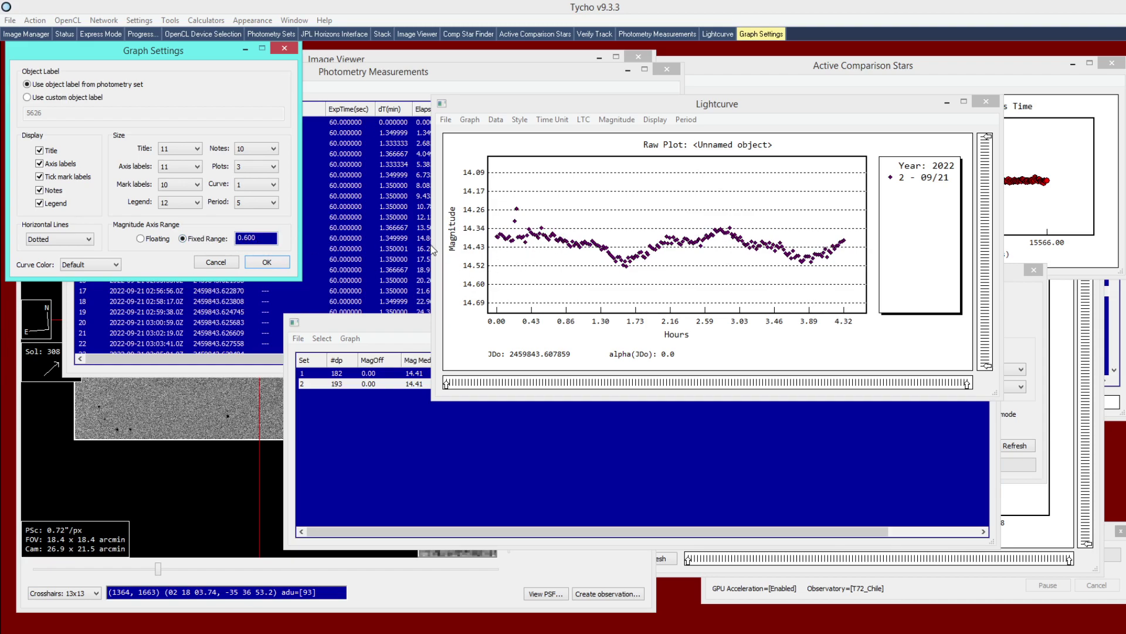
{"action": "double_click", "coordinate": [268, 239]}
{"action": "type", "text": ".8"}
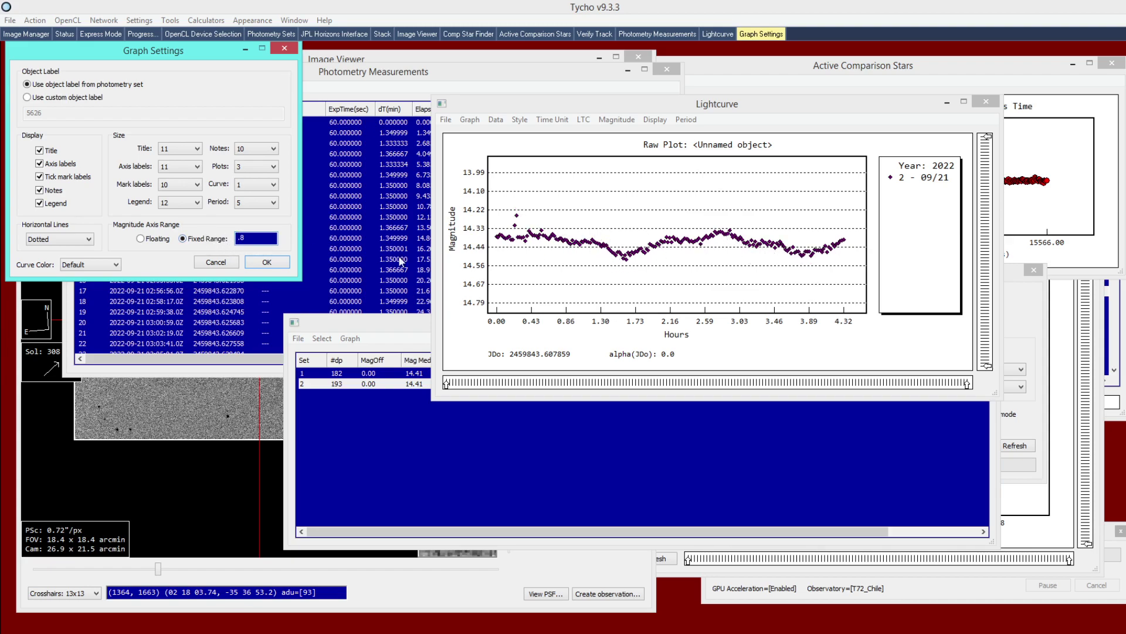
Step: Set the lightcurve's fixed magnitude range to 0.6, compare it with the floating range and apply the fixed one
{"action": "key", "text": "BackSpace"}
{"action": "type", "text": "6"}
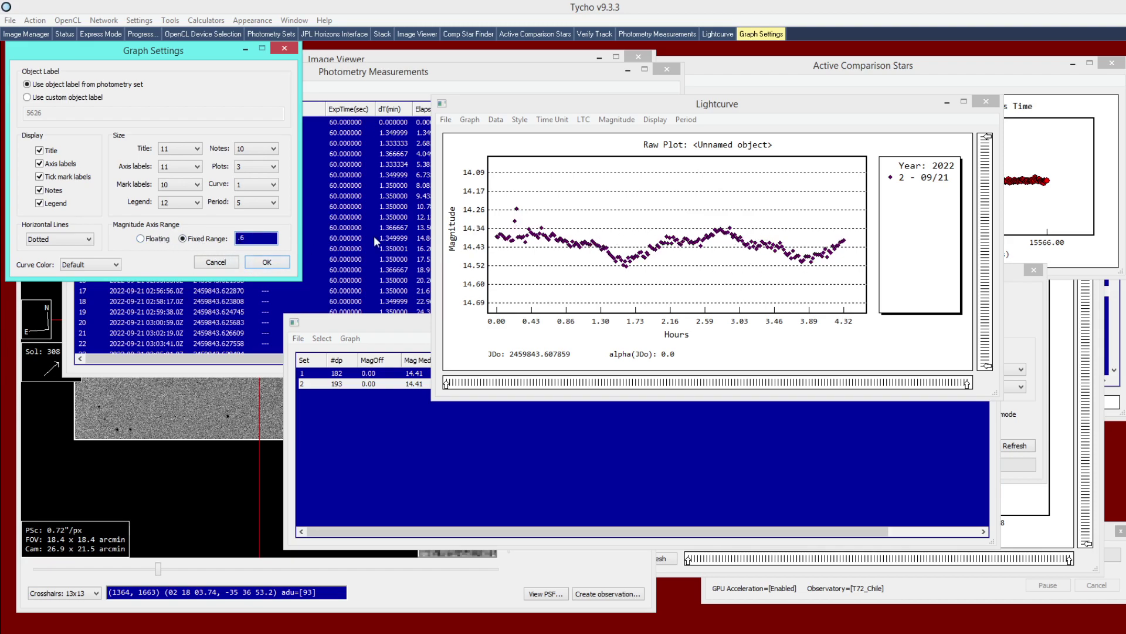
{"action": "left_click", "coordinate": [151, 241]}
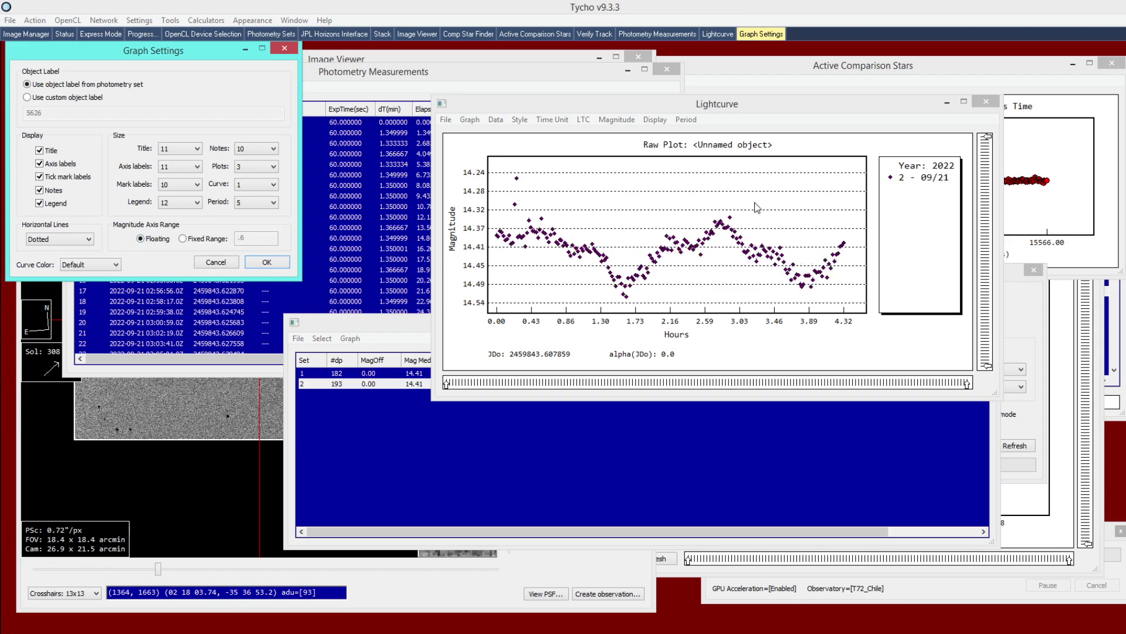
{"action": "left_click", "coordinate": [203, 243]}
{"action": "left_click", "coordinate": [280, 262]}
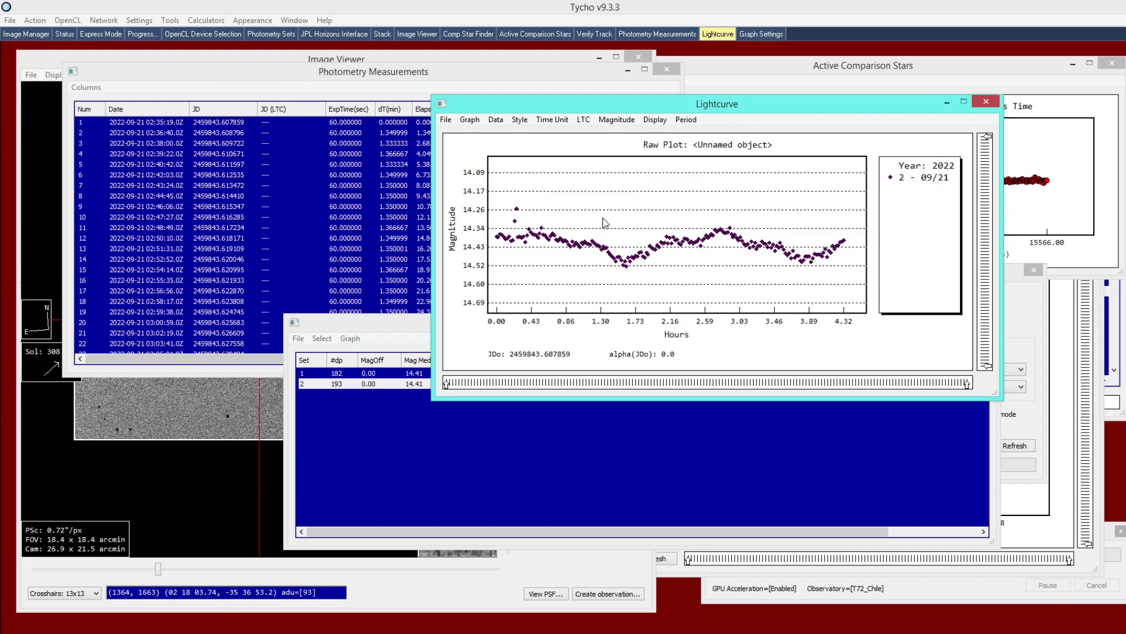
Step: Select the brightest outlier in the lightcurve, uncover the image viewer and zoom in on that point's image
{"action": "left_click", "coordinate": [517, 209]}
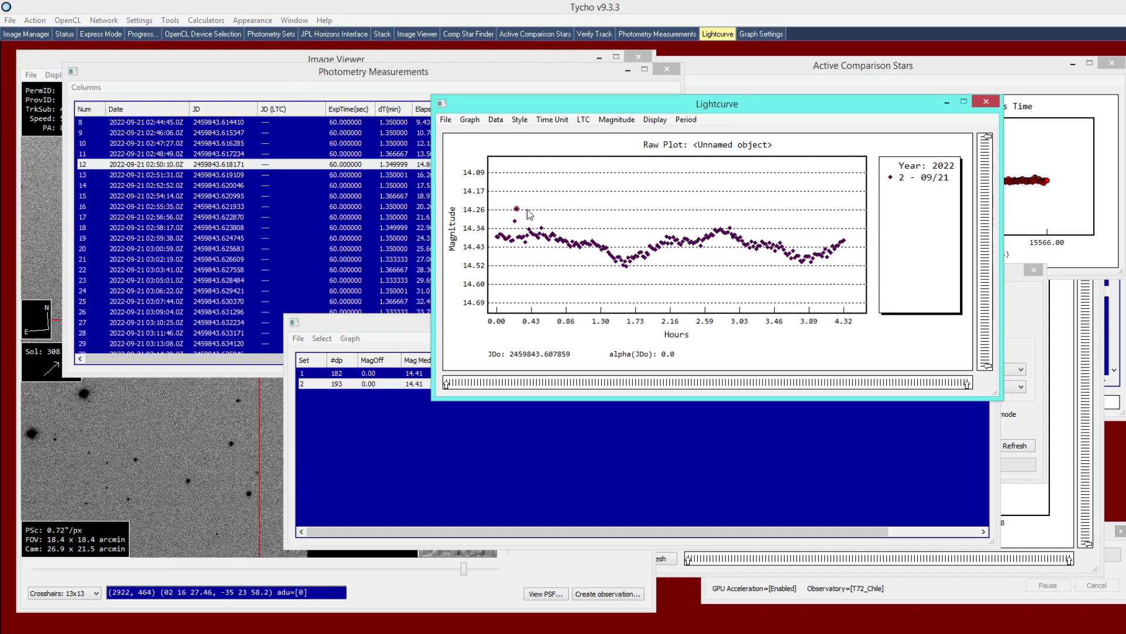
{"action": "left_click_drag", "start_coordinate": [298, 74], "coordinate": [943, 105]}
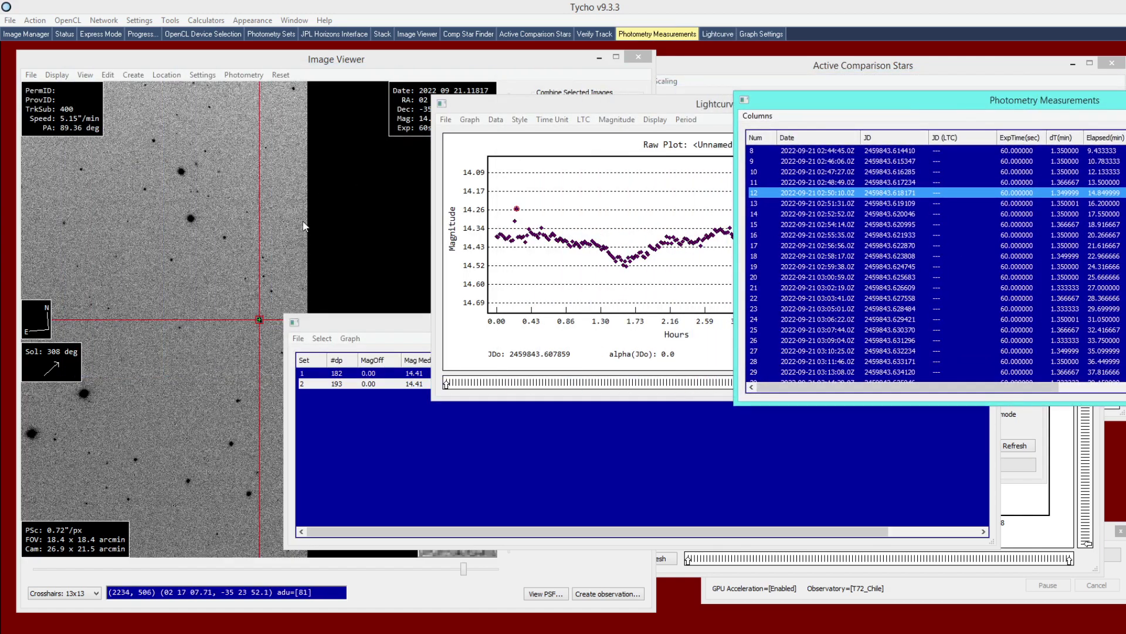
{"action": "left_click", "coordinate": [286, 276]}
{"action": "scroll", "coordinate": [284, 274], "scroll_direction": "up", "scroll_amount": 3}
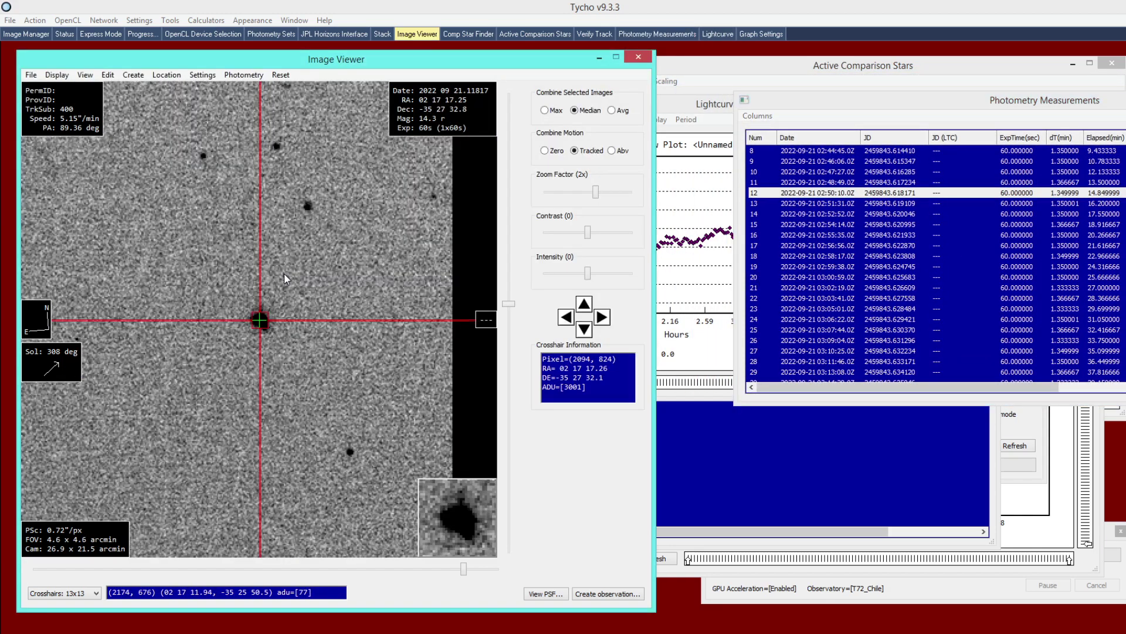
Step: Step back and forth through the measurements around number 12, checking the images for a background star interfering with the asteroid
{"action": "left_click", "coordinate": [765, 182]}
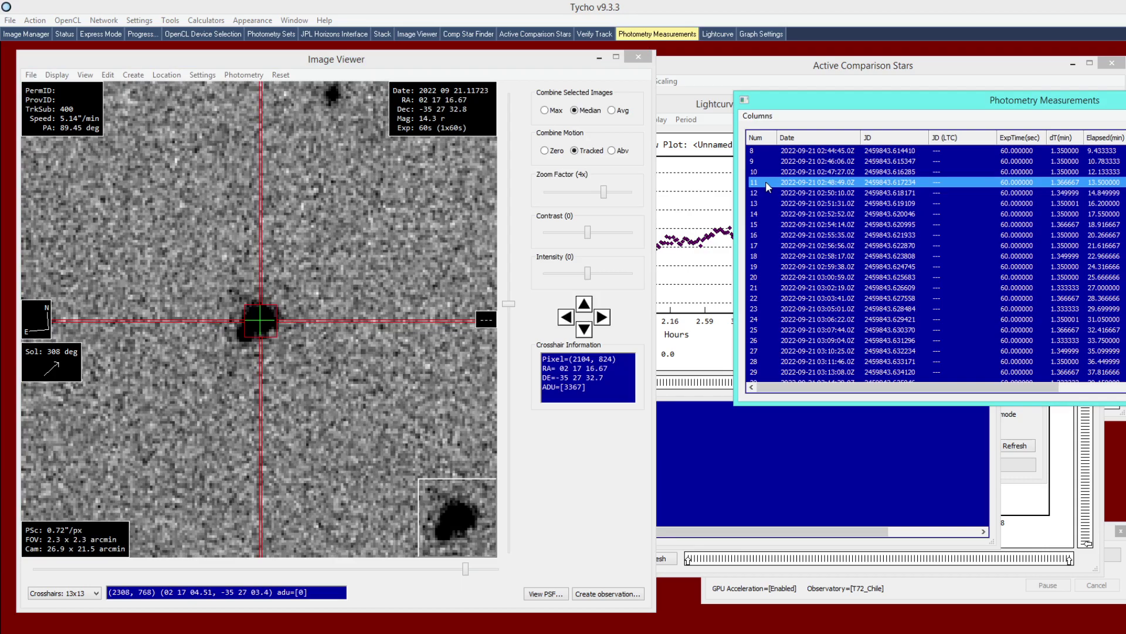
{"action": "key", "text": "Down"}
{"action": "key", "text": "Down"}
{"action": "key", "text": "Down"}
{"action": "key", "text": "Up"}
{"action": "key", "text": "Up"}
{"action": "key", "text": "Up"}
{"action": "key", "text": "Up"}
{"action": "key", "text": "Up"}
{"action": "key", "text": "Down"}
{"action": "key", "text": "Down"}
{"action": "key", "text": "Down"}
{"action": "key", "text": "Down"}
{"action": "key", "text": "Down"}
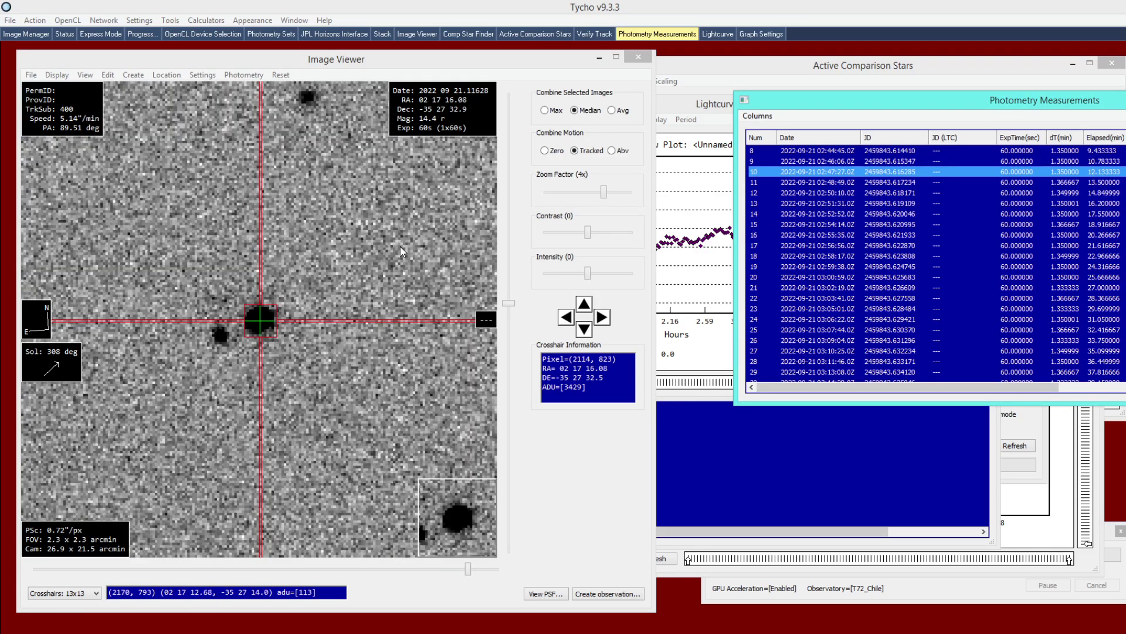
{"action": "key", "text": "Up"}
{"action": "key", "text": "Up"}
{"action": "key", "text": "Up"}
{"action": "key", "text": "Up"}
{"action": "key", "text": "Up"}
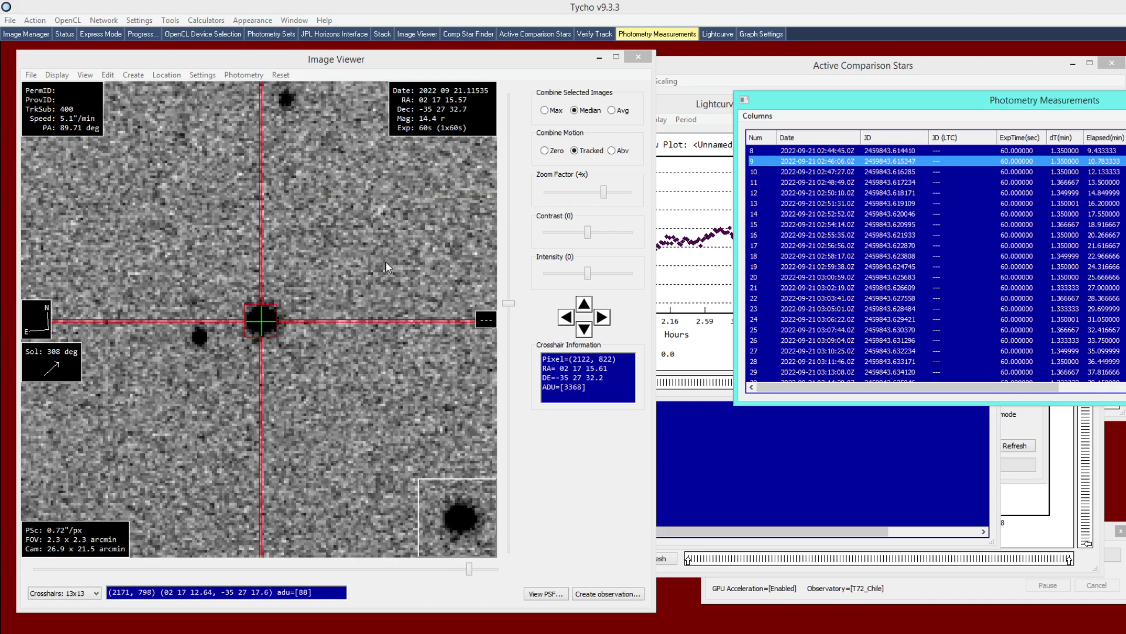
{"action": "key", "text": "Up"}
{"action": "key", "text": "Down"}
{"action": "key", "text": "Down"}
{"action": "key", "text": "Down"}
{"action": "key", "text": "Down"}
{"action": "key", "text": "Down"}
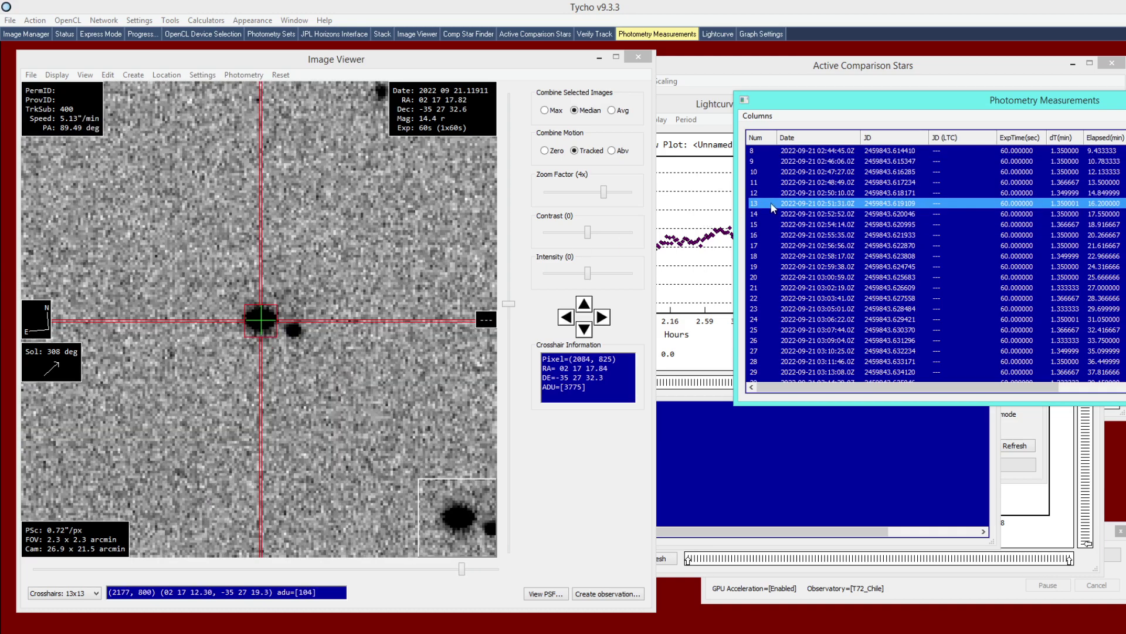
Step: Delete measurements 10 through 13, where the background star interferes with the asteroid, and bring up the updated lightcurve
{"action": "key", "text": "Up"}
{"action": "key", "text": "Up"}
{"action": "key", "text": "Up"}
{"action": "key", "text": "Up"}
{"action": "key", "text": "Up"}
{"action": "key", "text": "Down"}
{"action": "key", "text": "Down"}
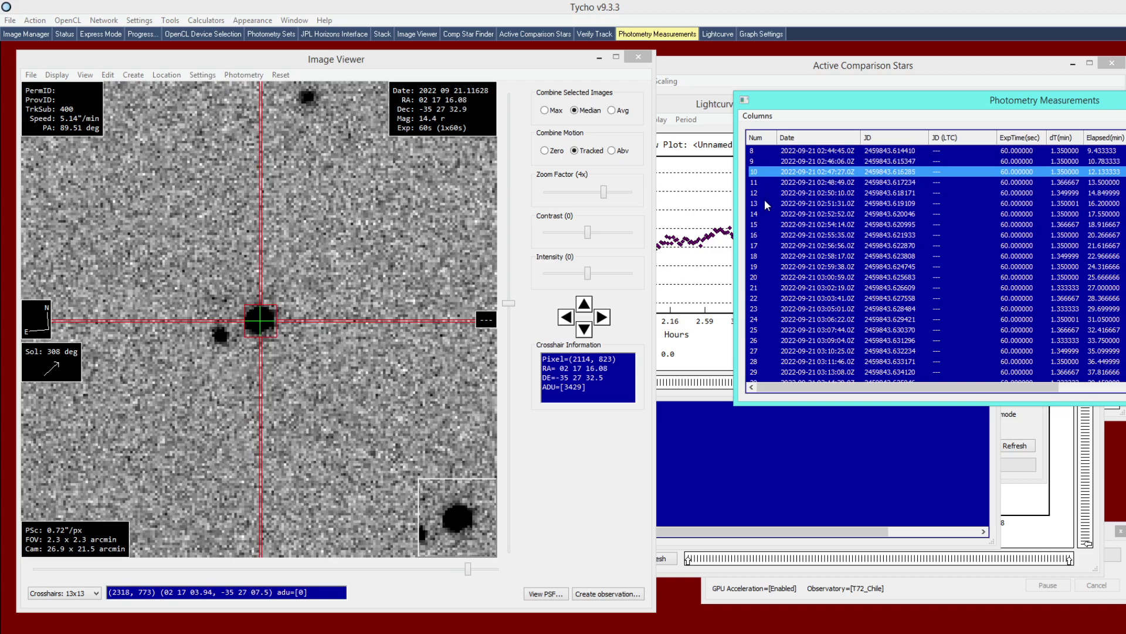
{"action": "left_click", "coordinate": [765, 201], "text": "shift"}
{"action": "right_click", "coordinate": [765, 201]}
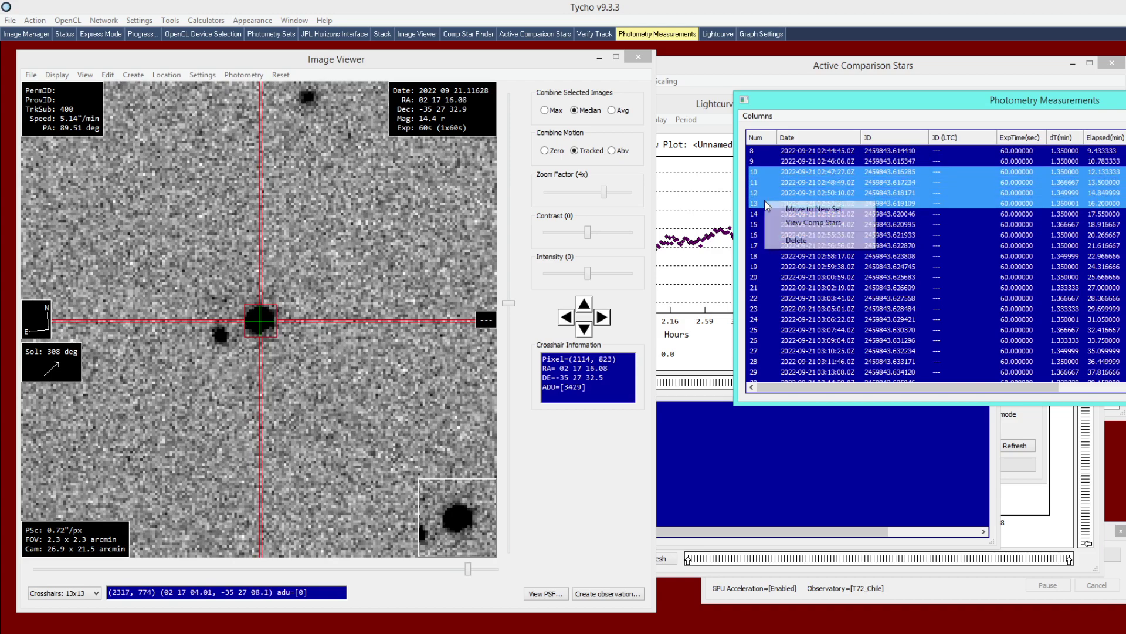
{"action": "left_click", "coordinate": [790, 241]}
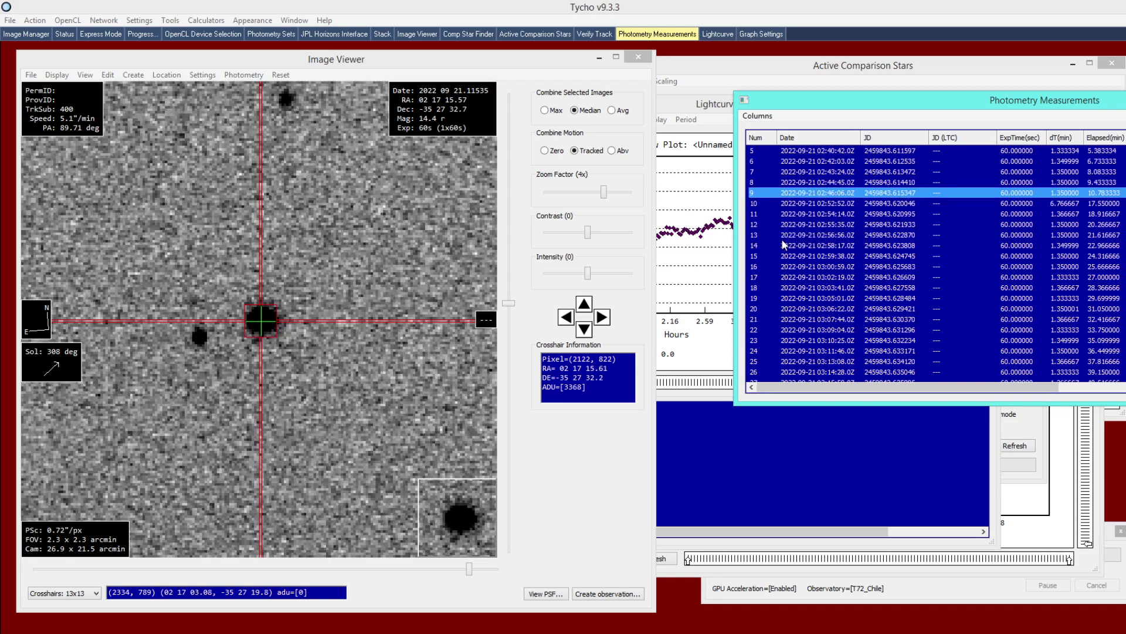
{"action": "left_click", "coordinate": [707, 109]}
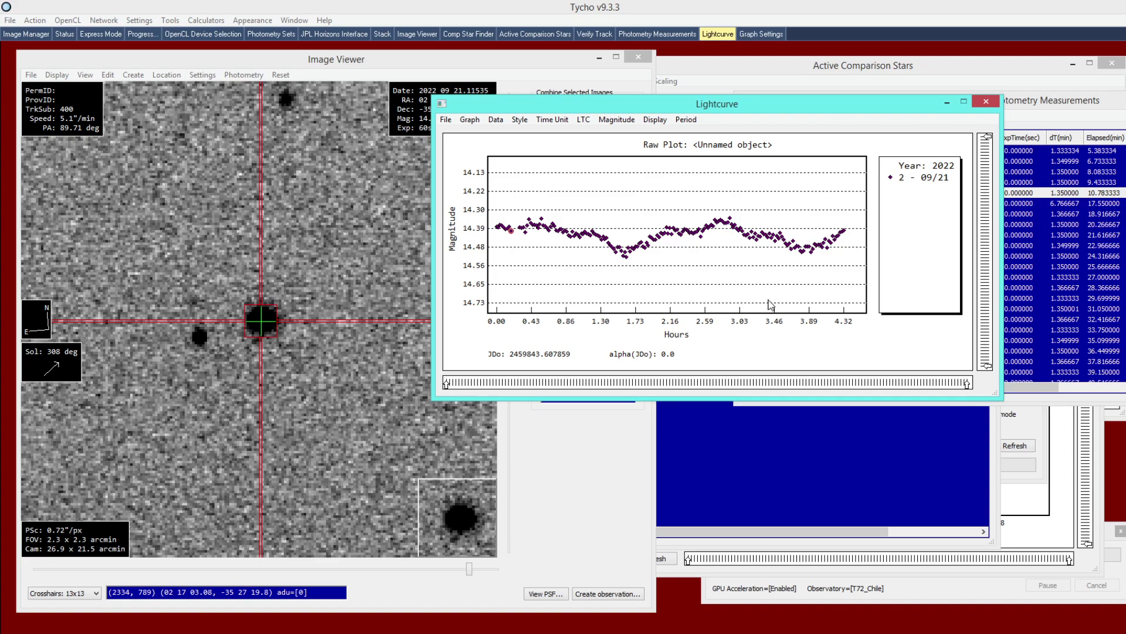
{"action": "left_click", "coordinate": [475, 121]}
{"action": "left_click", "coordinate": [491, 133]}
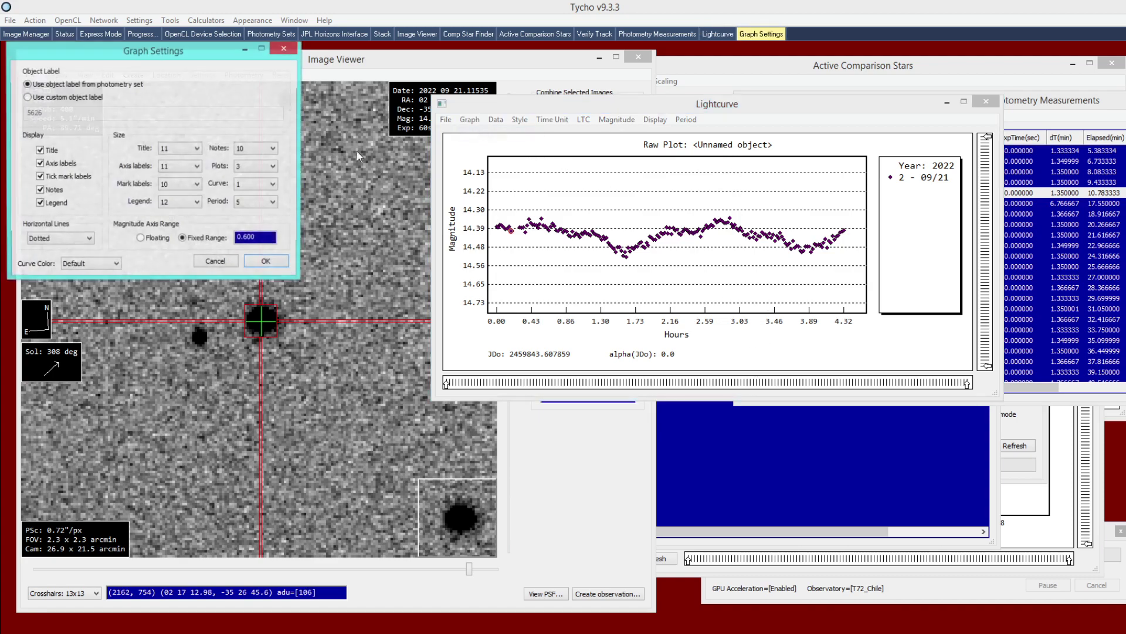
{"action": "left_click", "coordinate": [61, 100]}
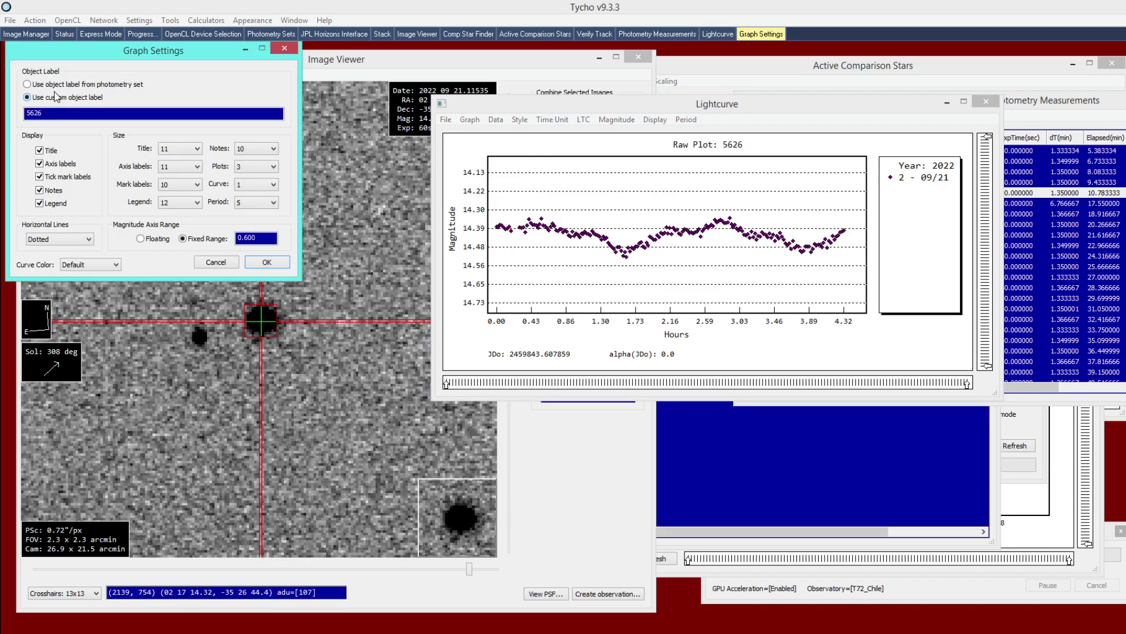
{"action": "left_click", "coordinate": [57, 85]}
{"action": "left_click", "coordinate": [217, 262]}
Step: Apply the object data of asteroid 65803 Didymos to photometry set 2, using the matching database entry
{"action": "left_click", "coordinate": [724, 461]}
{"action": "left_click", "coordinate": [485, 382]}
{"action": "right_click", "coordinate": [486, 382]}
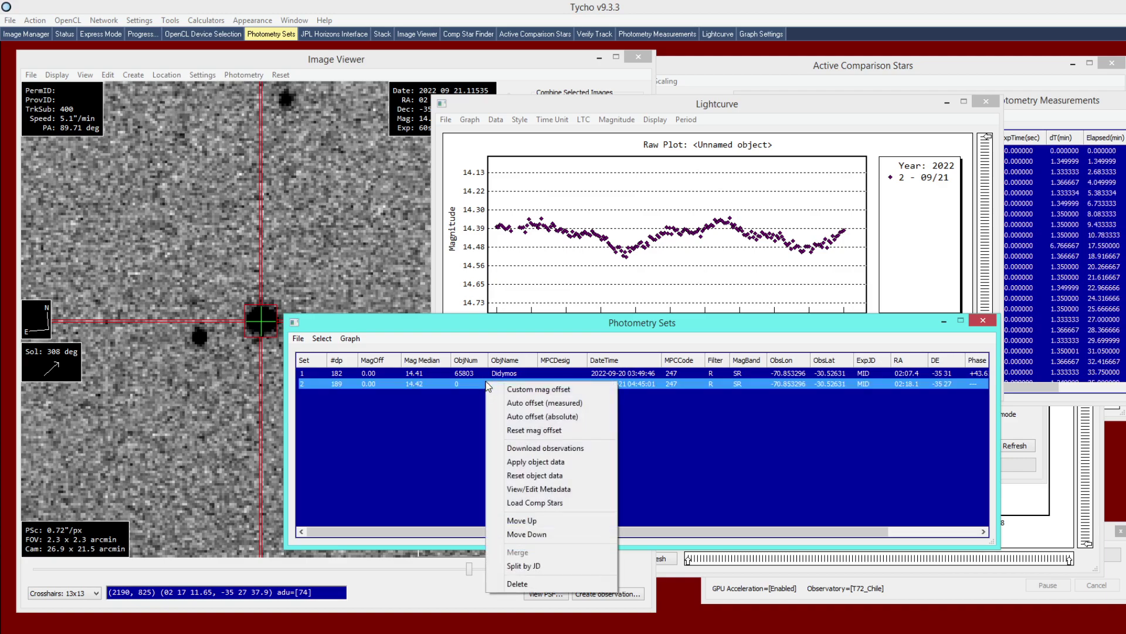
{"action": "left_click", "coordinate": [536, 462]}
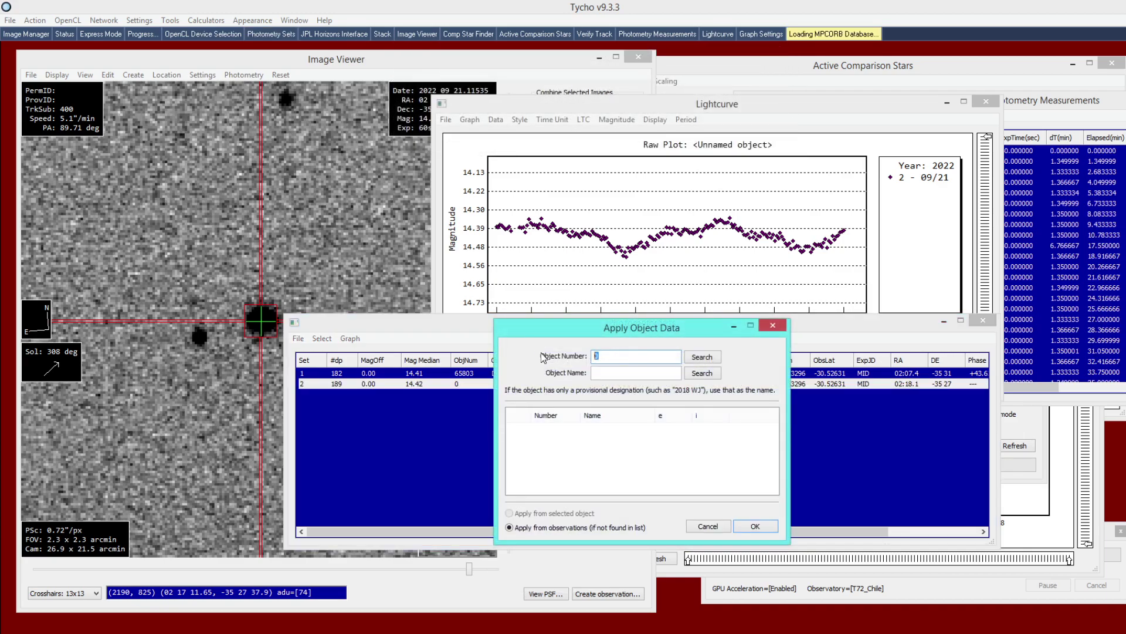
{"action": "type", "text": "6580"}
{"action": "left_click", "coordinate": [703, 358]}
{"action": "left_click", "coordinate": [608, 433]}
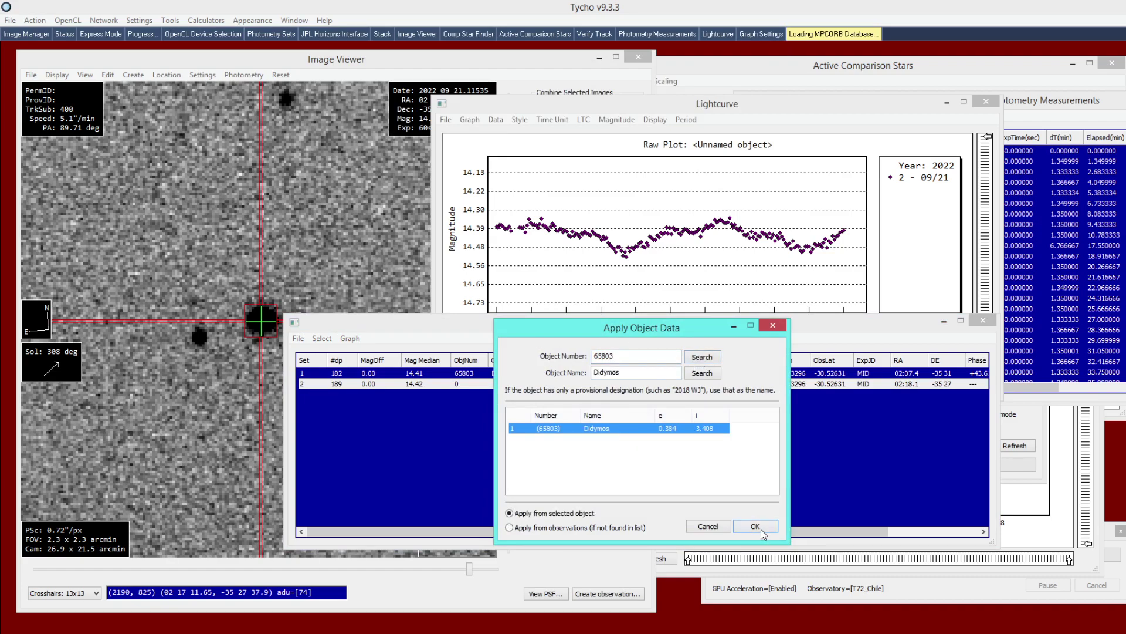
{"action": "left_click", "coordinate": [755, 526]}
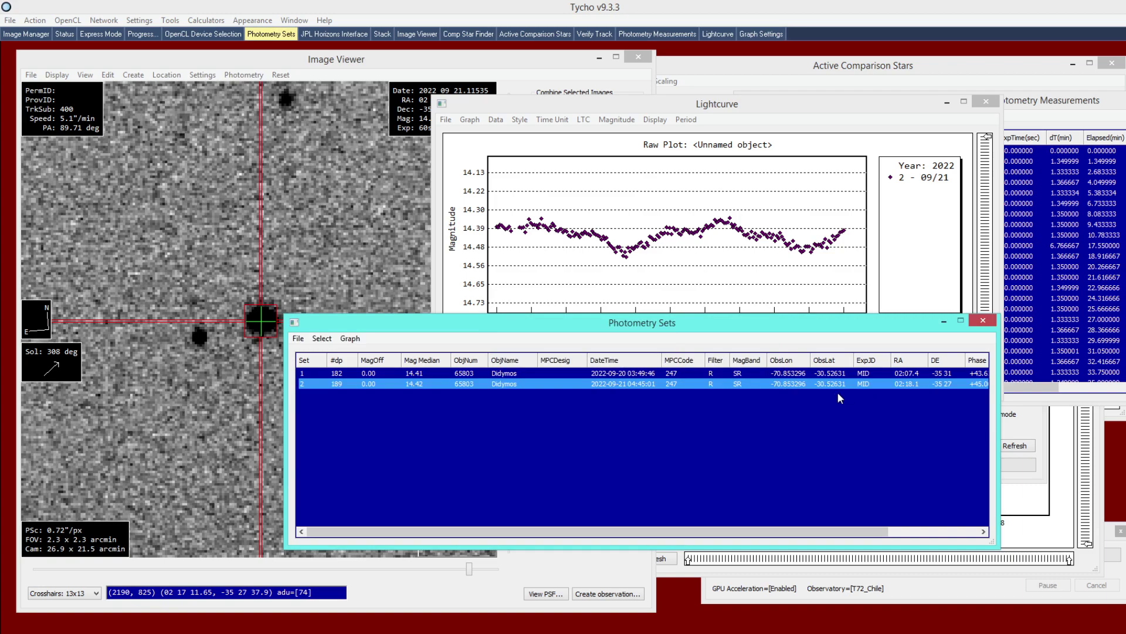
Step: Rearrange the photometry windows and check the distance, phase and airmass columns of set 2's measurements
{"action": "left_click_drag", "start_coordinate": [621, 322], "coordinate": [509, 340]}
{"action": "left_click_drag", "start_coordinate": [1061, 108], "coordinate": [834, 85]}
{"action": "left_click_drag", "start_coordinate": [791, 364], "coordinate": [1062, 370]}
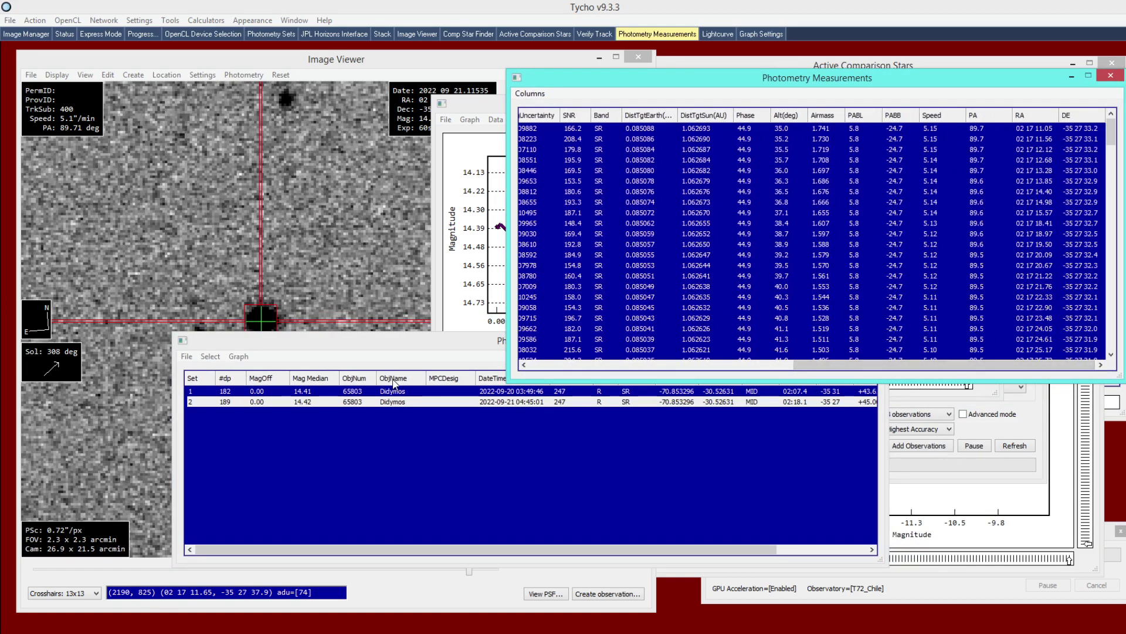
{"action": "left_click", "coordinate": [383, 359]}
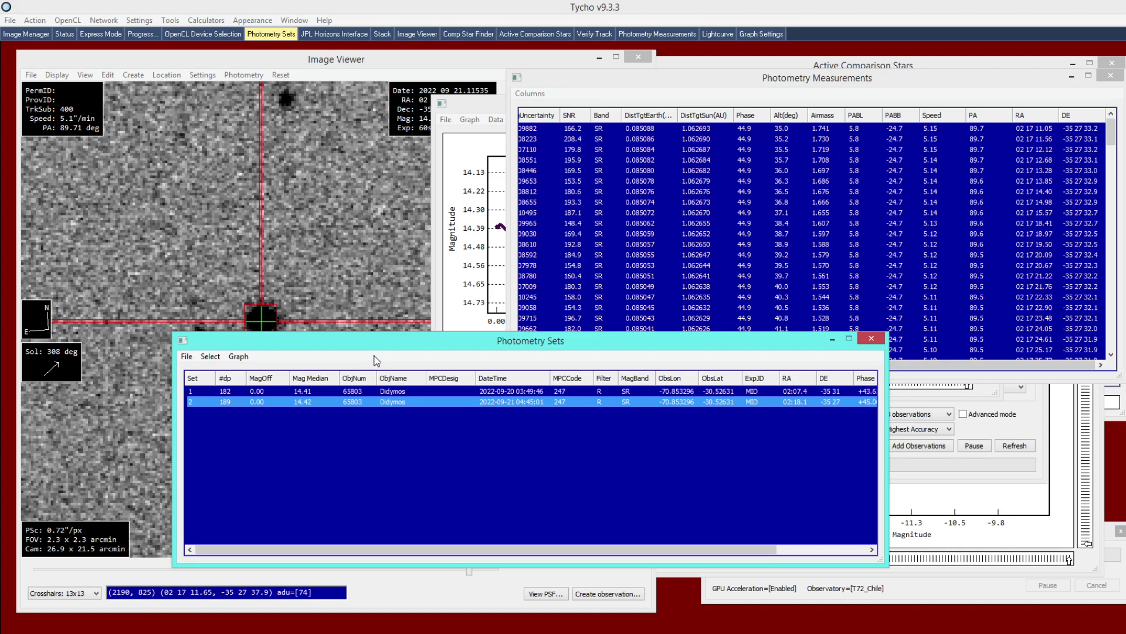
Step: Plot all photometry sets together in one lightcurve and highlight the second night's points to compare both nights
{"action": "left_click", "coordinate": [238, 357]}
{"action": "left_click", "coordinate": [245, 372]}
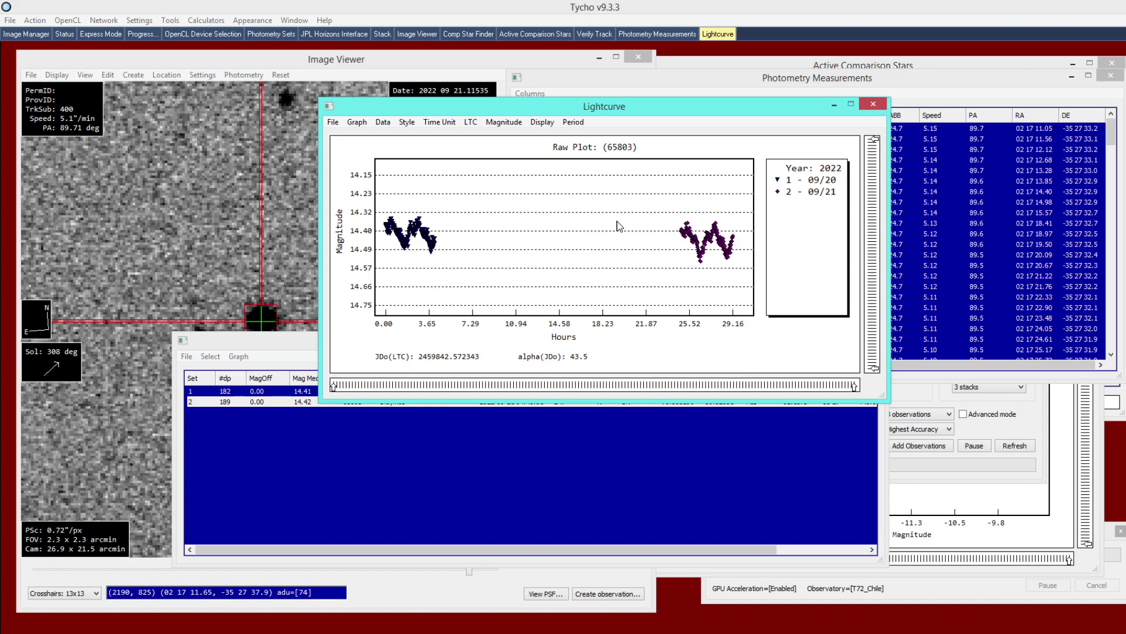
{"action": "left_click_drag", "start_coordinate": [643, 193], "coordinate": [810, 292]}
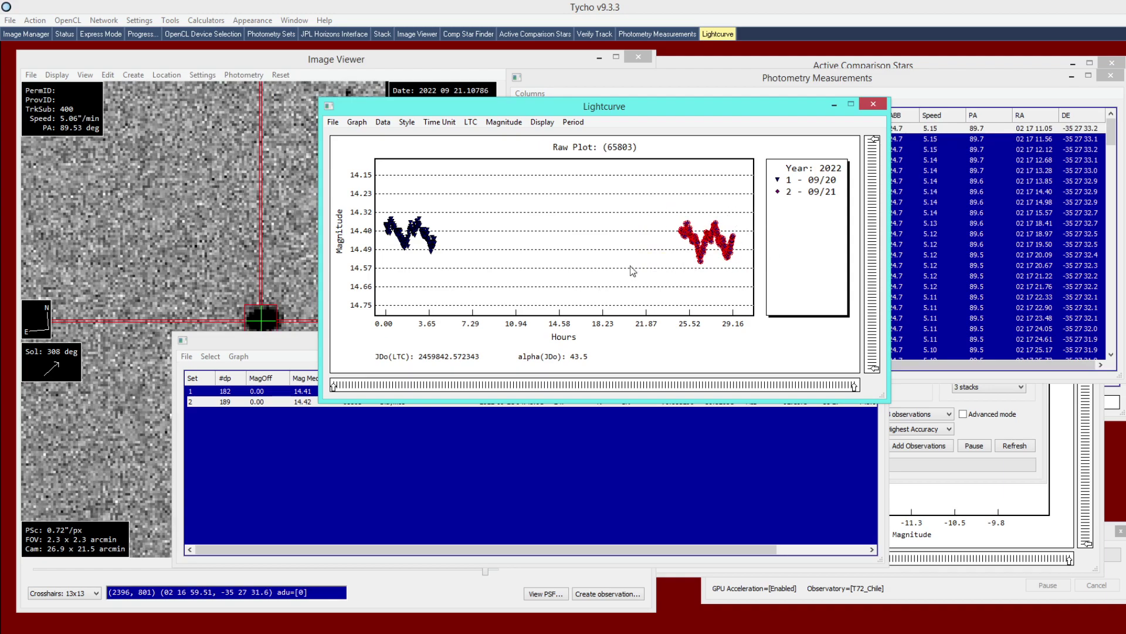
{"action": "left_click", "coordinate": [573, 275]}
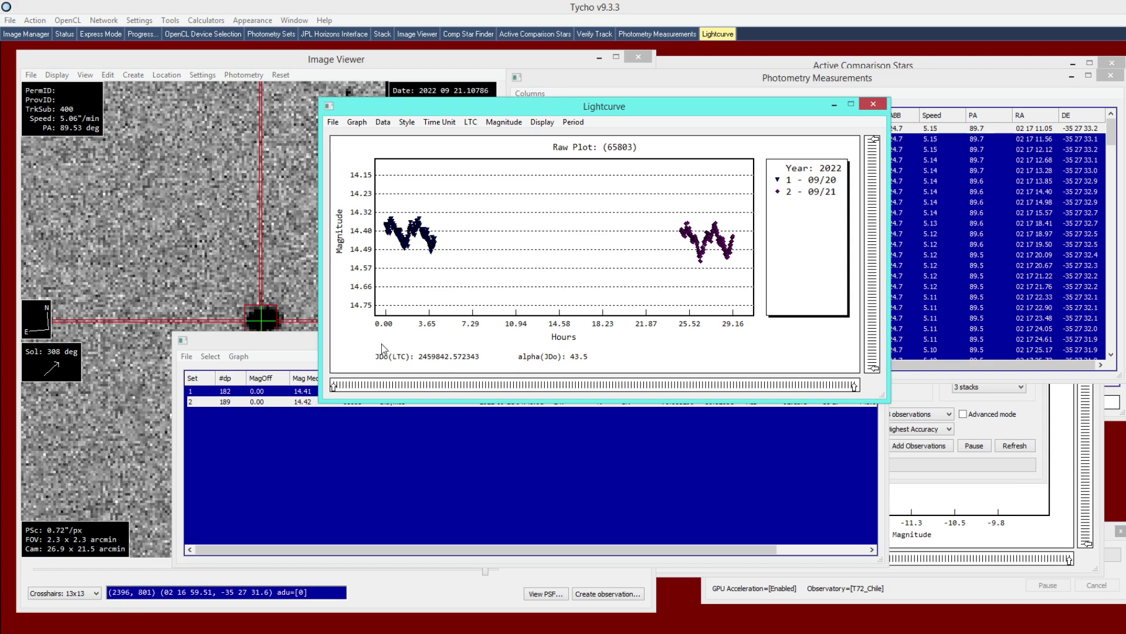
Step: Apply the absolute automatic magnitude offset to both Didymos photometry sets
{"action": "left_click", "coordinate": [284, 423]}
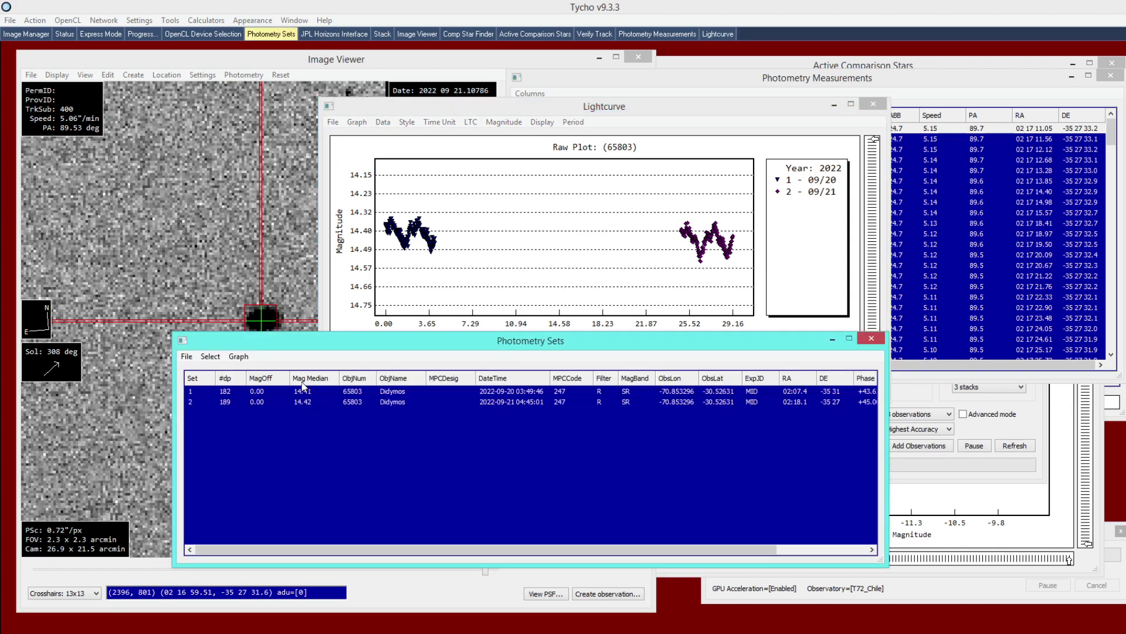
{"action": "left_click_drag", "start_coordinate": [327, 422], "coordinate": [306, 393]}
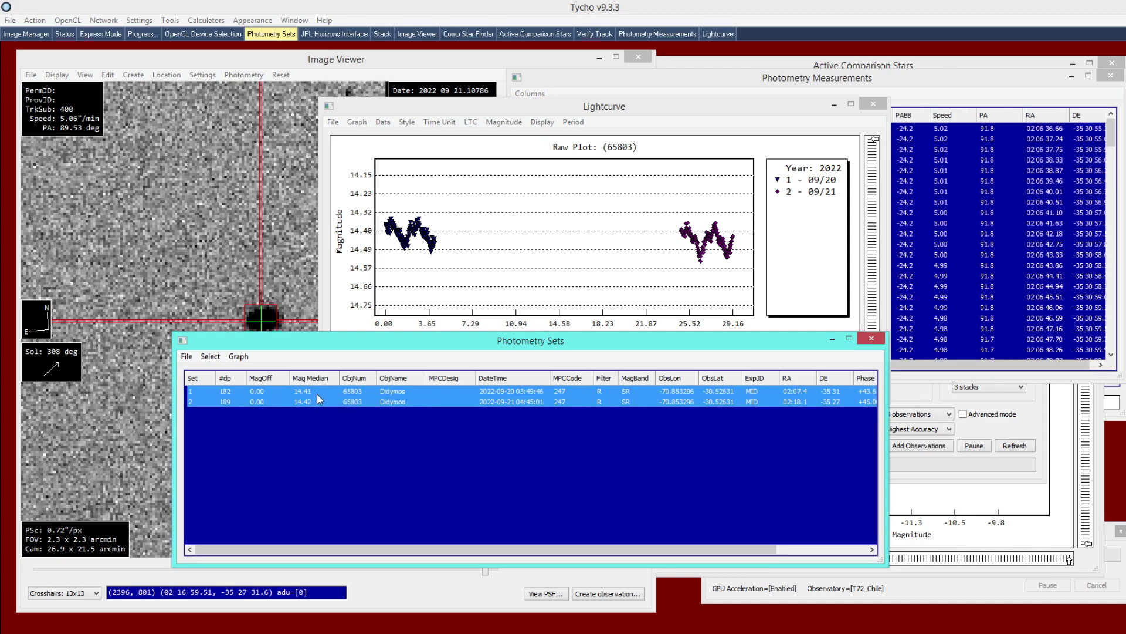
{"action": "right_click", "coordinate": [317, 395]}
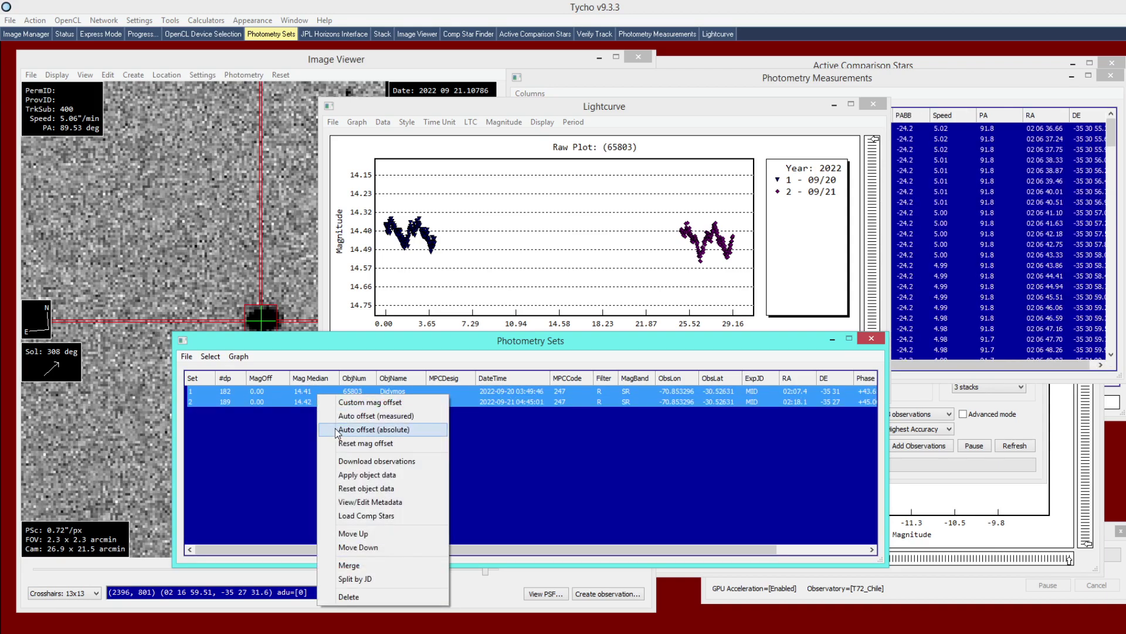
{"action": "left_click", "coordinate": [386, 434]}
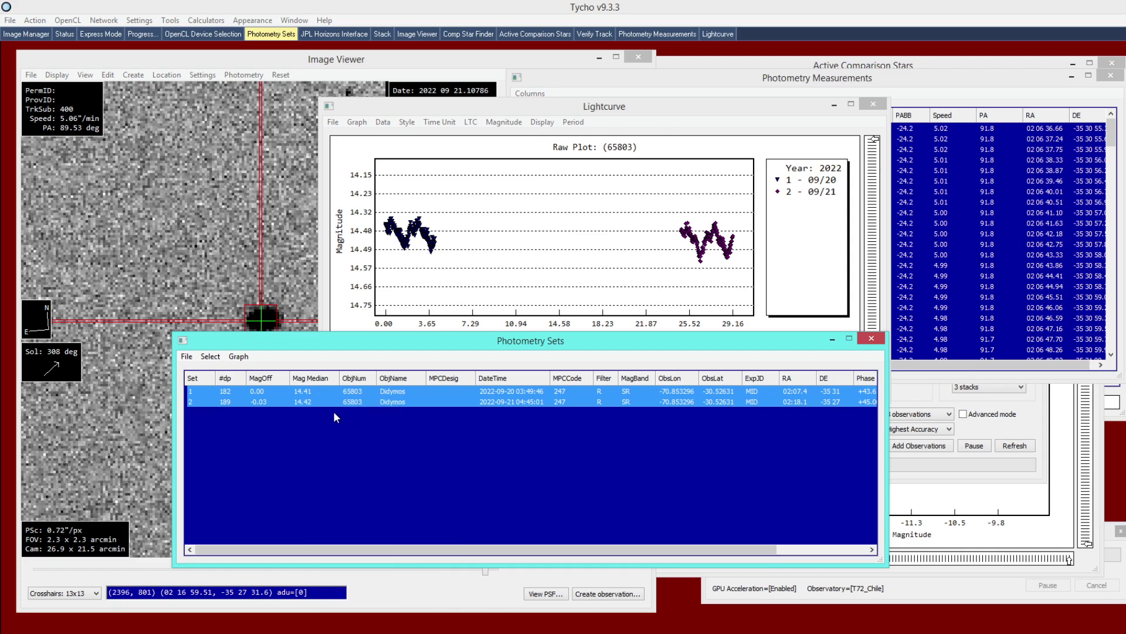
Step: Replot all sets with the magnitude offset applied and compare the alignment of the two nights' points
{"action": "left_click", "coordinate": [239, 357]}
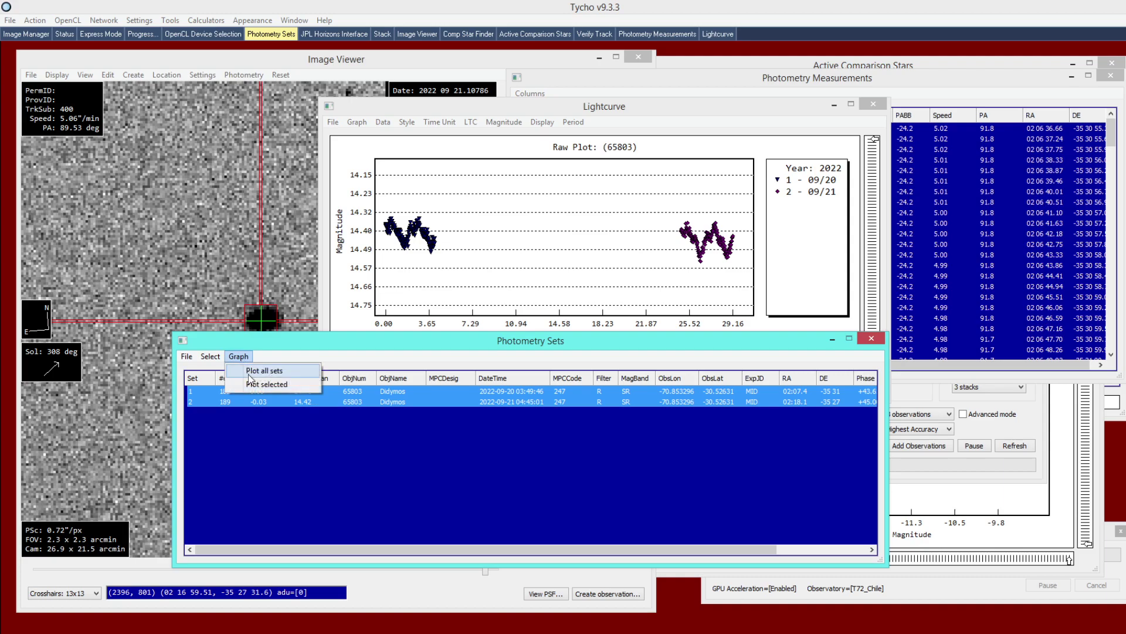
{"action": "left_click", "coordinate": [252, 373]}
{"action": "left_click_drag", "start_coordinate": [378, 217], "coordinate": [745, 263]}
{"action": "left_click", "coordinate": [580, 281]}
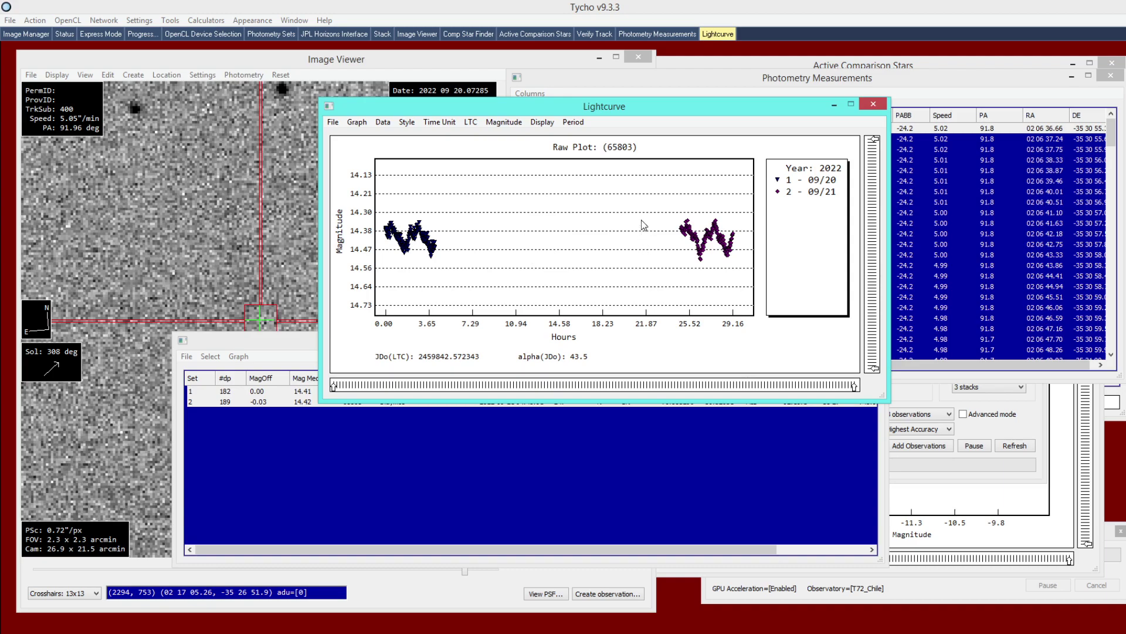
Step: Run a period search from 2 to 5 hours with 8000 steps and fit order 4, and arrange the result windows
{"action": "left_click", "coordinate": [573, 122]}
{"action": "left_click", "coordinate": [589, 135]}
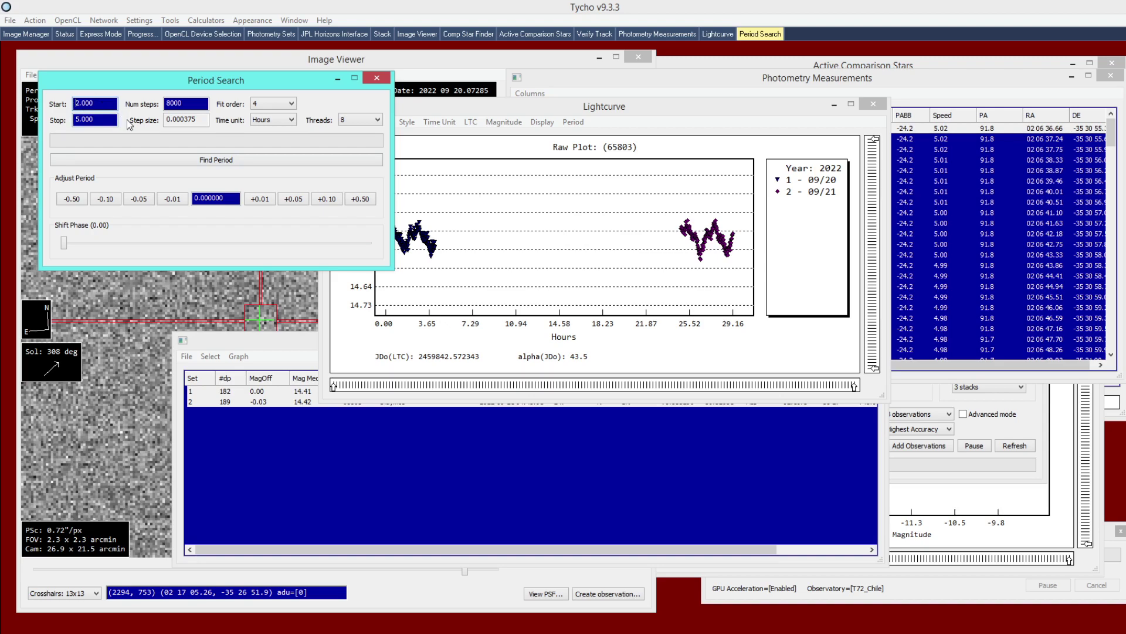
{"action": "left_click", "coordinate": [181, 159]}
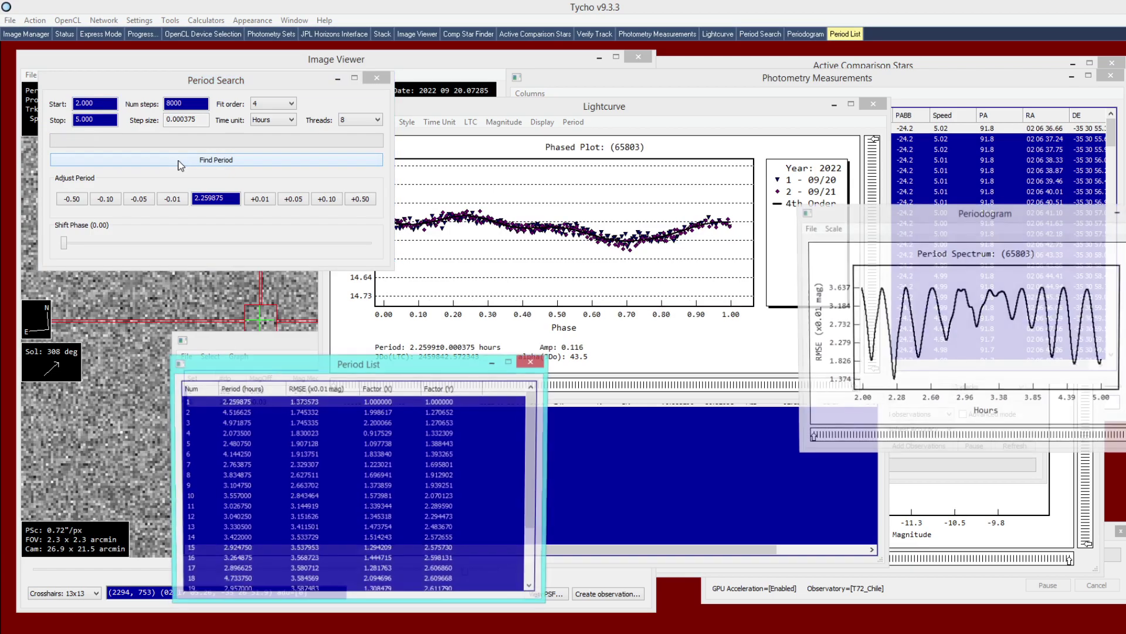
{"action": "left_click_drag", "start_coordinate": [312, 364], "coordinate": [262, 358]}
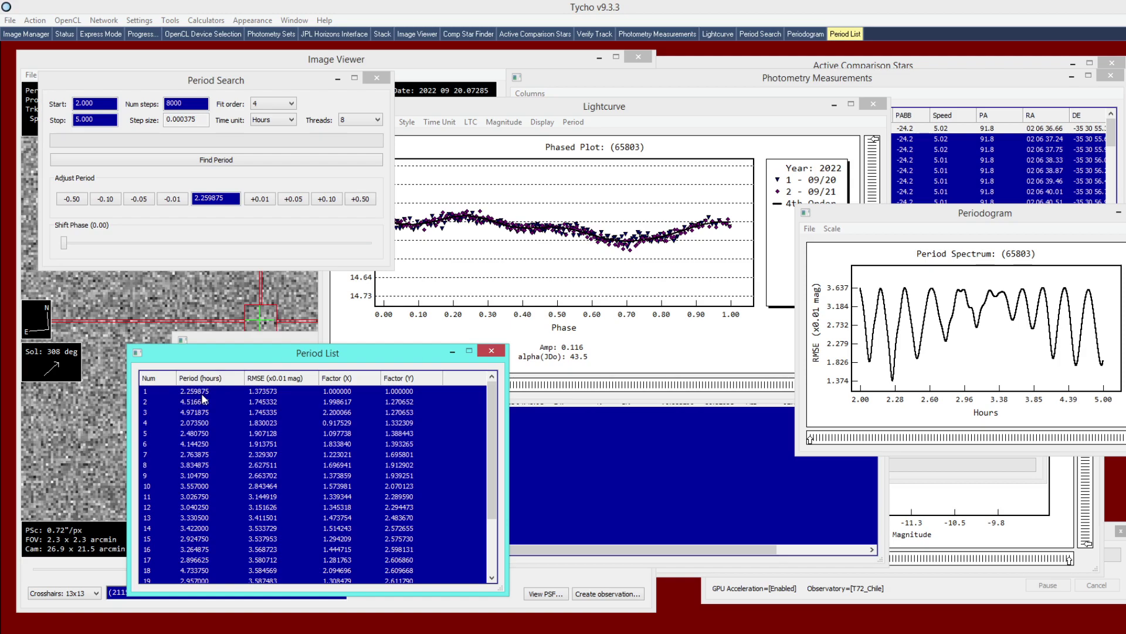
{"action": "left_click_drag", "start_coordinate": [551, 109], "coordinate": [538, 87]}
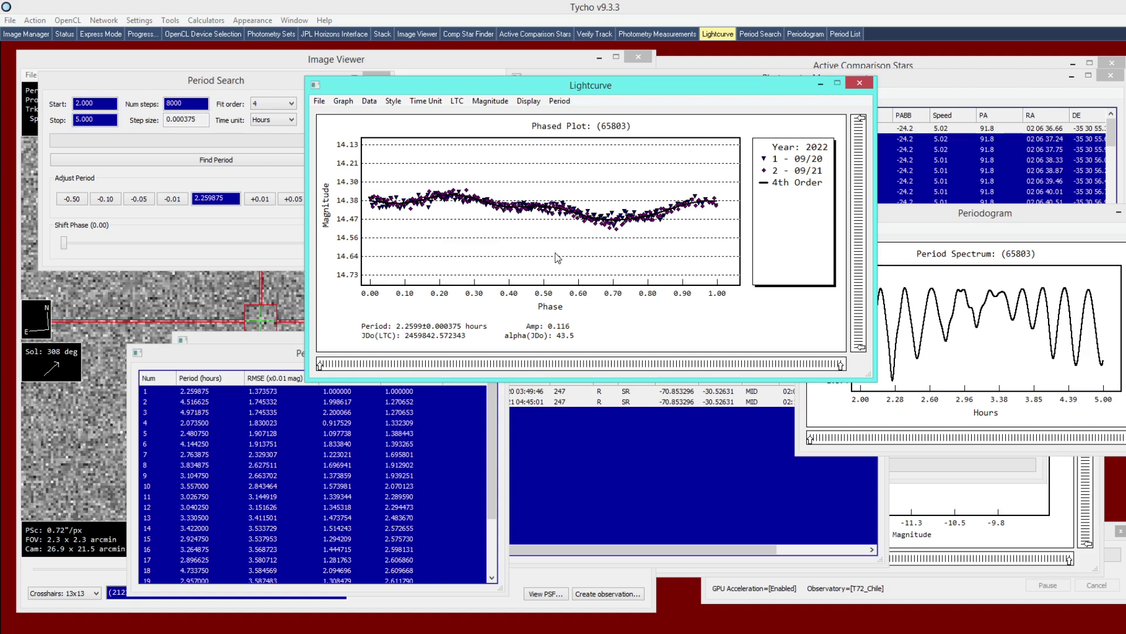
Step: Search the Lightcurve Database for asteroids with amplitudes from 1.0 to 2.0, without search text or whole-word matching, and browse the list before closing it
{"action": "left_click", "coordinate": [170, 21]}
{"action": "left_click", "coordinate": [212, 112]}
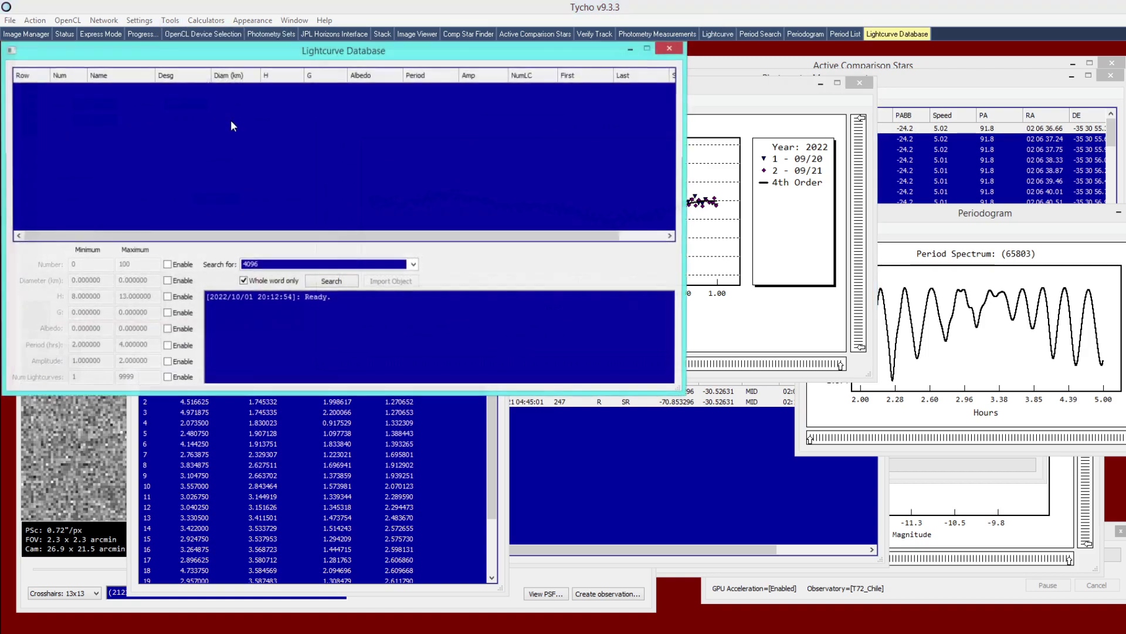
{"action": "left_click_drag", "start_coordinate": [239, 52], "coordinate": [390, 133]}
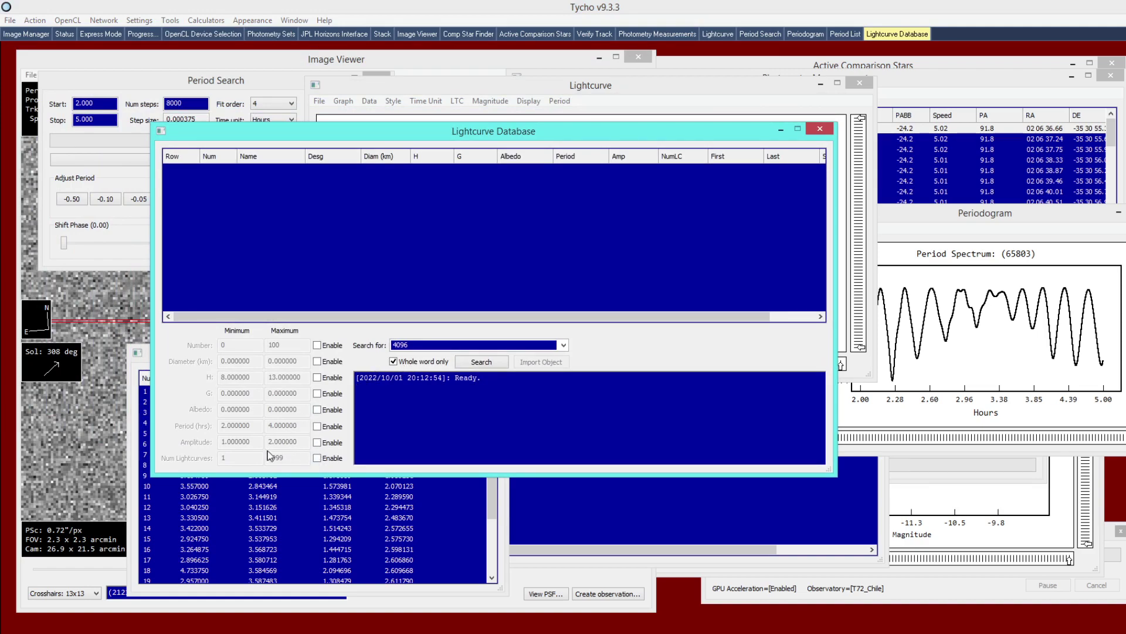
{"action": "left_click", "coordinate": [317, 443]}
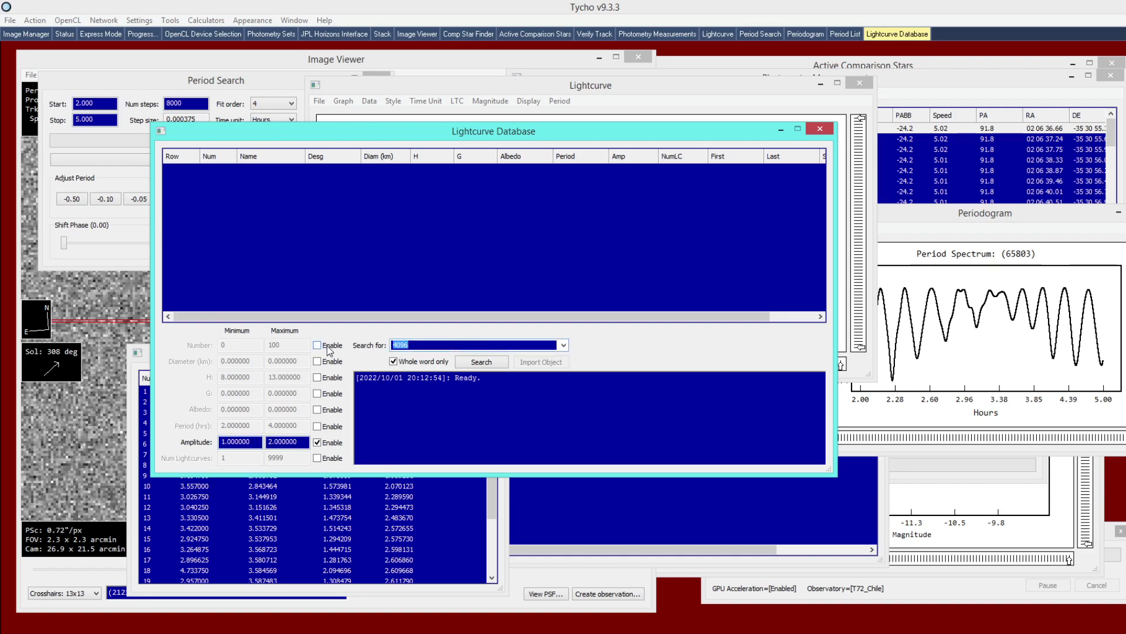
{"action": "key", "text": "BackSpace"}
{"action": "left_click", "coordinate": [393, 361]}
{"action": "left_click", "coordinate": [482, 361]}
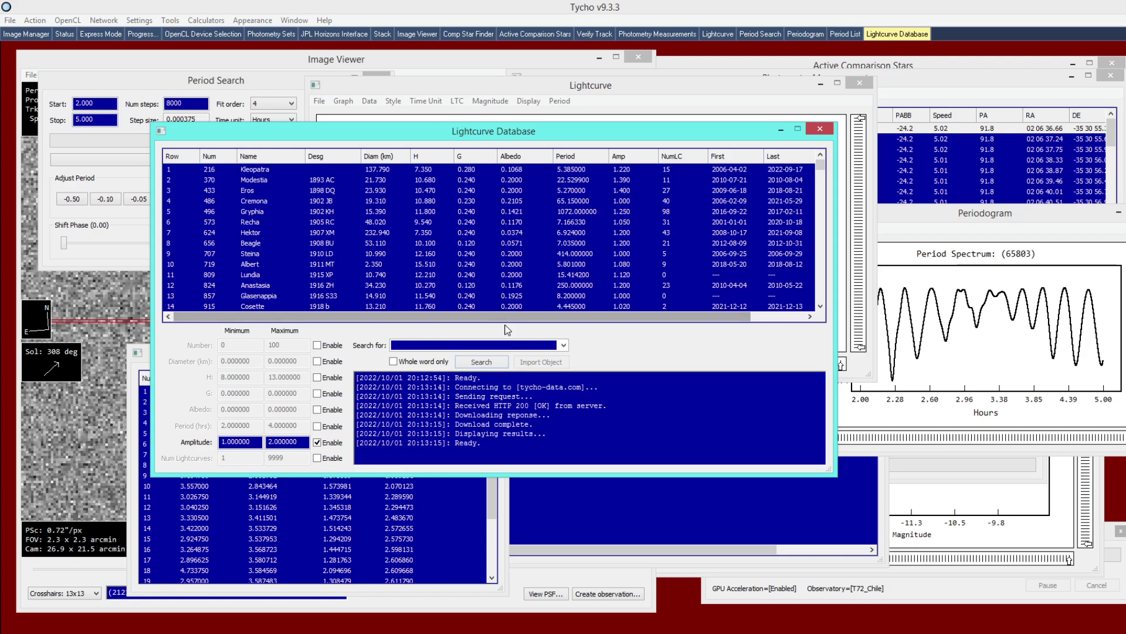
{"action": "mouse_move", "coordinate": [820, 166]}
{"action": "left_mouse_down"}
{"action": "mouse_move", "coordinate": [822, 227]}
{"action": "mouse_move", "coordinate": [821, 166]}
{"action": "left_mouse_up"}
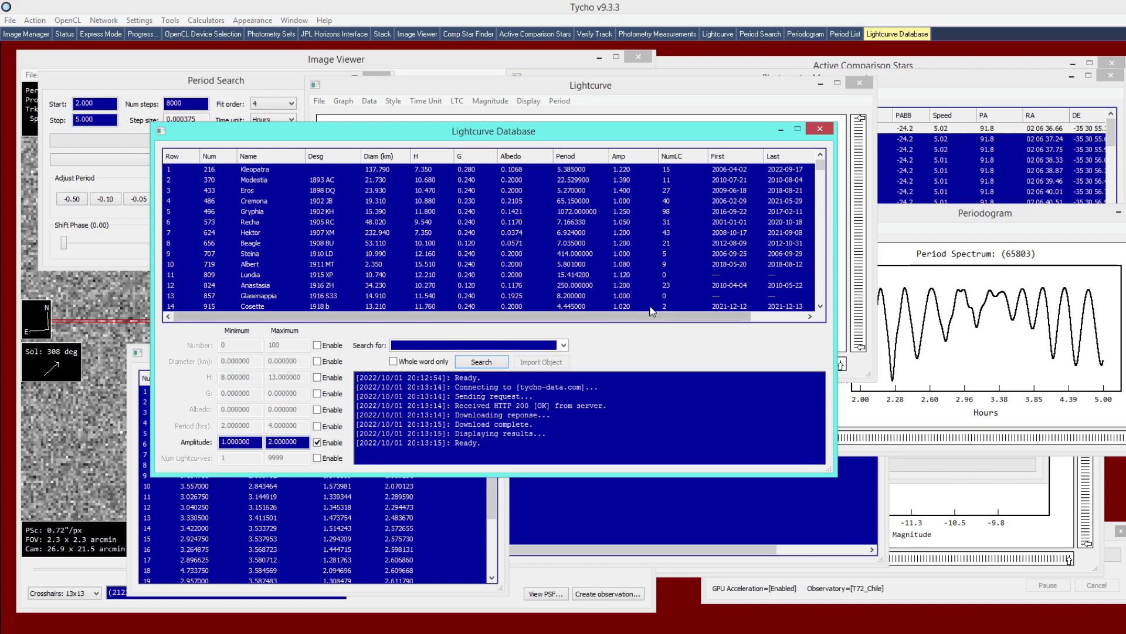
{"action": "left_click_drag", "start_coordinate": [822, 169], "coordinate": [824, 184]}
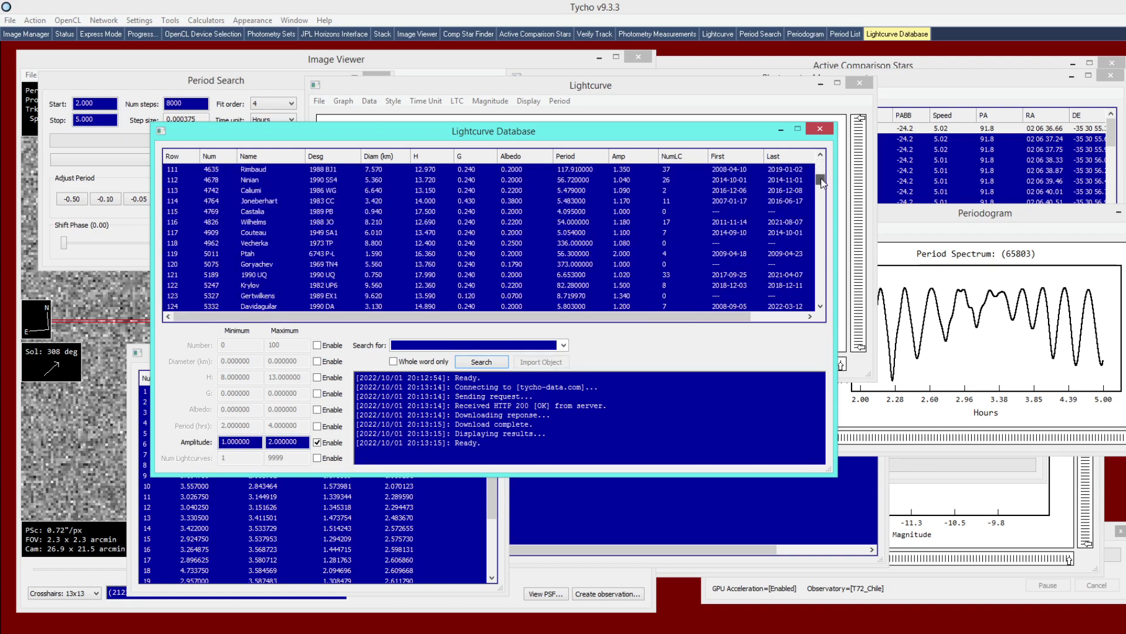
{"action": "left_click", "coordinate": [820, 129]}
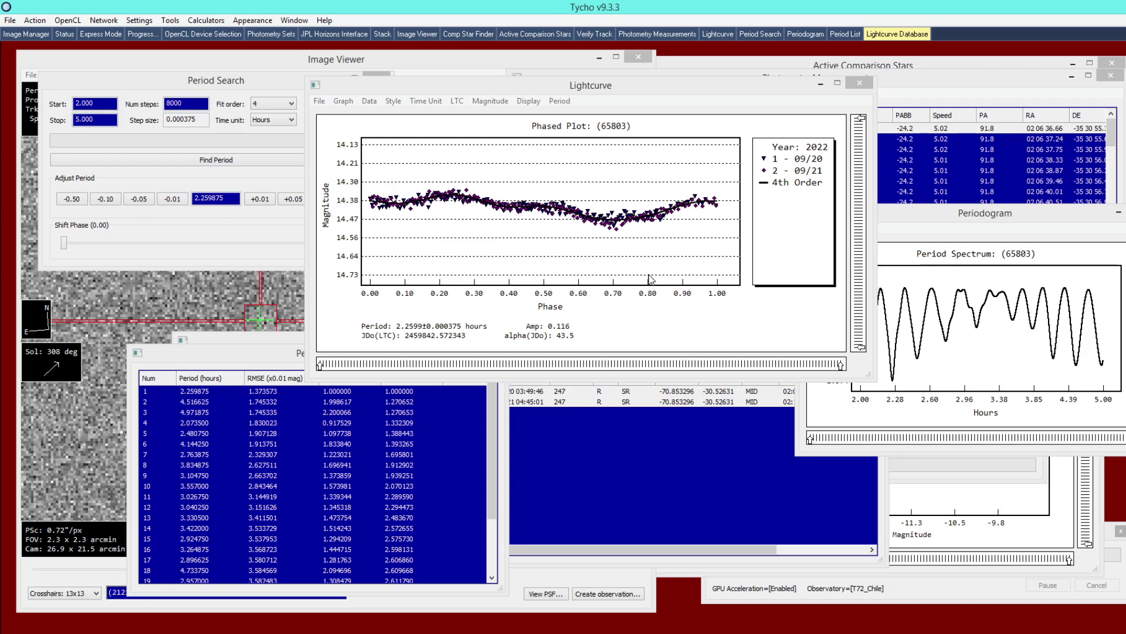
Step: Review the phased lightcurve's magnitude correction options and reposition its window to uncover the periodogram
{"action": "left_click_drag", "start_coordinate": [551, 91], "coordinate": [547, 114]}
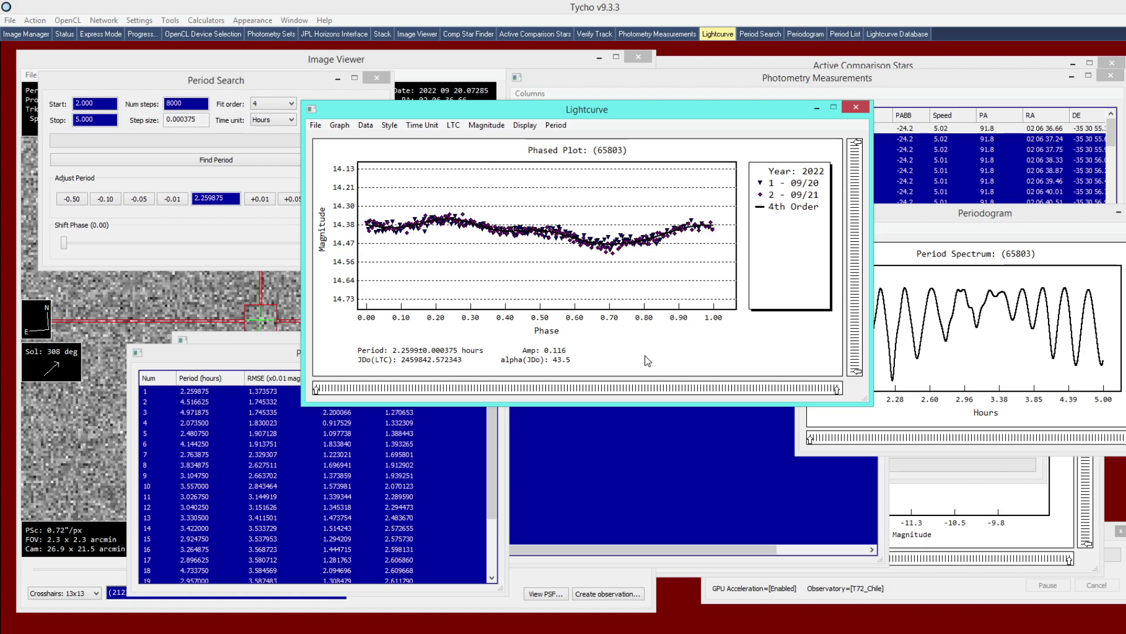
{"action": "left_click", "coordinate": [458, 127]}
{"action": "mouse_move", "coordinate": [472, 130]}
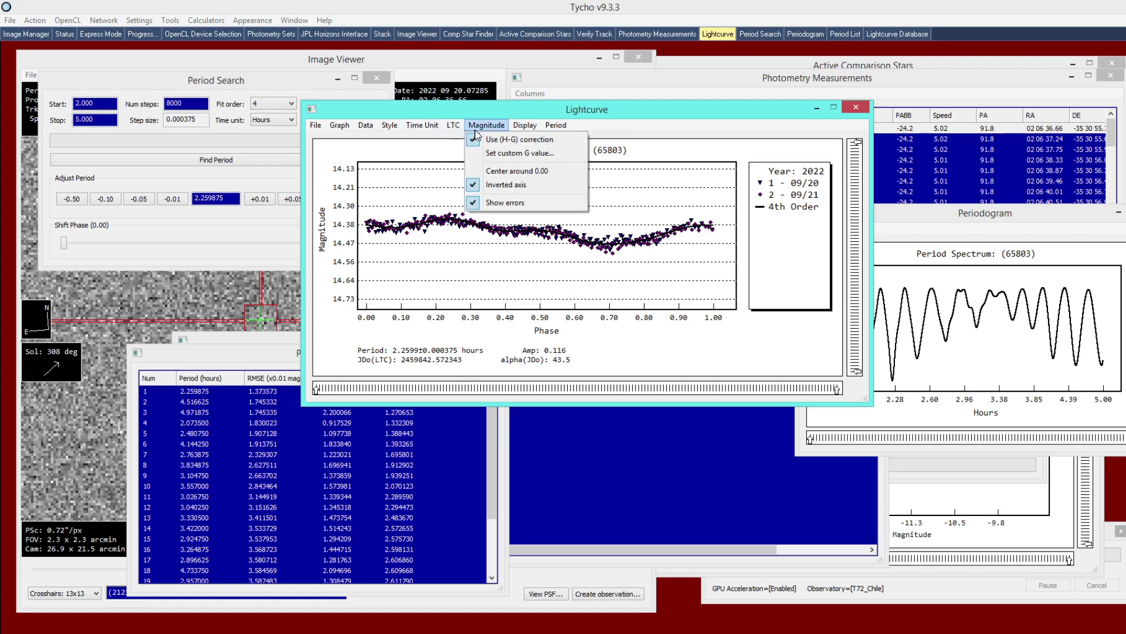
{"action": "left_click", "coordinate": [497, 128]}
{"action": "left_click_drag", "start_coordinate": [539, 116], "coordinate": [396, 133]}
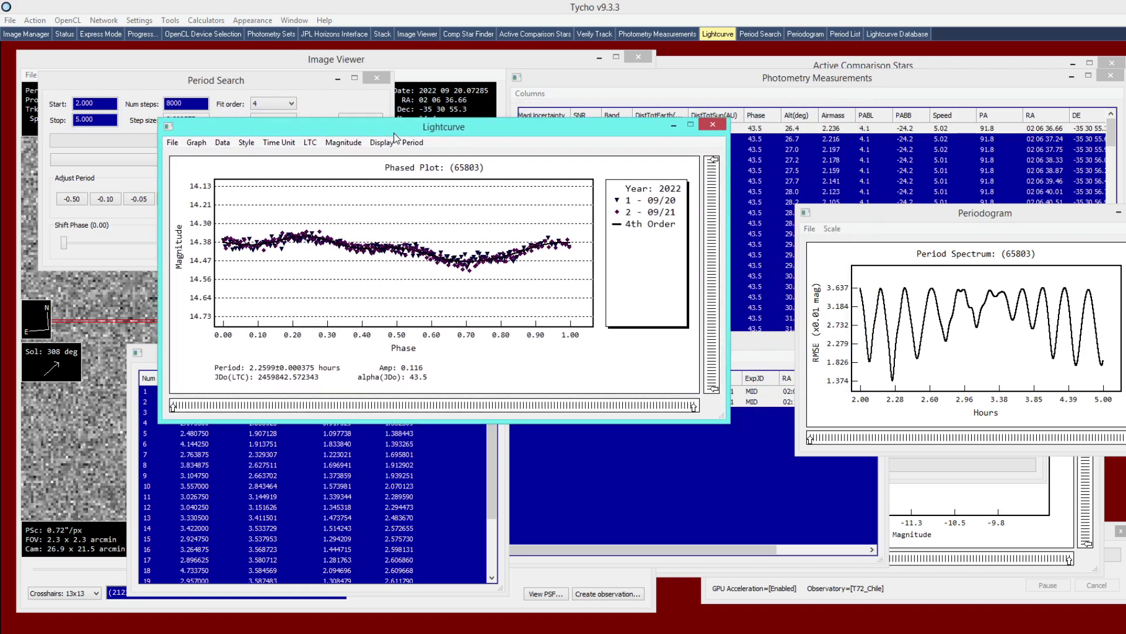